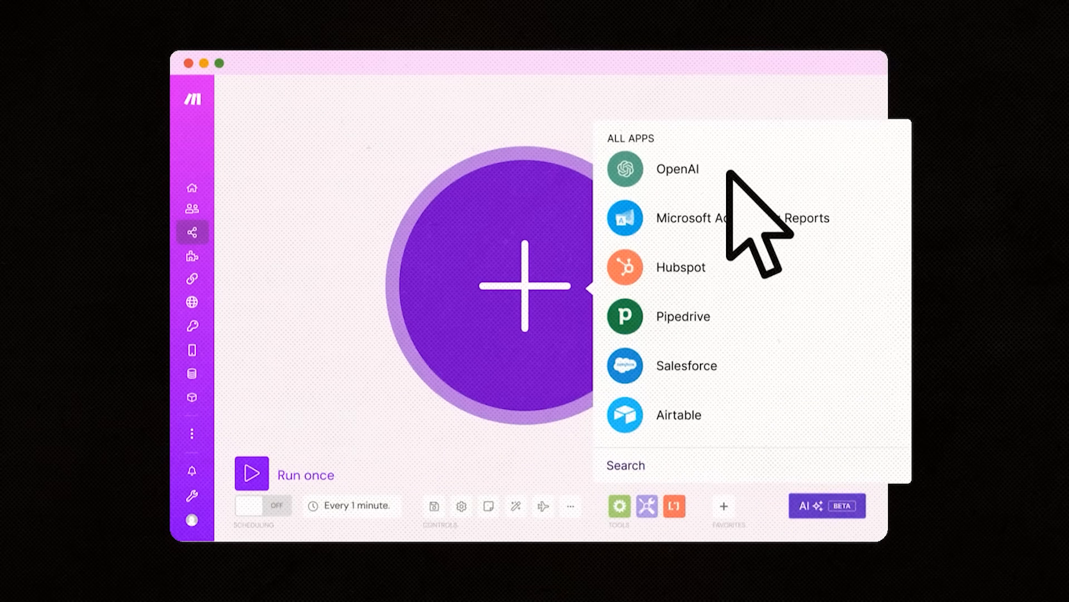
Step: Make the scenario's empty starting module an OpenAI module
{"action": "left_click", "coordinate": [726, 176]}
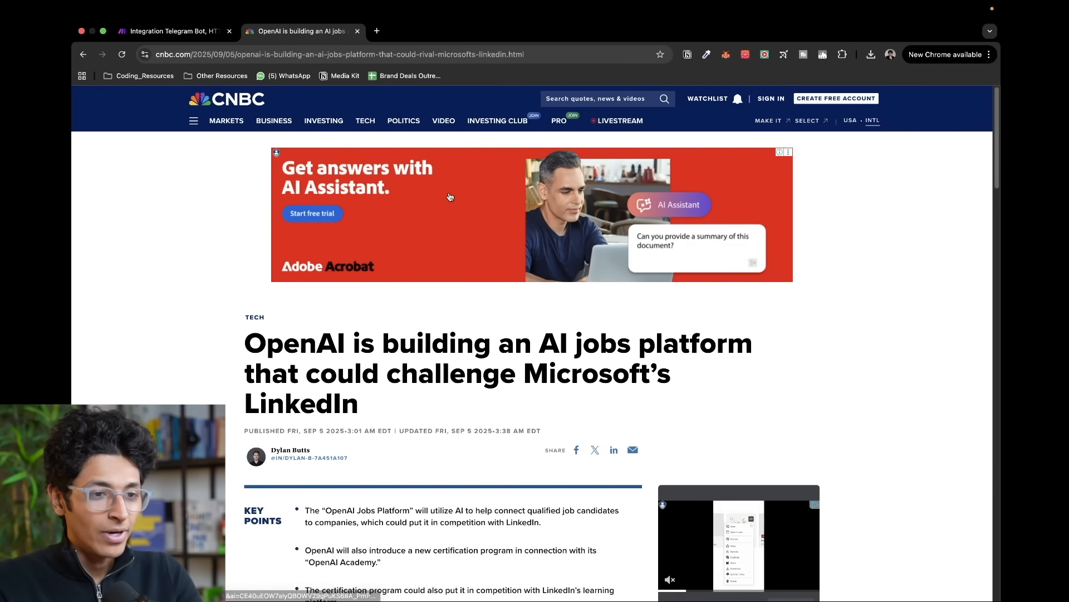
Step: Open Gmail at mail.google.com in a new browser tab
{"action": "left_click", "coordinate": [381, 53]}
{"action": "key", "text": "super+c"}
{"action": "left_click", "coordinate": [377, 31]}
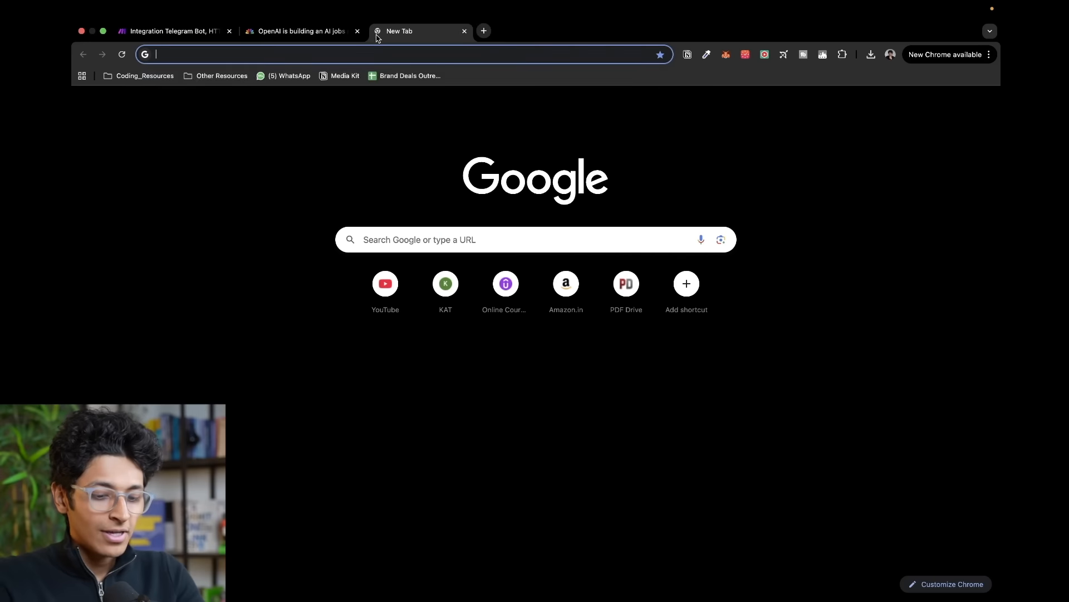
{"action": "type", "text": "mail.google.com"}
{"action": "key", "text": "Return"}
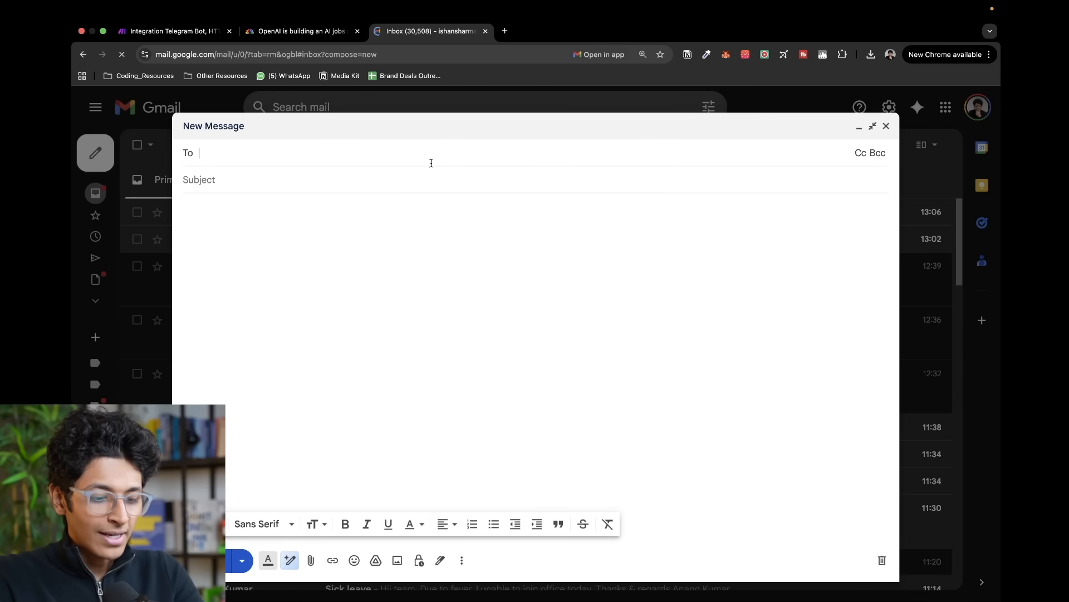
Step: Email the college address with subject 'news ai' and the CNBC article link in the body
{"action": "type", "text": "f2"}
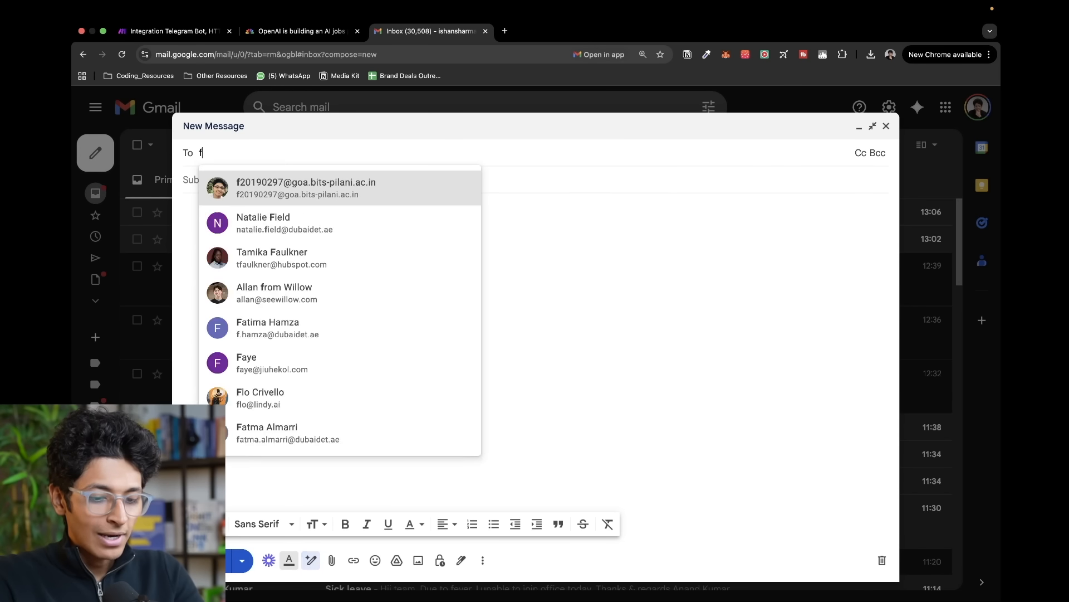
{"action": "key", "text": "Return"}
{"action": "left_click", "coordinate": [337, 188]}
{"action": "type", "text": "news"}
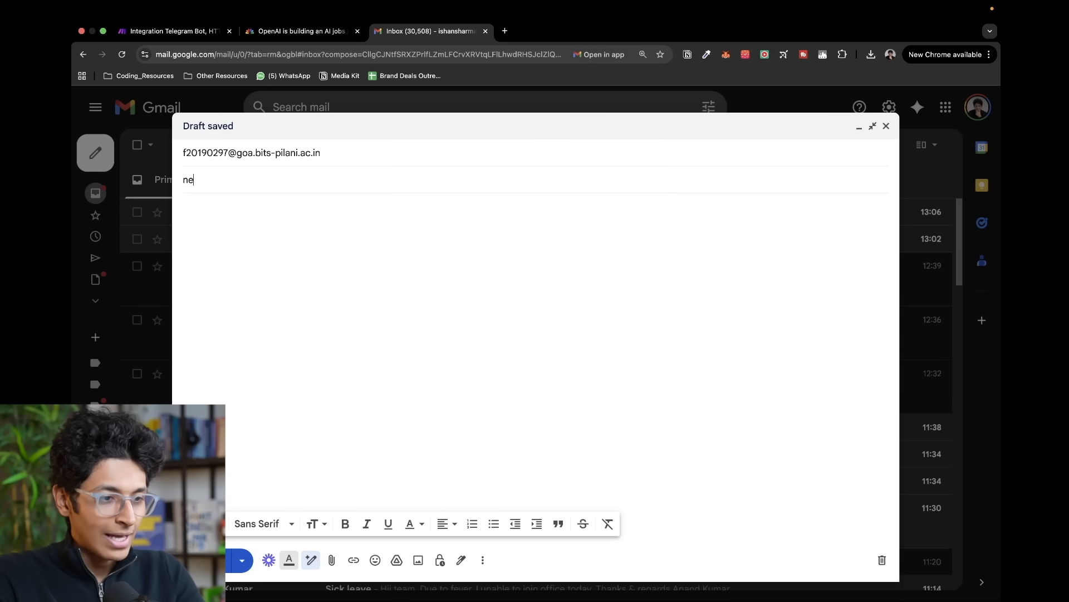
{"action": "left_click", "coordinate": [327, 262]}
{"action": "key", "text": "super+v"}
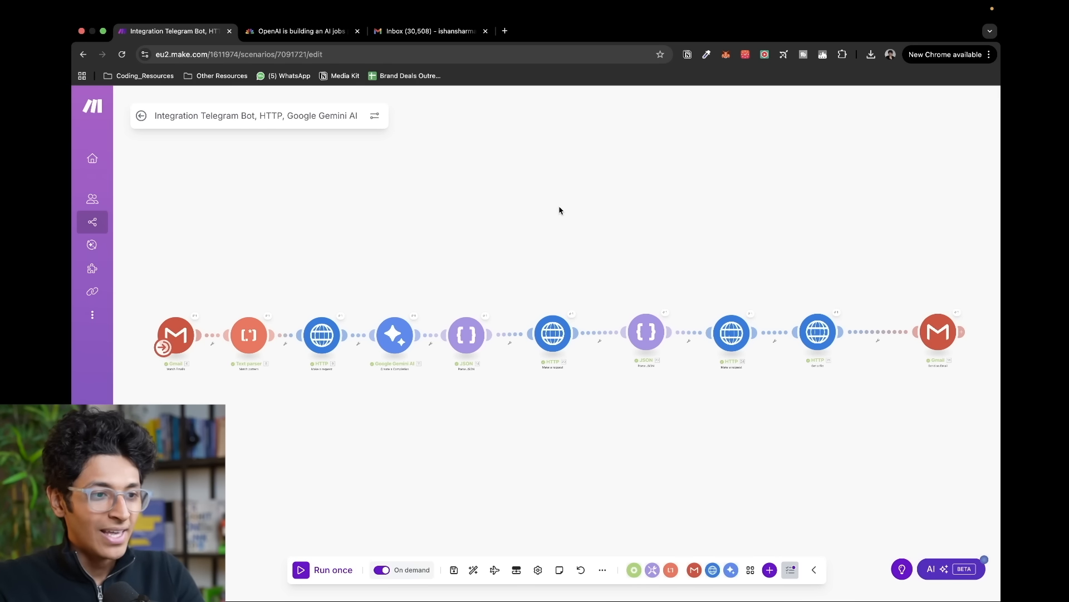
Step: Refresh the Gmail inbox, open the Gru's Plan email, and download and open its meme image
{"action": "left_click", "coordinate": [411, 31]}
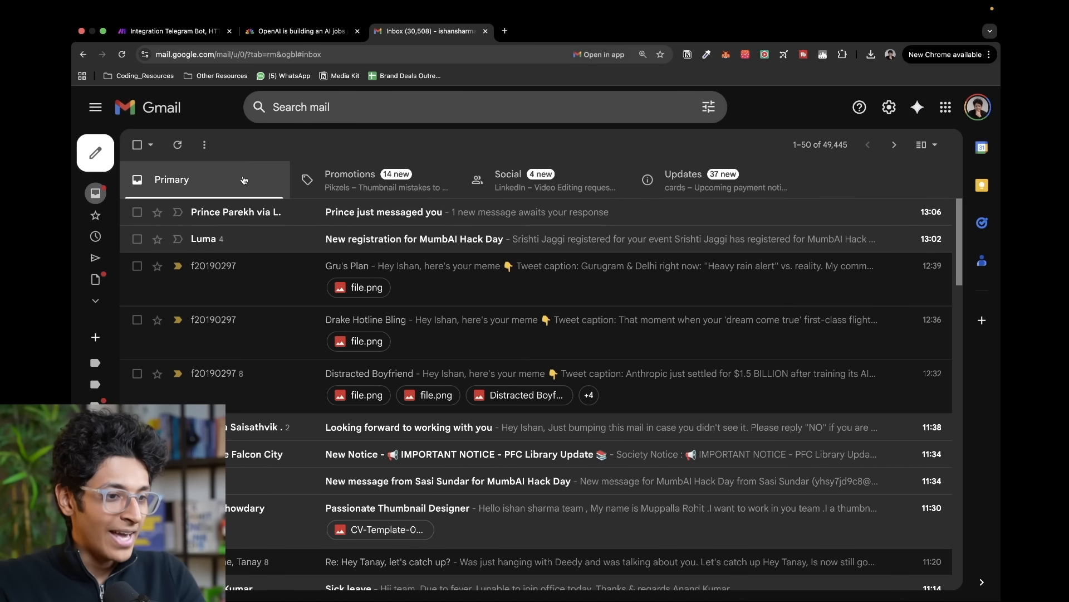
{"action": "left_click", "coordinate": [179, 146]}
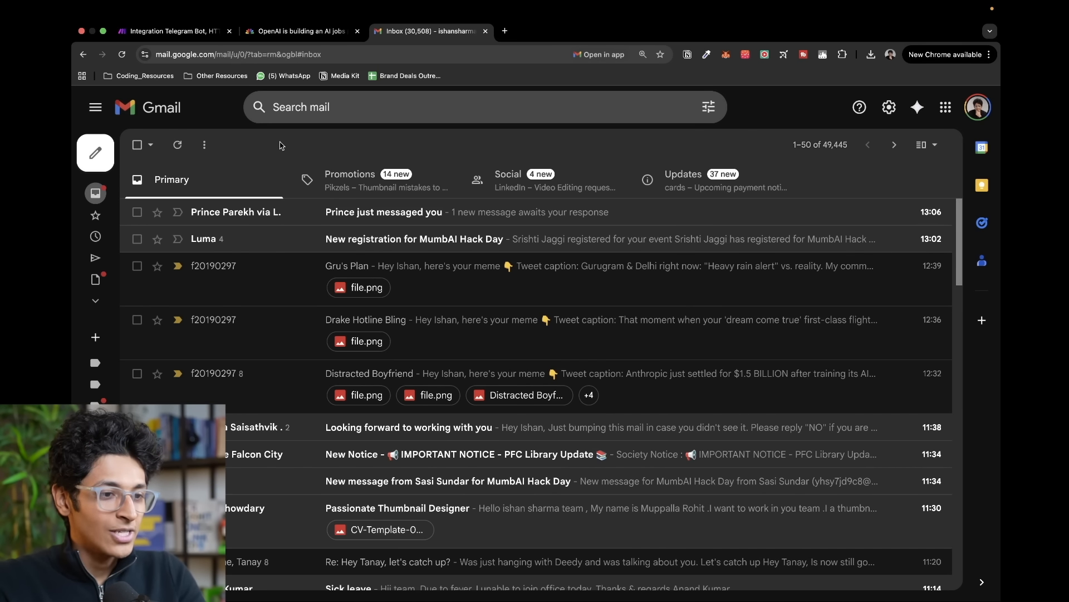
{"action": "left_click", "coordinate": [317, 220]}
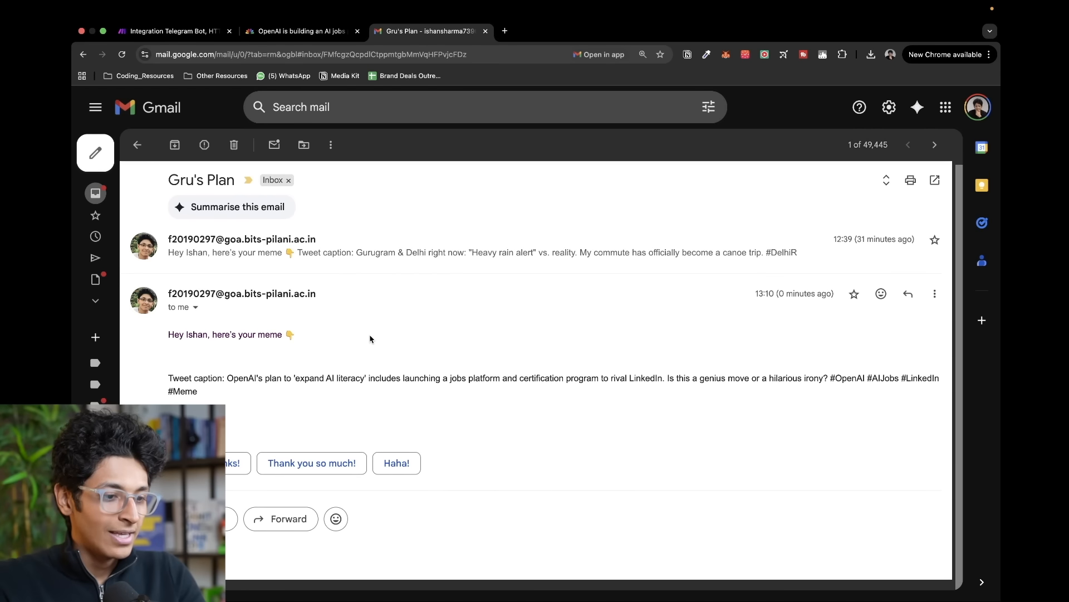
{"action": "scroll", "coordinate": [726, 430], "scroll_direction": "down", "scroll_amount": 5}
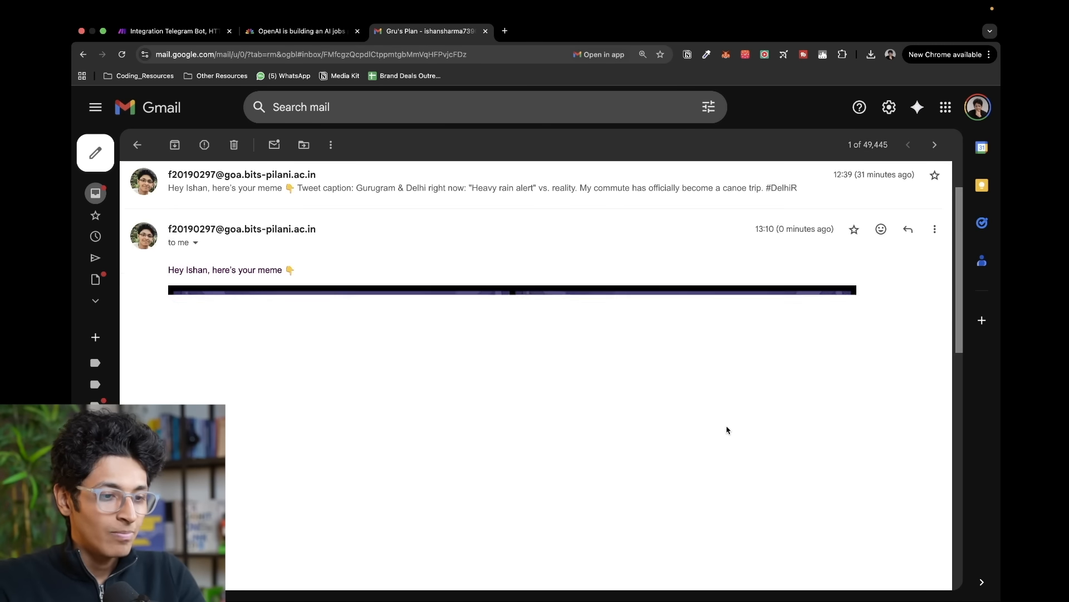
{"action": "scroll", "coordinate": [727, 429], "scroll_direction": "down", "scroll_amount": 5}
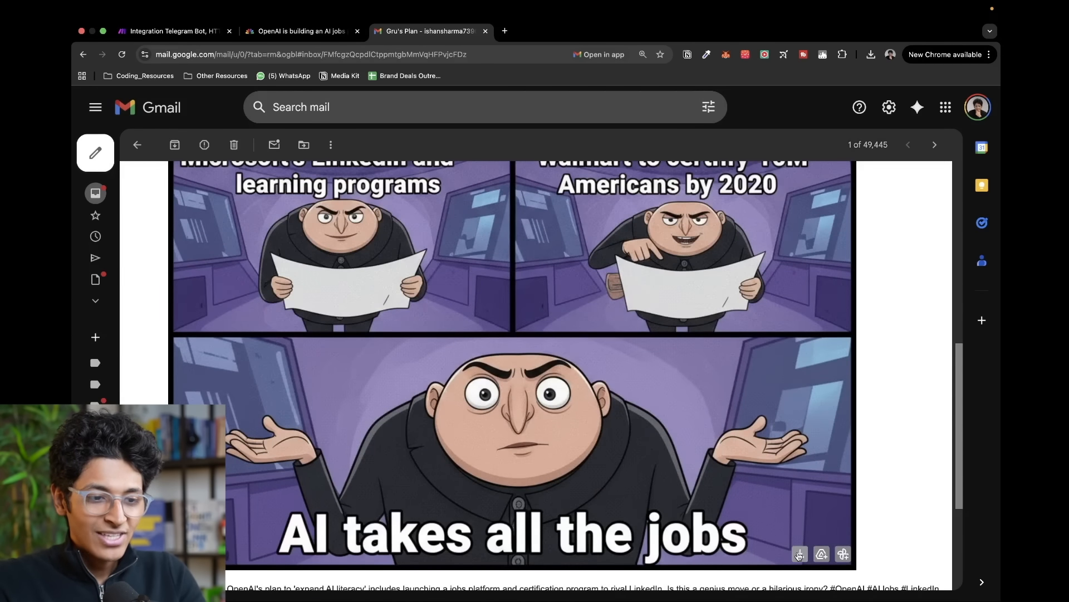
{"action": "left_click", "coordinate": [800, 554]}
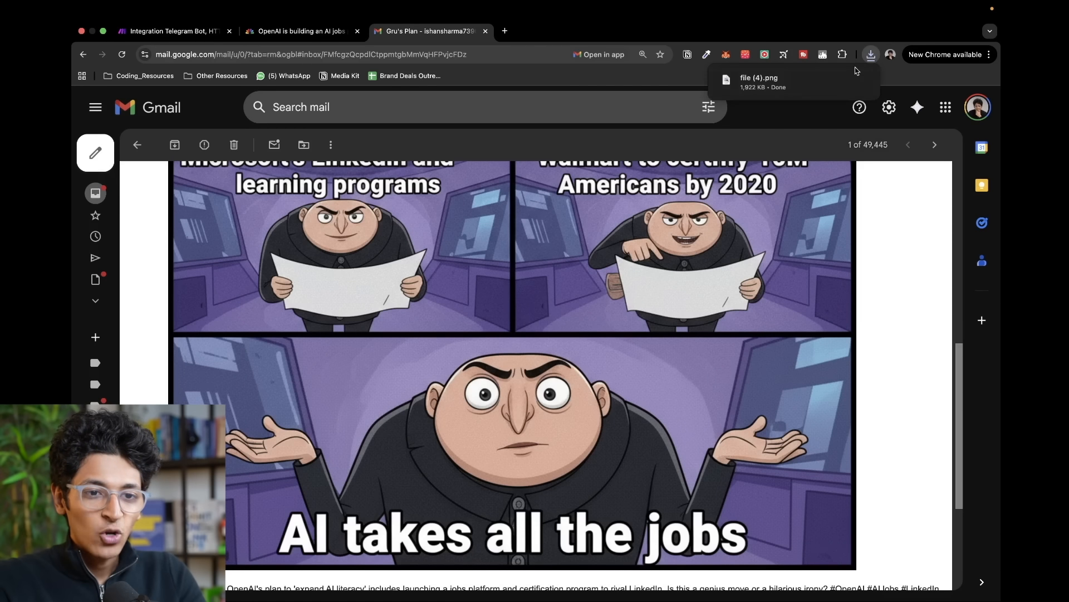
{"action": "left_click", "coordinate": [817, 84]}
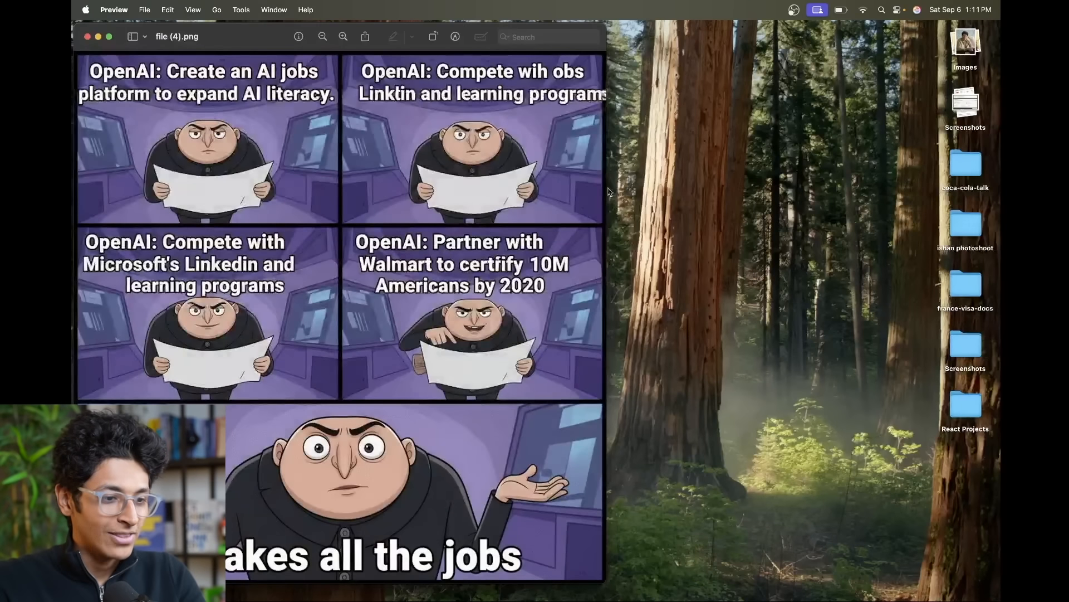
Step: Zoom out in Preview to show the whole file (4).png Gru meme
{"action": "scroll", "coordinate": [404, 259], "scroll_direction": "down", "scroll_amount": 5}
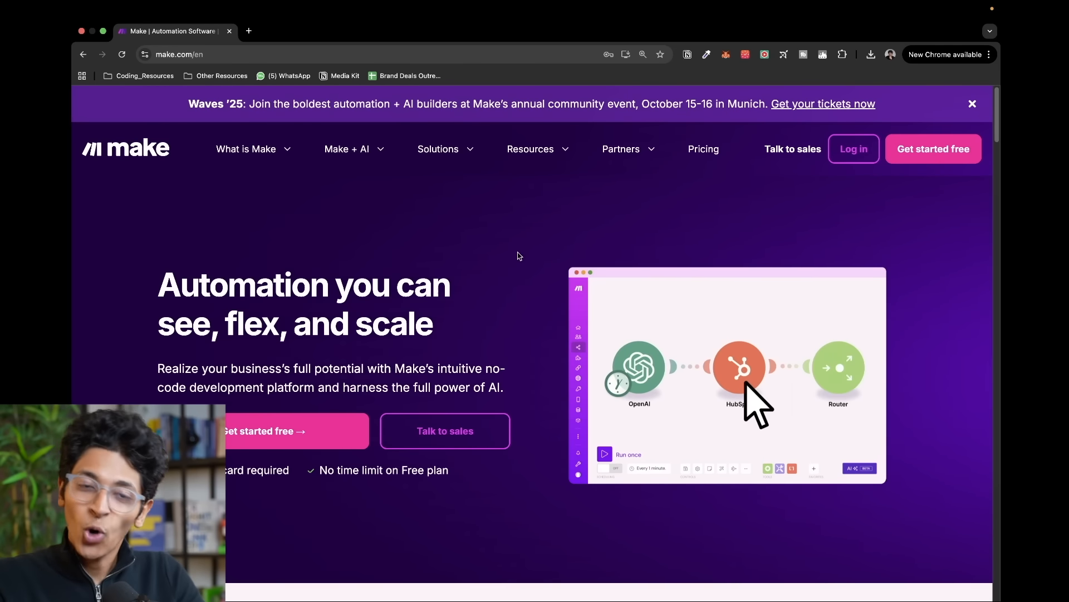
Step: From the Make organization dashboard, create a new blank scenario
{"action": "left_click", "coordinate": [865, 156]}
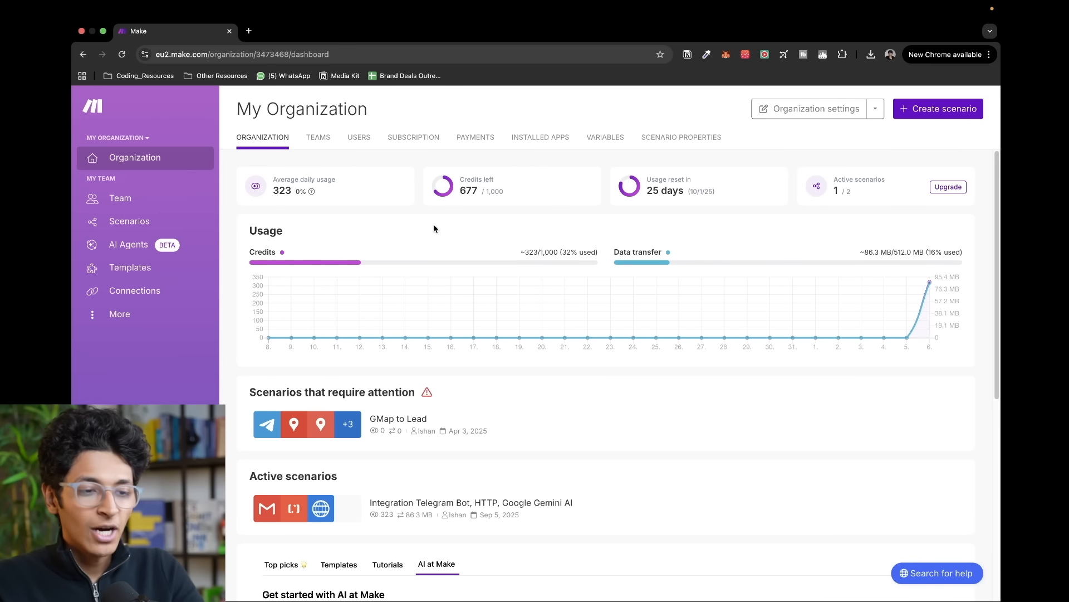
{"action": "mouse_move", "coordinate": [422, 249]}
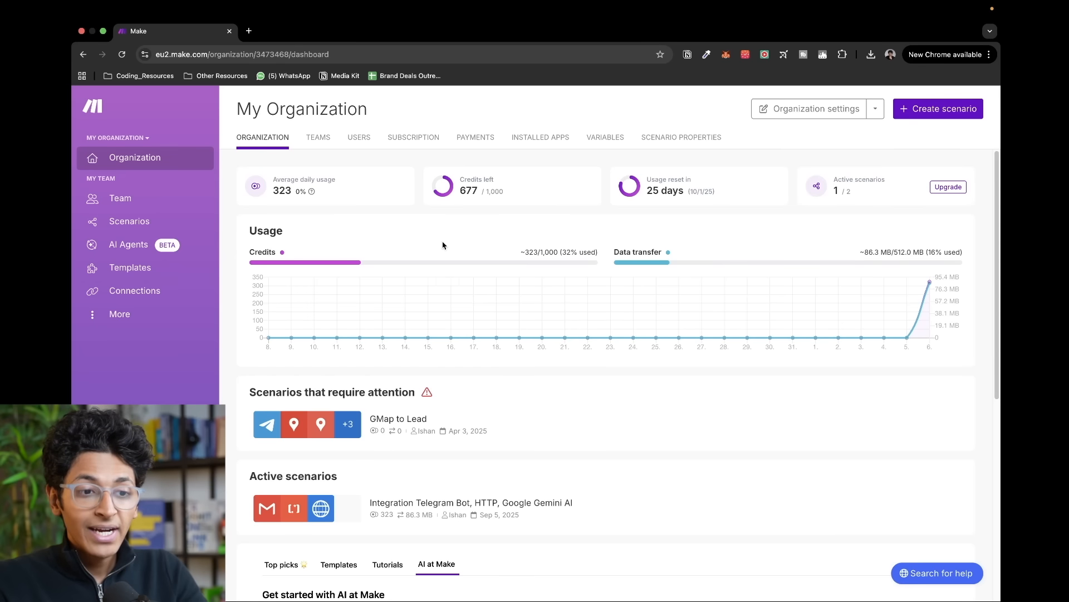
{"action": "left_click", "coordinate": [925, 111]}
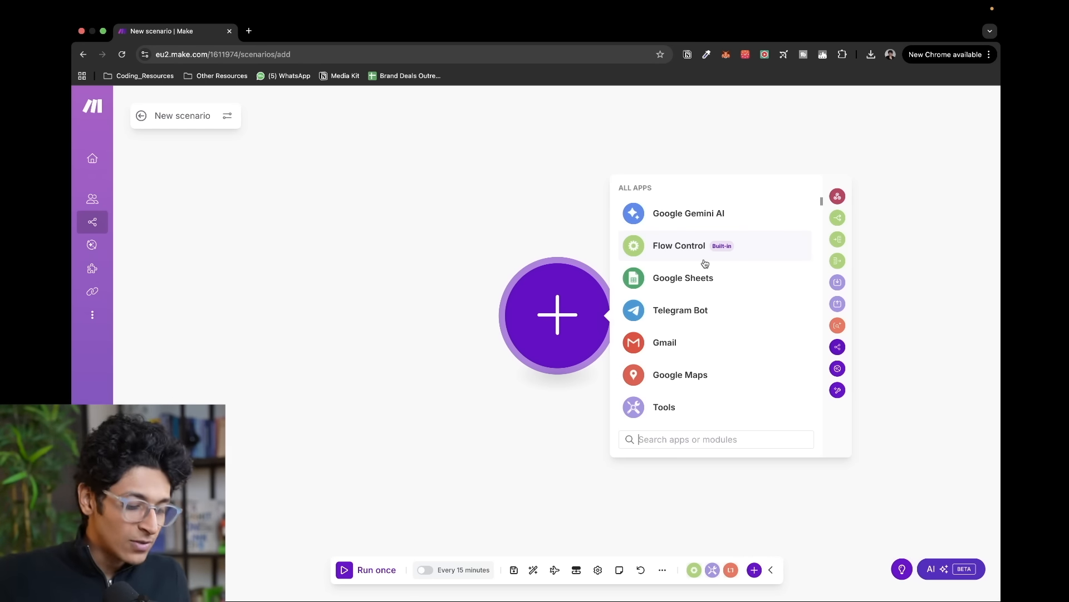
{"action": "left_click", "coordinate": [720, 340]}
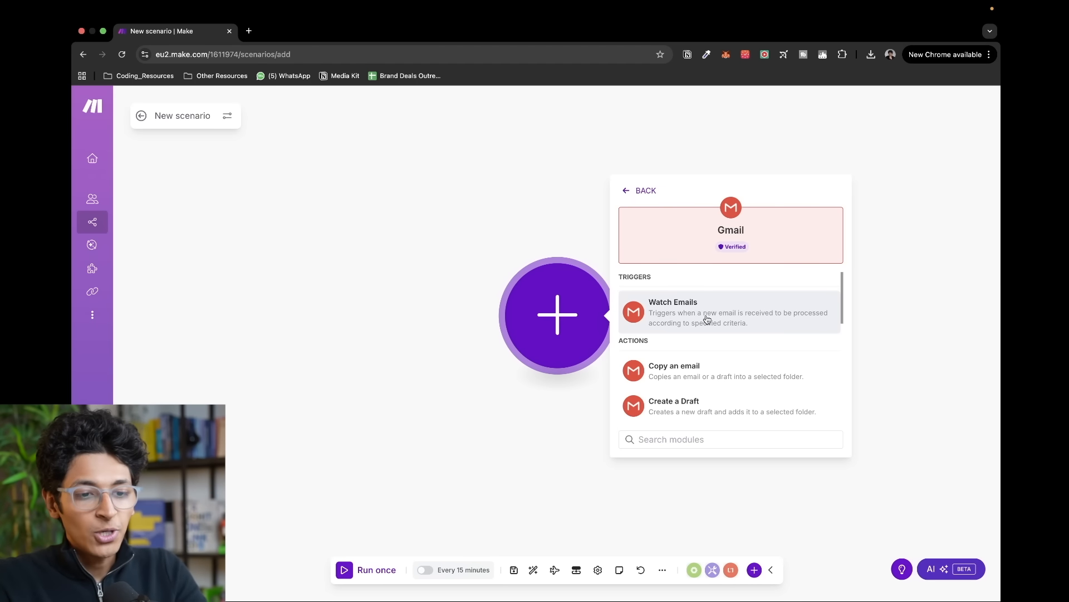
{"action": "scroll", "coordinate": [746, 370], "scroll_direction": "down", "scroll_amount": 2}
{"action": "scroll", "coordinate": [748, 370], "scroll_direction": "up", "scroll_amount": 2}
{"action": "left_click", "coordinate": [730, 315]}
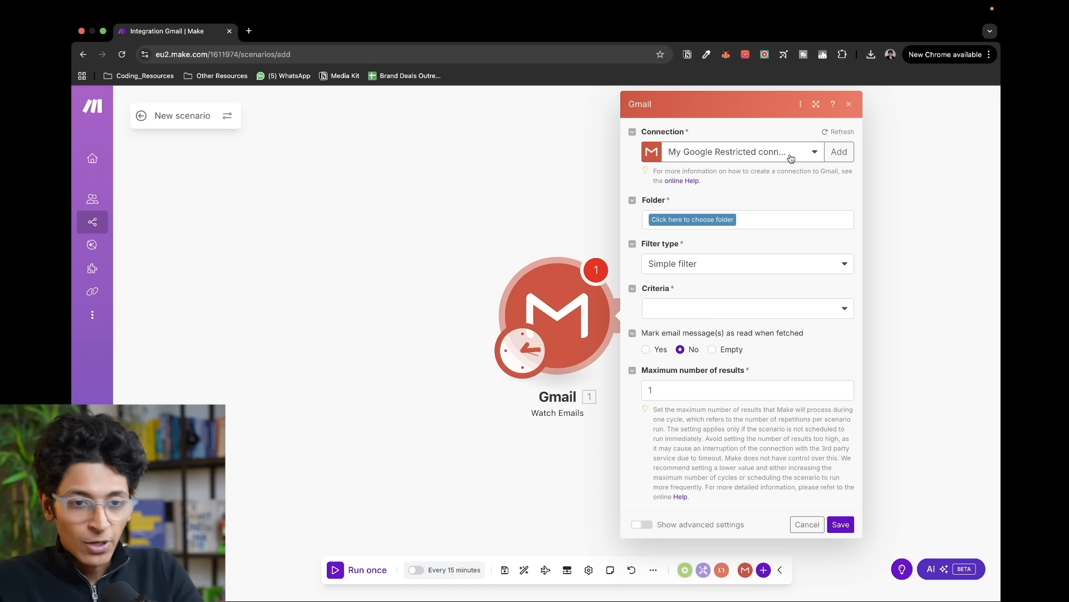
Step: Connect Gmail, watch the INBOX folder for All emails, and save starting from now on
{"action": "left_click", "coordinate": [838, 153]}
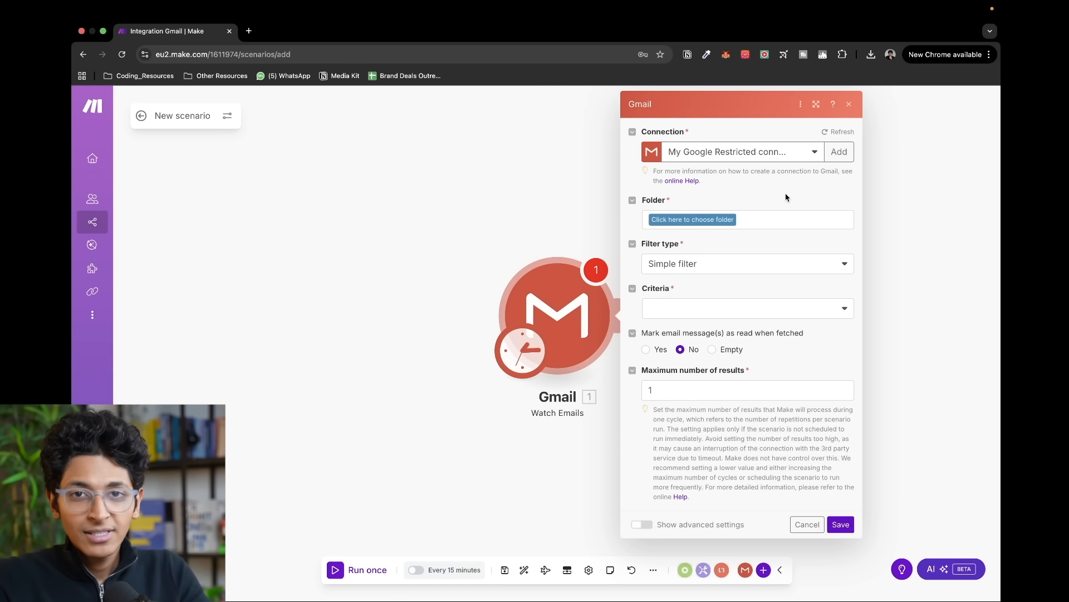
{"action": "left_click", "coordinate": [691, 222]}
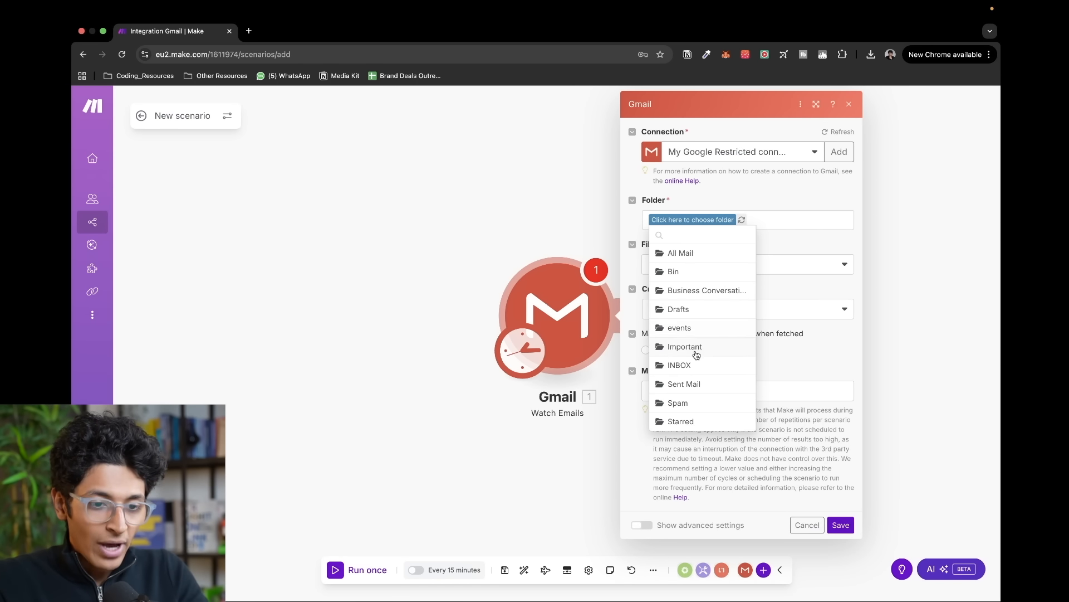
{"action": "left_click", "coordinate": [695, 366]}
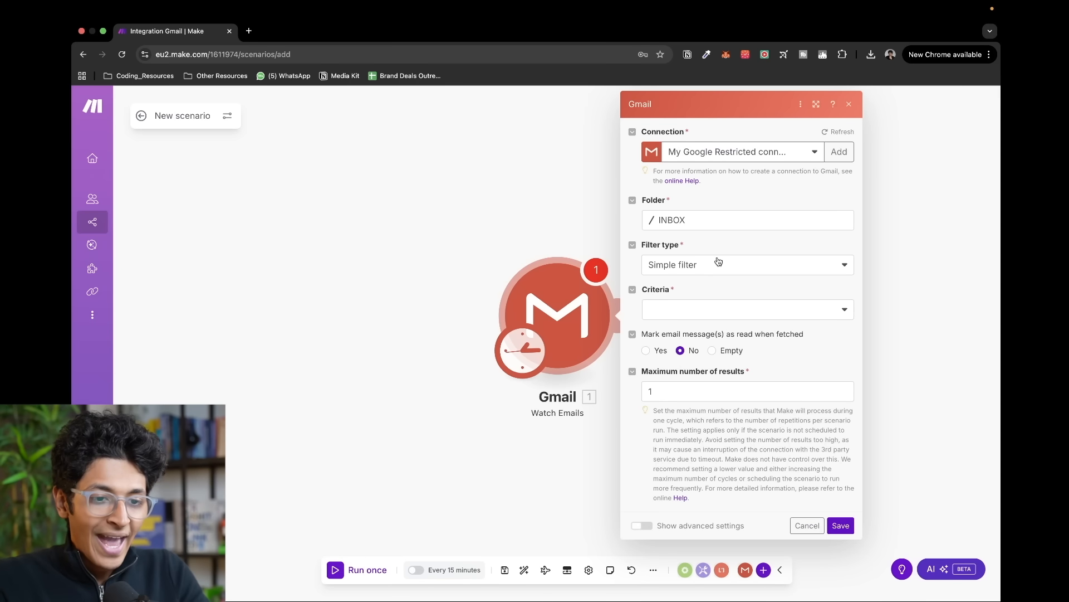
{"action": "left_click", "coordinate": [718, 310]}
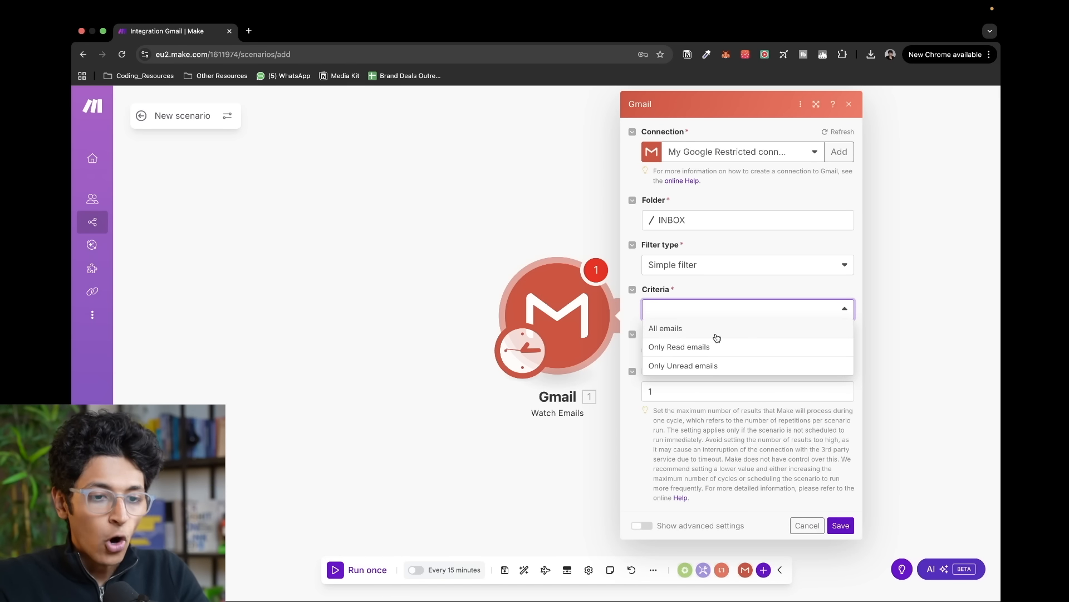
{"action": "left_click", "coordinate": [716, 335]}
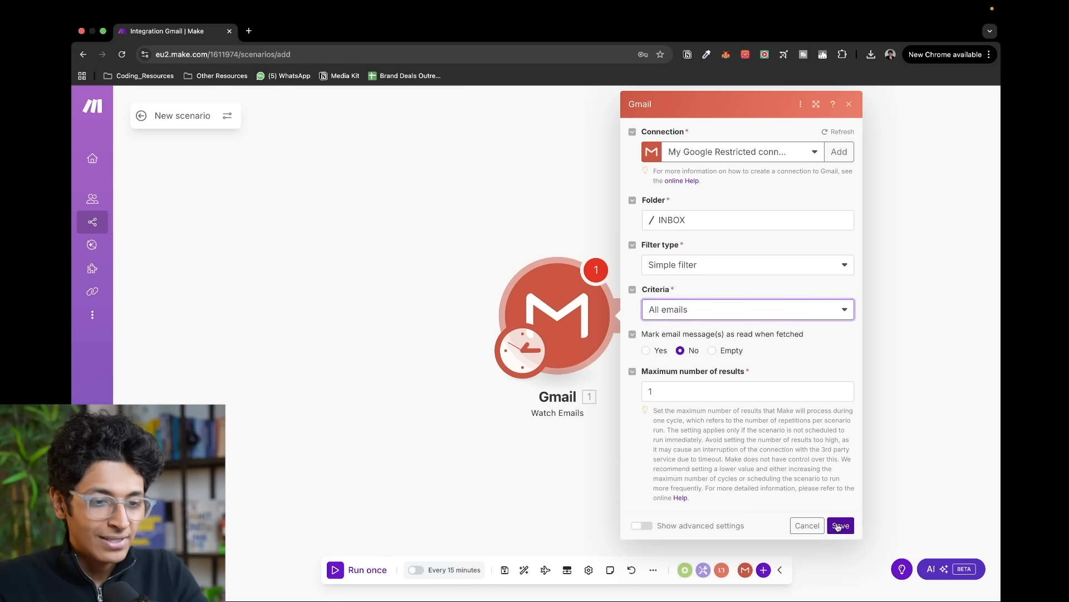
{"action": "left_click", "coordinate": [839, 526]}
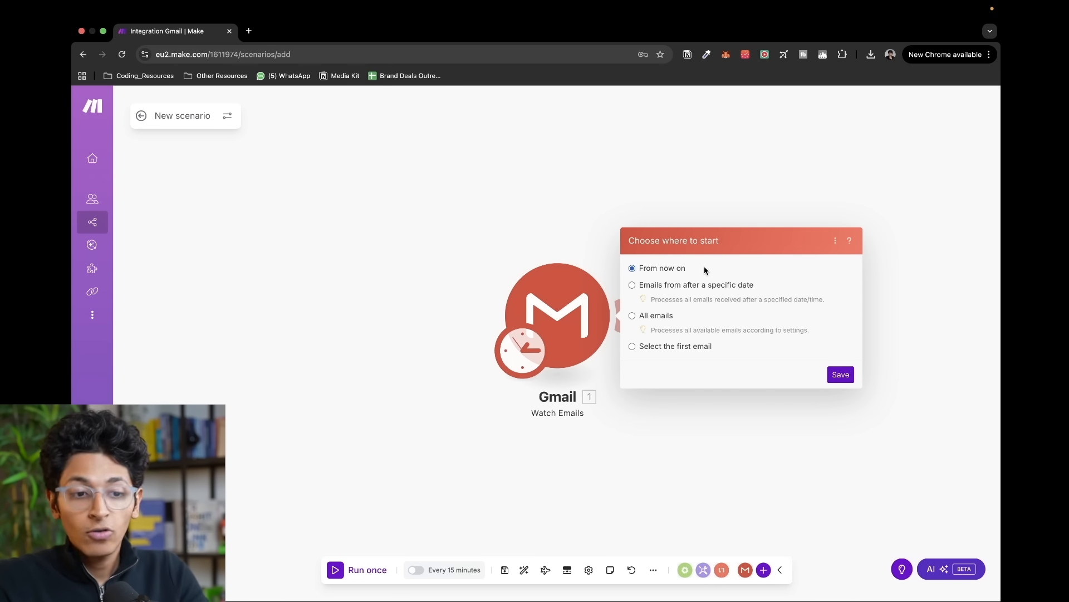
{"action": "left_click", "coordinate": [839, 375]}
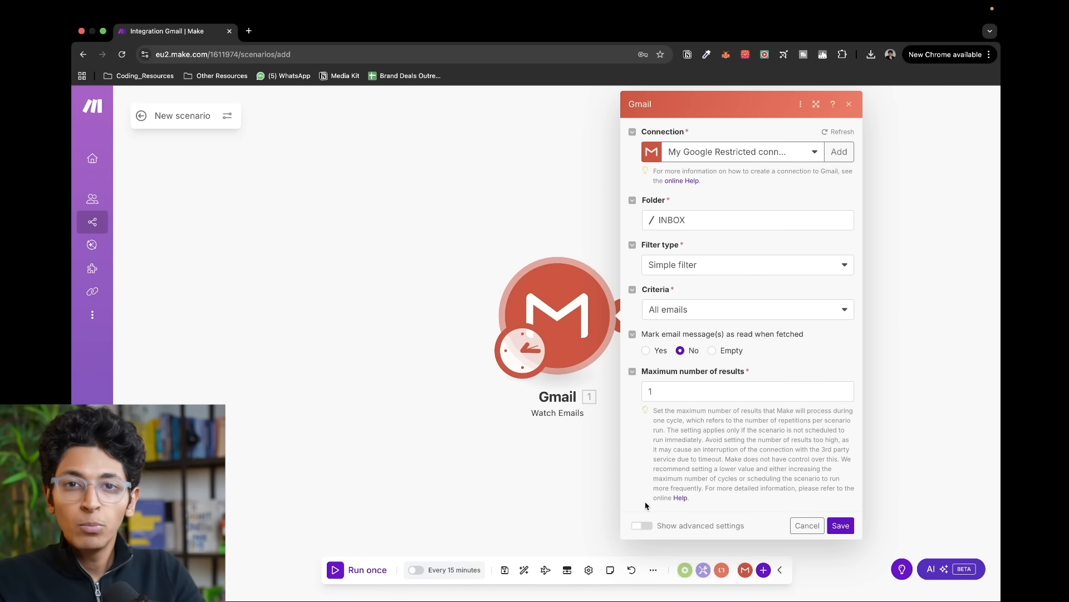
Step: Filter the trigger by the sender's email address and subject 'headline', then save from now on
{"action": "left_click", "coordinate": [646, 530]}
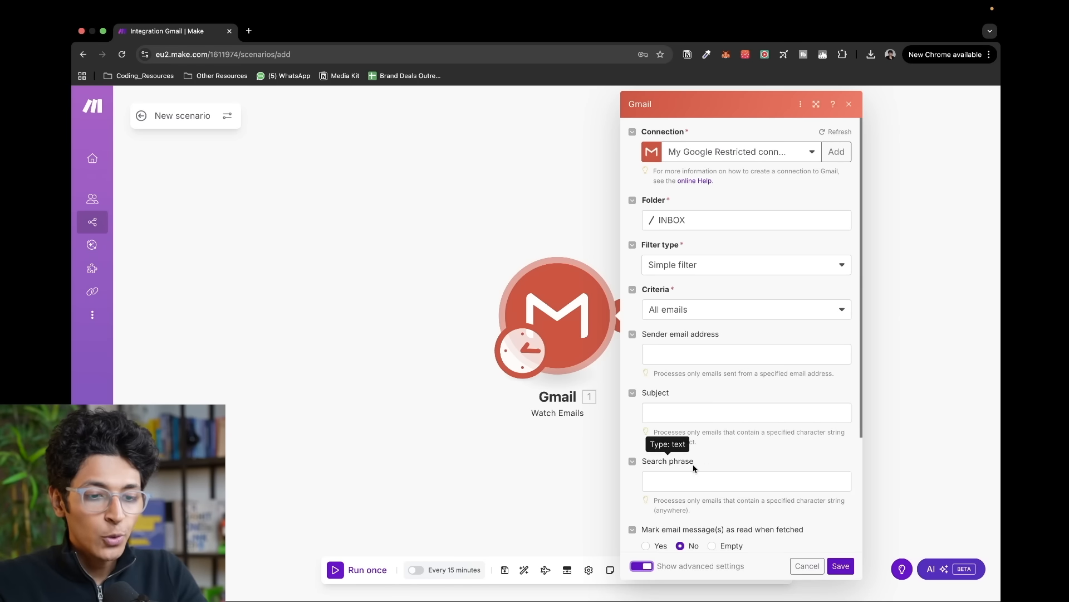
{"action": "scroll", "coordinate": [669, 445], "scroll_direction": "down", "scroll_amount": 2}
{"action": "left_click", "coordinate": [714, 271]}
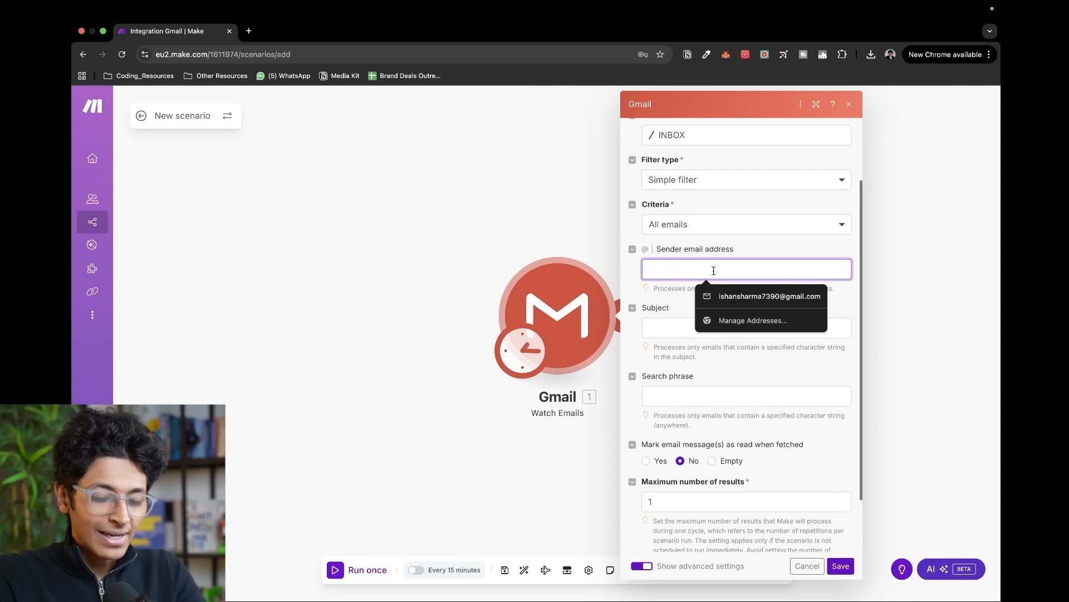
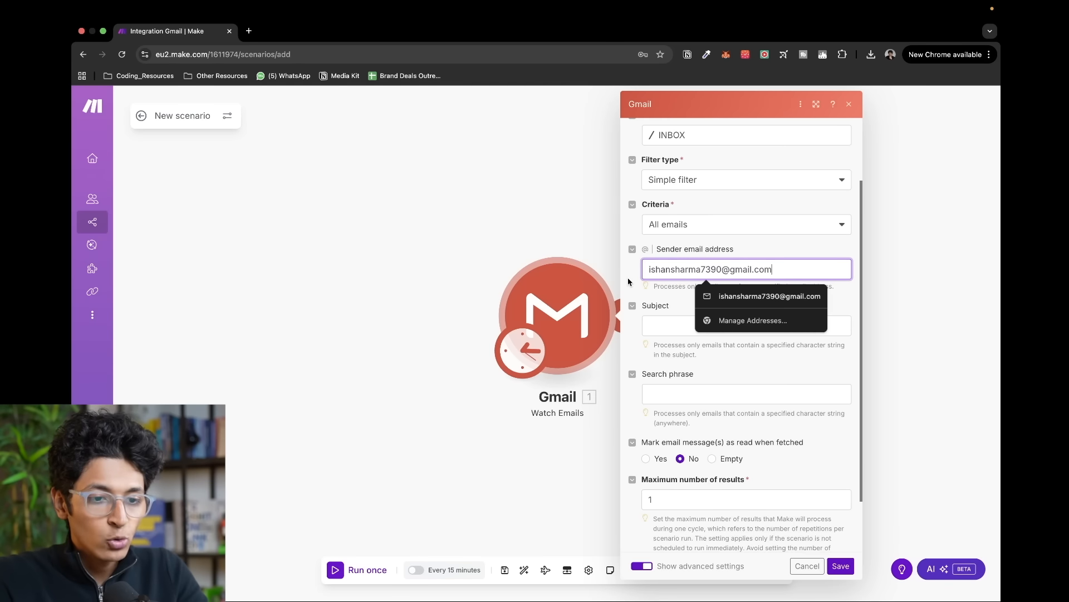
{"action": "left_click", "coordinate": [661, 316]}
{"action": "type", "text": "news"}
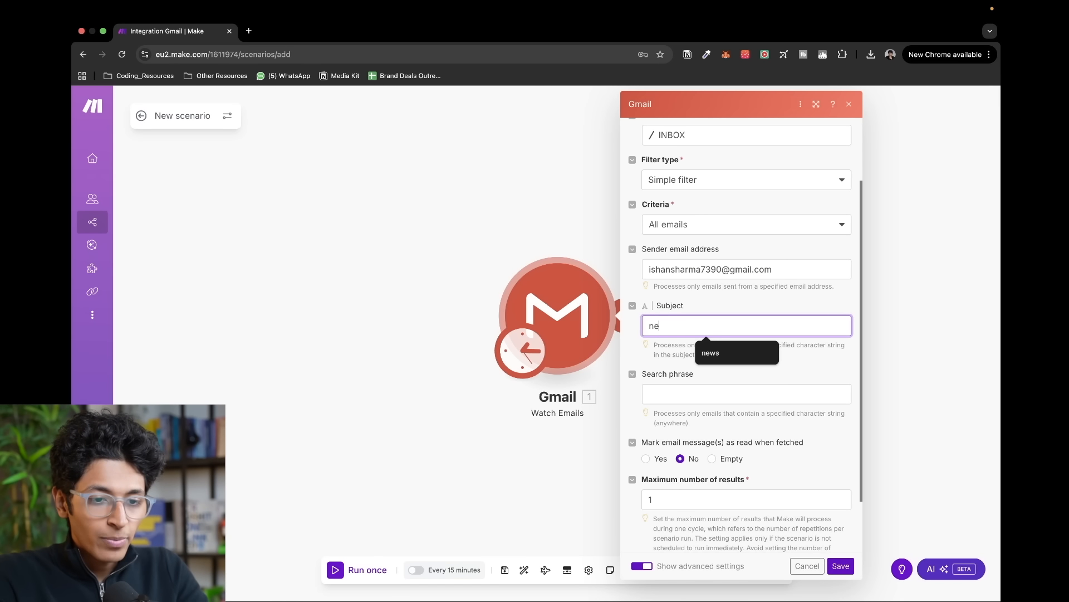
{"action": "key", "text": "BackSpace"}
{"action": "key", "text": "BackSpace"}
{"action": "key", "text": "BackSpace"}
{"action": "key", "text": "BackSpace"}
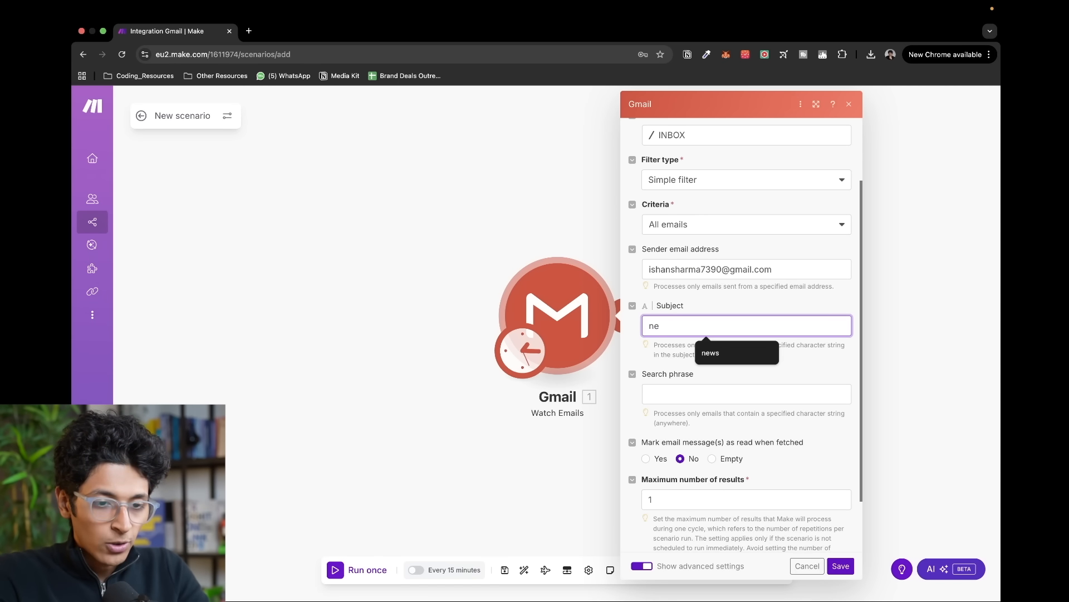
{"action": "type", "text": "headli"}
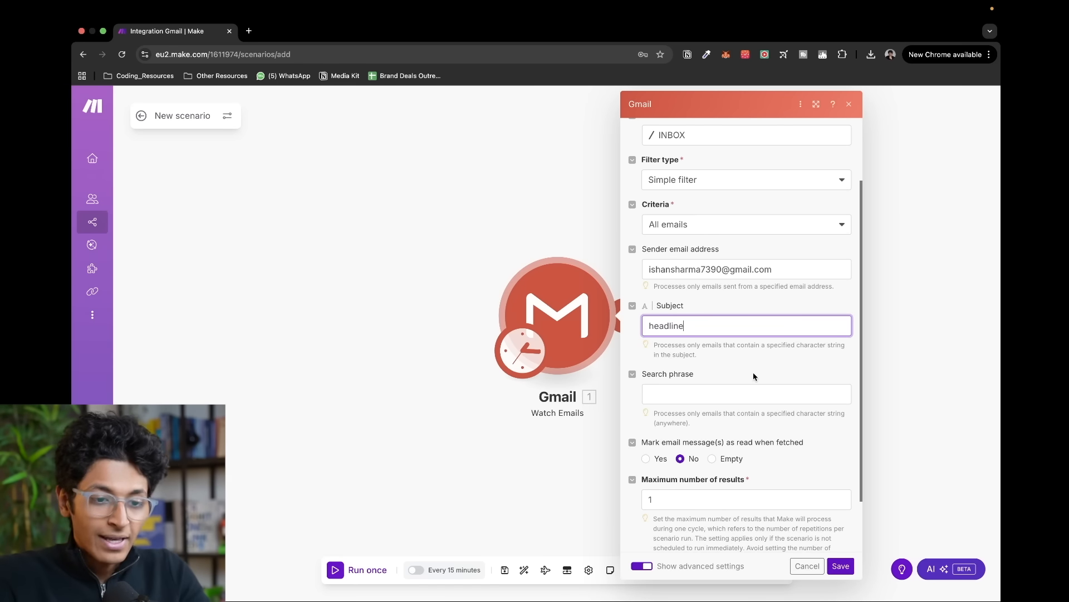
{"action": "left_click", "coordinate": [837, 565]}
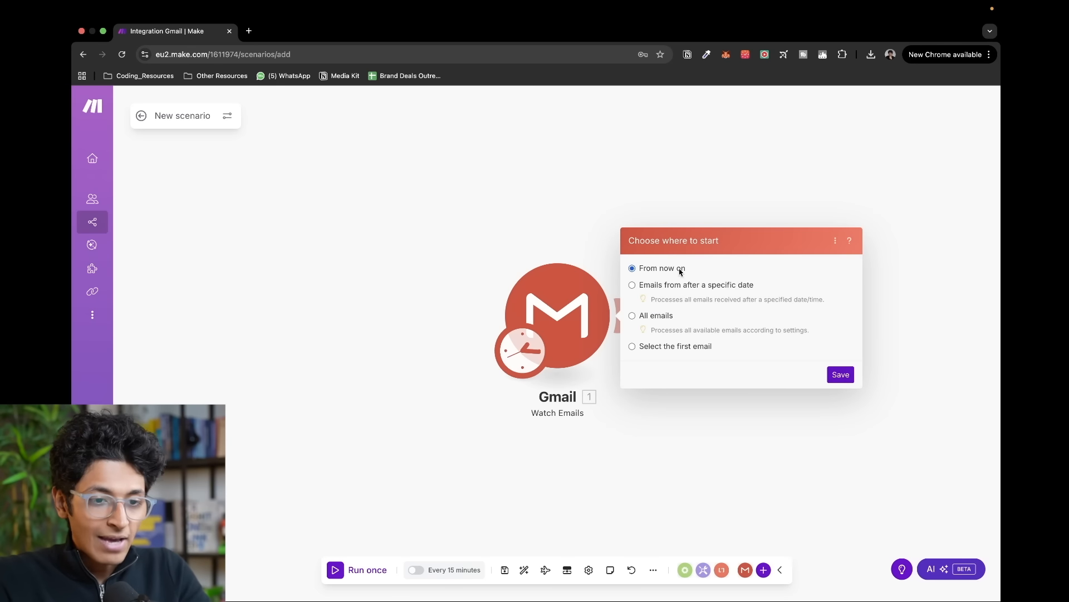
{"action": "left_click", "coordinate": [841, 374]}
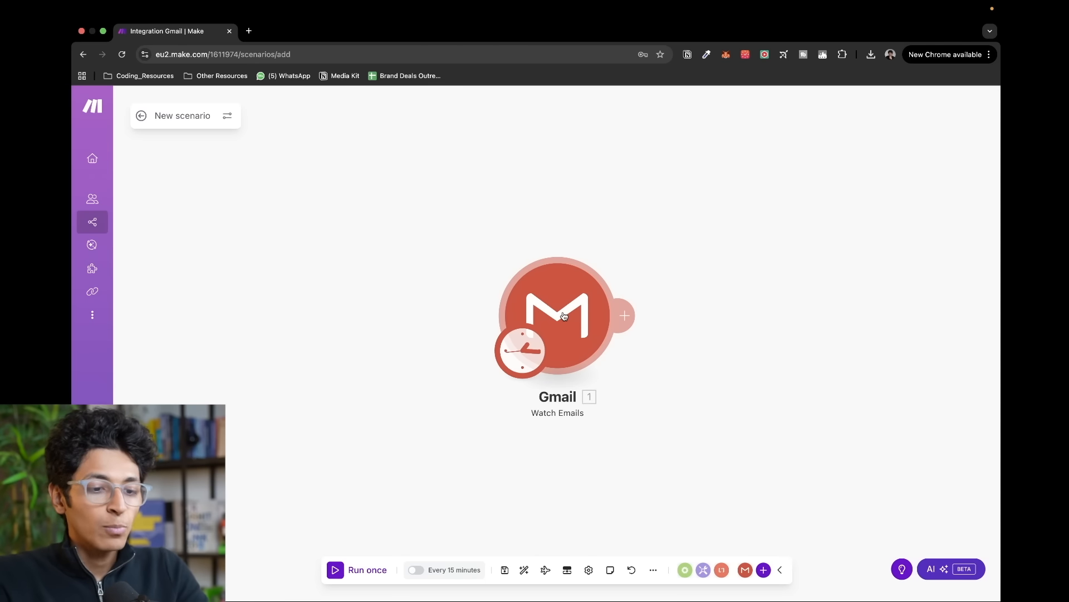
Step: Add a Text parser module after the Gmail trigger by searching 'text pa'
{"action": "left_click", "coordinate": [630, 318]}
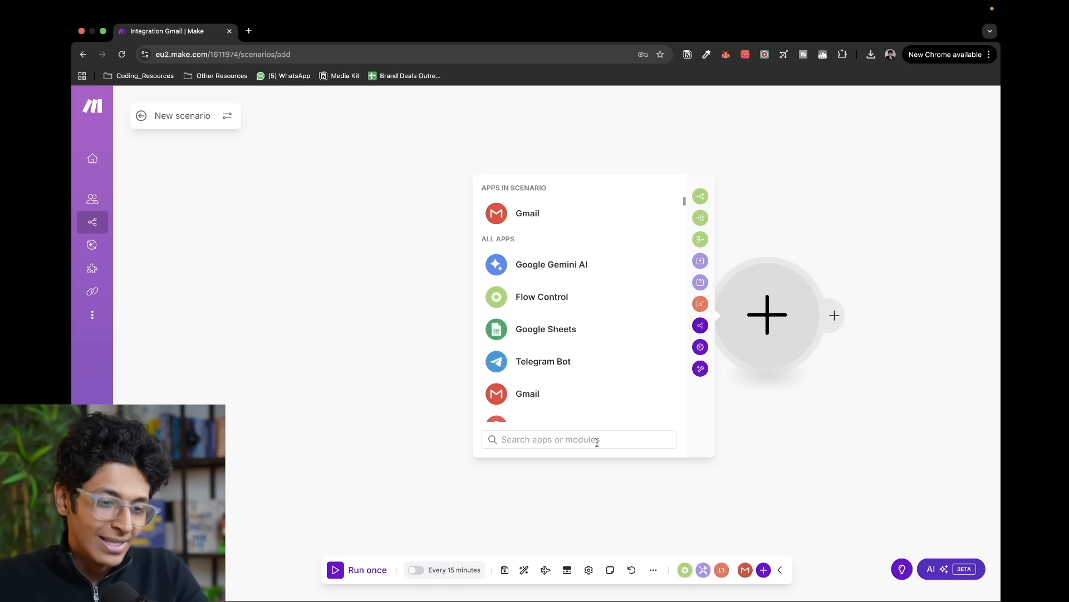
{"action": "type", "text": "text"}
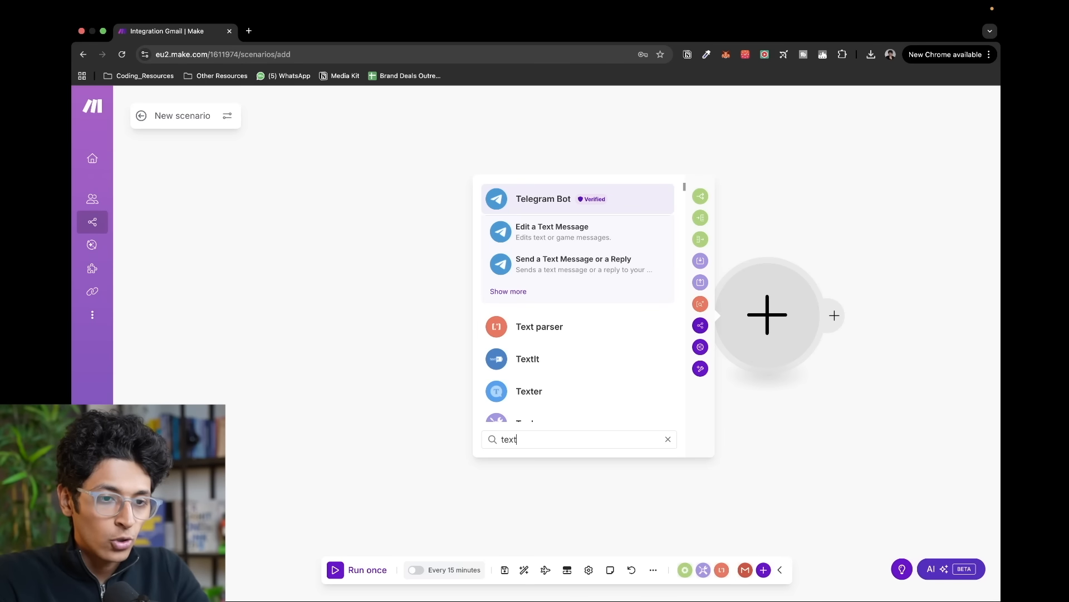
{"action": "type", "text": " pa"}
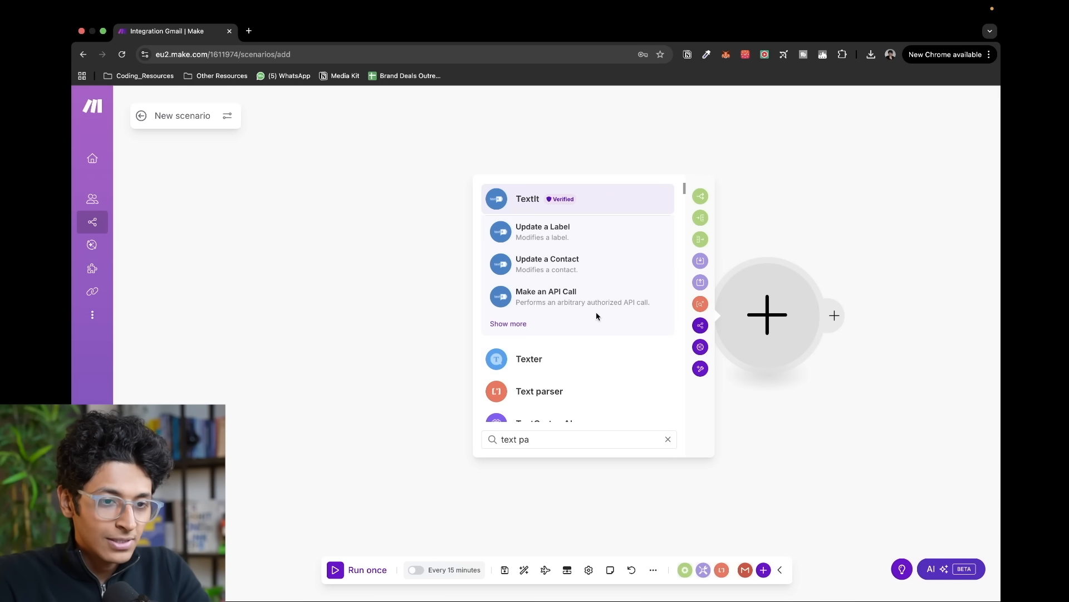
{"action": "left_click", "coordinate": [583, 393]}
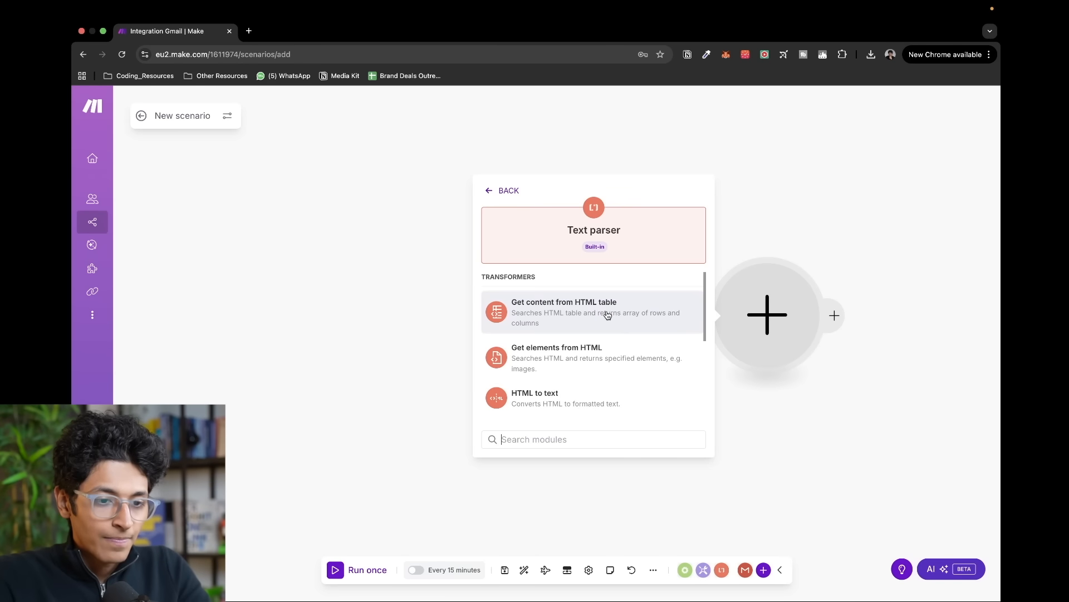
{"action": "scroll", "coordinate": [621, 332], "scroll_direction": "down", "scroll_amount": 5}
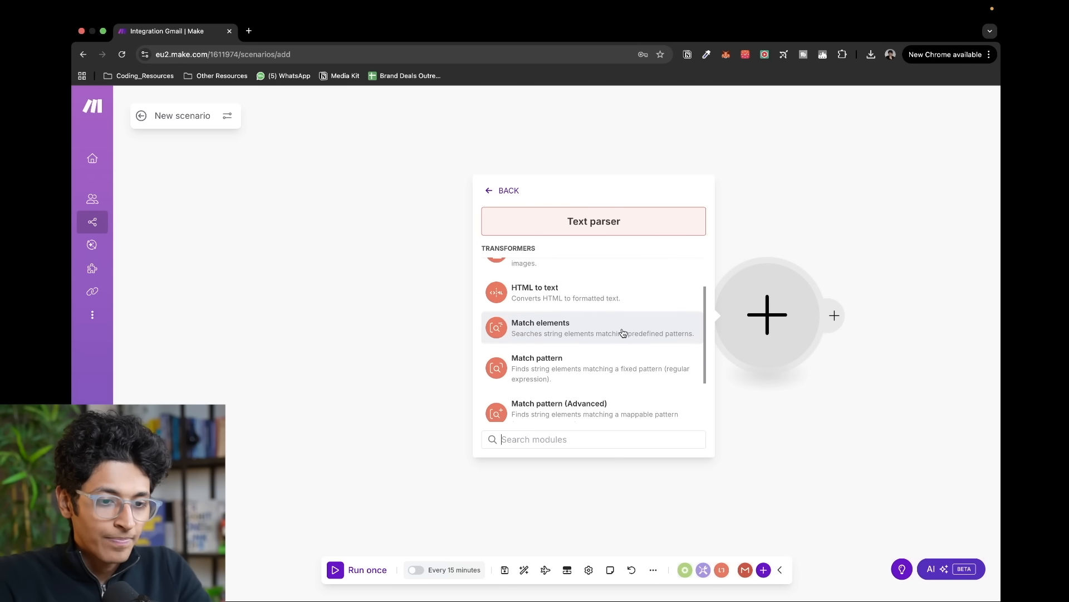
Step: Set Match pattern to (https?://[^\s]+), case-insensitive and multiline, on Gmail's Text content, then save
{"action": "left_click", "coordinate": [621, 320]}
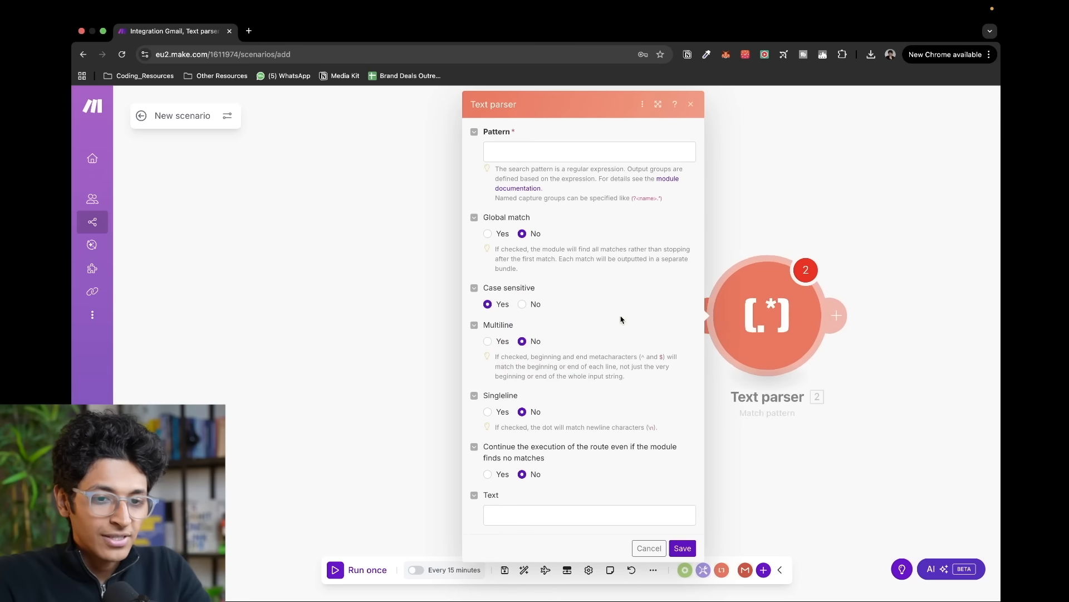
{"action": "left_click", "coordinate": [548, 154]}
{"action": "type", "text": "(https?://[^\\s]+)"}
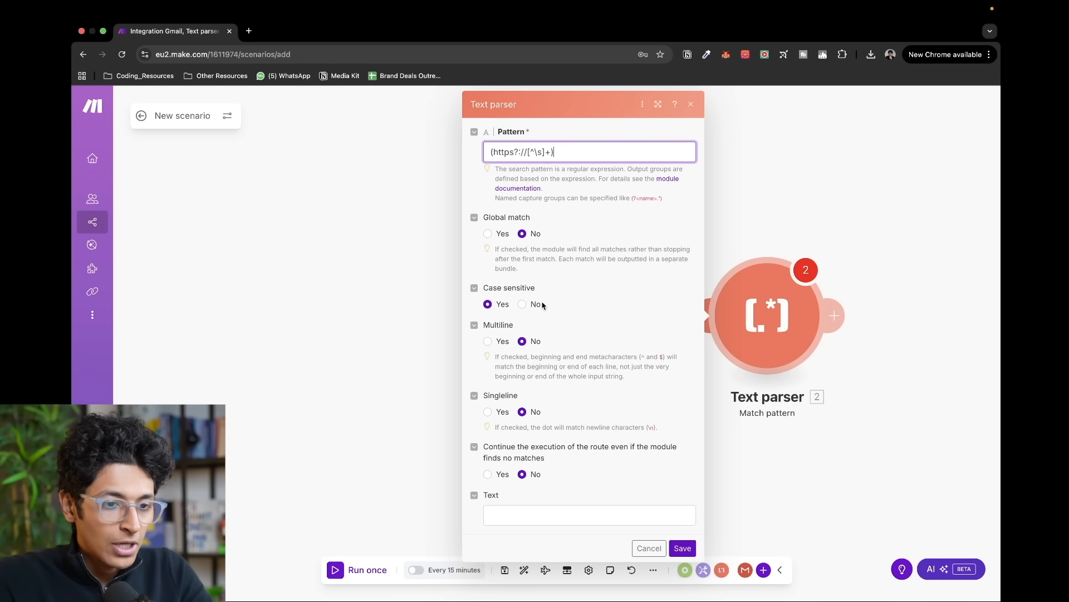
{"action": "left_click", "coordinate": [522, 305]}
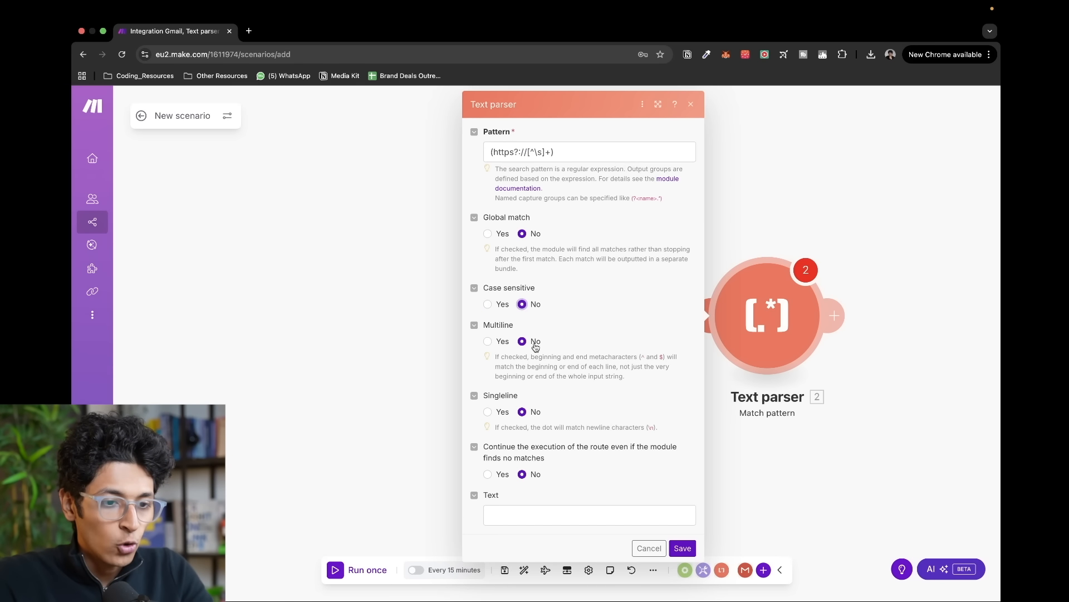
{"action": "left_click", "coordinate": [488, 341]}
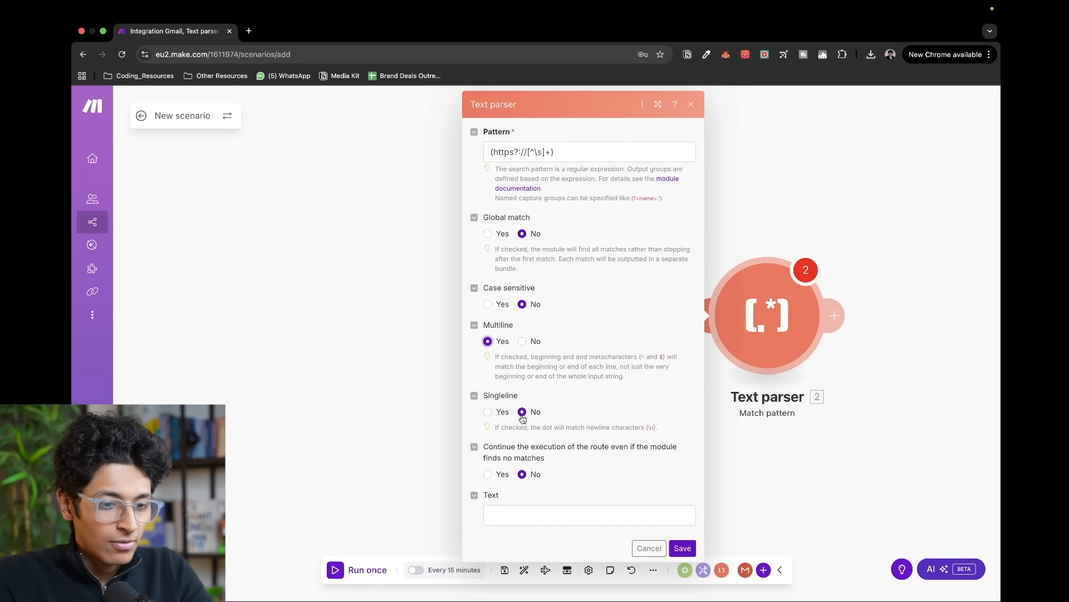
{"action": "left_click", "coordinate": [528, 512]}
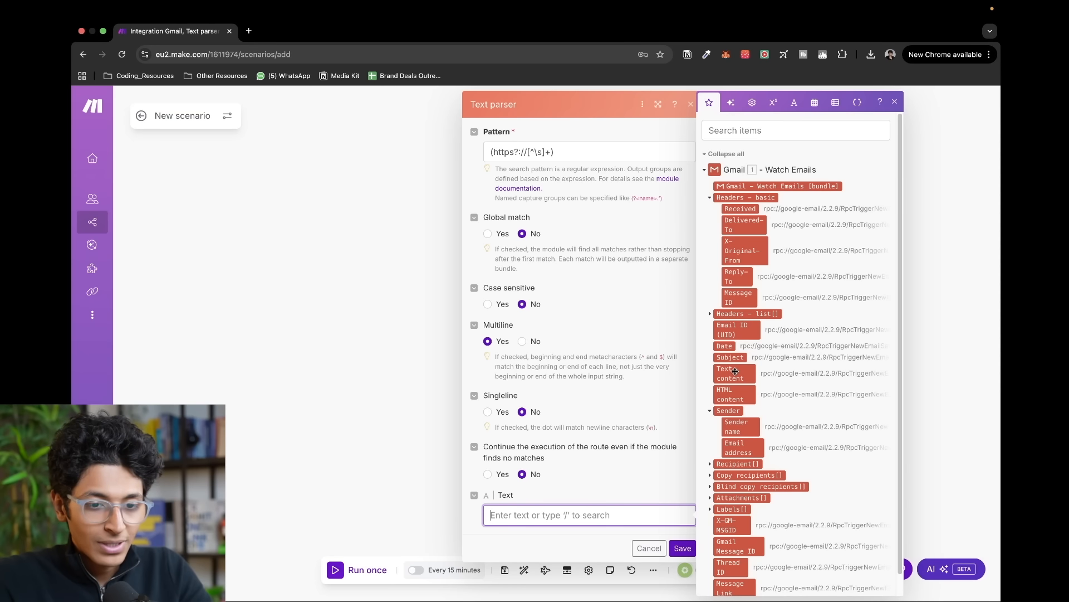
{"action": "left_click_drag", "start_coordinate": [737, 373], "coordinate": [572, 513]}
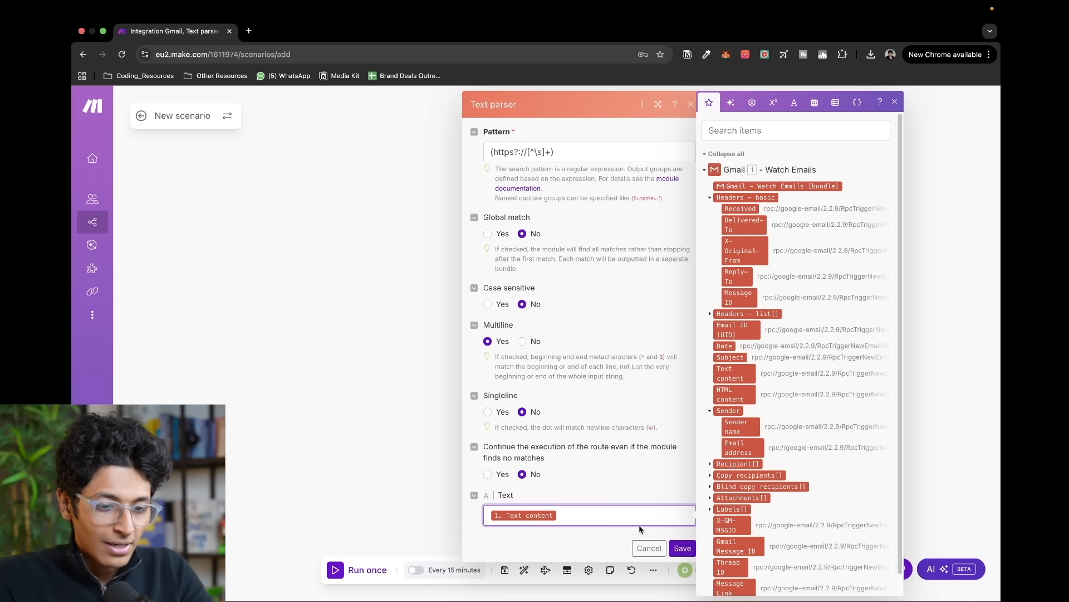
{"action": "left_click", "coordinate": [682, 548]}
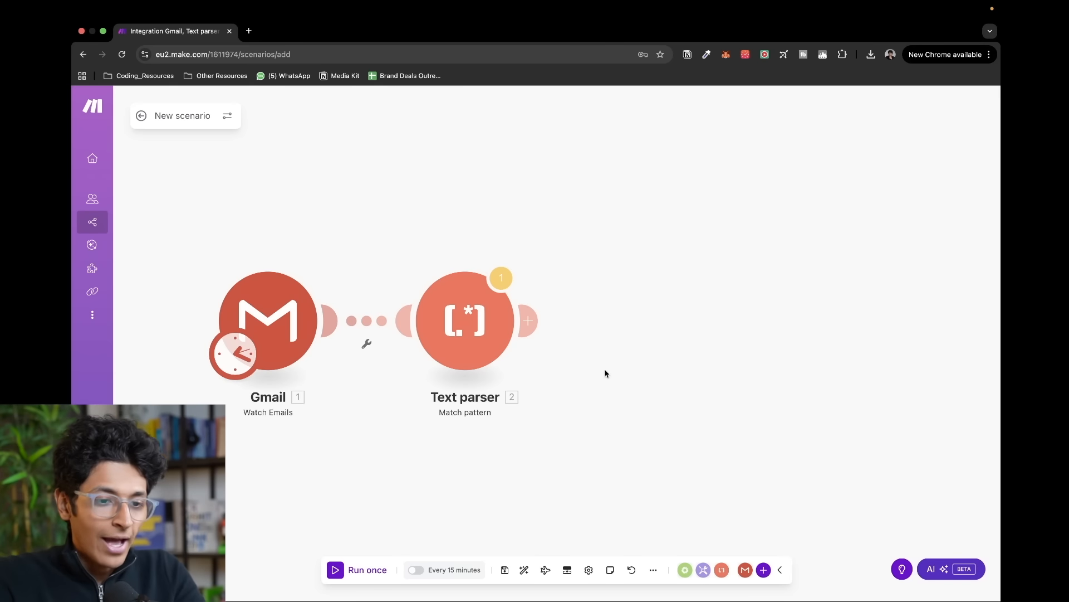
Step: Add an HTTP Make a request module after the Text parser
{"action": "left_click", "coordinate": [533, 320]}
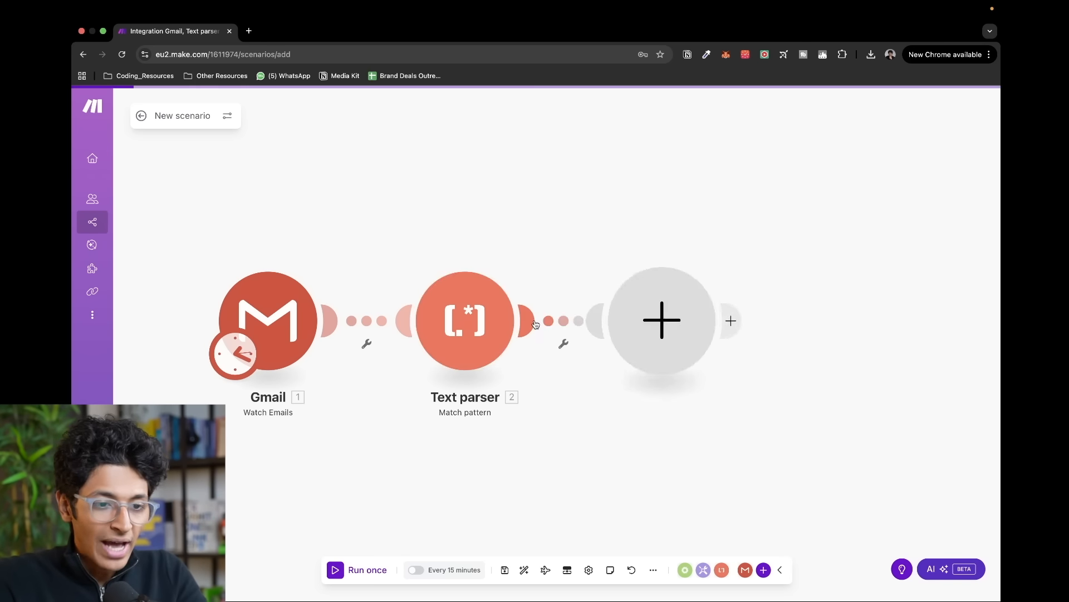
{"action": "type", "text": "http"}
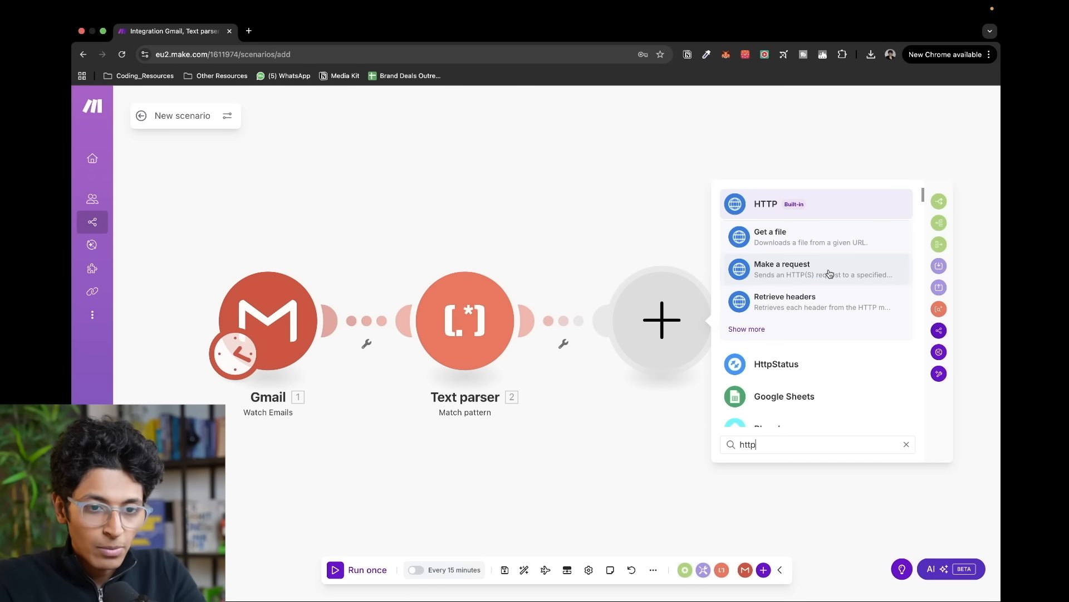
{"action": "left_click", "coordinate": [826, 270]}
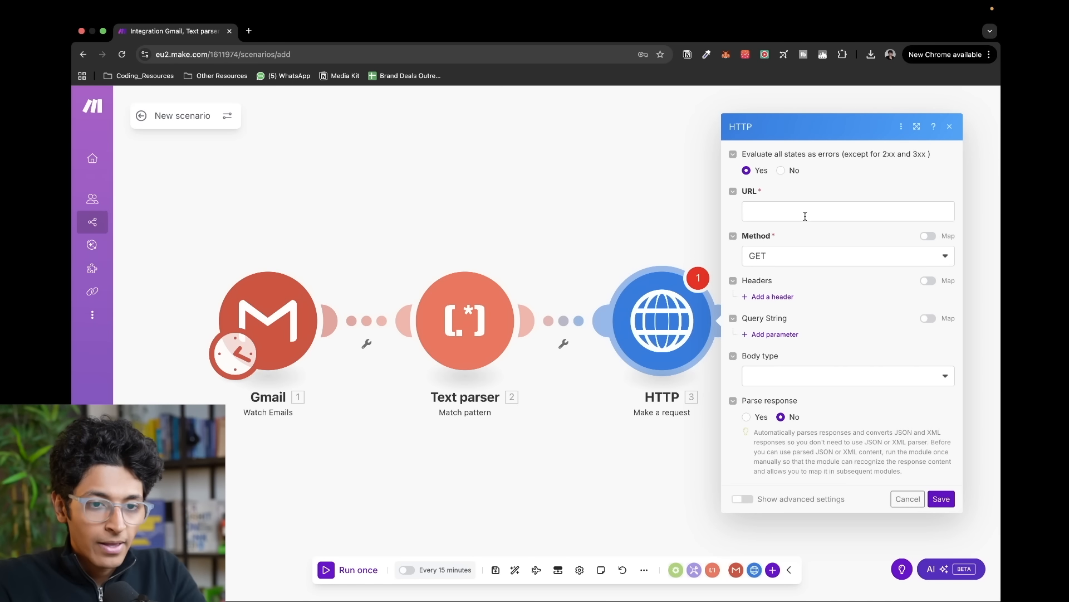
Step: Set the URL to the extracted link, with a Raw text/plain body and Parse response Yes, then save
{"action": "left_click", "coordinate": [805, 216]}
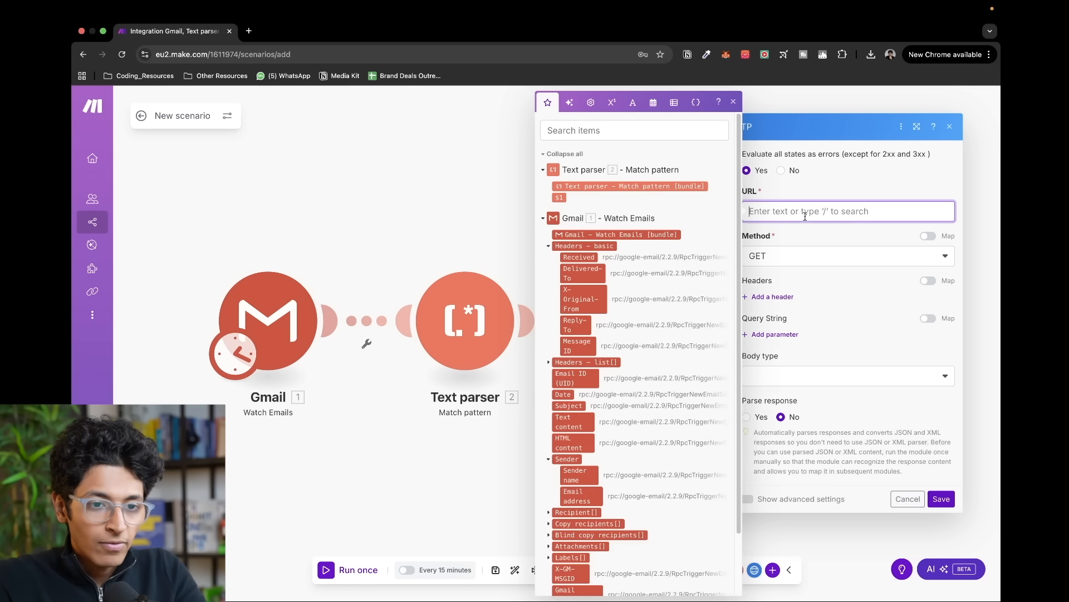
{"action": "left_click", "coordinate": [559, 200]}
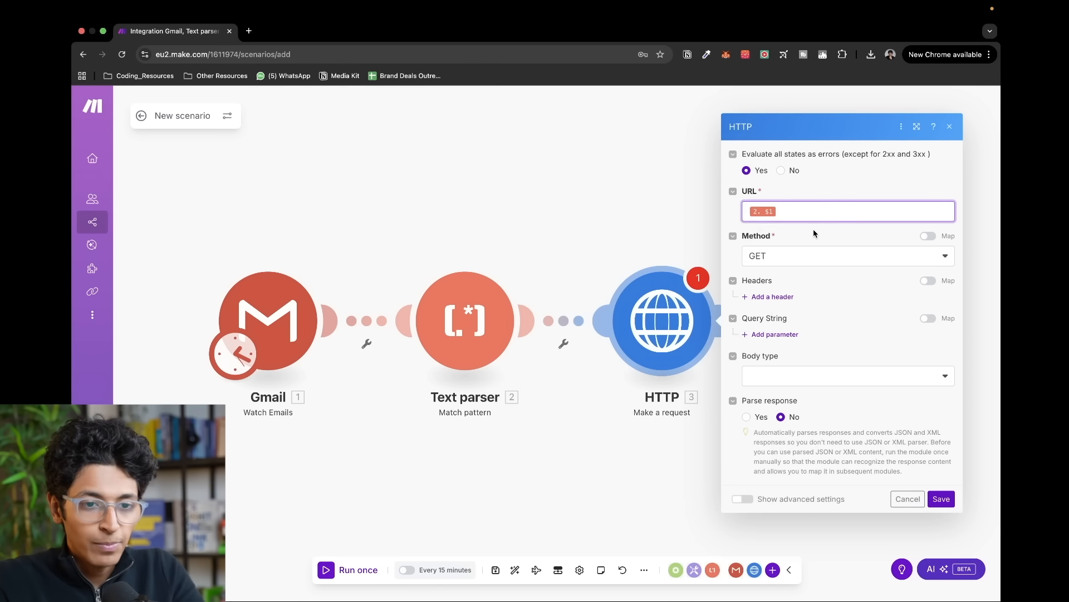
{"action": "left_click", "coordinate": [847, 377]}
{"action": "left_click", "coordinate": [818, 416]}
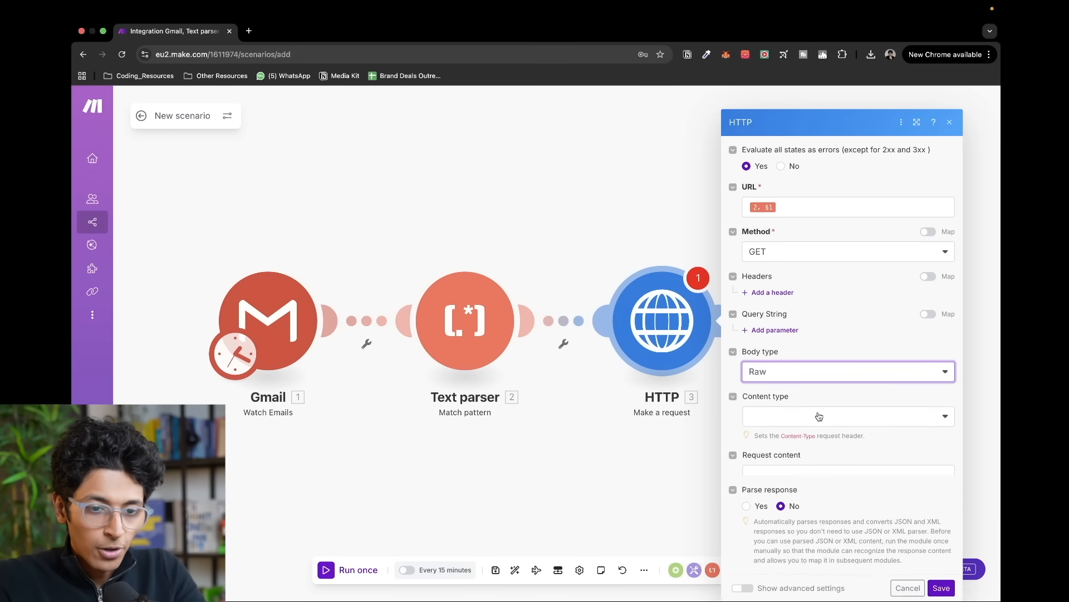
{"action": "left_click", "coordinate": [811, 411]}
{"action": "left_click", "coordinate": [813, 436]}
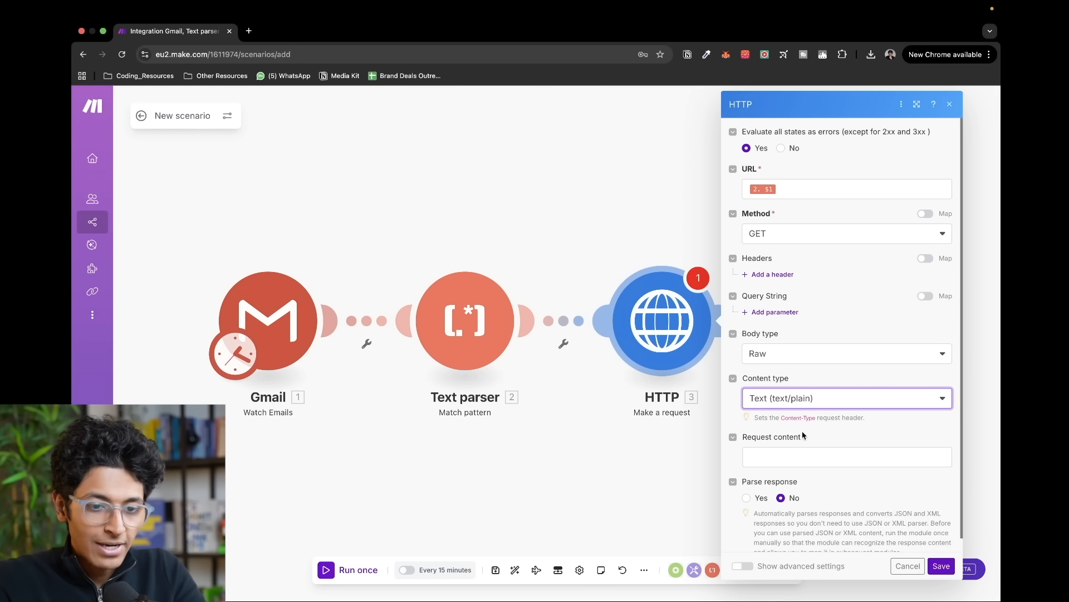
{"action": "left_click", "coordinate": [746, 497]}
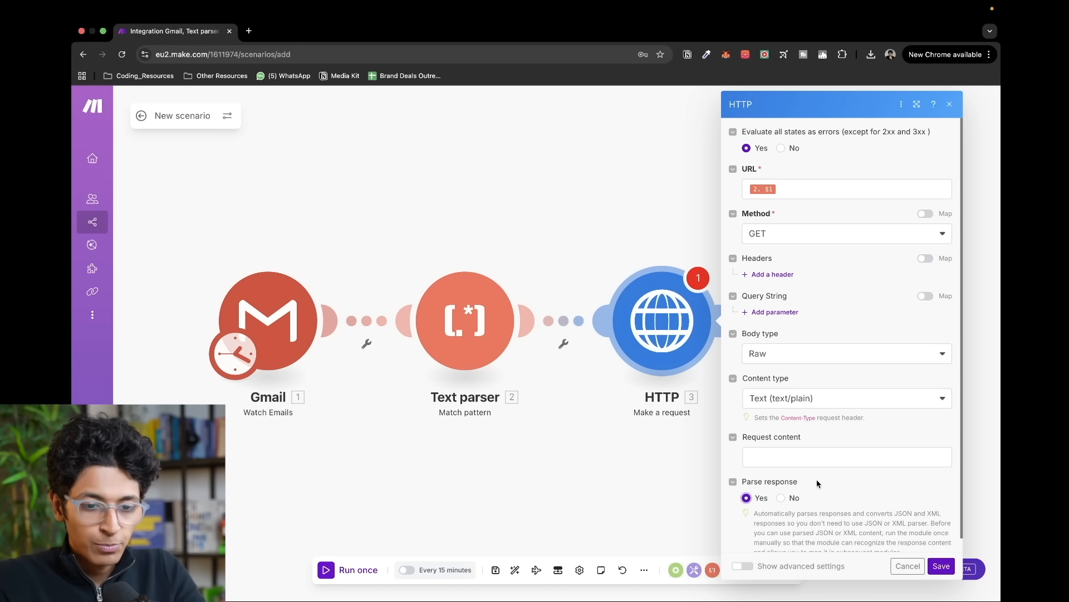
{"action": "left_click", "coordinate": [939, 566]}
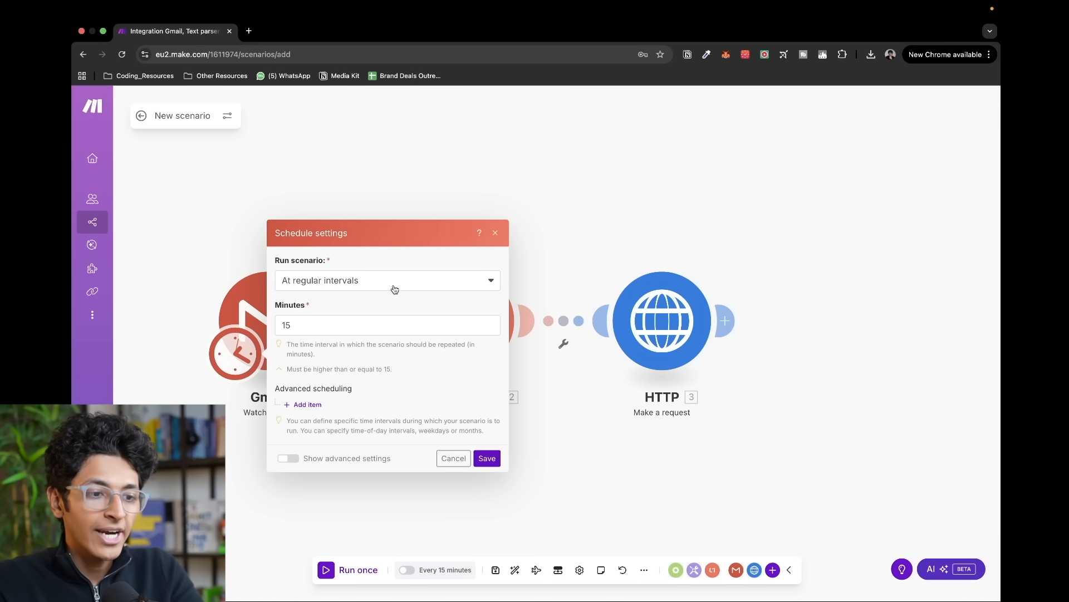
Step: Change the Gmail trigger's schedule from every 15 minutes to On demand and save it
{"action": "left_click", "coordinate": [394, 288]}
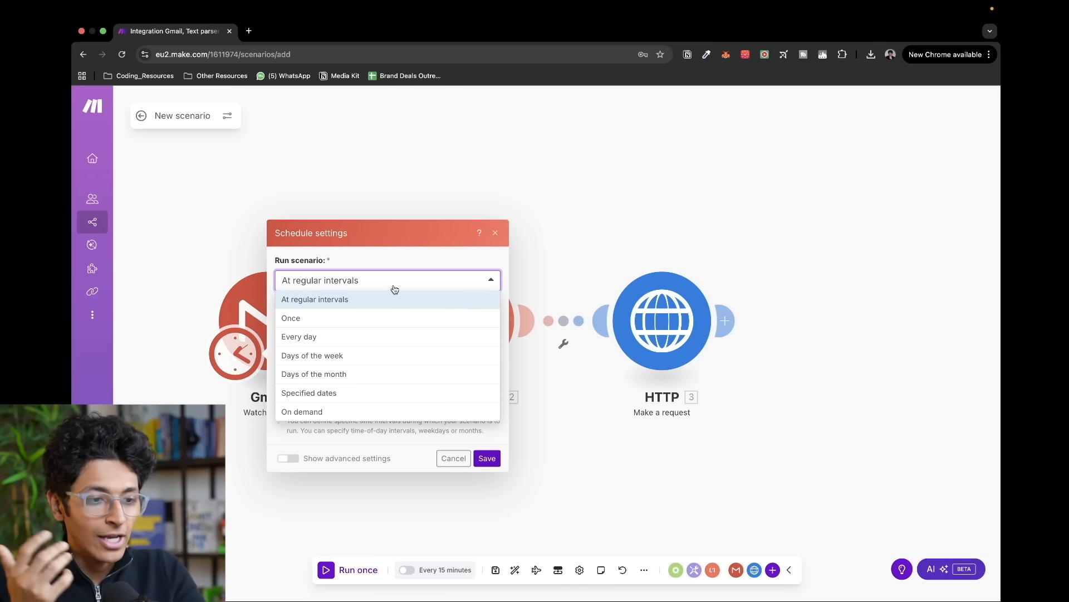
{"action": "left_click", "coordinate": [383, 270]}
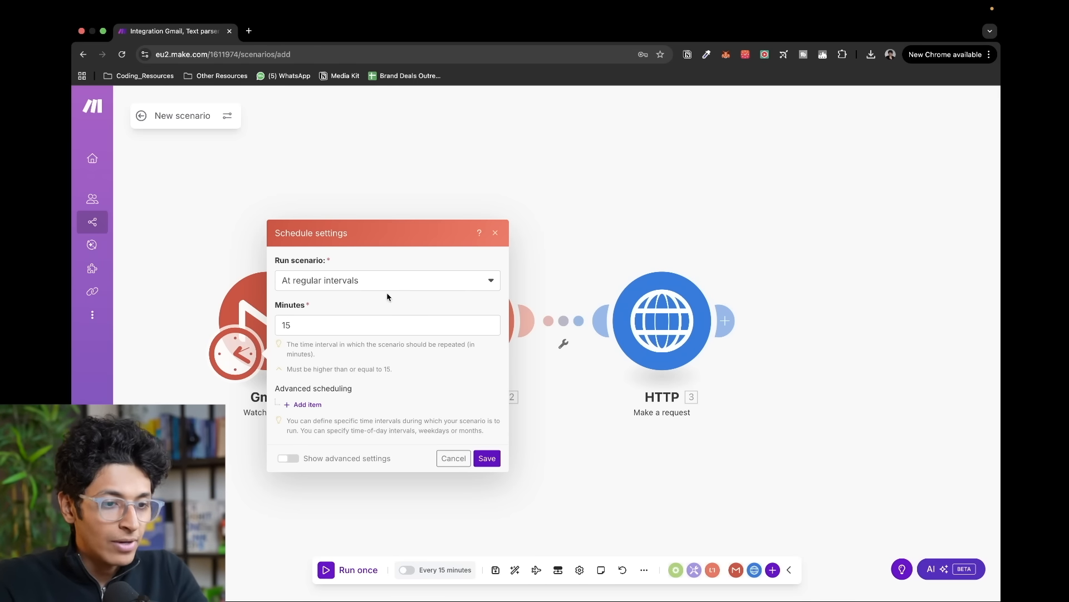
{"action": "left_click", "coordinate": [392, 284]}
{"action": "left_click", "coordinate": [374, 412]}
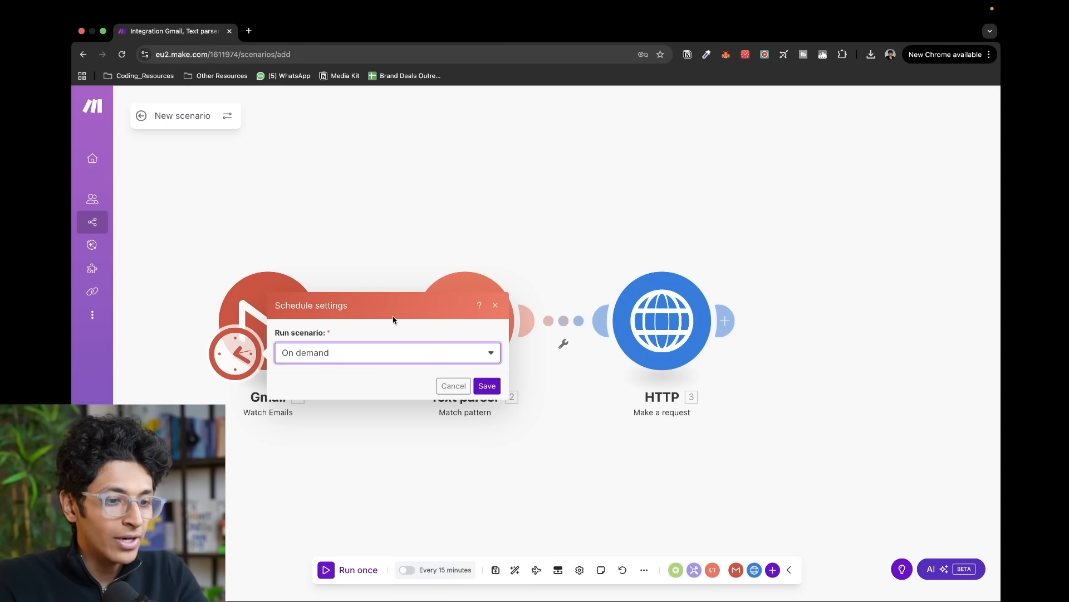
{"action": "left_click", "coordinate": [486, 387]}
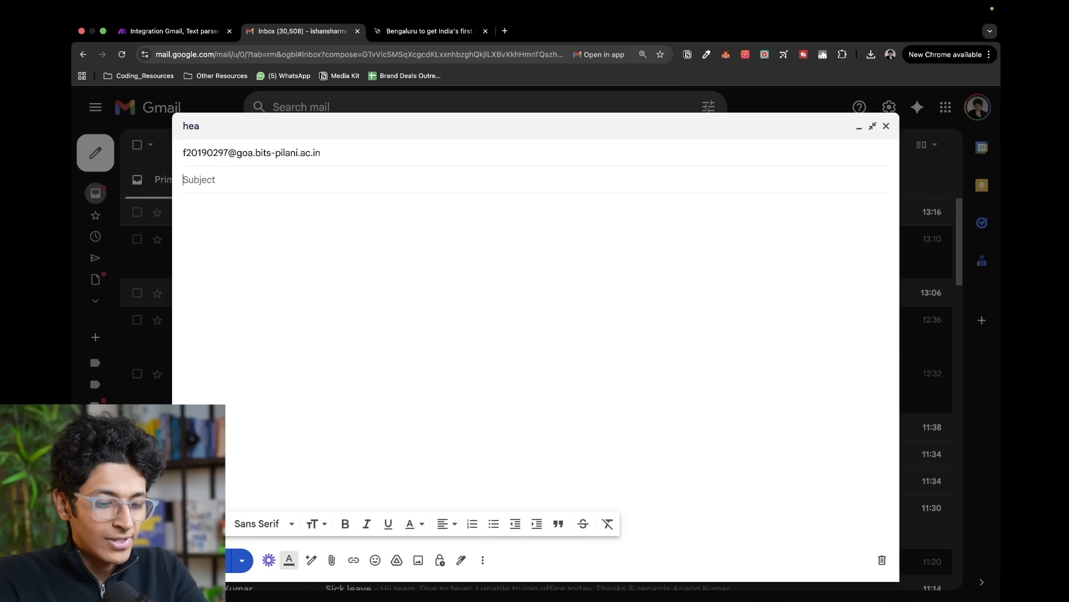
Step: Send an email titled 'headline news' with the pasted article link, then run the scenario once
{"action": "type", "text": "headline "}
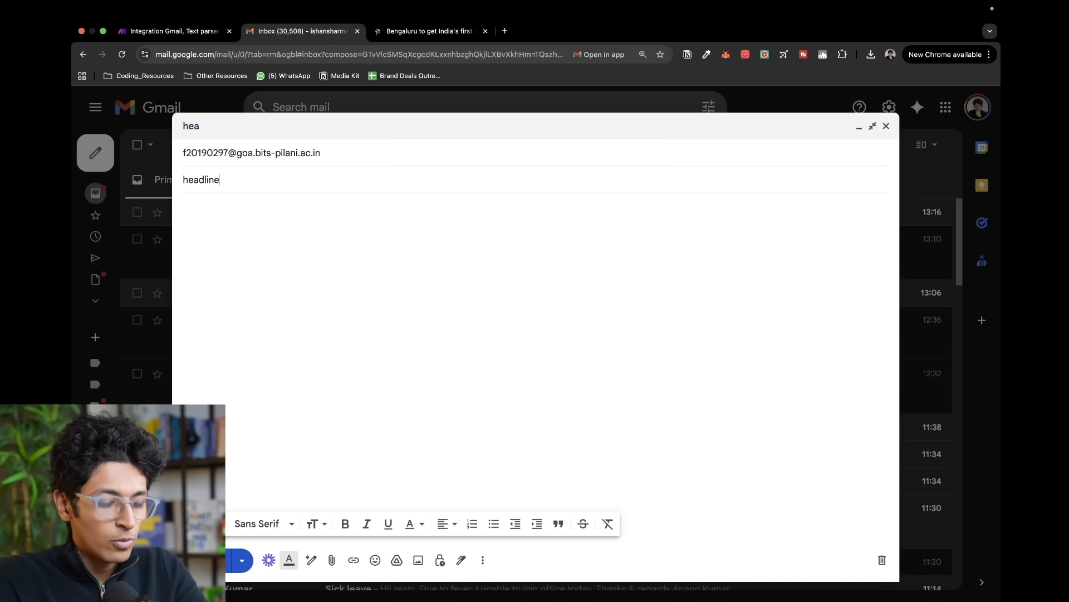
{"action": "type", "text": "news"}
{"action": "left_click", "coordinate": [325, 217]}
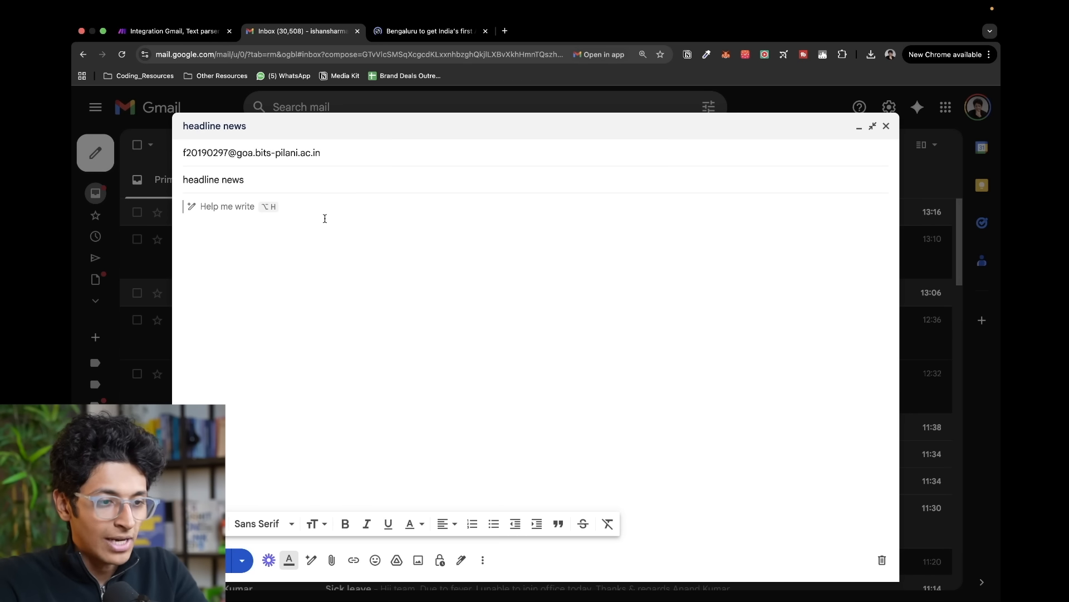
{"action": "type", "text": "https://www.hindustantimes.com/cities/bengaluru-news/bengaluru-to-get-india-s-first-ai-city-at-bidadi-jobs-plans-and-all-you-need-to-know-101757040048030.html"}
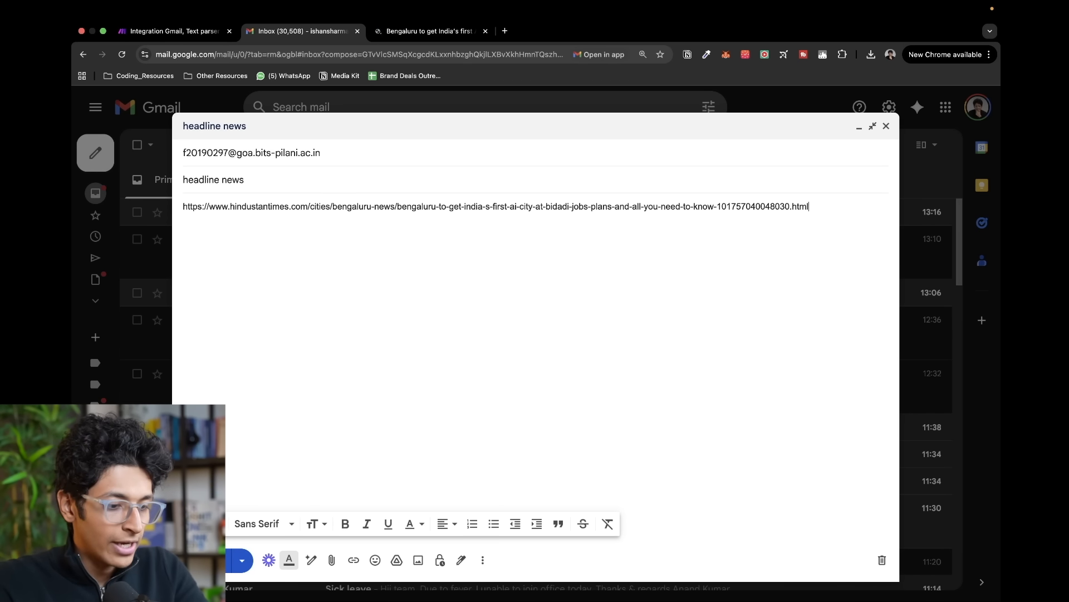
{"action": "left_click", "coordinate": [207, 560]}
{"action": "left_click", "coordinate": [174, 31]}
{"action": "left_click", "coordinate": [319, 572]}
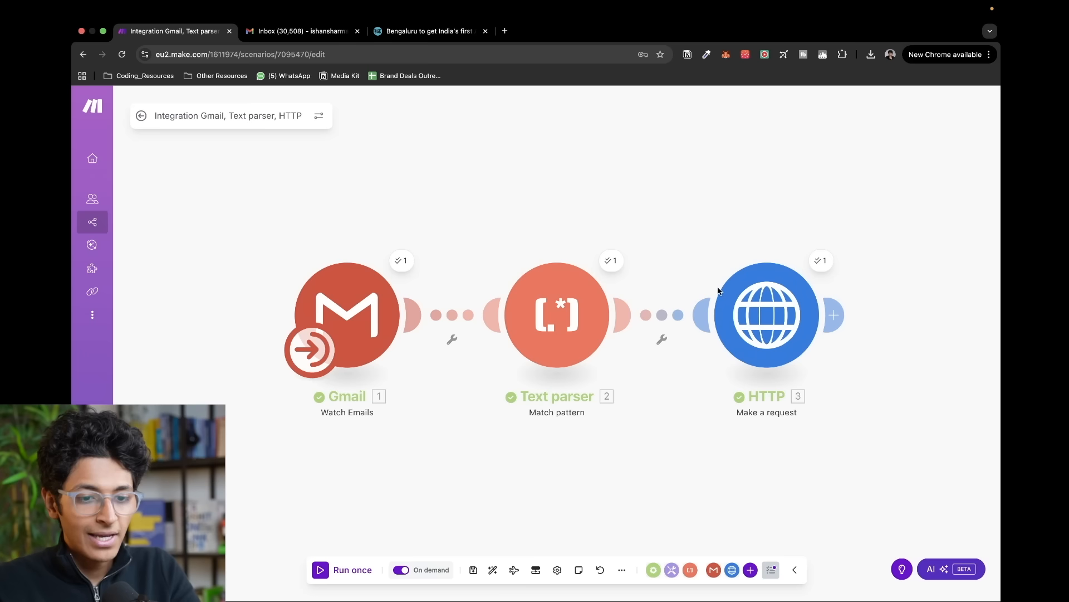
Step: Inspect the HTTP output's status 200 and fetched article HTML, then add a module after HTTP
{"action": "left_click", "coordinate": [822, 266]}
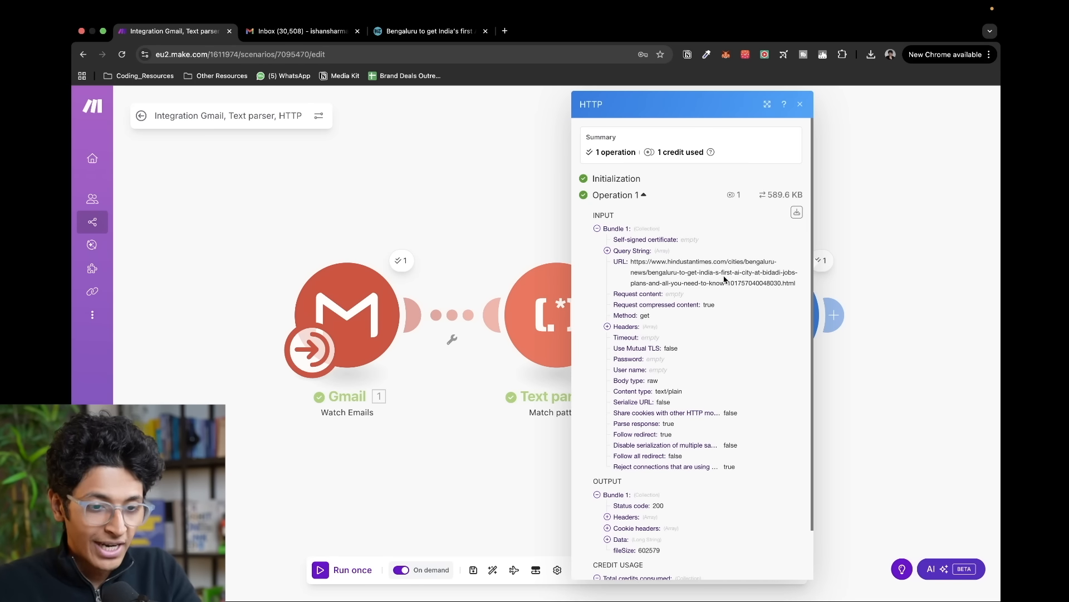
{"action": "scroll", "coordinate": [724, 278], "scroll_direction": "down", "scroll_amount": 2}
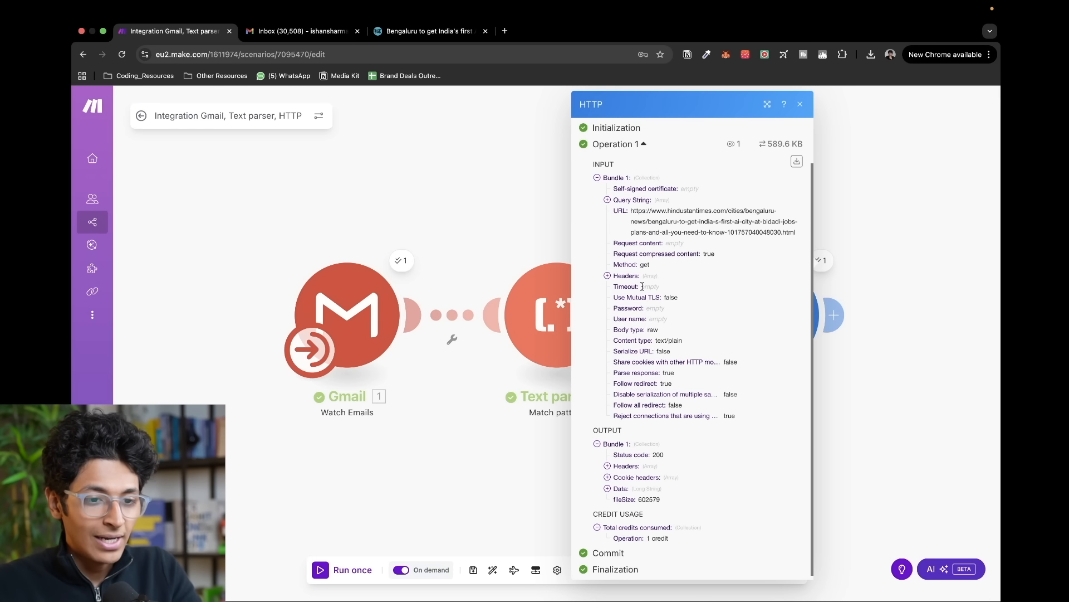
{"action": "scroll", "coordinate": [639, 293], "scroll_direction": "down", "scroll_amount": 1}
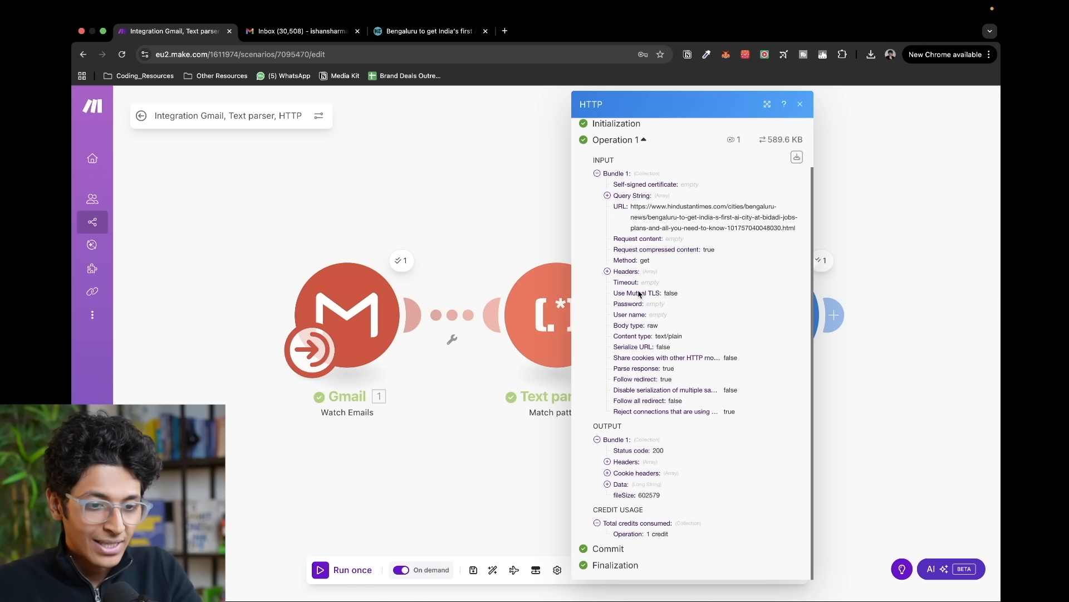
{"action": "left_click", "coordinate": [607, 484]}
{"action": "scroll", "coordinate": [688, 486], "scroll_direction": "down", "scroll_amount": 8}
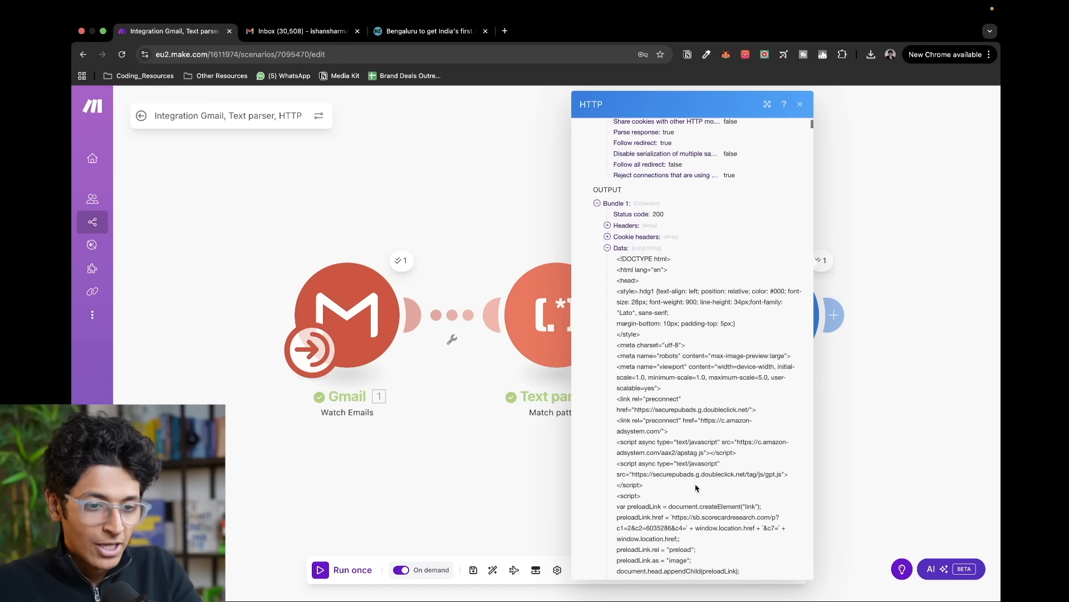
{"action": "left_click_drag", "start_coordinate": [619, 172], "coordinate": [728, 546]}
{"action": "left_click", "coordinate": [719, 467]}
{"action": "scroll", "coordinate": [719, 466], "scroll_direction": "down", "scroll_amount": 10}
{"action": "scroll", "coordinate": [718, 464], "scroll_direction": "down", "scroll_amount": 6}
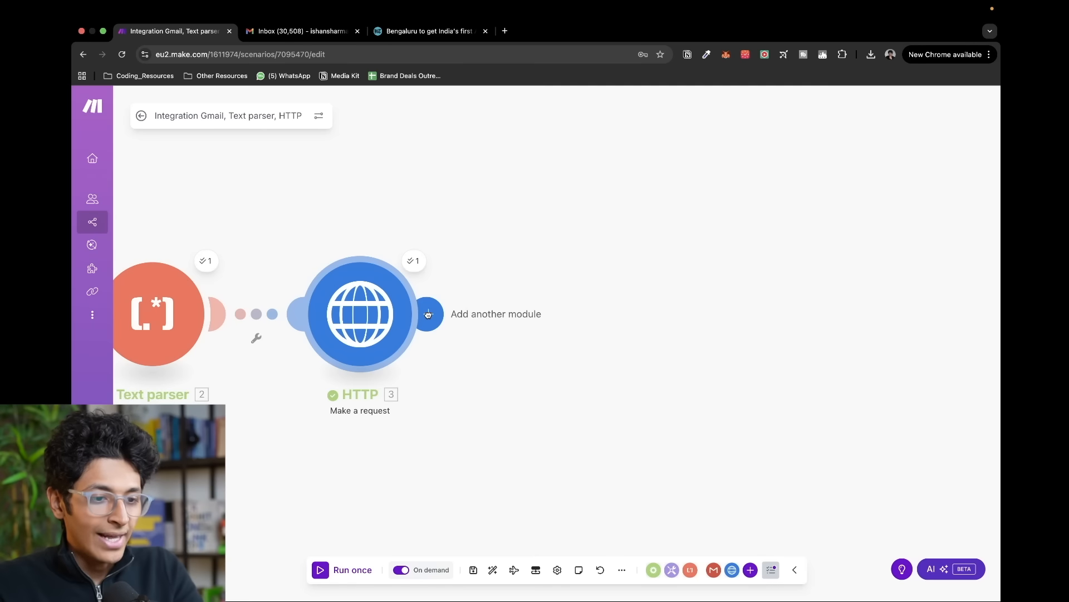
{"action": "left_click", "coordinate": [430, 314]}
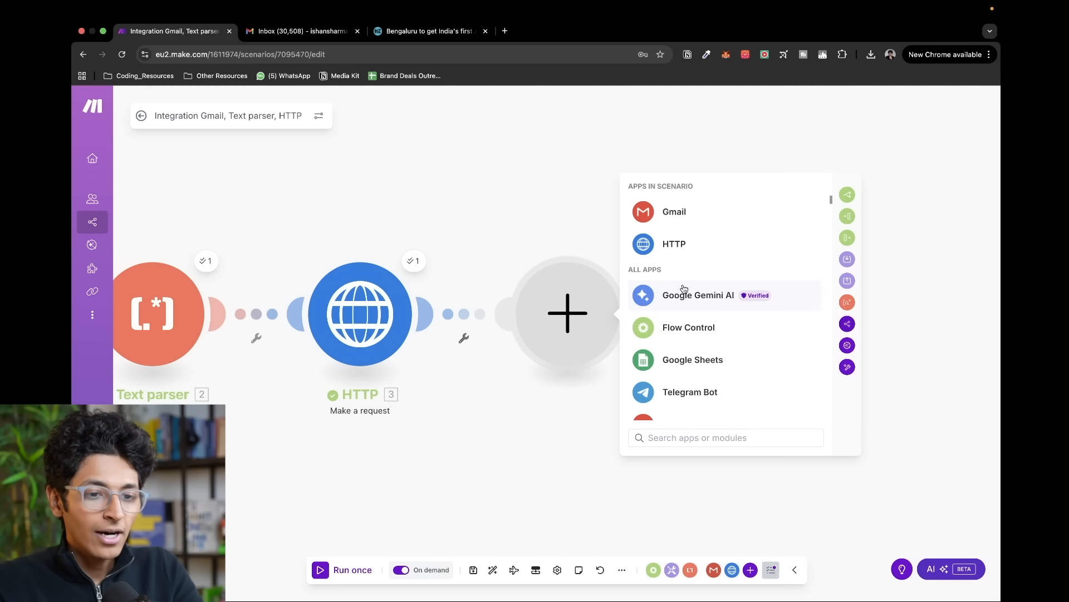
Step: Add a Google Gemini AI Create a Completion module and start a new Gemini connection
{"action": "left_click", "coordinate": [723, 301]}
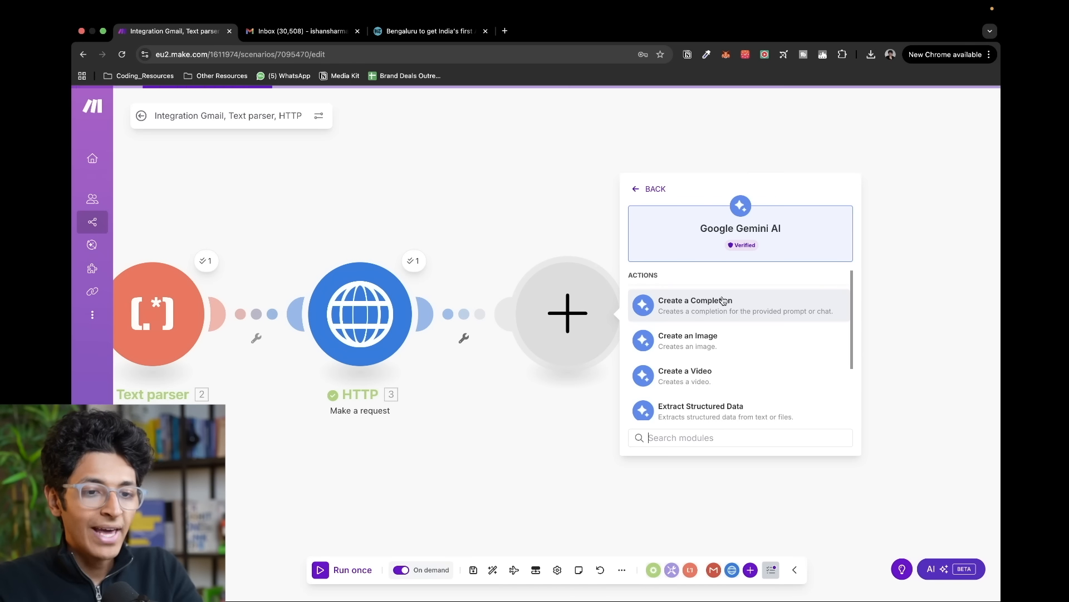
{"action": "left_click", "coordinate": [755, 304]}
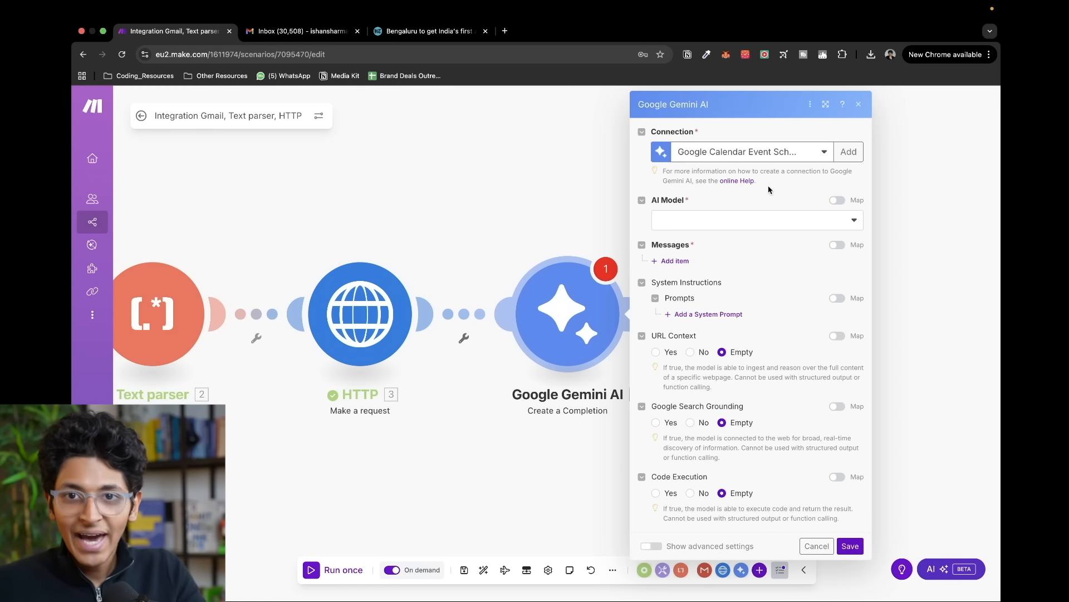
{"action": "left_click", "coordinate": [849, 154]}
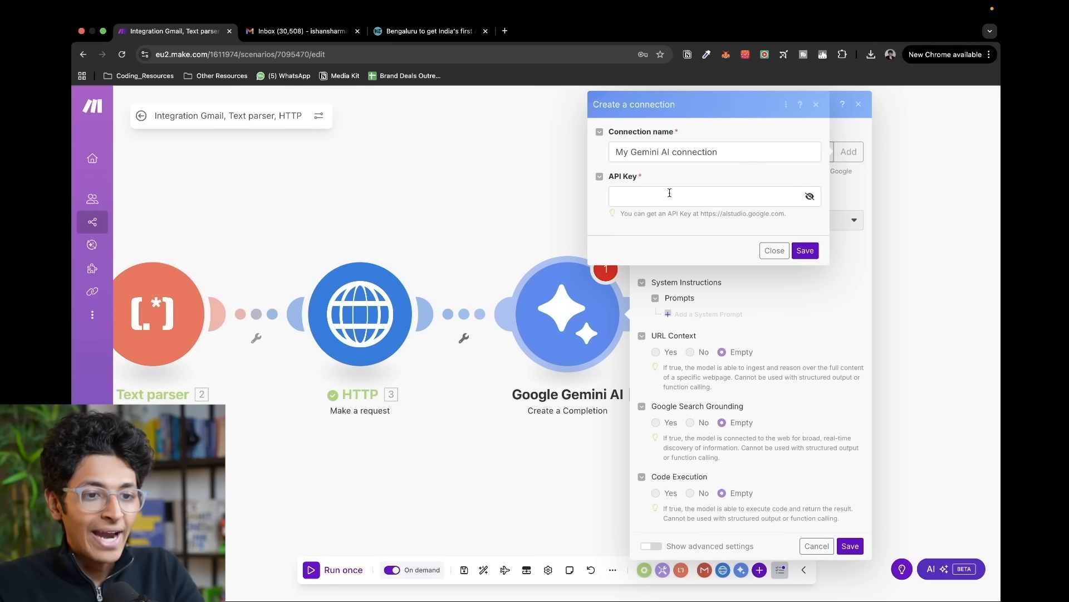
Step: Open Google AI Studio's API keys page in a new tab
{"action": "left_click", "coordinate": [505, 31]}
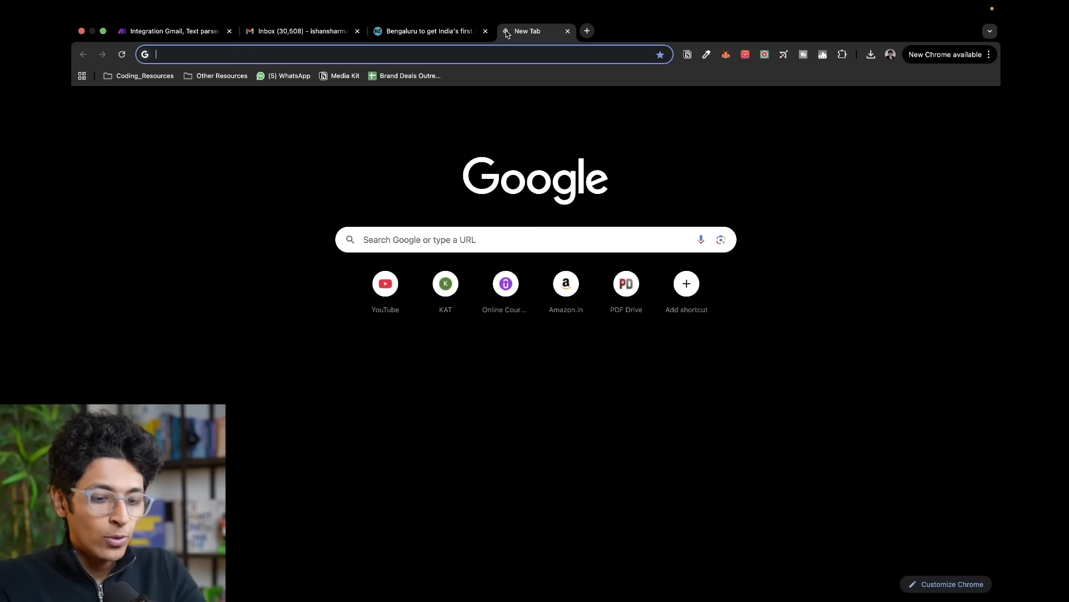
{"action": "type", "text": "ai"}
{"action": "key", "text": "Return"}
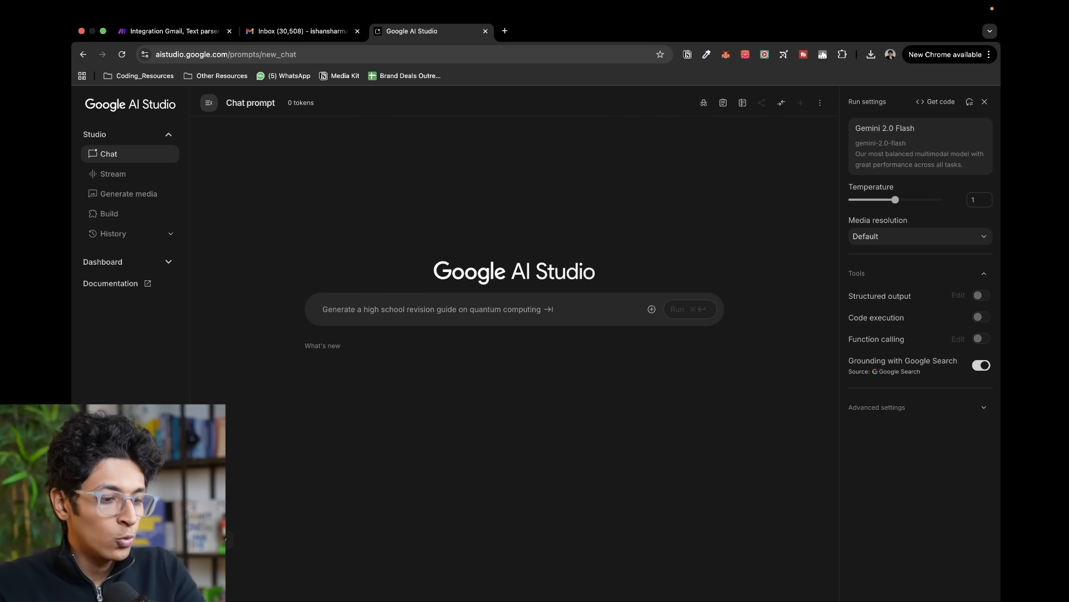
{"action": "left_click", "coordinate": [123, 539]}
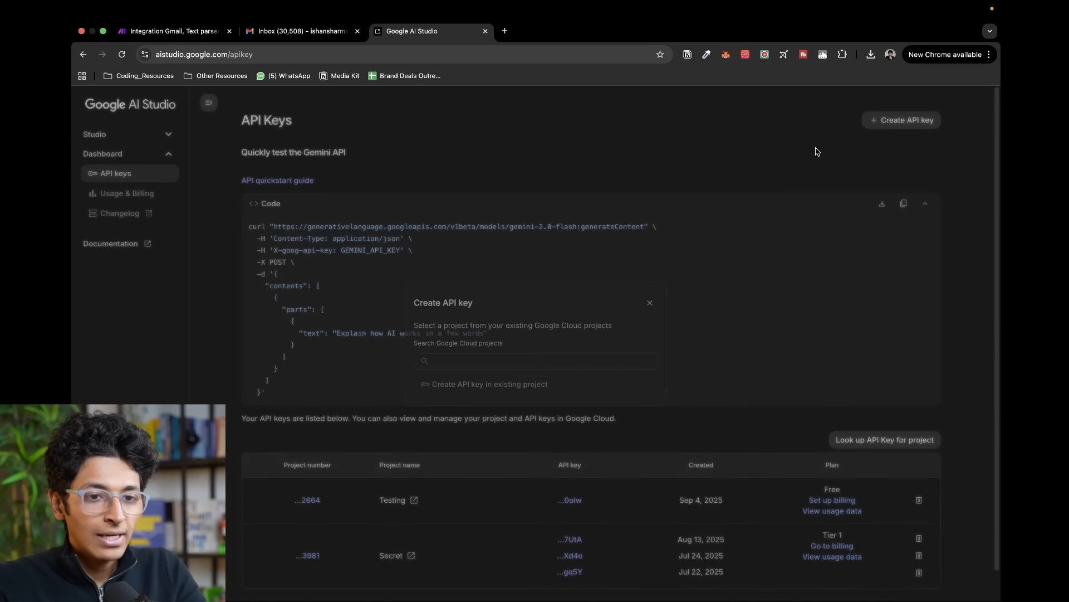
Step: Create an API key in the Testing project, copy it, and return to Make
{"action": "left_click", "coordinate": [512, 360]}
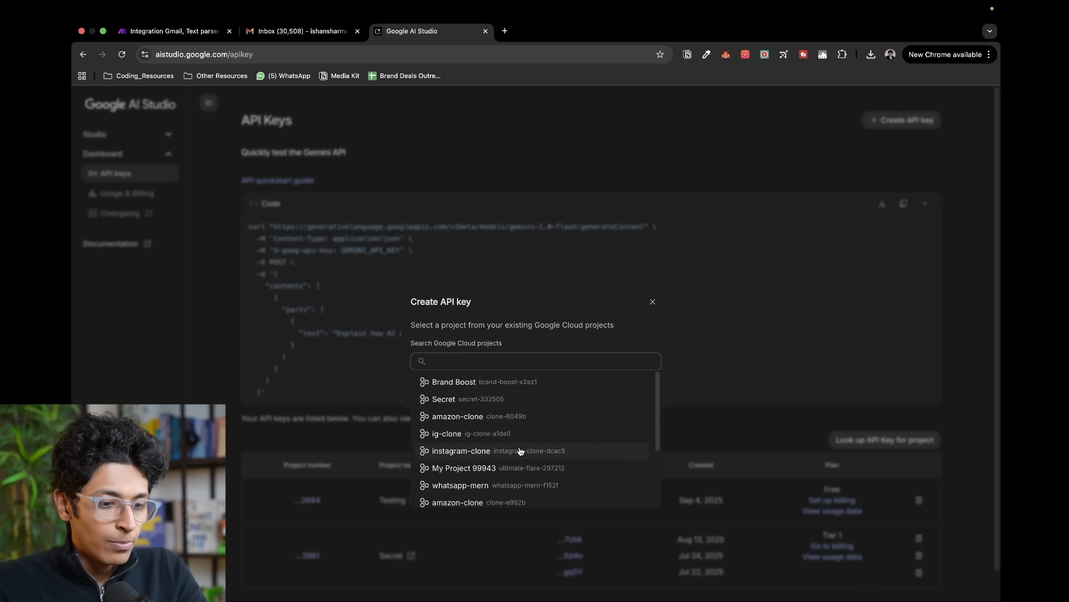
{"action": "scroll", "coordinate": [519, 451], "scroll_direction": "down", "scroll_amount": 3}
{"action": "left_click", "coordinate": [511, 500]}
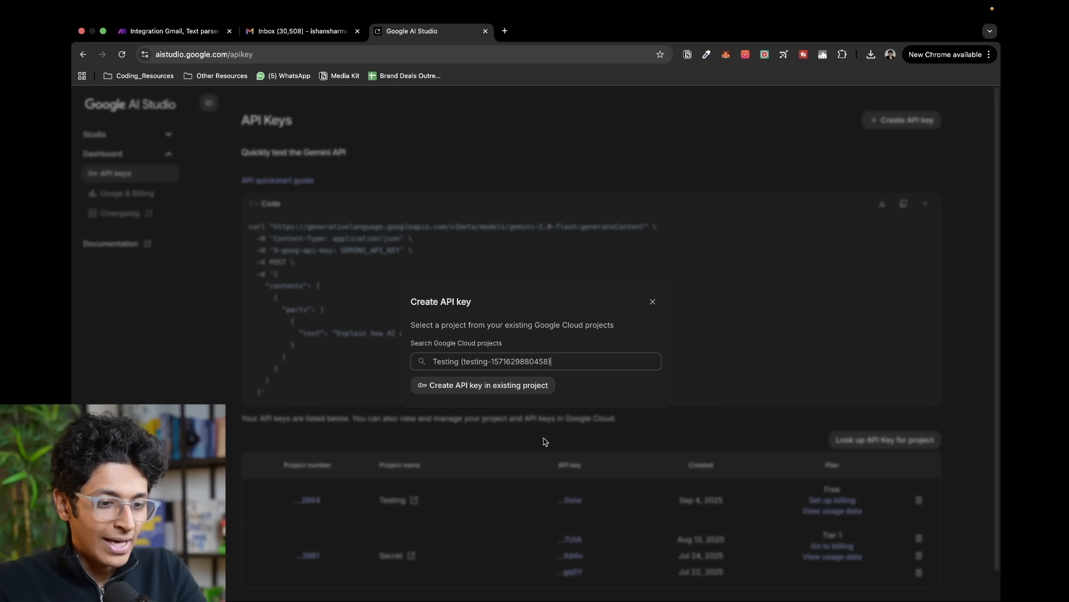
{"action": "left_click", "coordinate": [517, 388]}
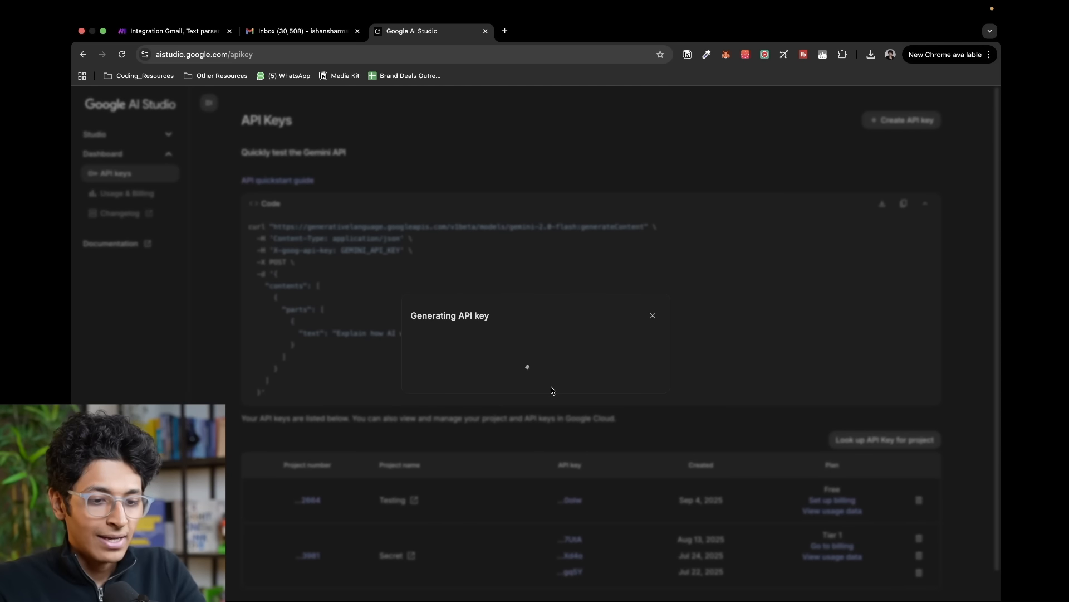
{"action": "left_click", "coordinate": [572, 367]}
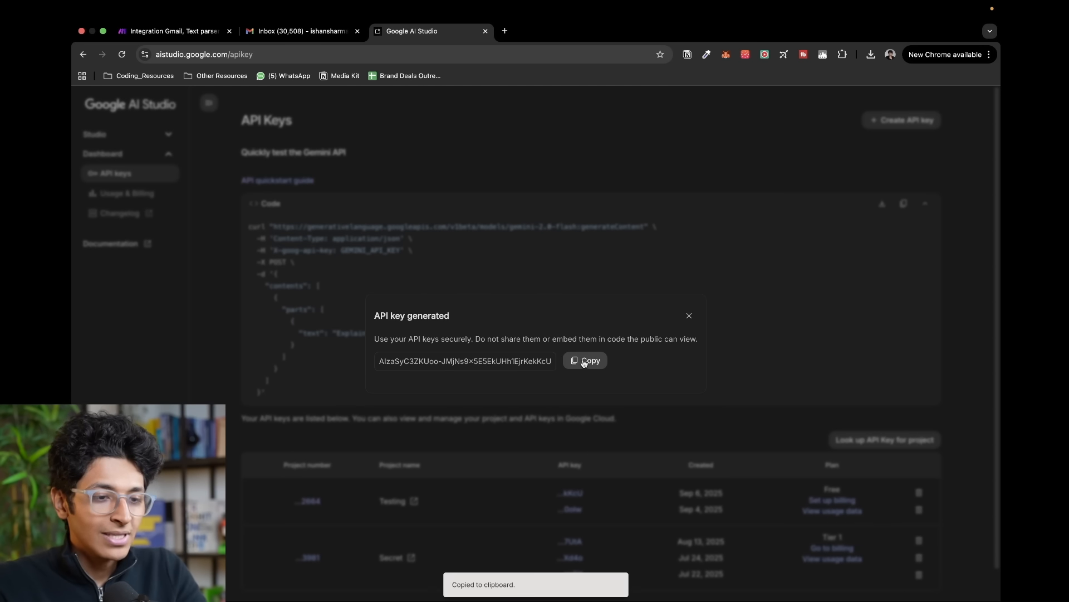
{"action": "left_click", "coordinate": [313, 34]}
{"action": "left_click", "coordinate": [189, 34]}
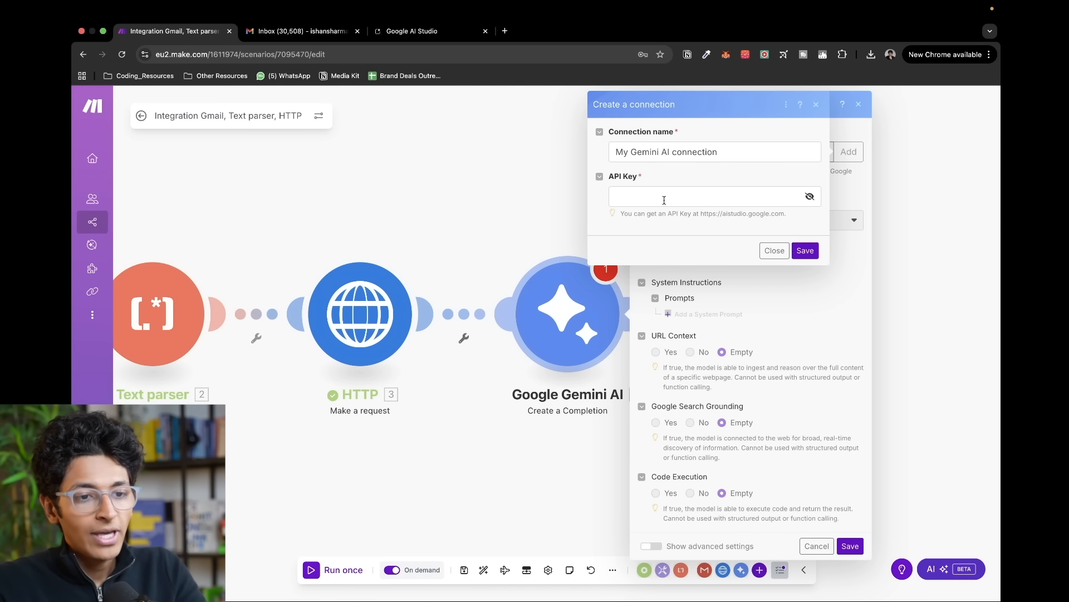
Step: Use the MemeGen connection and Gemini 2.5 Flash model, and add a first message item
{"action": "left_click", "coordinate": [816, 105]}
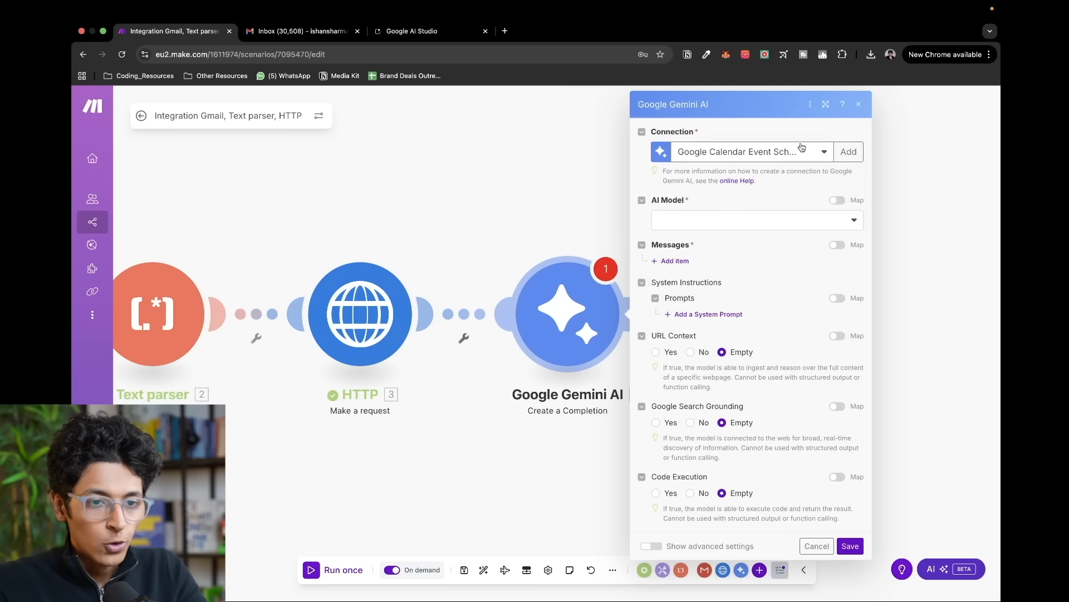
{"action": "left_click", "coordinate": [796, 156]}
{"action": "left_click", "coordinate": [777, 227]}
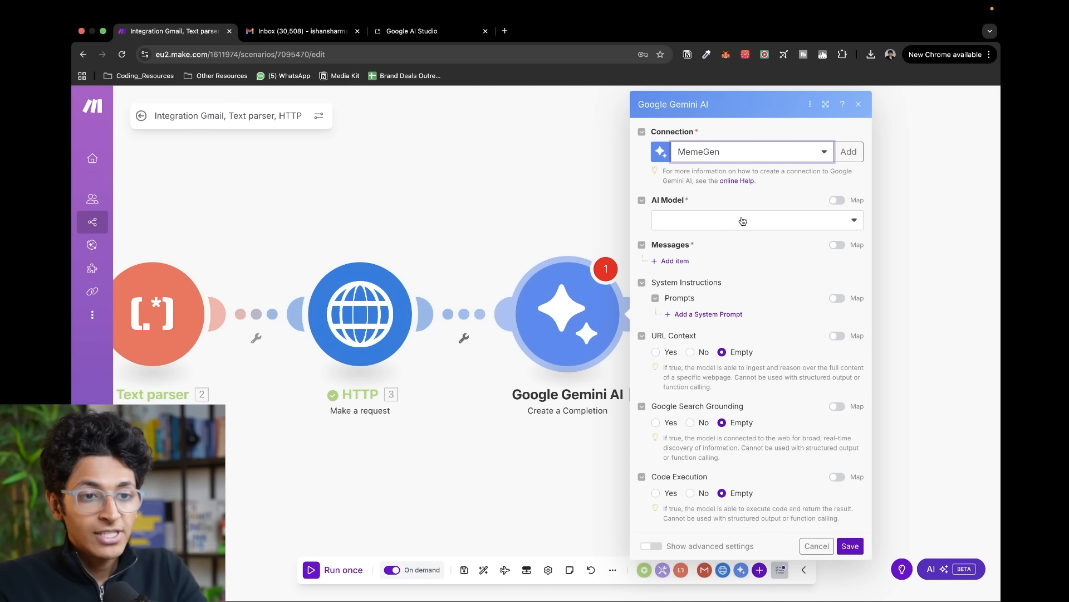
{"action": "left_click", "coordinate": [743, 221]}
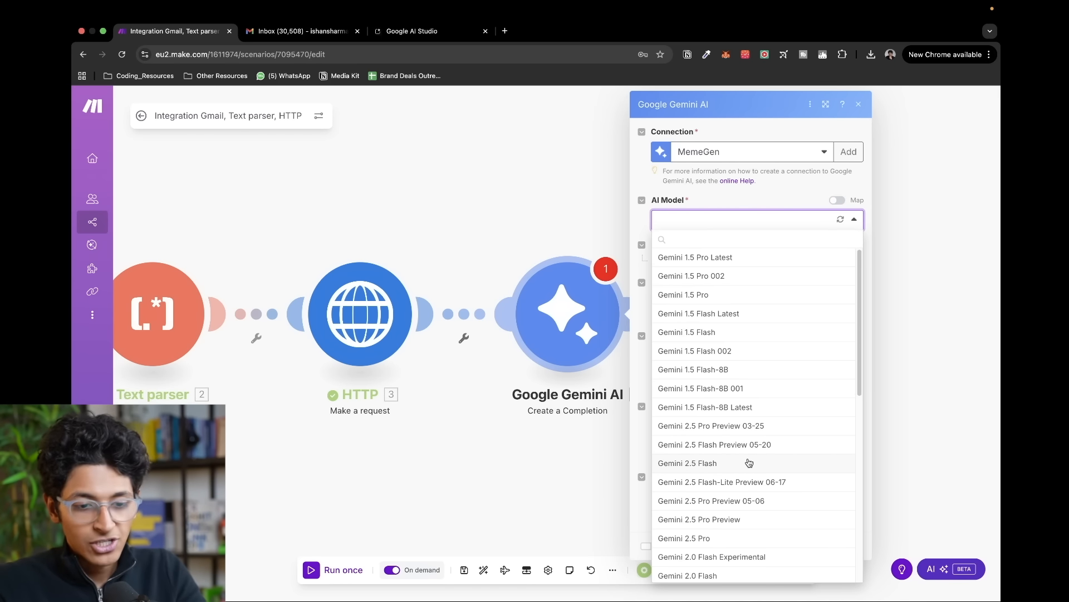
{"action": "left_click", "coordinate": [749, 462]}
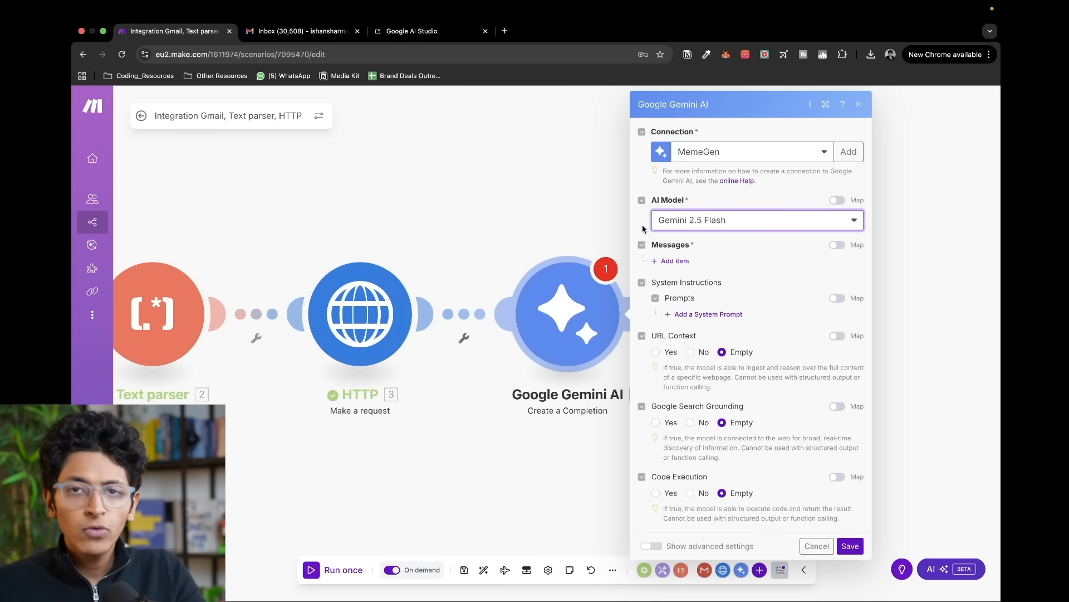
{"action": "left_click", "coordinate": [675, 261]}
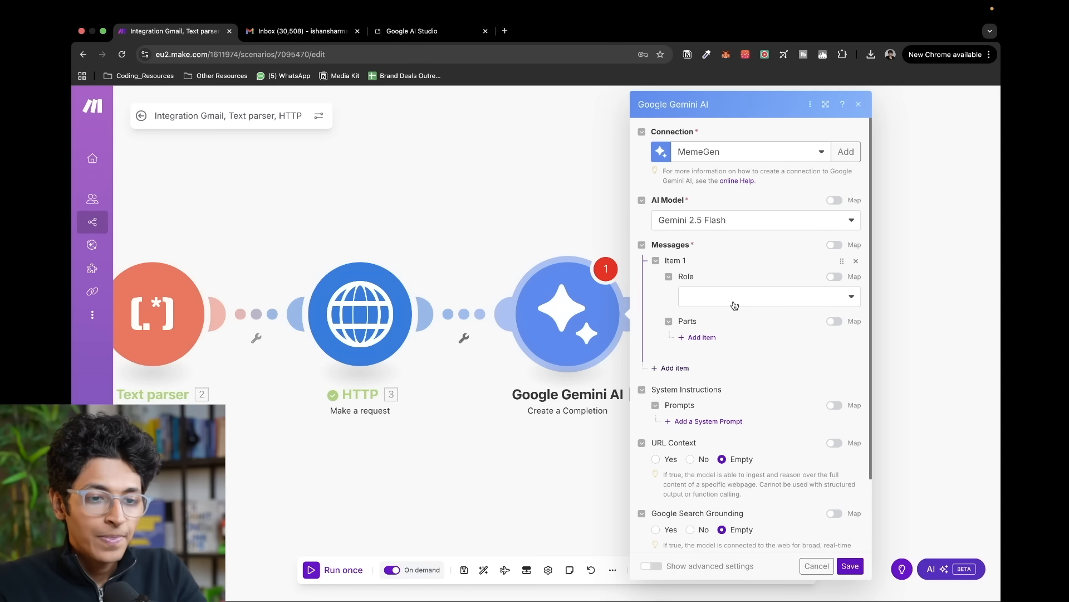
Step: Set the message role to User and add a Text part
{"action": "left_click", "coordinate": [735, 305]}
{"action": "left_click", "coordinate": [733, 334]}
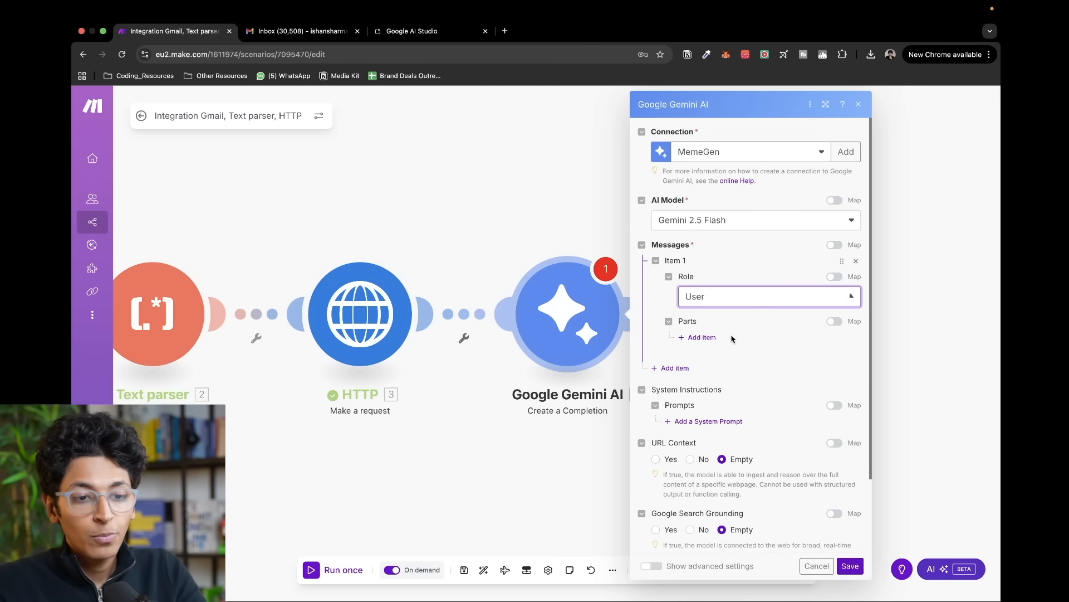
{"action": "left_click", "coordinate": [716, 338]}
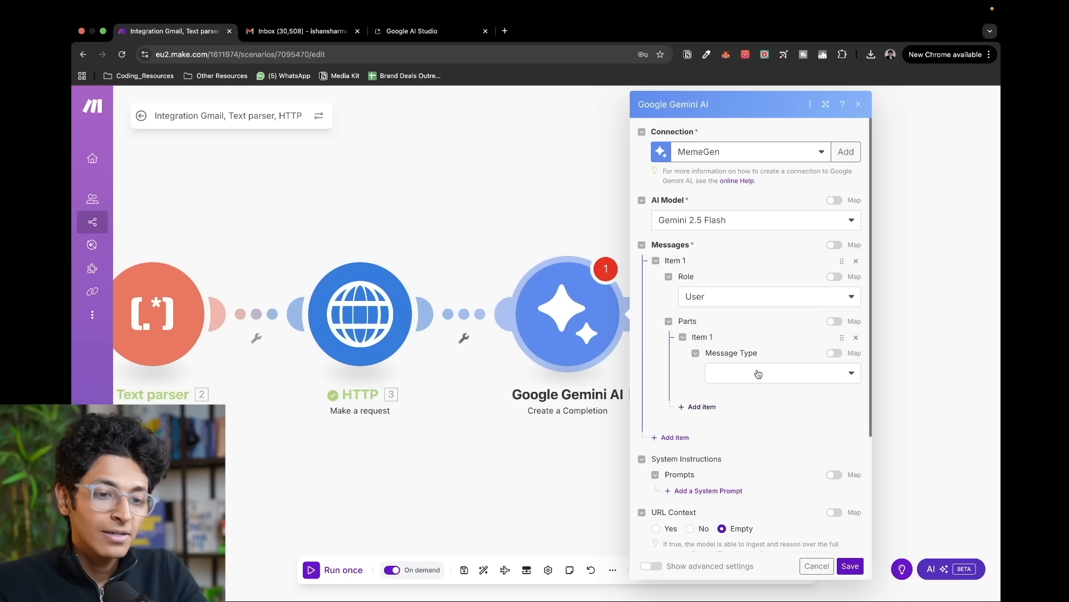
{"action": "left_click", "coordinate": [759, 374]}
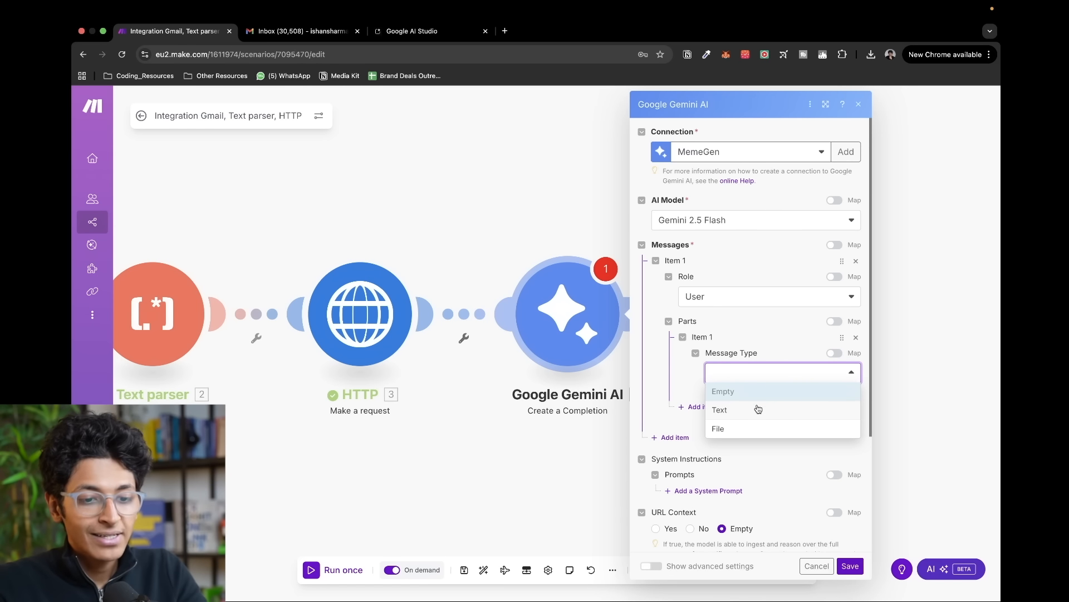
{"action": "left_click", "coordinate": [758, 408]}
Step: Enter the meme-creator prompt requesting JSON with template, top_text, bottom_text, tweet_text and alt_text
{"action": "left_click", "coordinate": [735, 417]}
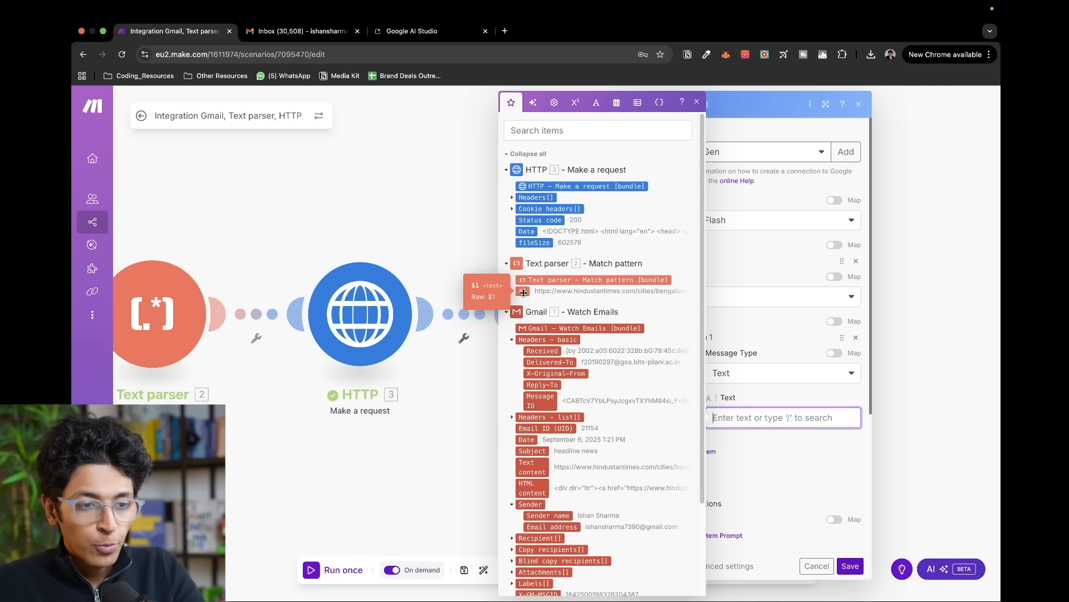
{"action": "scroll", "coordinate": [537, 379], "scroll_direction": "down", "scroll_amount": 3}
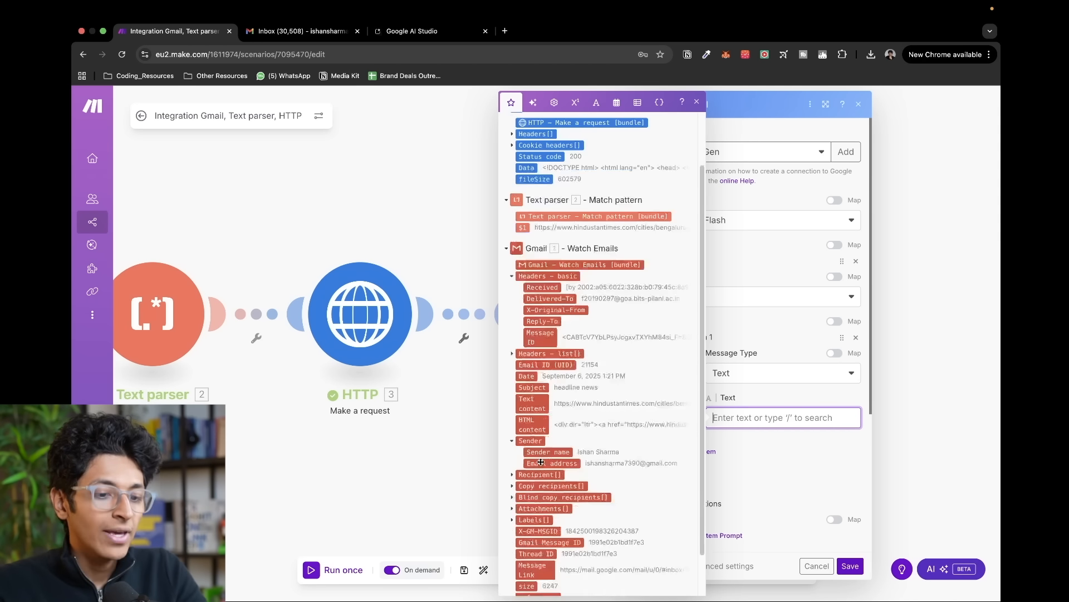
{"action": "scroll", "coordinate": [540, 351], "scroll_direction": "up", "scroll_amount": 4}
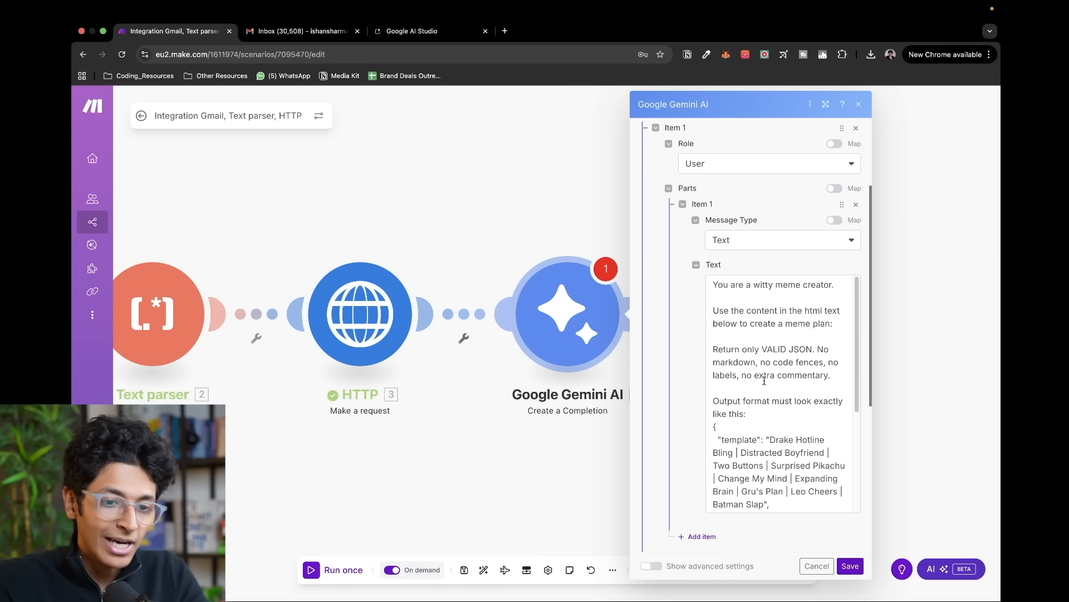
{"action": "scroll", "coordinate": [787, 374], "scroll_direction": "down", "scroll_amount": 1}
{"action": "scroll", "coordinate": [787, 373], "scroll_direction": "down", "scroll_amount": 3}
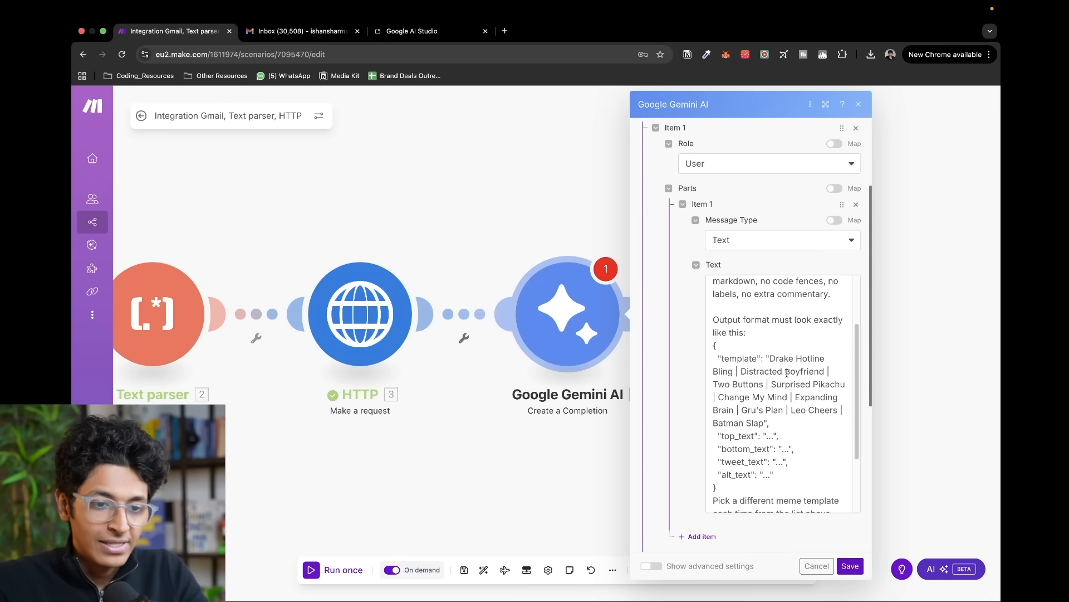
{"action": "scroll", "coordinate": [780, 348], "scroll_direction": "down", "scroll_amount": 1}
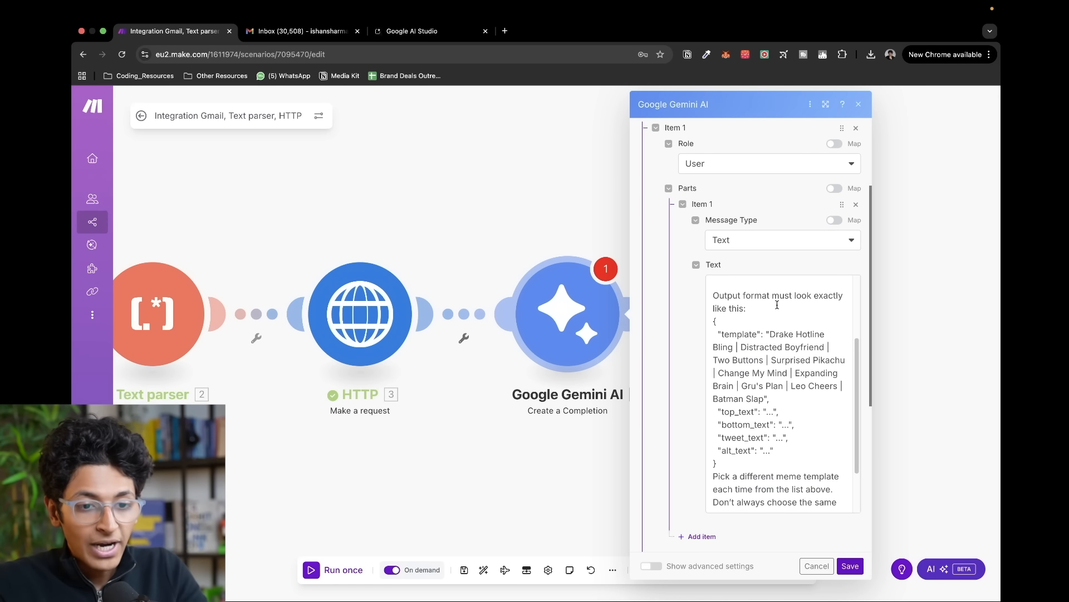
{"action": "scroll", "coordinate": [750, 343], "scroll_direction": "down", "scroll_amount": 1}
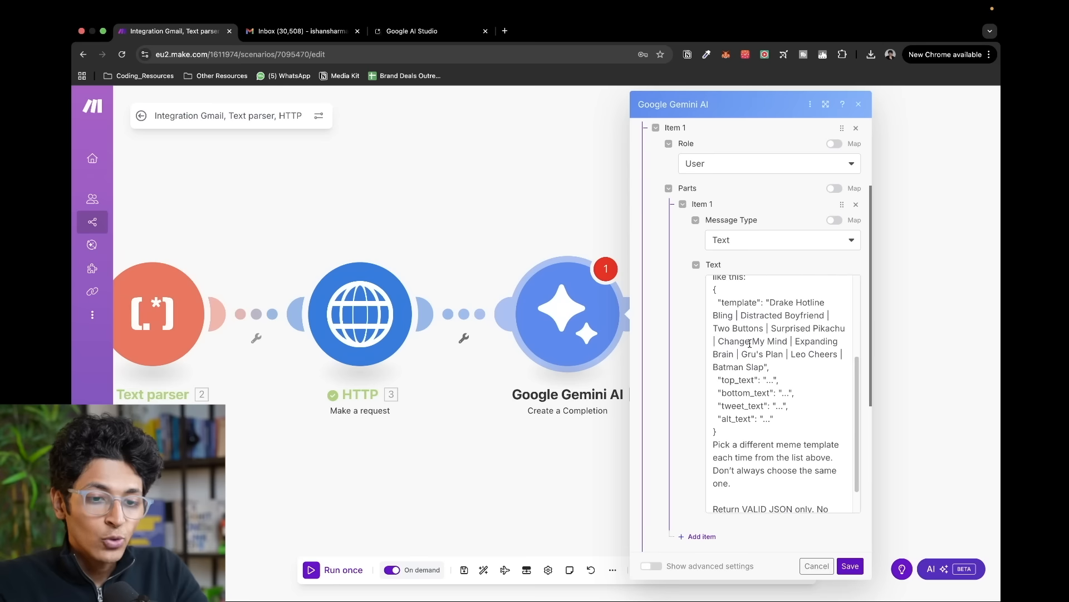
{"action": "scroll", "coordinate": [749, 344], "scroll_direction": "down", "scroll_amount": 1}
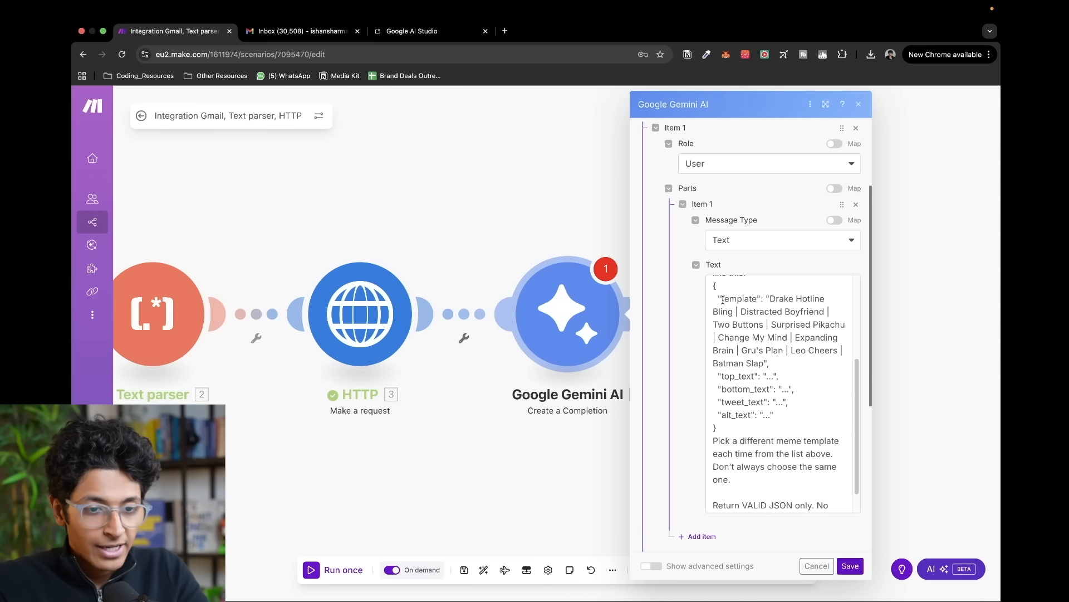
{"action": "left_click_drag", "start_coordinate": [723, 300], "coordinate": [757, 299]}
{"action": "left_click", "coordinate": [787, 311]}
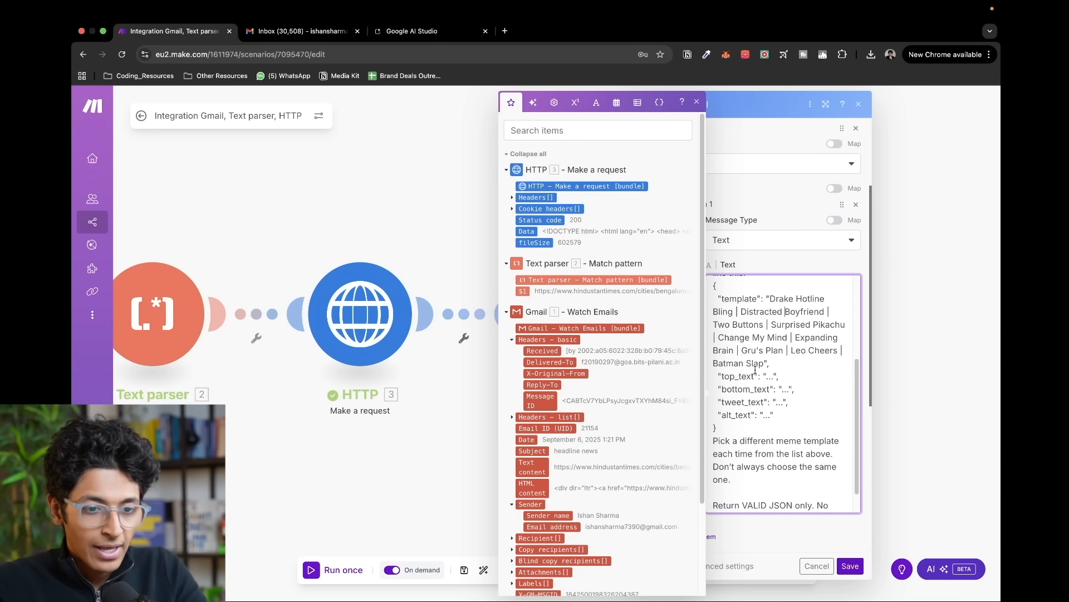
{"action": "left_click_drag", "start_coordinate": [722, 377], "coordinate": [749, 417]}
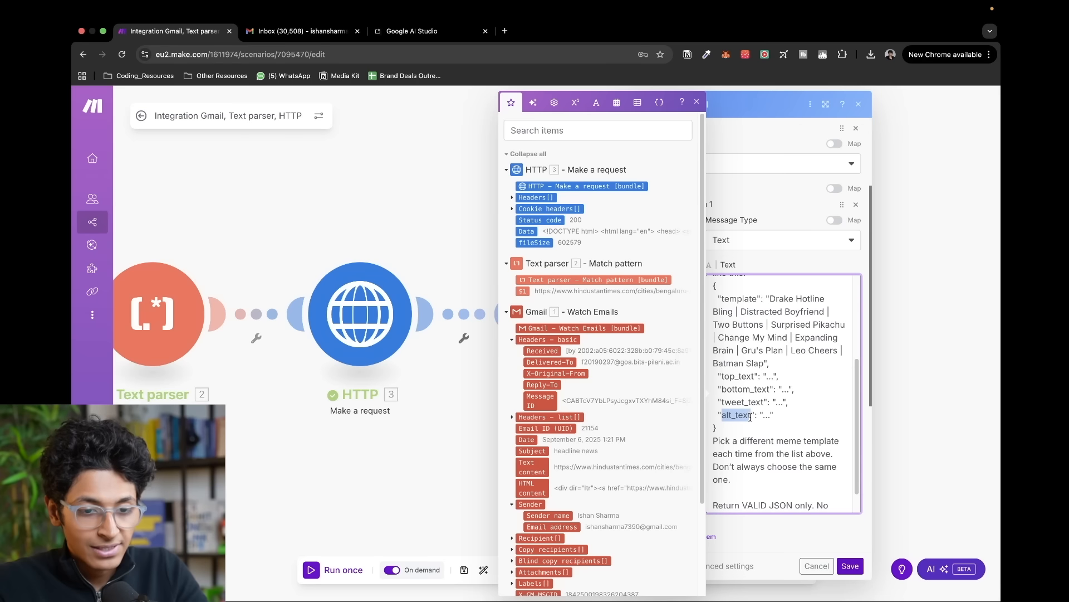
{"action": "left_click", "coordinate": [790, 413]}
{"action": "scroll", "coordinate": [789, 413], "scroll_direction": "down", "scroll_amount": 1}
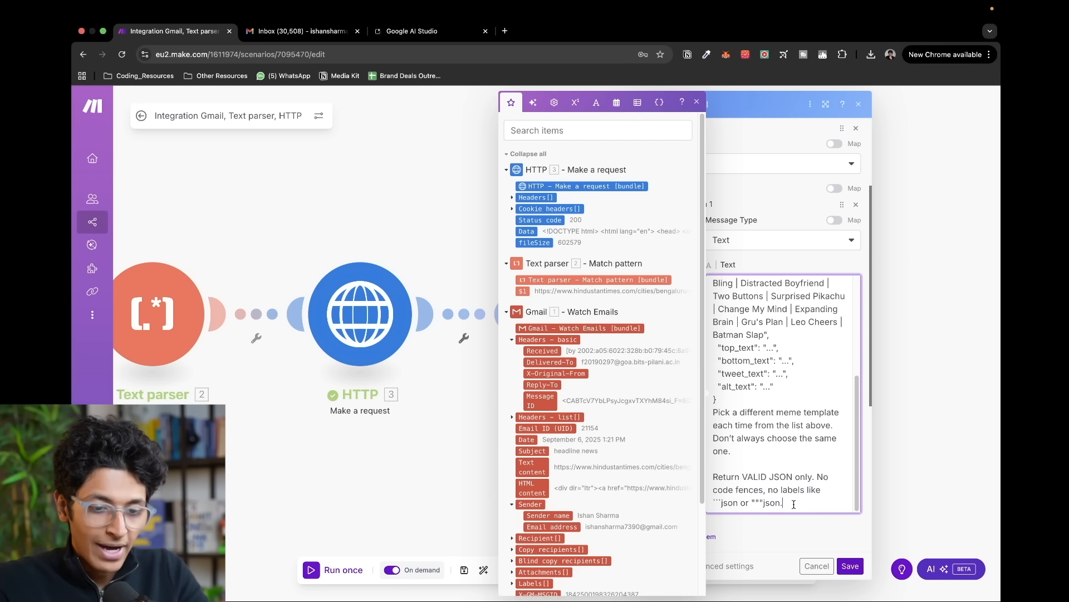
Step: Add a system prompt with the pasted formatter instructions demanding raw JSON only
{"action": "left_click", "coordinate": [812, 535]}
{"action": "scroll", "coordinate": [773, 526], "scroll_direction": "down", "scroll_amount": 4}
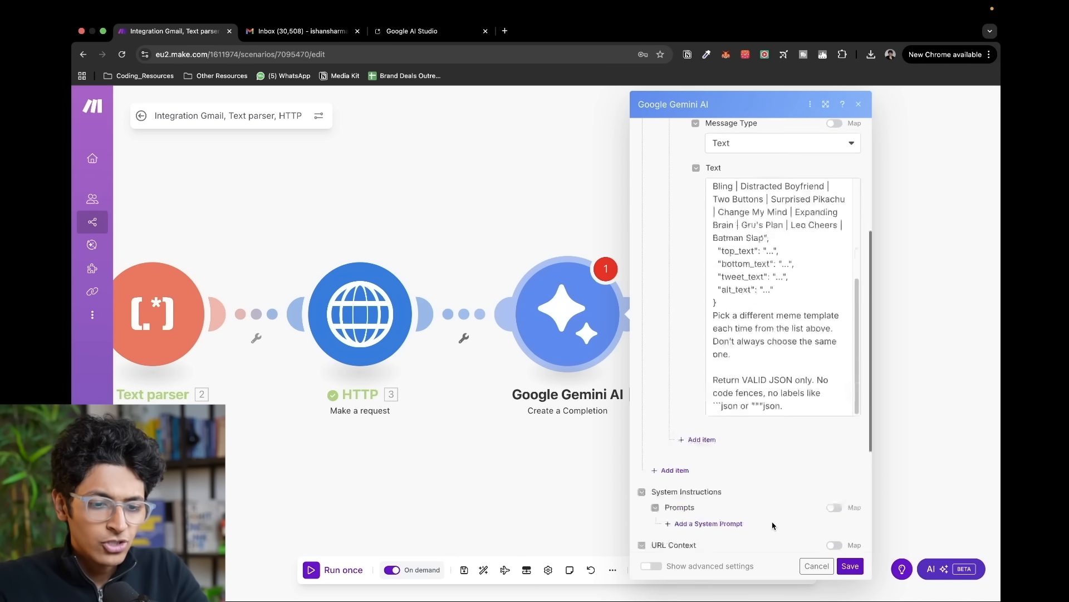
{"action": "scroll", "coordinate": [773, 526], "scroll_direction": "down", "scroll_amount": 1}
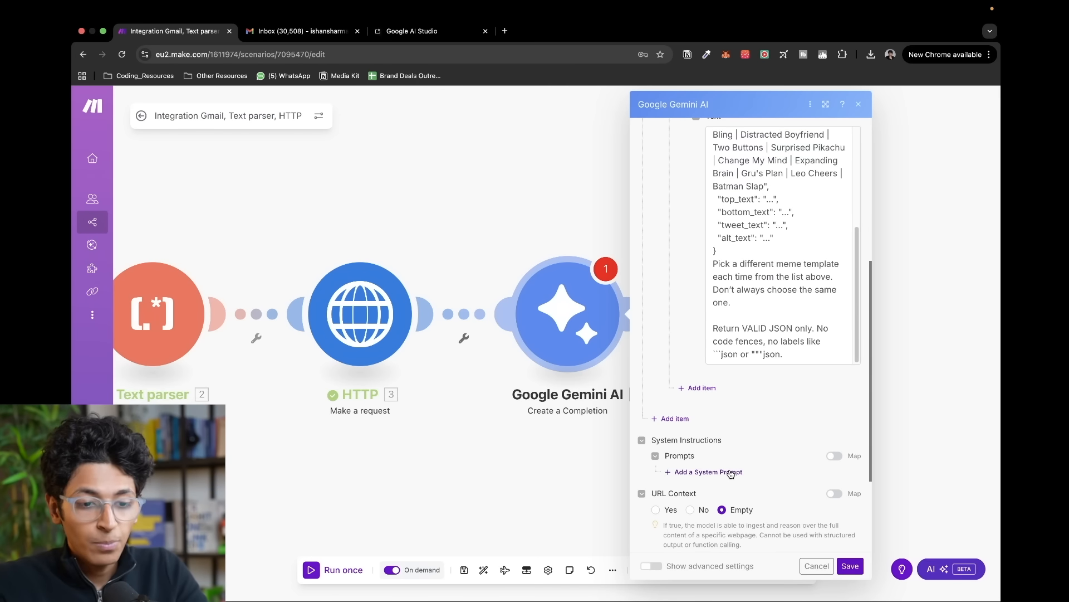
{"action": "left_click", "coordinate": [731, 473]}
{"action": "scroll", "coordinate": [767, 454], "scroll_direction": "down", "scroll_amount": 3}
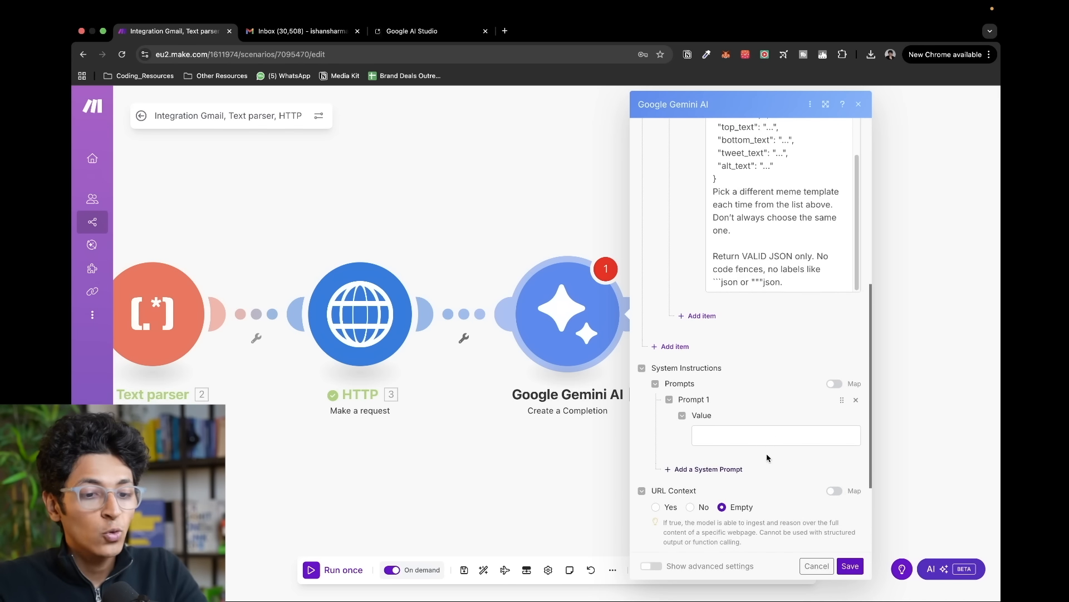
{"action": "scroll", "coordinate": [766, 458], "scroll_direction": "down", "scroll_amount": 1}
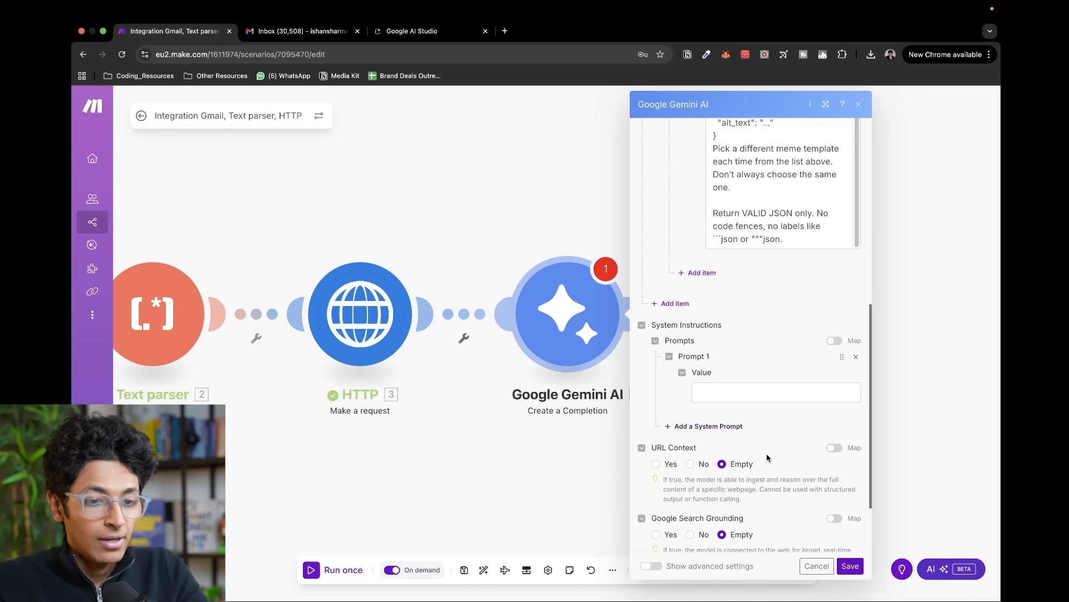
{"action": "type", "text": "You are a formatter. Always return raw JSON only. No markdown, no code fences, no labels, no commentary. Use straight ASCII quotes and no trailing commas."}
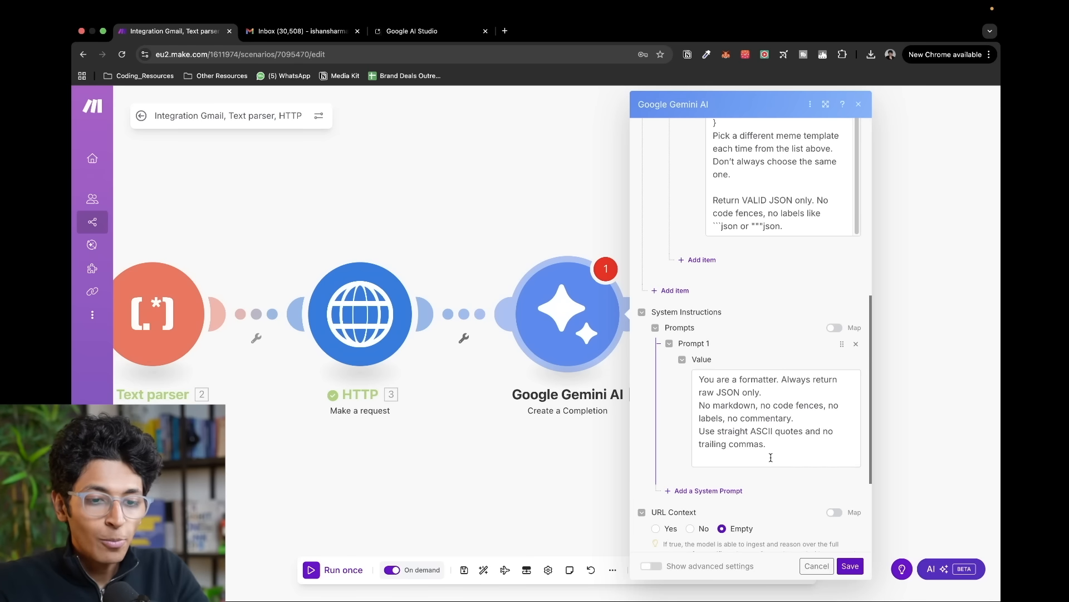
{"action": "left_click", "coordinate": [771, 458]}
{"action": "left_click", "coordinate": [779, 367]}
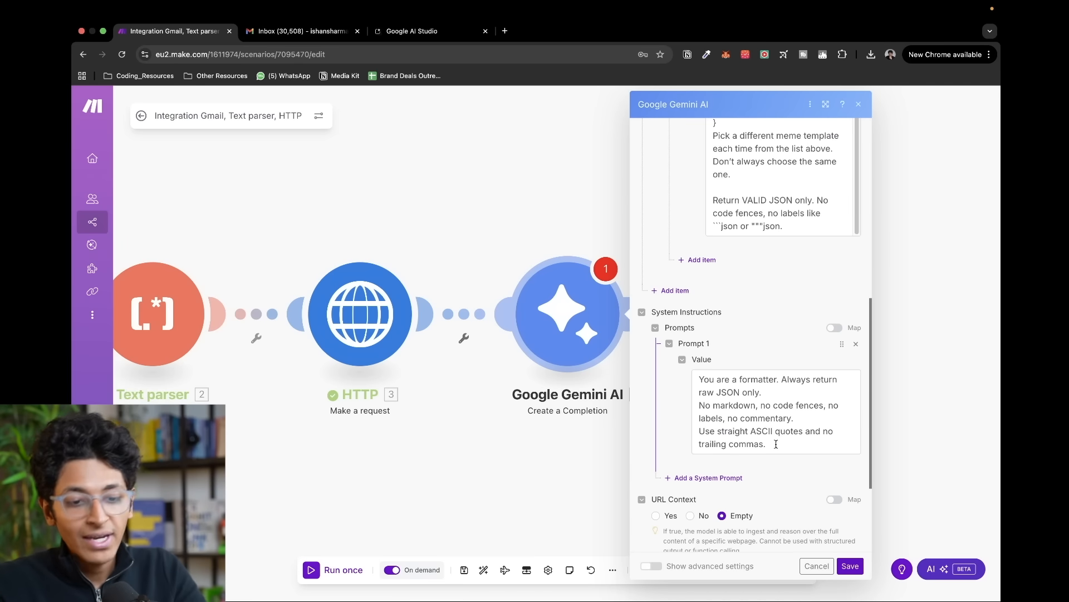
Step: Save the Gemini module settings and close the panel
{"action": "scroll", "coordinate": [774, 469], "scroll_direction": "down", "scroll_amount": 1}
{"action": "scroll", "coordinate": [773, 470], "scroll_direction": "down", "scroll_amount": 3}
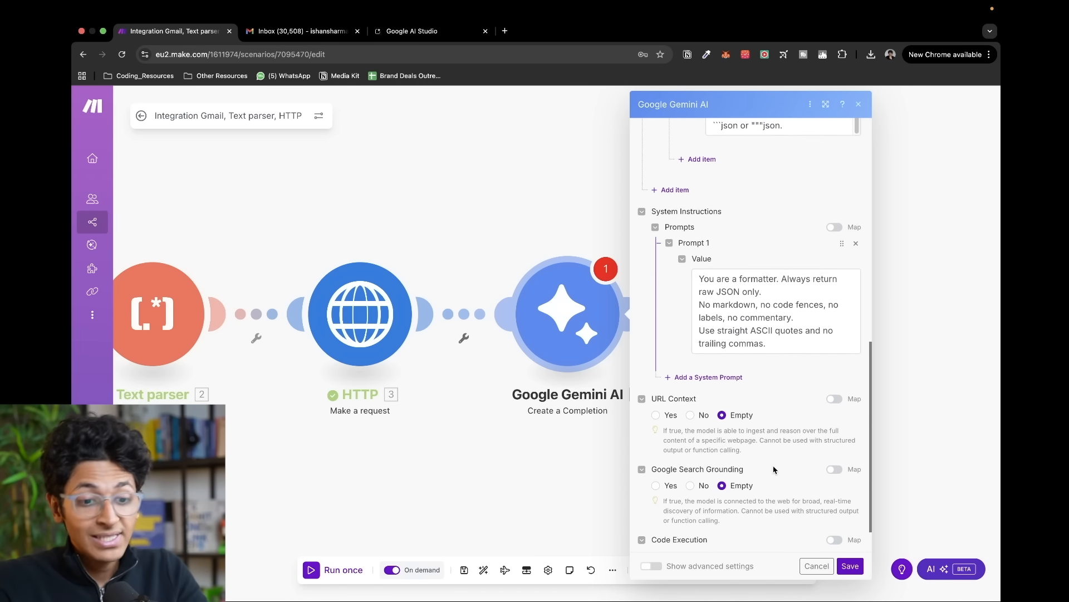
{"action": "scroll", "coordinate": [773, 466], "scroll_direction": "up", "scroll_amount": 10}
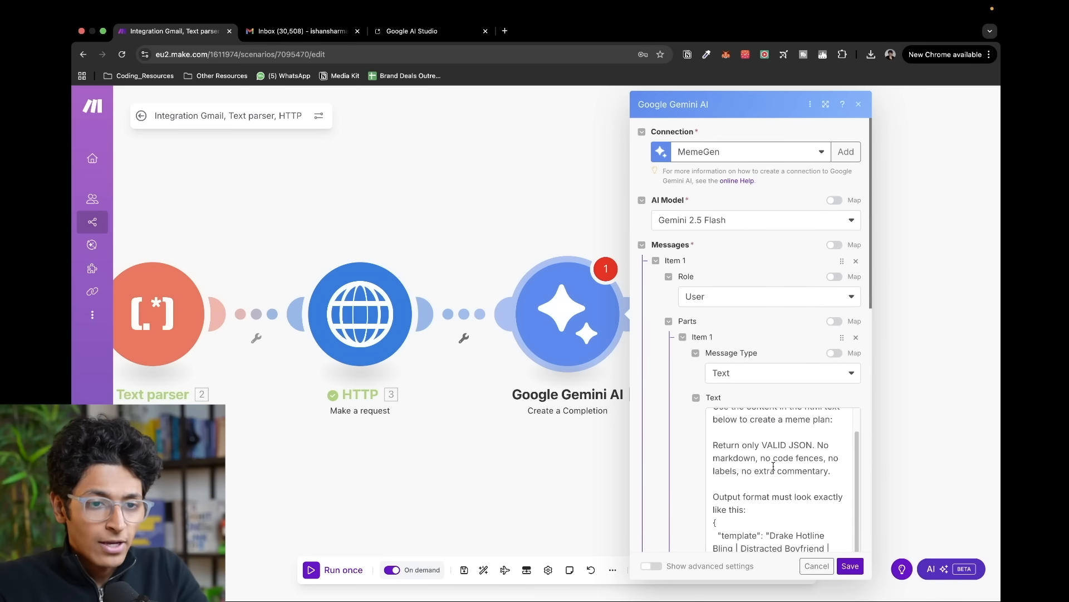
{"action": "left_click", "coordinate": [850, 566]}
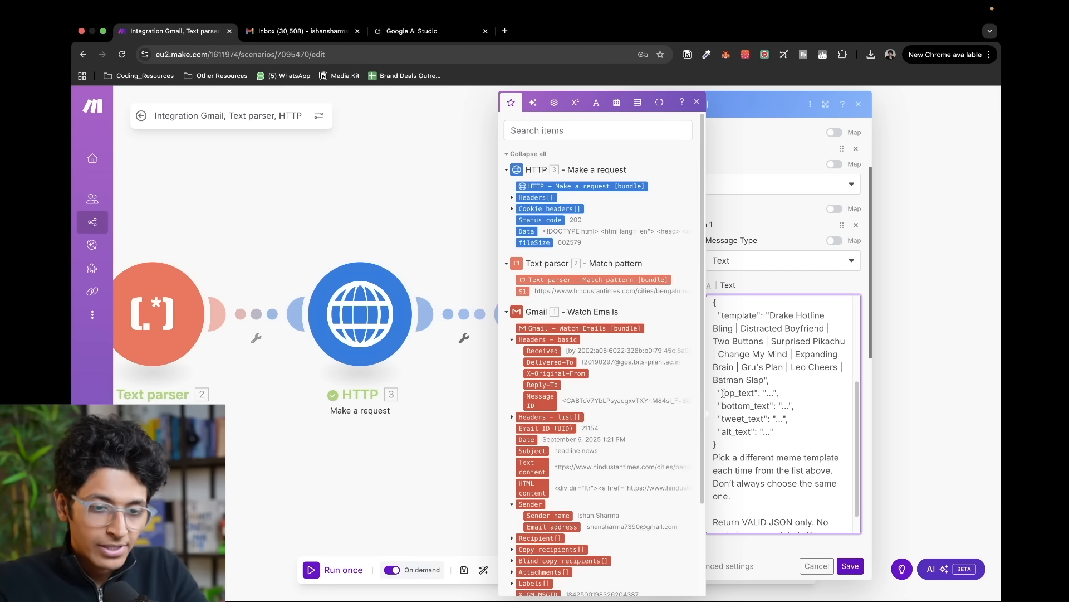
{"action": "left_click_drag", "start_coordinate": [723, 393], "coordinate": [762, 419]}
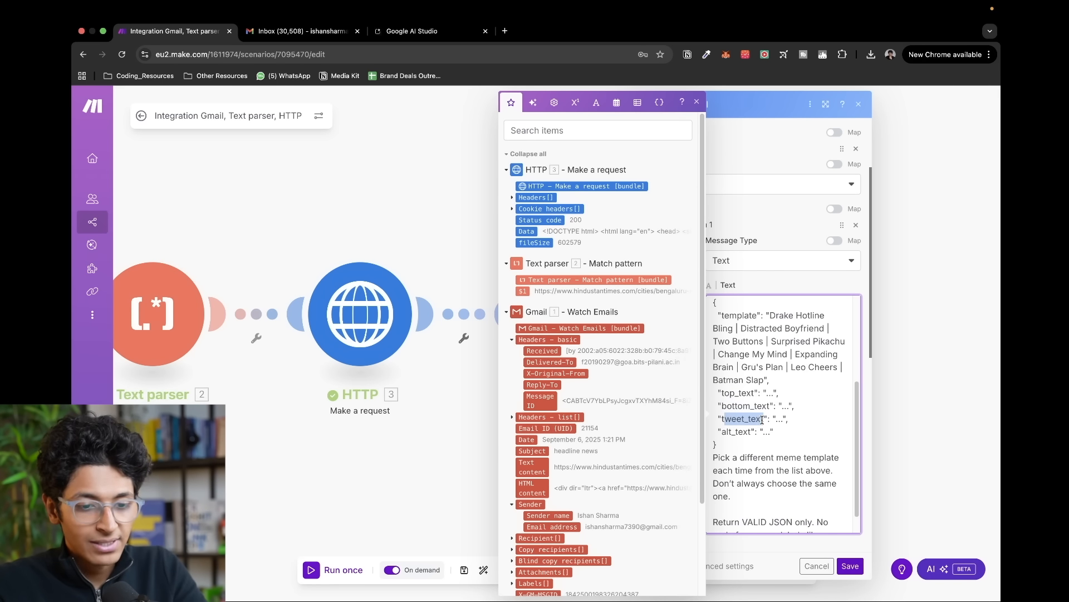
{"action": "left_click", "coordinate": [724, 434]}
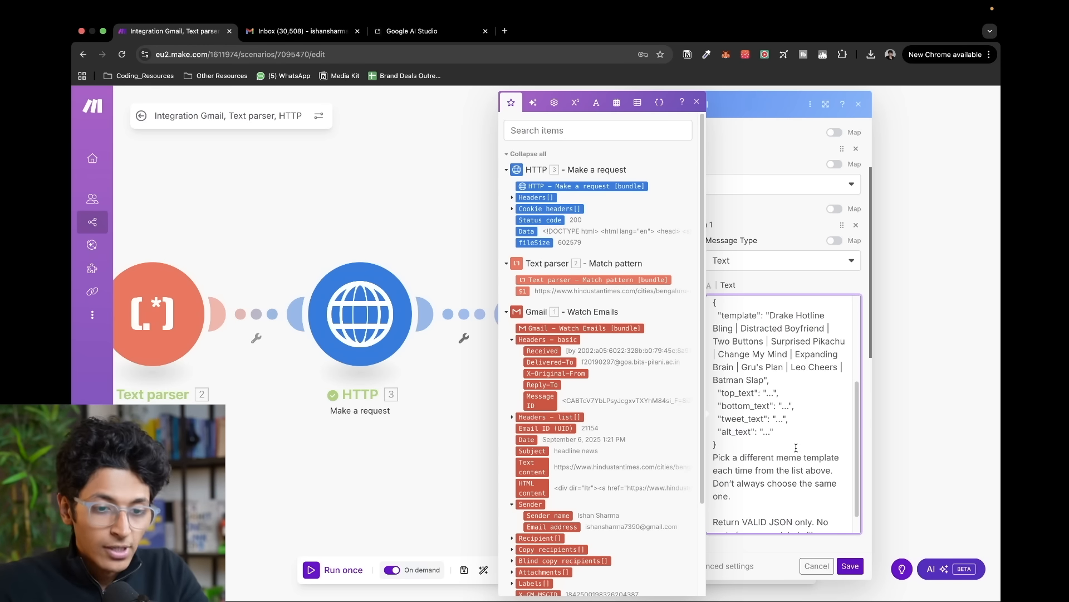
{"action": "left_click", "coordinate": [859, 105]}
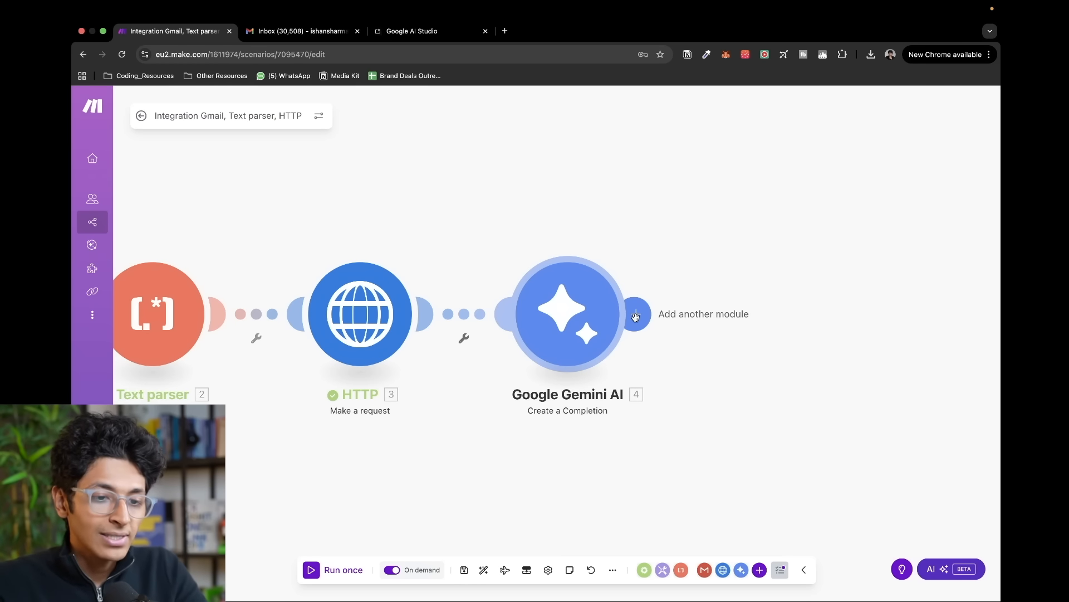
{"action": "left_click", "coordinate": [636, 316]}
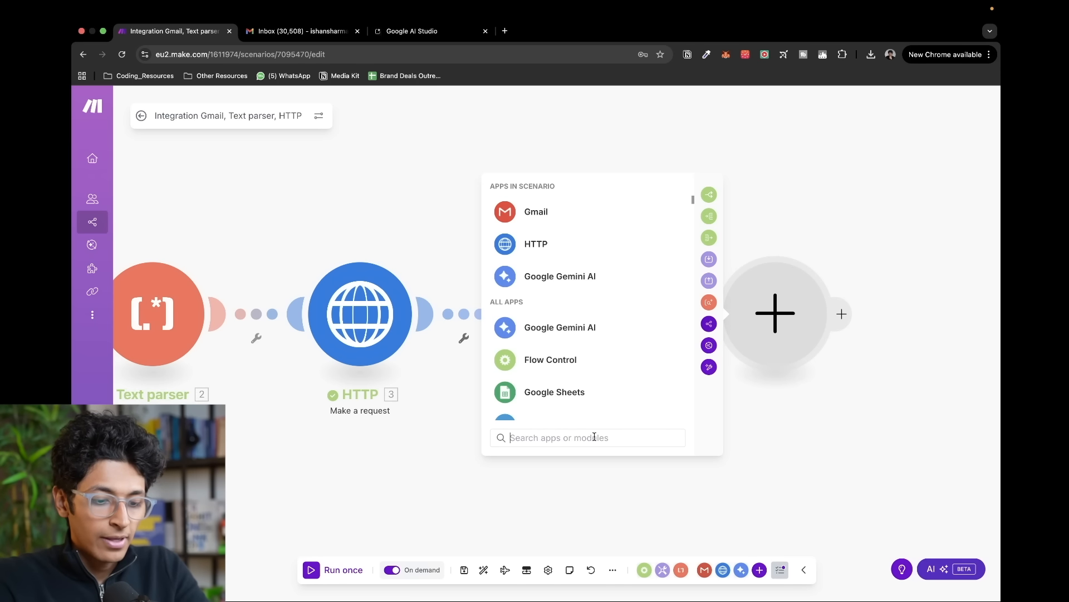
Step: Add a Parse JSON module after Gemini and confirm top_text is a Text field
{"action": "type", "text": "json"}
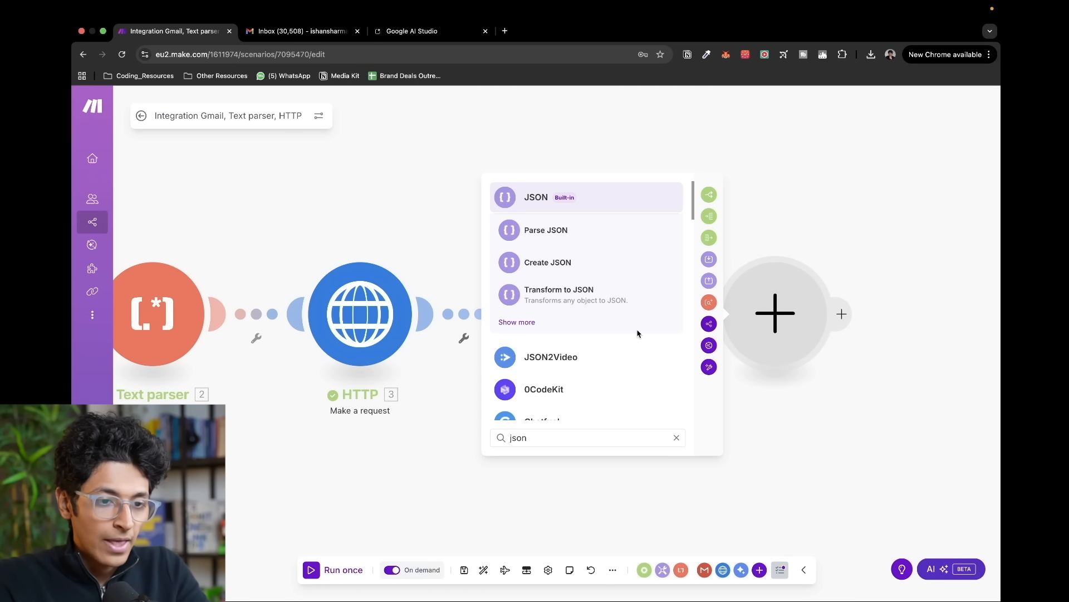
{"action": "left_click", "coordinate": [627, 238]}
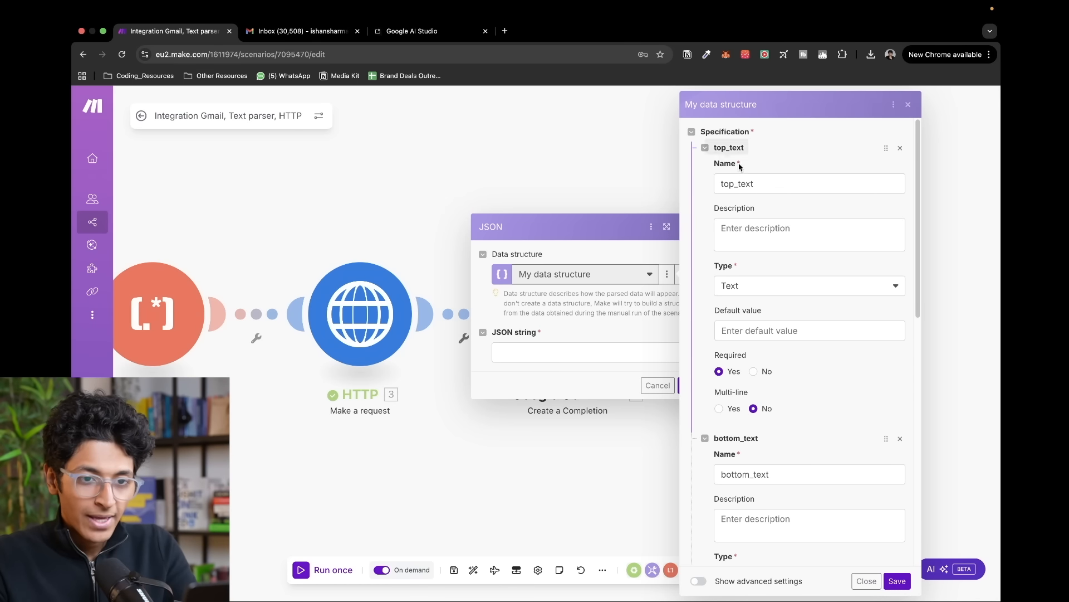
{"action": "scroll", "coordinate": [754, 288], "scroll_direction": "down", "scroll_amount": 5}
{"action": "scroll", "coordinate": [754, 287], "scroll_direction": "down", "scroll_amount": 5}
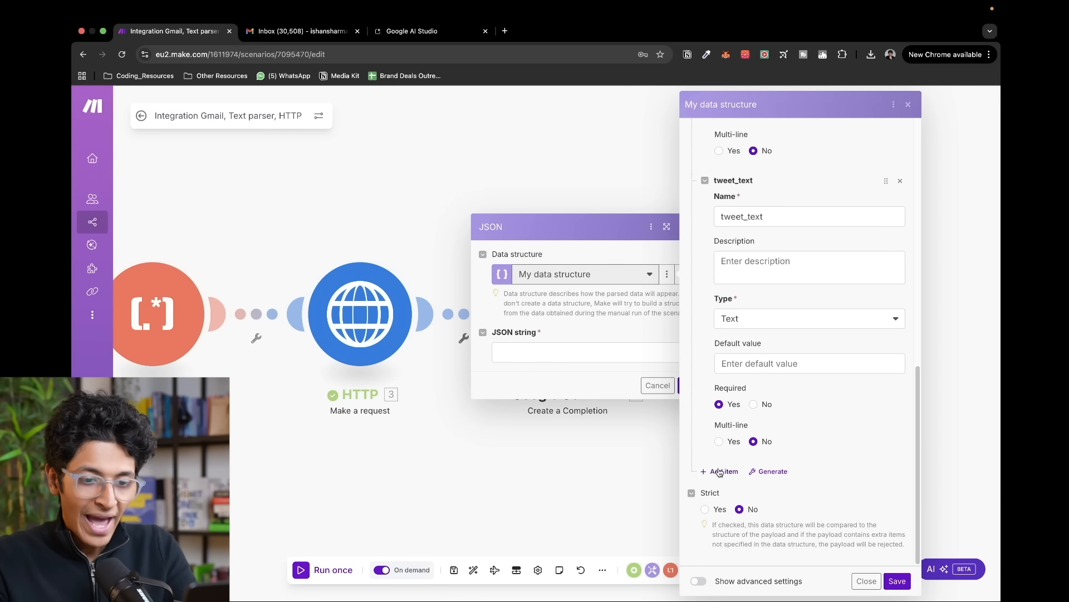
{"action": "scroll", "coordinate": [720, 473], "scroll_direction": "up", "scroll_amount": 10}
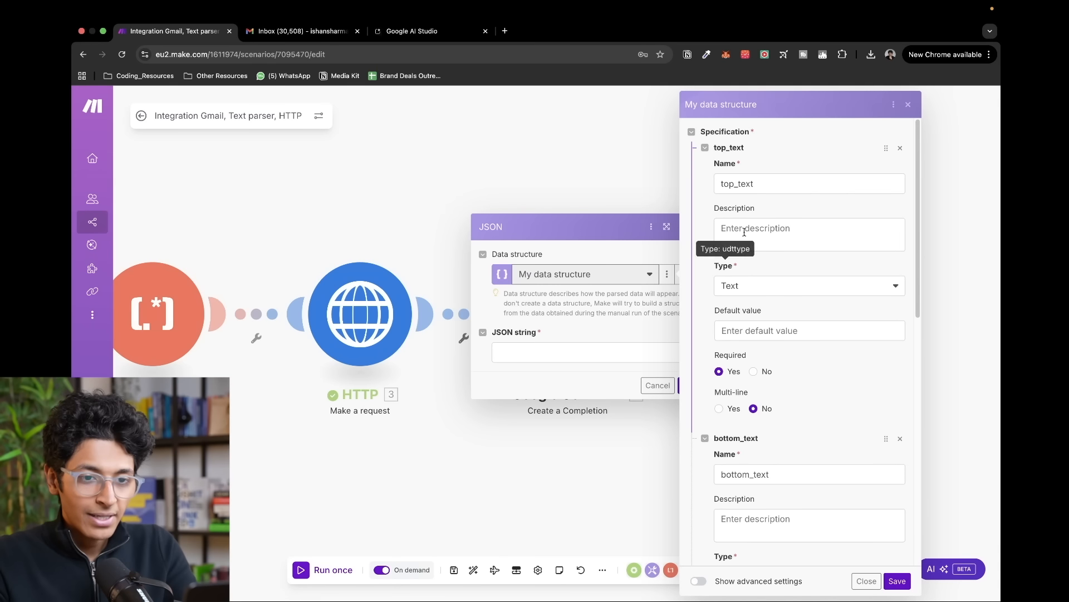
{"action": "double_click", "coordinate": [741, 184]}
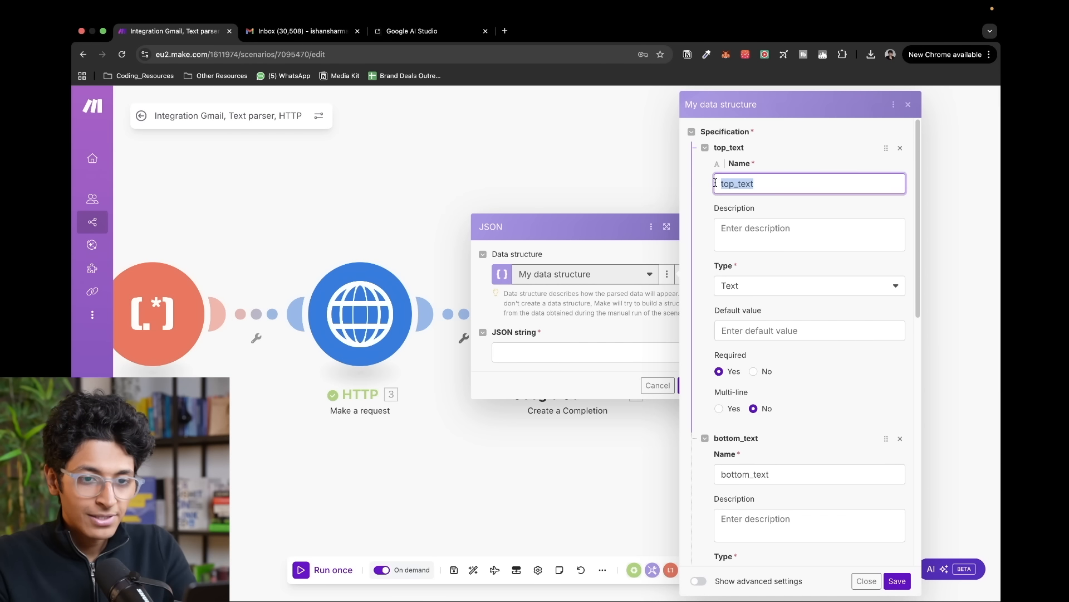
{"action": "left_click", "coordinate": [756, 292]}
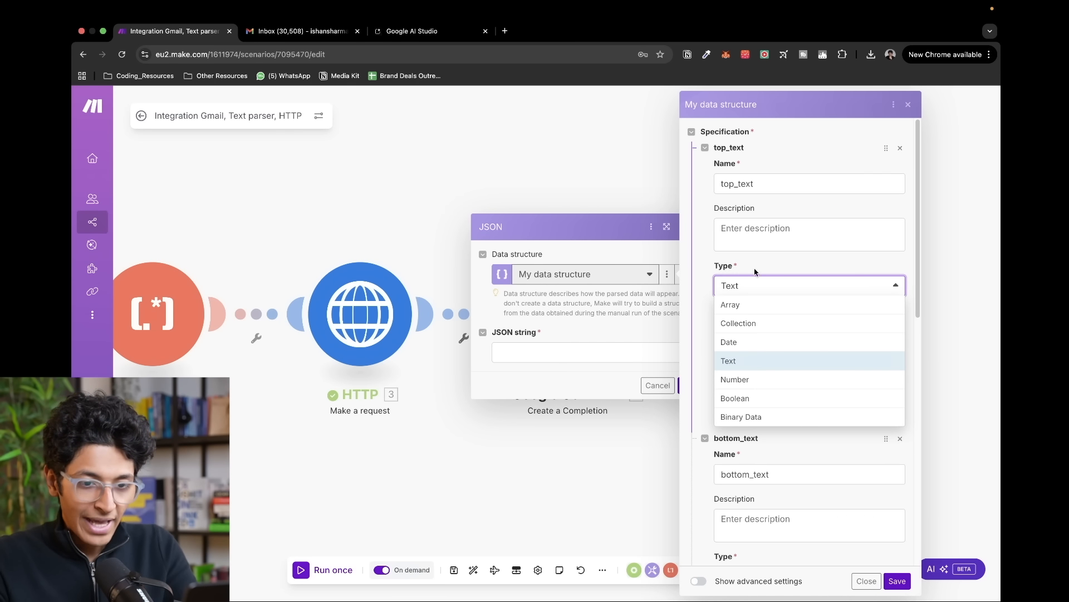
{"action": "left_click", "coordinate": [756, 273]}
Step: Confirm bottom_text and tweet_text are Text fields and save the data structure
{"action": "scroll", "coordinate": [764, 381], "scroll_direction": "down", "scroll_amount": 3}
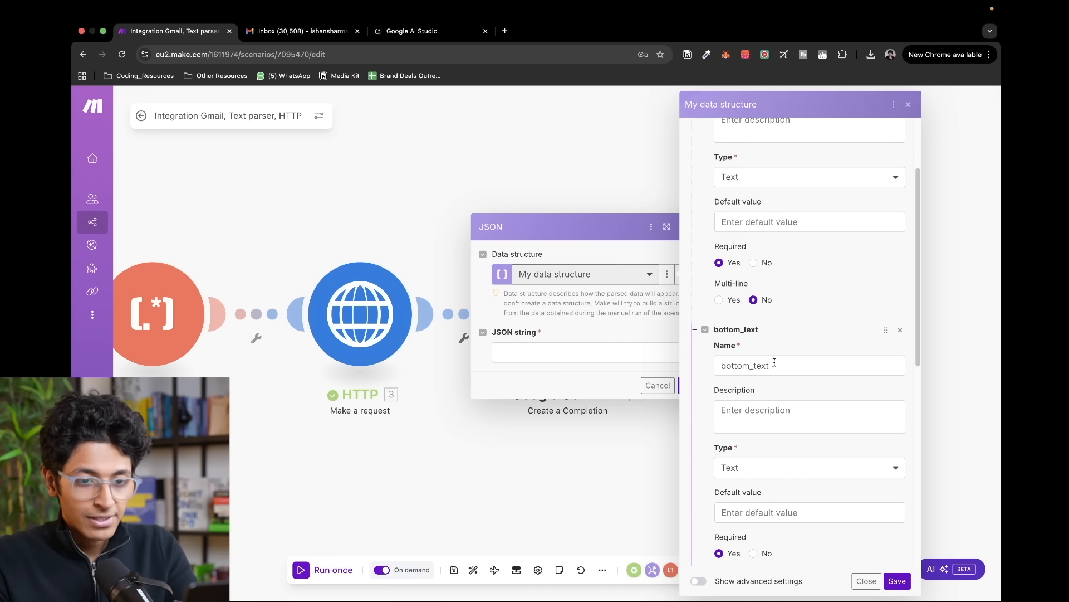
{"action": "left_click_drag", "start_coordinate": [777, 366], "coordinate": [718, 362]}
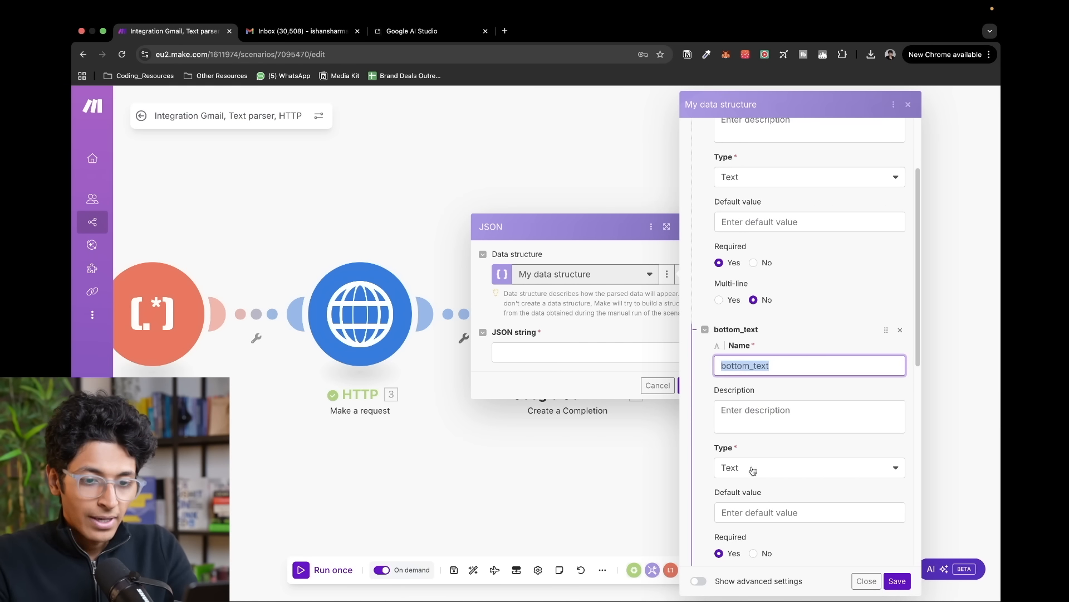
{"action": "left_click", "coordinate": [751, 449]}
{"action": "left_click", "coordinate": [751, 469]}
{"action": "left_click", "coordinate": [688, 470]}
{"action": "scroll", "coordinate": [718, 480], "scroll_direction": "down", "scroll_amount": 1}
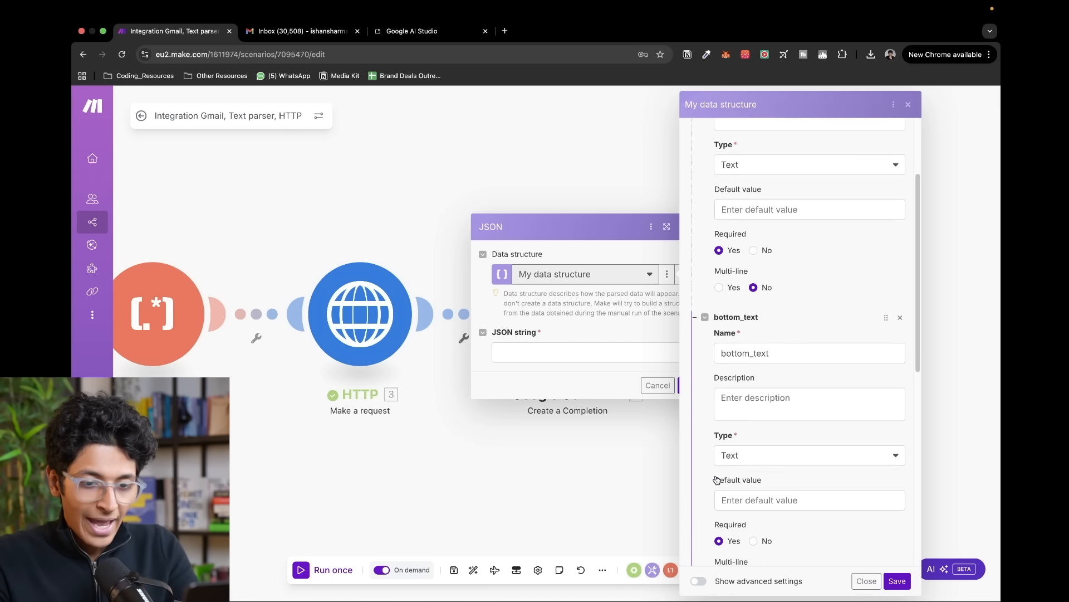
{"action": "scroll", "coordinate": [719, 481], "scroll_direction": "down", "scroll_amount": 5}
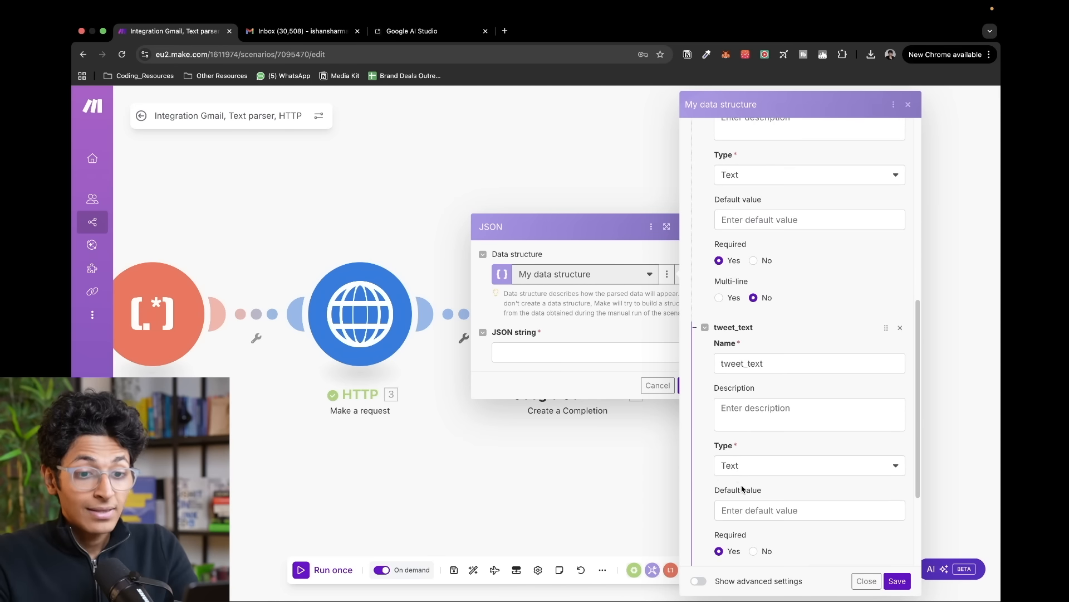
{"action": "left_click_drag", "start_coordinate": [778, 362], "coordinate": [721, 363]}
{"action": "scroll", "coordinate": [769, 392], "scroll_direction": "down", "scroll_amount": 1}
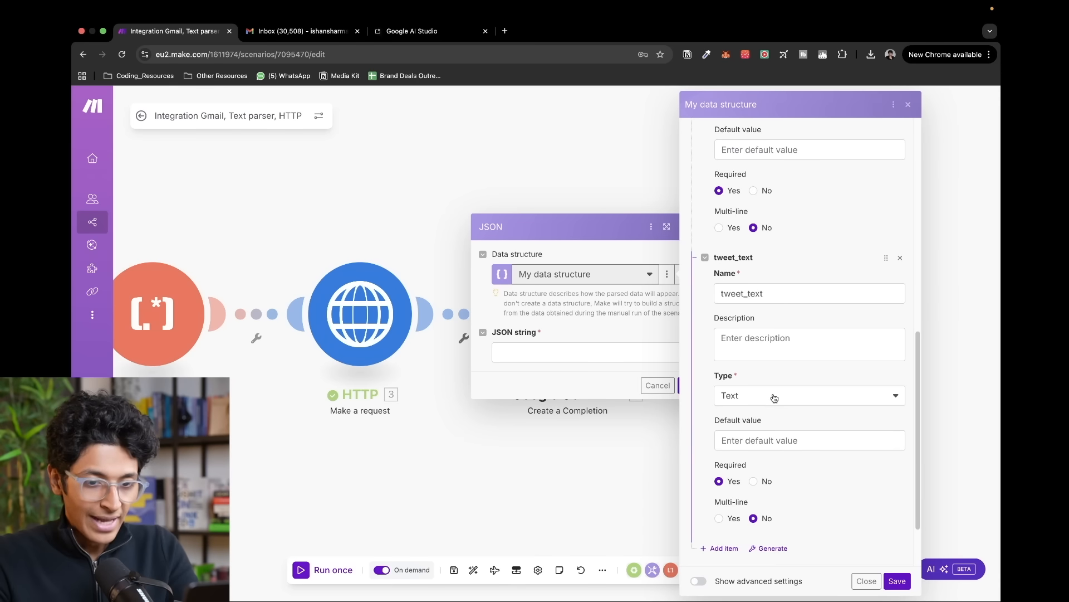
{"action": "scroll", "coordinate": [724, 404], "scroll_direction": "down", "scroll_amount": 1}
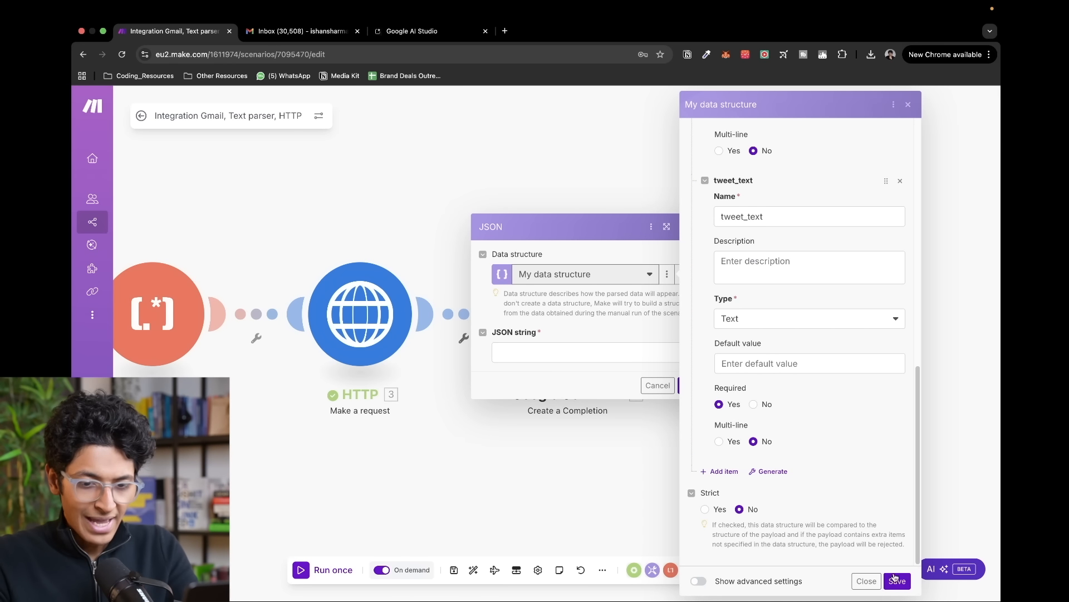
{"action": "left_click", "coordinate": [897, 581]}
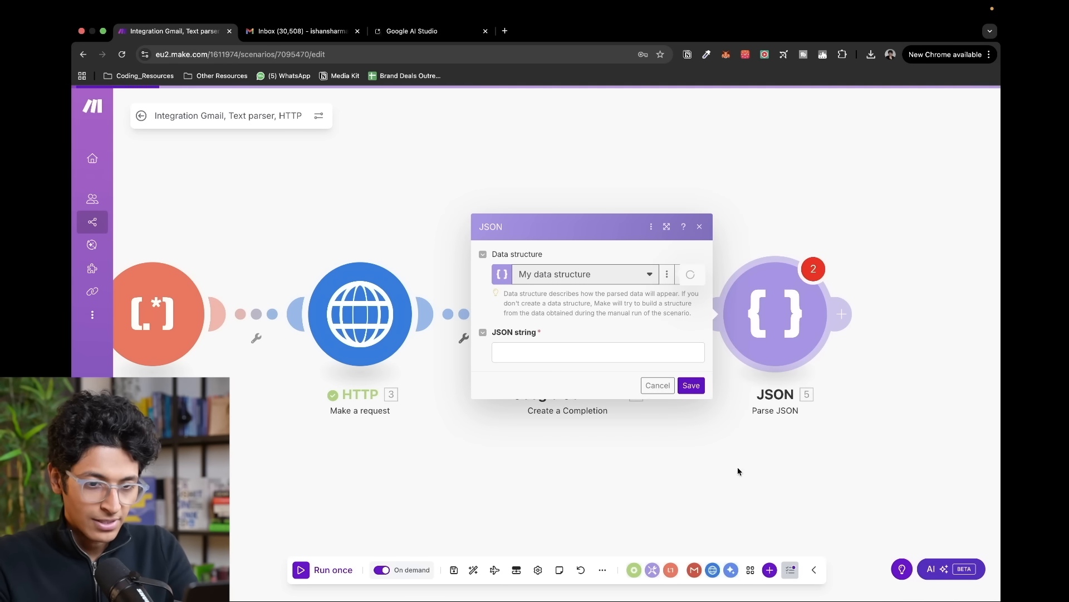
{"action": "left_click", "coordinate": [567, 352]}
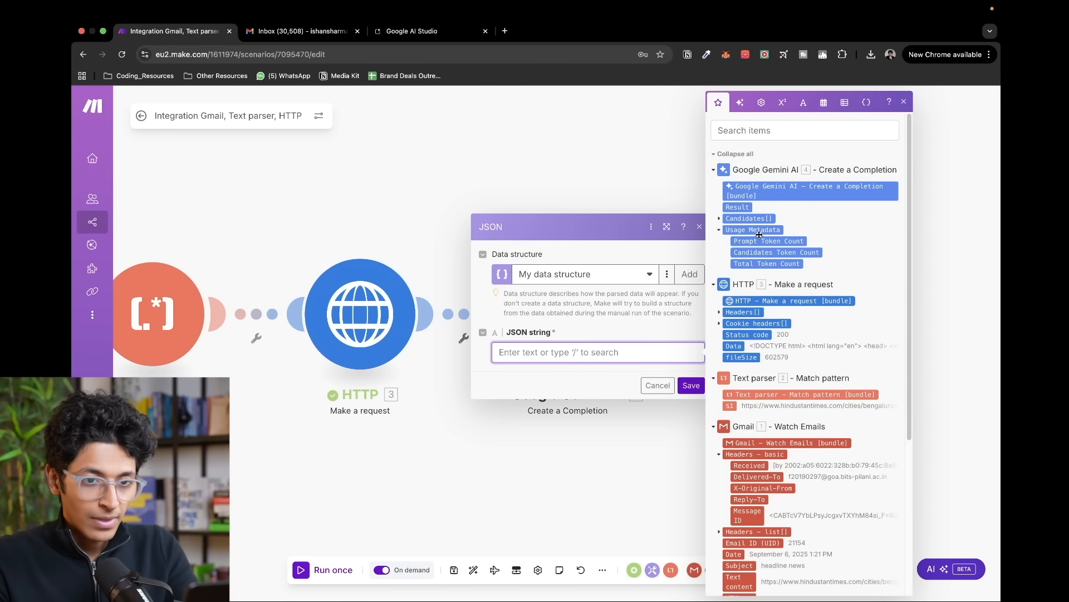
Step: Map Gemini's 4. Result into the JSON string field and save the parser
{"action": "left_click", "coordinate": [737, 207]}
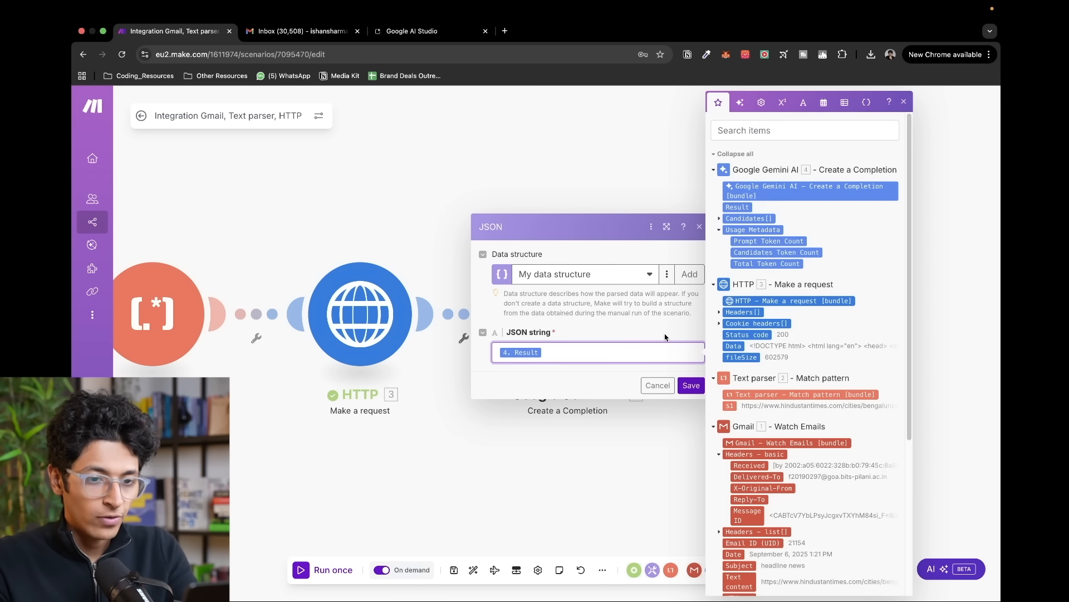
{"action": "left_click", "coordinate": [689, 386]}
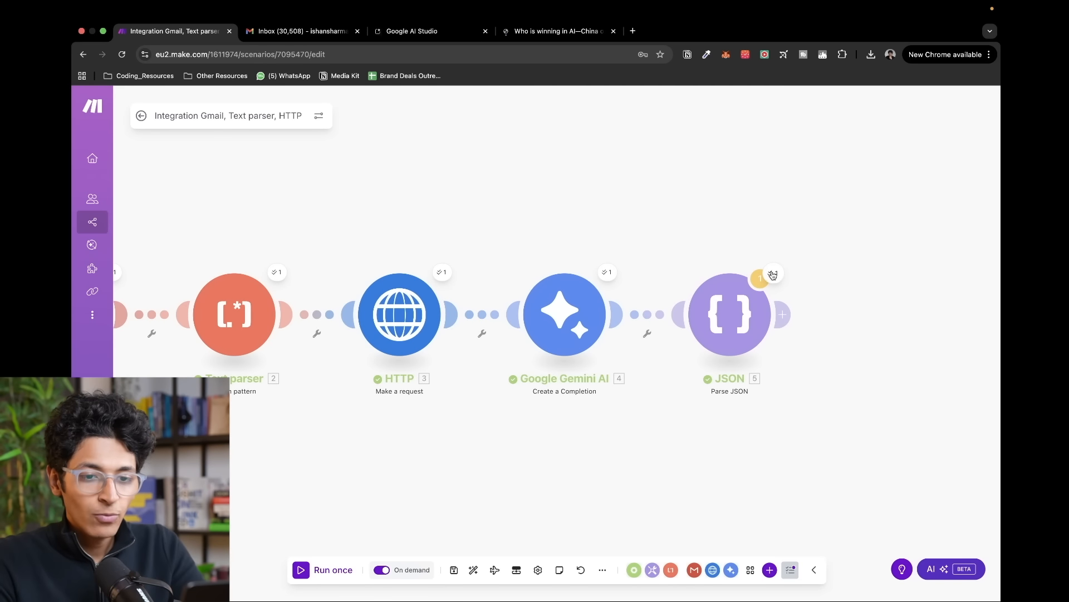
Step: Inspect the Parse JSON output: template Drake Hotline Bling, top_text, bottom_text, tweet_text and alt_text
{"action": "left_click", "coordinate": [773, 274]}
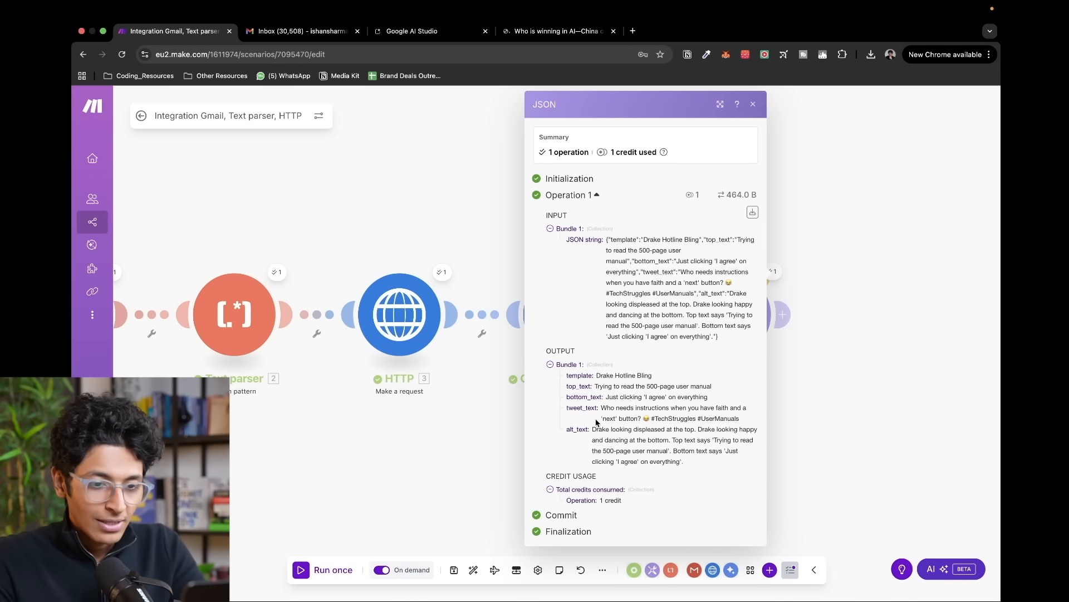
{"action": "scroll", "coordinate": [595, 419], "scroll_direction": "up", "scroll_amount": 5}
{"action": "scroll", "coordinate": [595, 418], "scroll_direction": "down", "scroll_amount": 1}
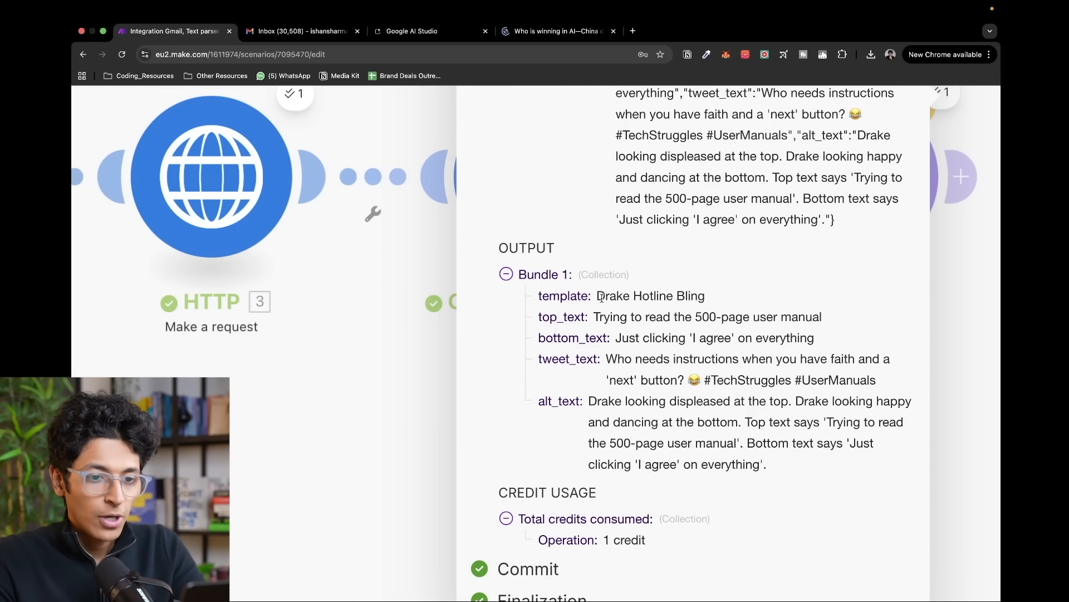
{"action": "left_click_drag", "start_coordinate": [599, 295], "coordinate": [705, 295]}
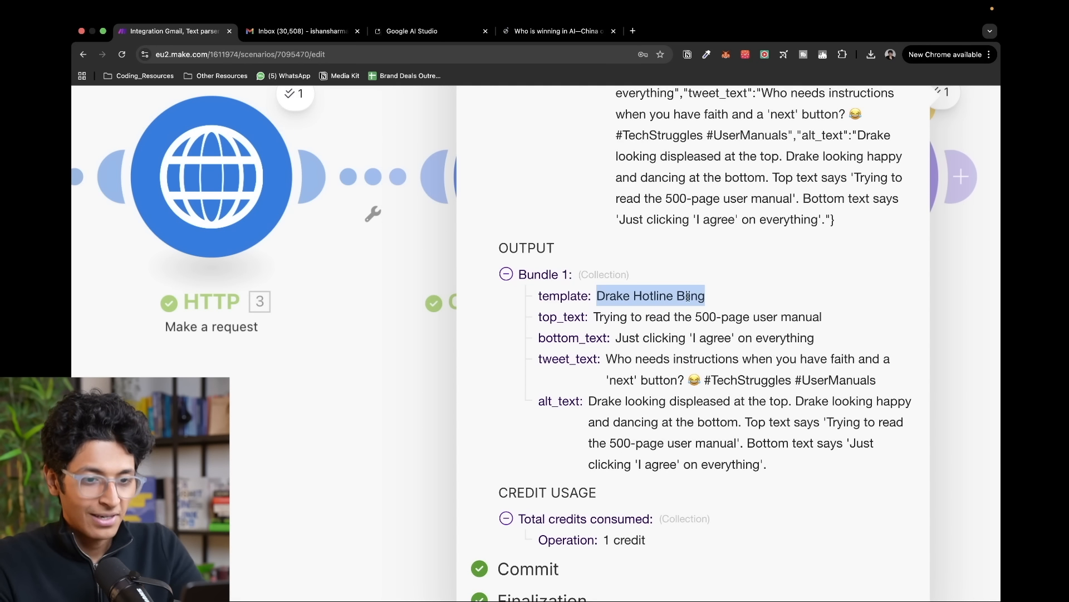
{"action": "left_click_drag", "start_coordinate": [594, 318], "coordinate": [827, 316]}
{"action": "left_click_drag", "start_coordinate": [616, 338], "coordinate": [816, 342]}
{"action": "left_click_drag", "start_coordinate": [606, 359], "coordinate": [902, 375]}
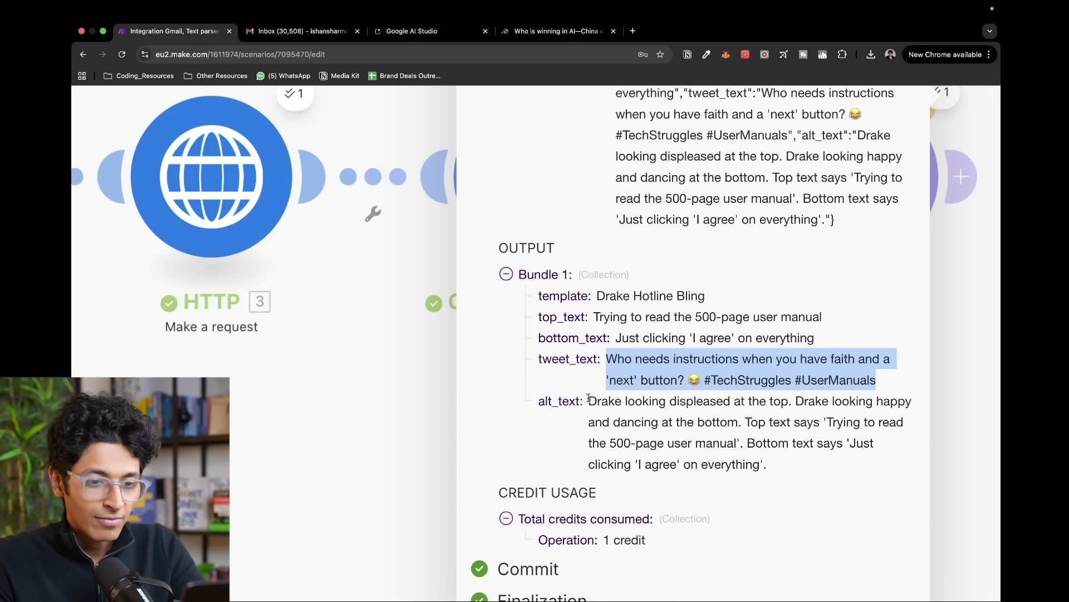
{"action": "left_click_drag", "start_coordinate": [589, 398], "coordinate": [807, 478]}
Step: Check the template field name, then begin adding a module after the JSON parser
{"action": "left_click", "coordinate": [588, 291]}
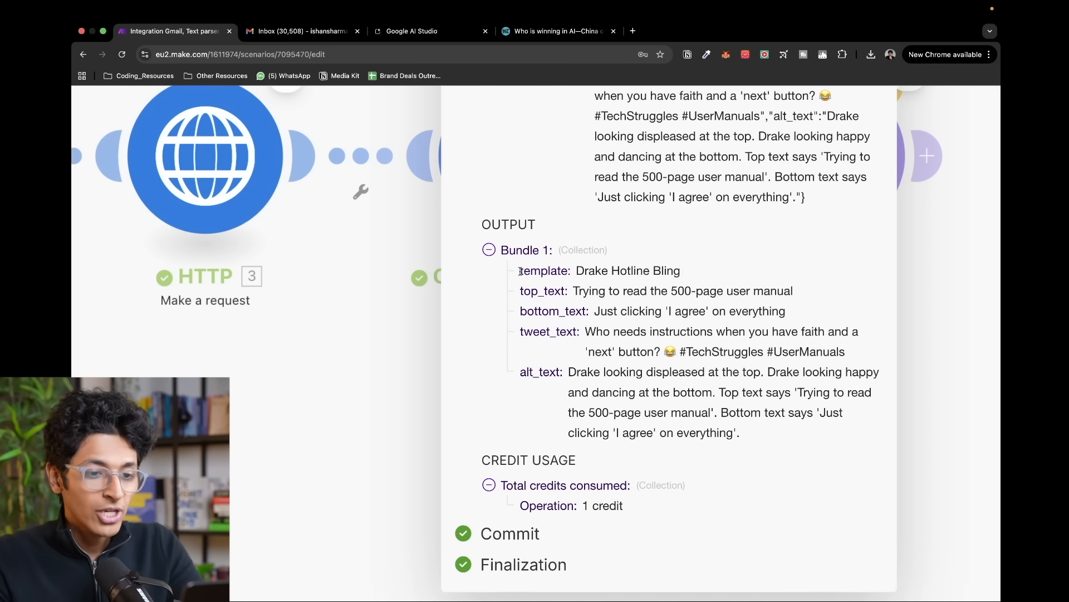
{"action": "left_click_drag", "start_coordinate": [520, 271], "coordinate": [567, 293]}
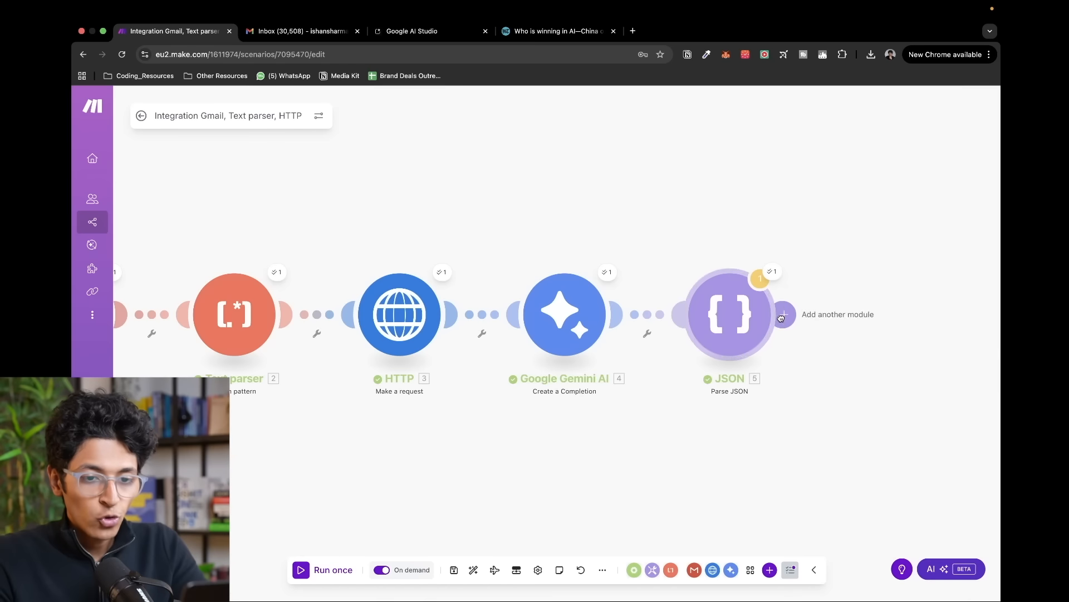
{"action": "left_click", "coordinate": [802, 312]}
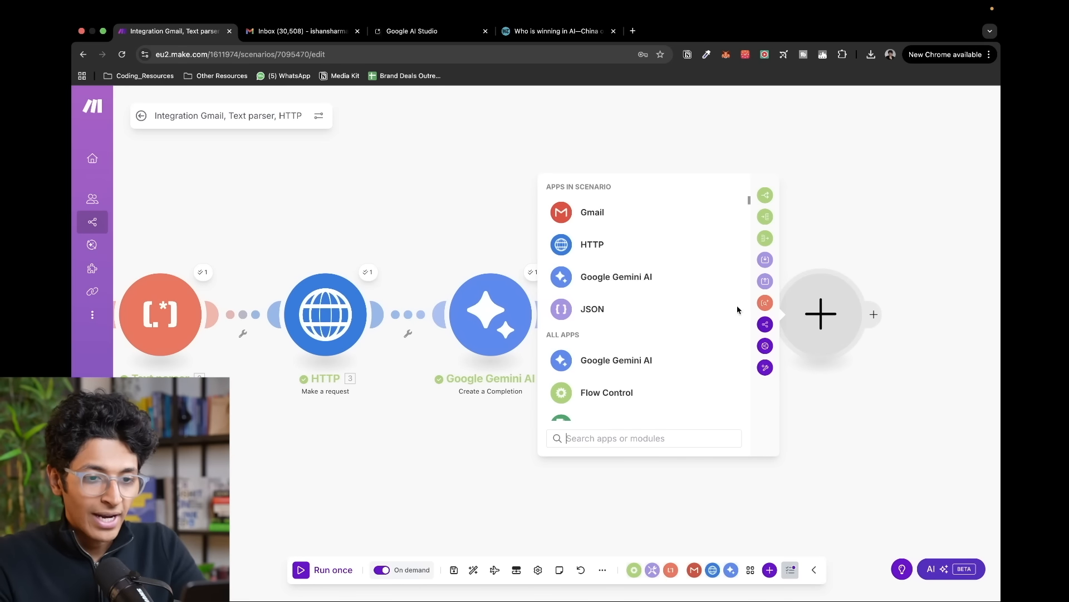
Step: Add an HTTP Make a request module that POSTs to the Gemini image-generation URL
{"action": "left_click", "coordinate": [651, 245]}
{"action": "scroll", "coordinate": [661, 379], "scroll_direction": "down", "scroll_amount": 5}
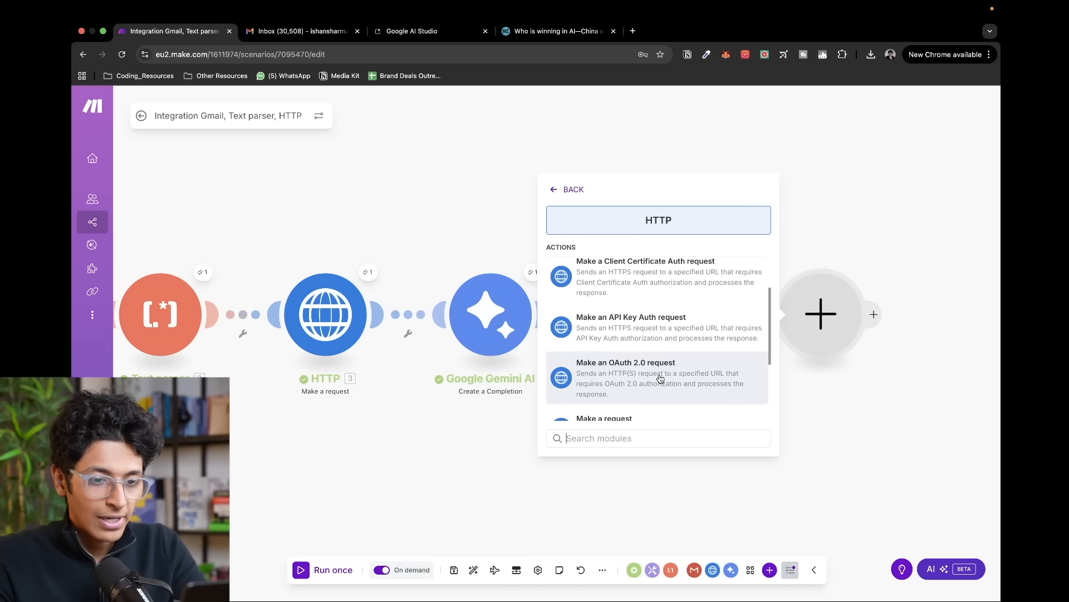
{"action": "left_click", "coordinate": [619, 367]}
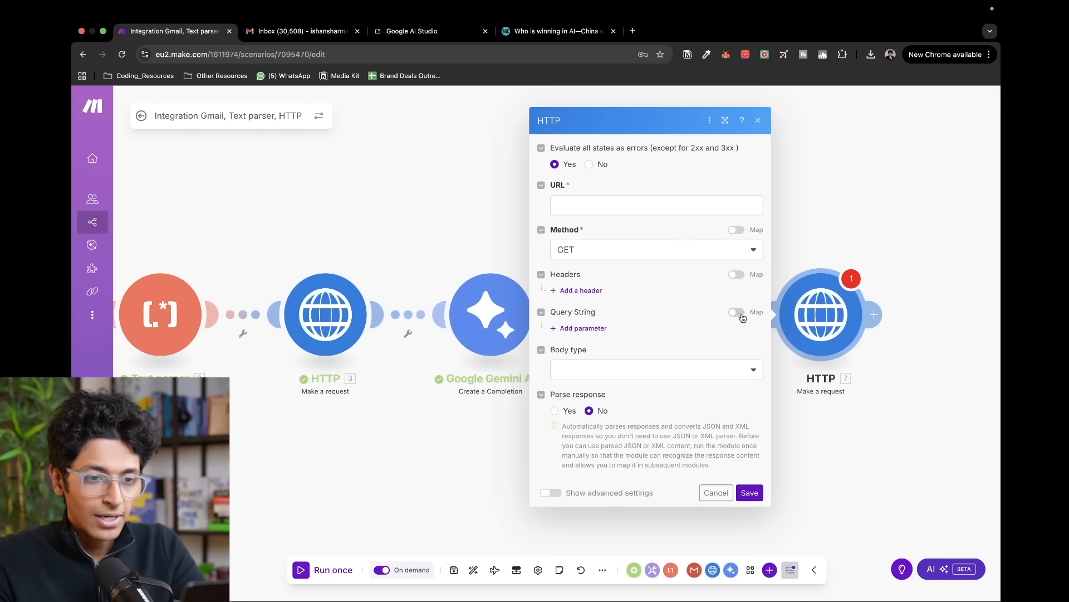
{"action": "left_click", "coordinate": [629, 207]}
{"action": "type", "text": "https://generativelanguage.googleapis.com/v1beta/models/gemini-2.5-flash-image-preview:generateContent"}
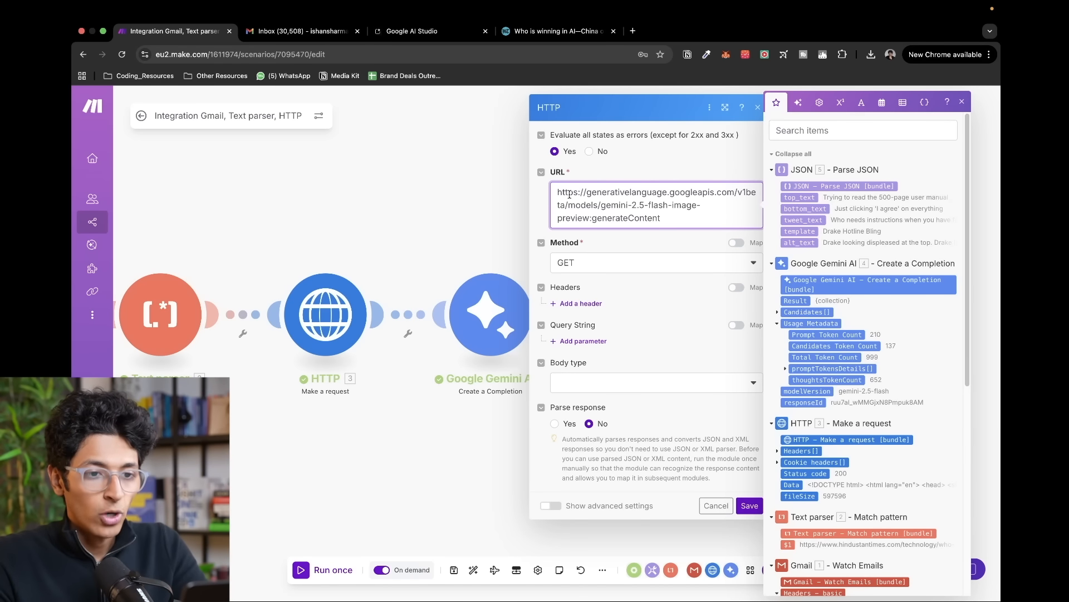
{"action": "left_click", "coordinate": [544, 205]}
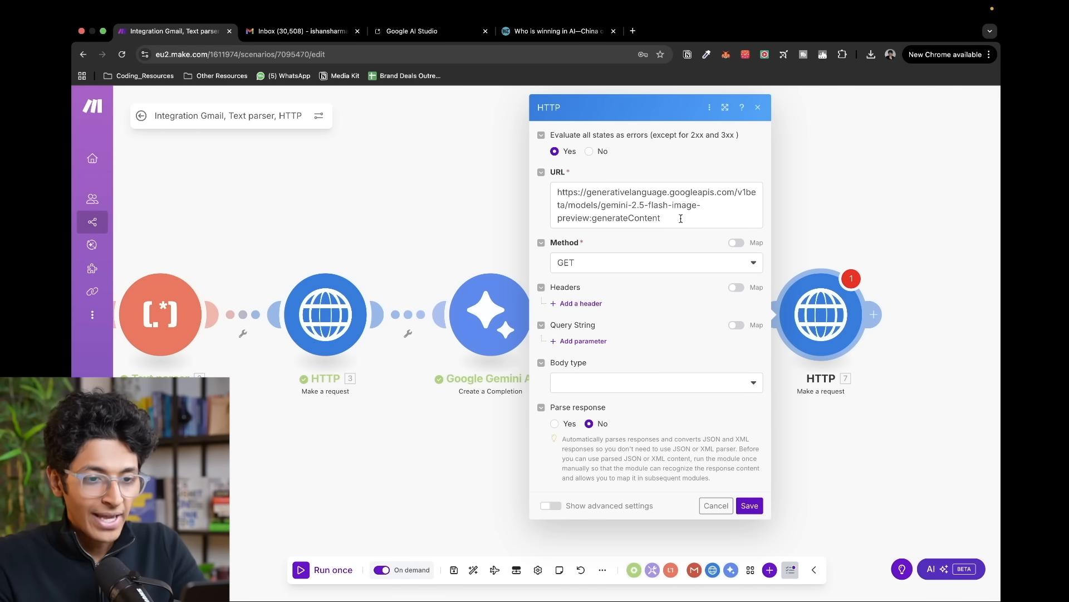
{"action": "left_click", "coordinate": [615, 267]}
{"action": "left_click", "coordinate": [611, 321]}
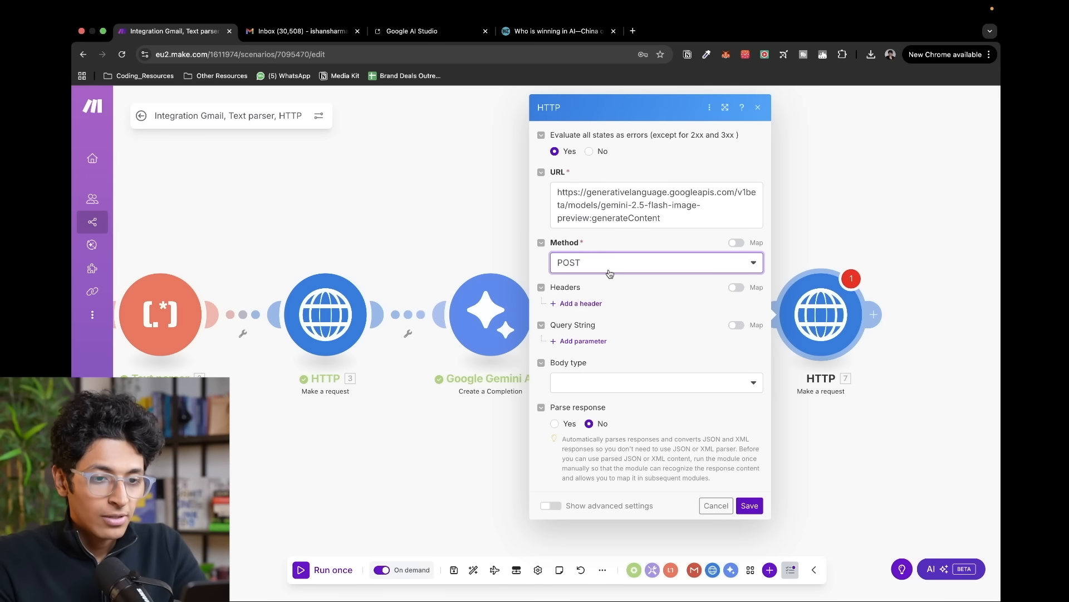
Step: Add a query parameter 'key' whose value is the API key from Google AI Studio
{"action": "left_click", "coordinate": [581, 342]}
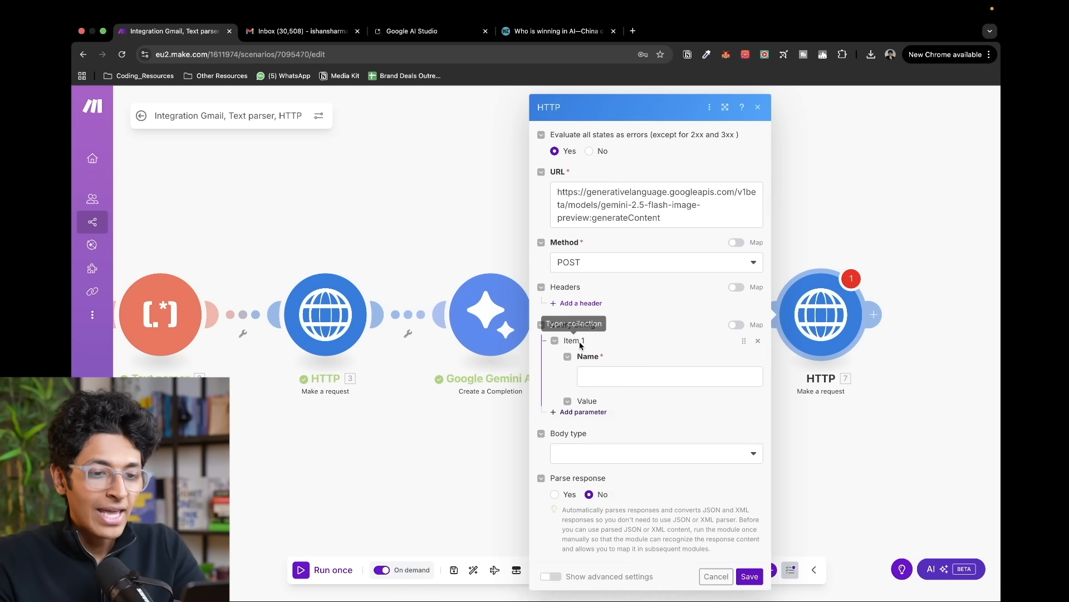
{"action": "scroll", "coordinate": [652, 345], "scroll_direction": "down", "scroll_amount": 1}
{"action": "left_click", "coordinate": [634, 329]}
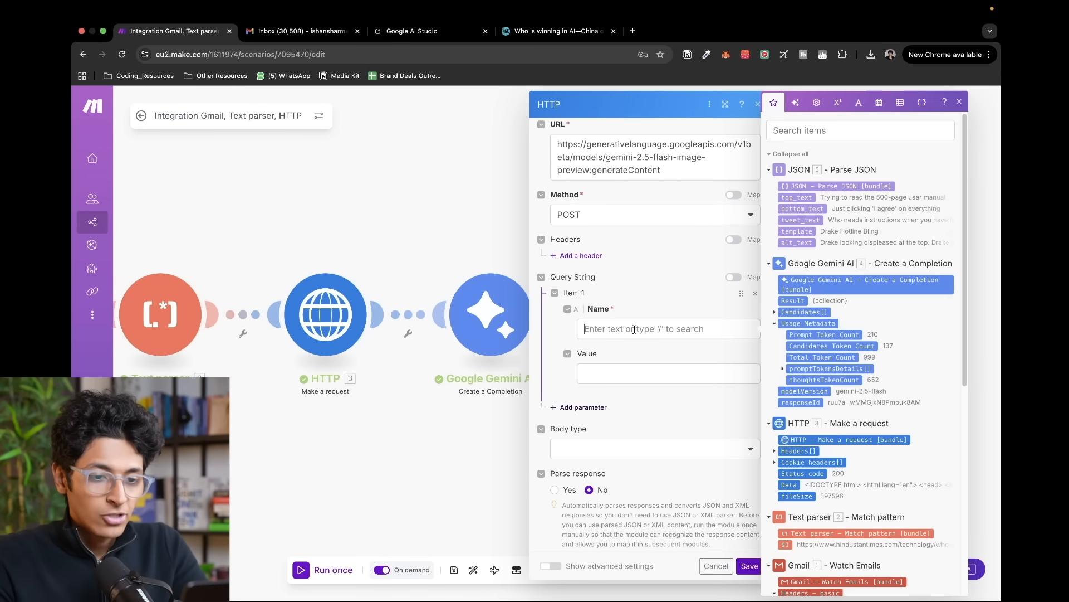
{"action": "type", "text": "key"}
{"action": "left_click", "coordinate": [617, 368]}
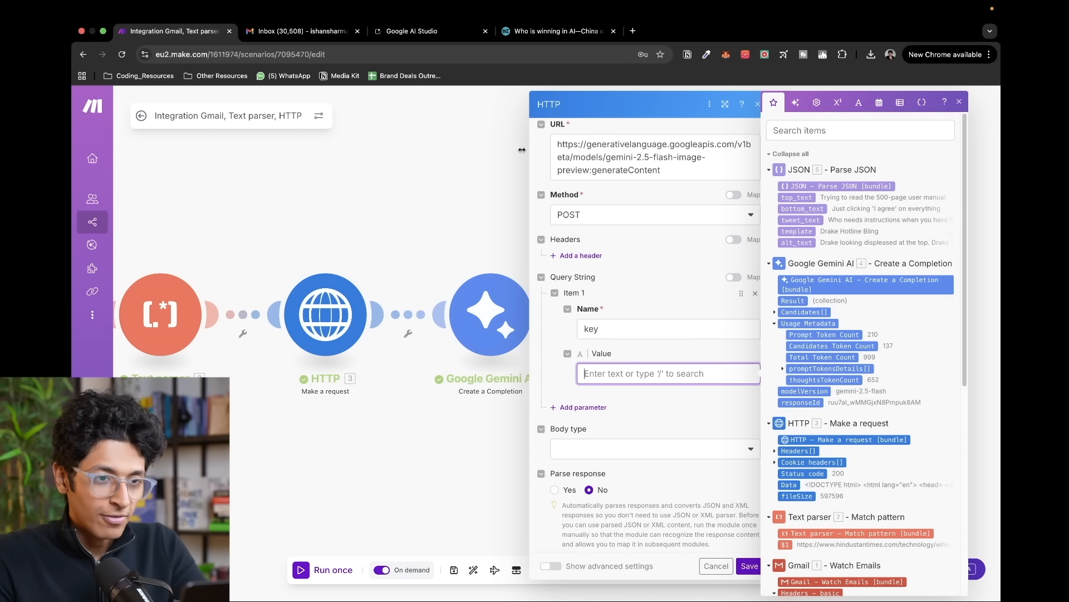
{"action": "left_click", "coordinate": [439, 34]}
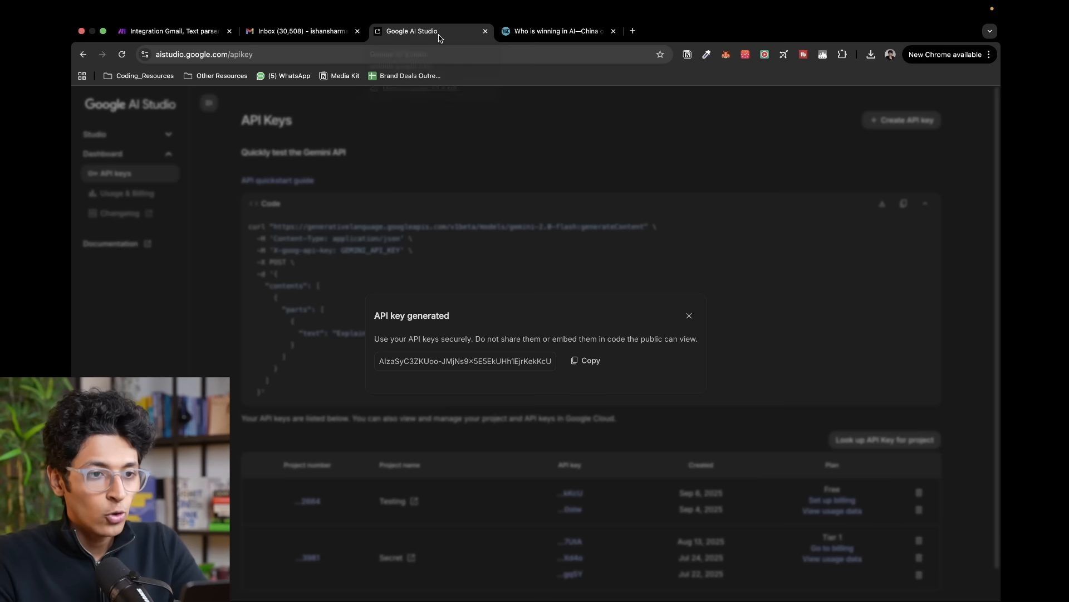
{"action": "left_click", "coordinate": [203, 35]}
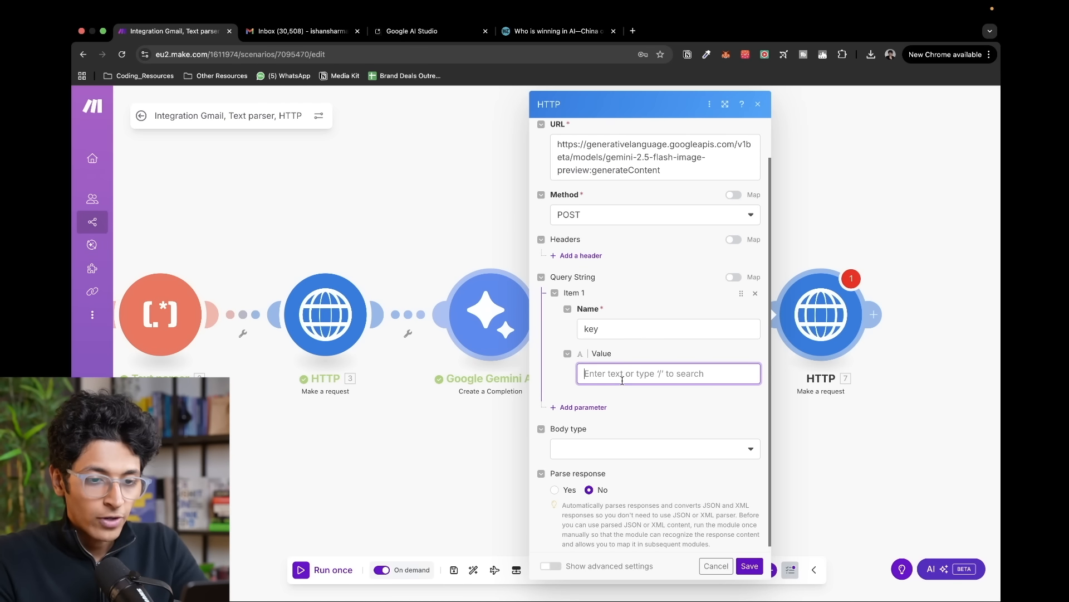
{"action": "left_click", "coordinate": [622, 380]}
{"action": "key", "text": "super+v"}
{"action": "left_click", "coordinate": [640, 412]}
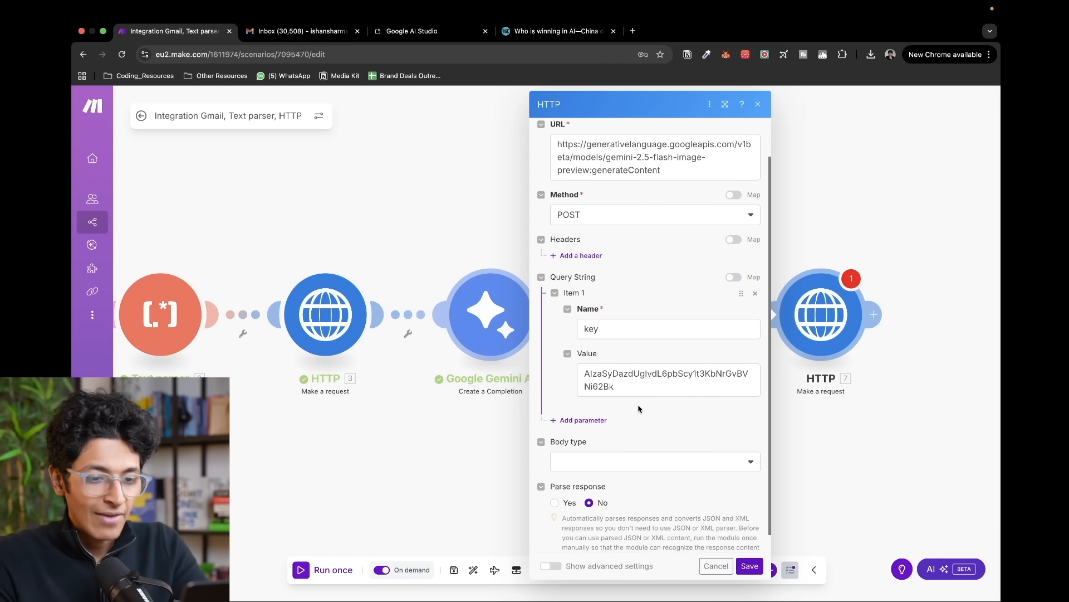
Step: Set the request body type to Raw with content type JSON (application/json)
{"action": "scroll", "coordinate": [640, 410], "scroll_direction": "down", "scroll_amount": 1}
{"action": "left_click", "coordinate": [622, 444]}
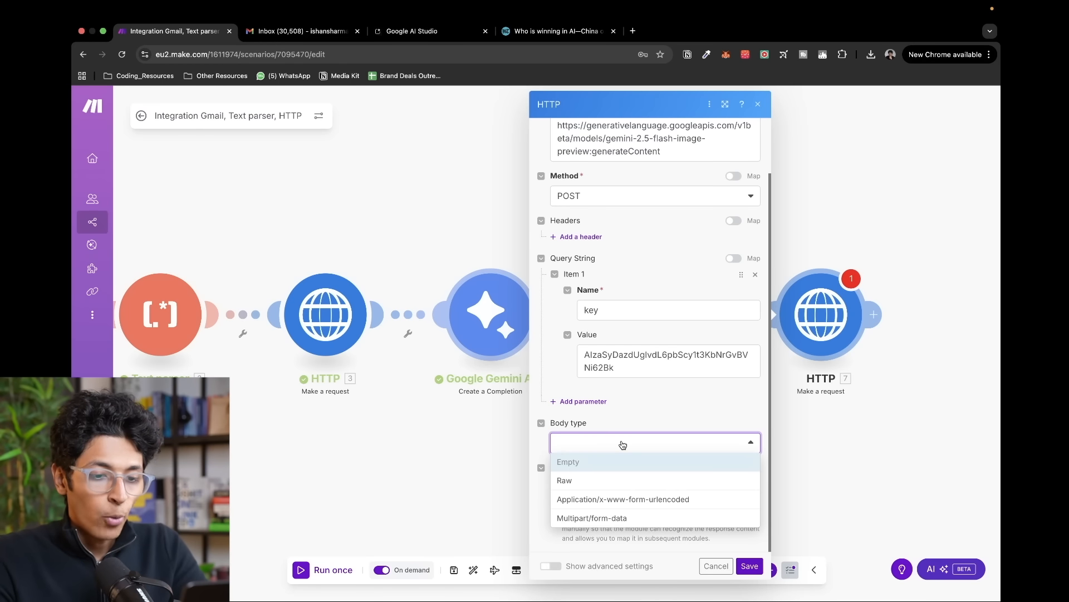
{"action": "left_click", "coordinate": [622, 482]}
{"action": "scroll", "coordinate": [625, 480], "scroll_direction": "down", "scroll_amount": 3}
{"action": "left_click", "coordinate": [626, 418]}
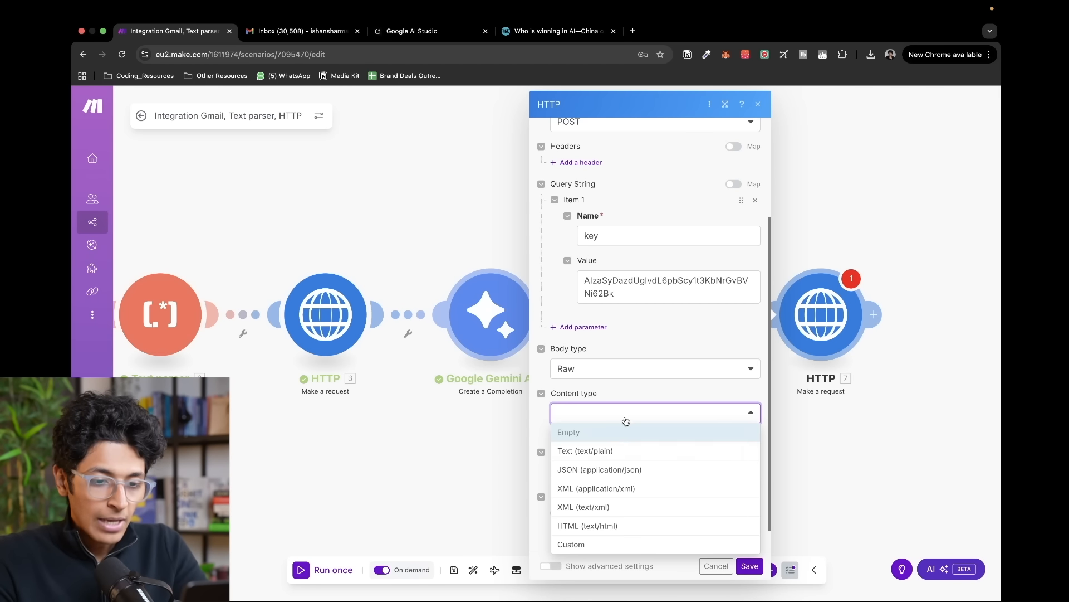
{"action": "left_click", "coordinate": [624, 470]}
{"action": "scroll", "coordinate": [625, 449], "scroll_direction": "down", "scroll_amount": 1}
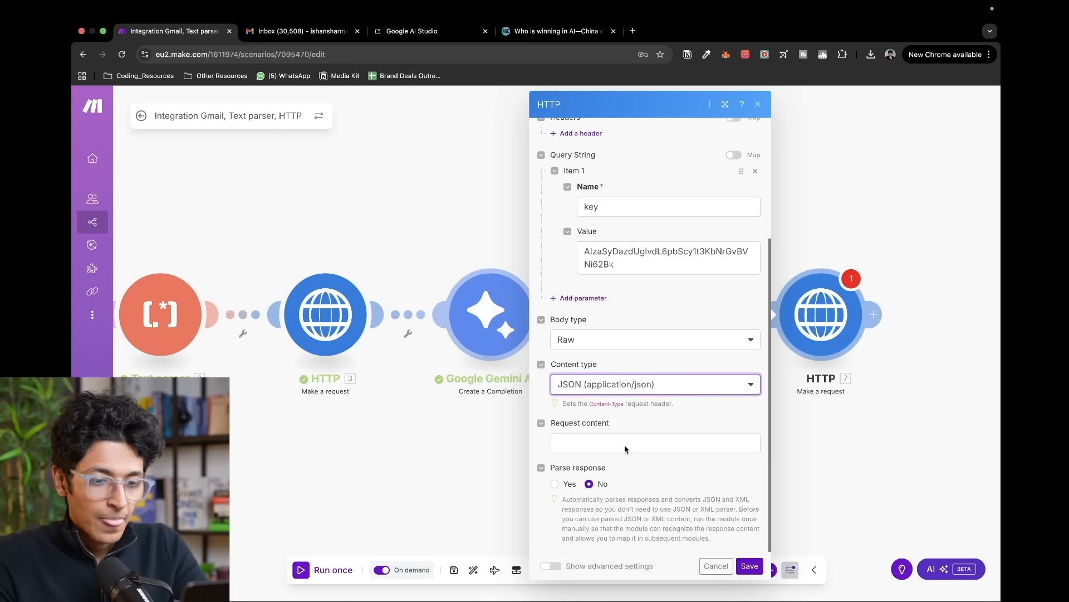
Step: Paste the JSON meme-prompt body and map 5. top_text, 5. bottom_text and 5. template into it
{"action": "left_click", "coordinate": [624, 443]}
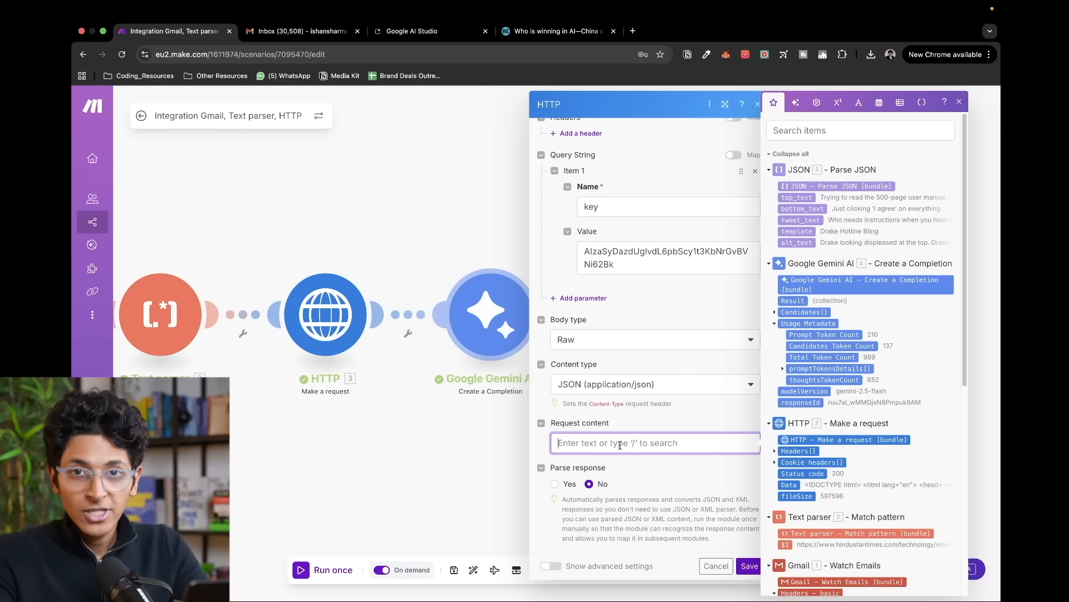
{"action": "key", "text": "super+v"}
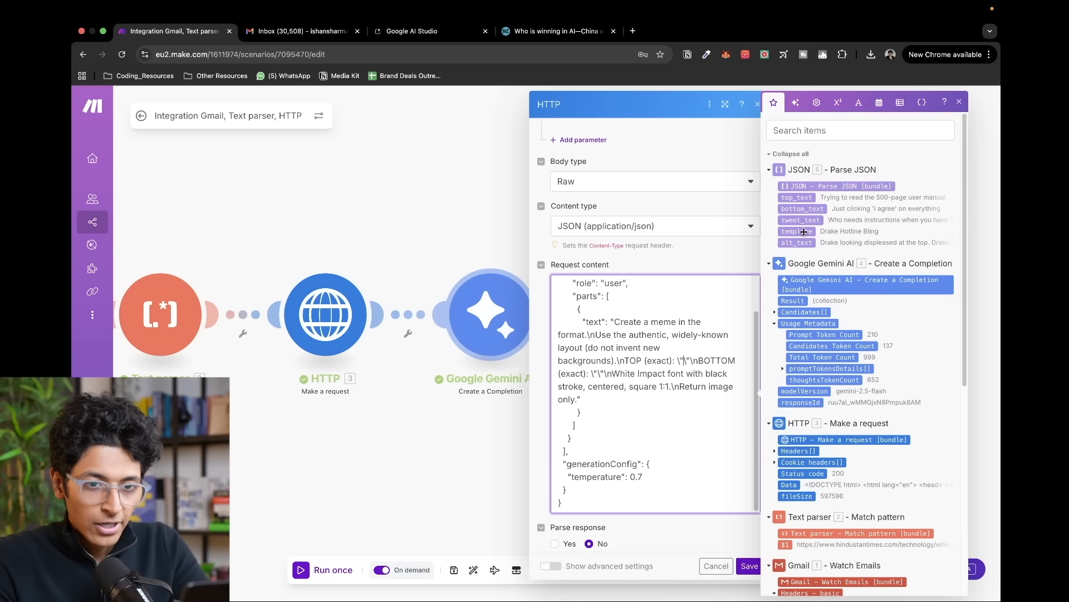
{"action": "left_click", "coordinate": [798, 194]}
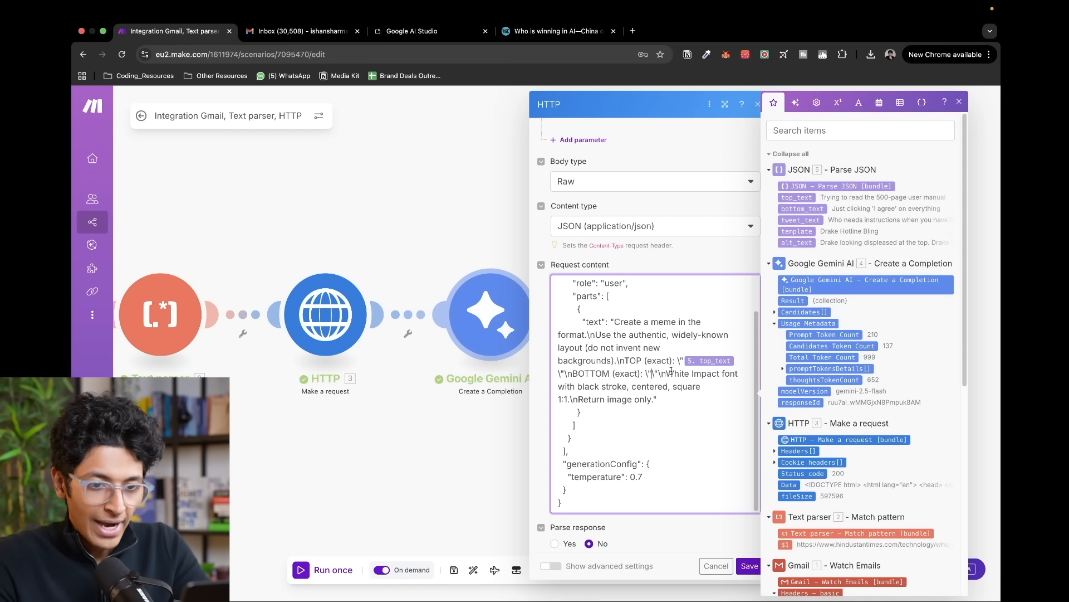
{"action": "left_click", "coordinate": [798, 208]}
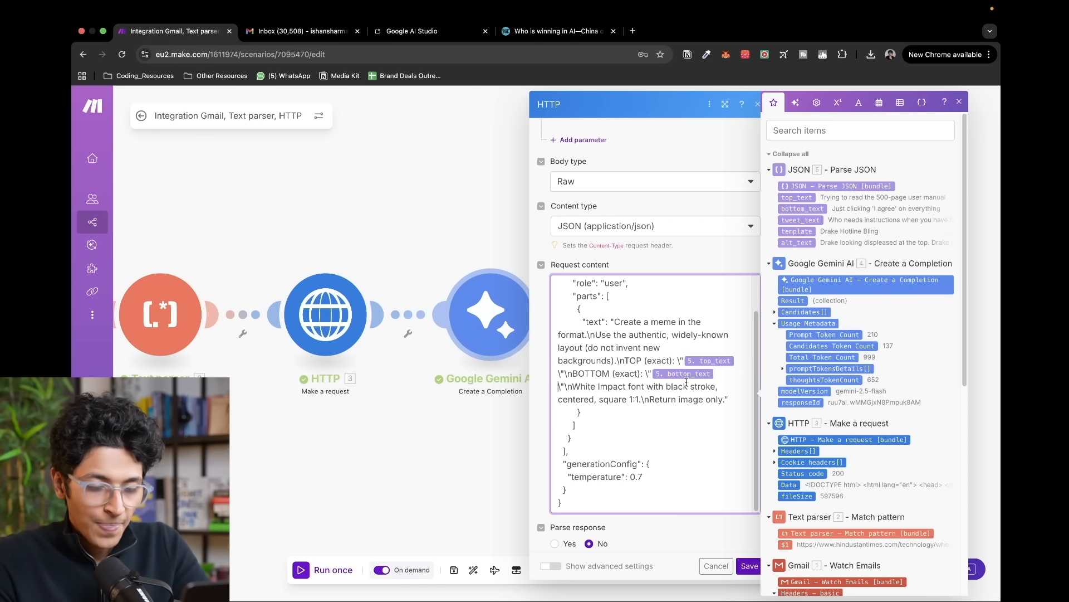
{"action": "left_click", "coordinate": [706, 322]}
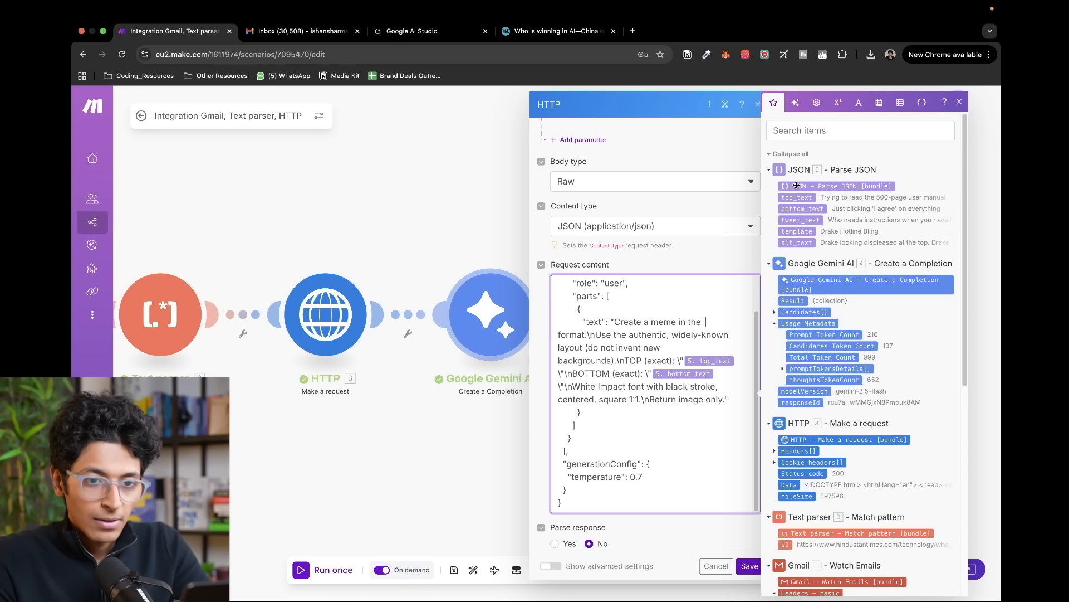
{"action": "left_click", "coordinate": [798, 231]}
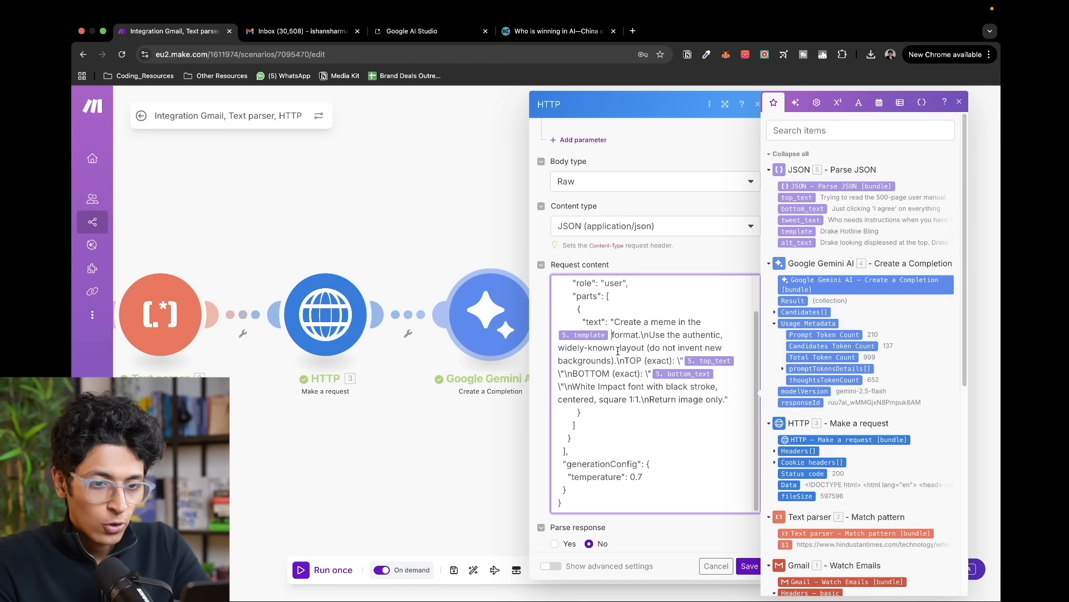
{"action": "left_click", "coordinate": [791, 229]}
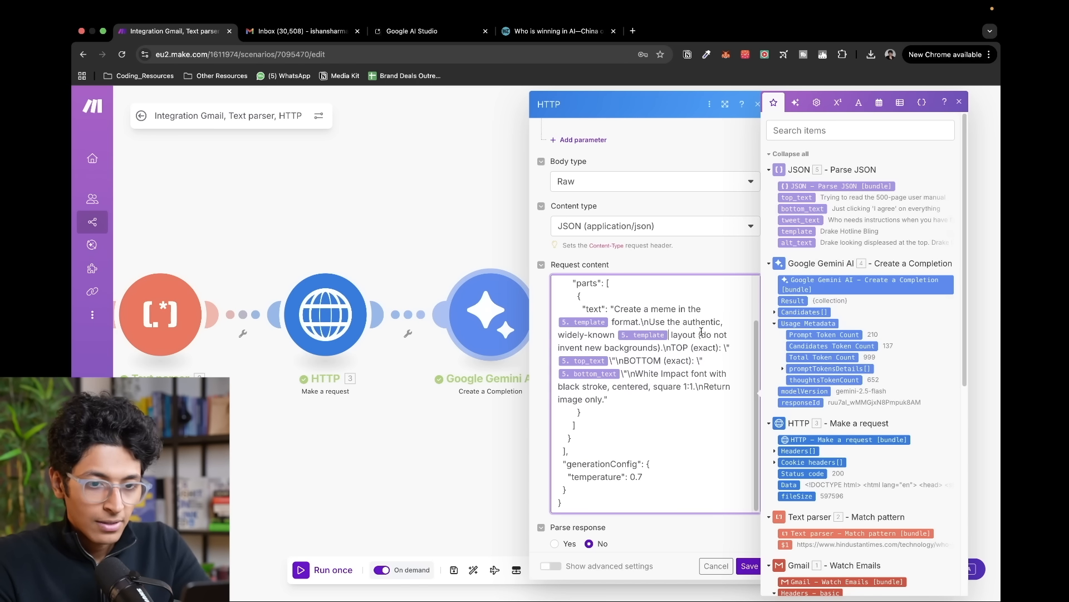
{"action": "scroll", "coordinate": [671, 361], "scroll_direction": "up", "scroll_amount": 5}
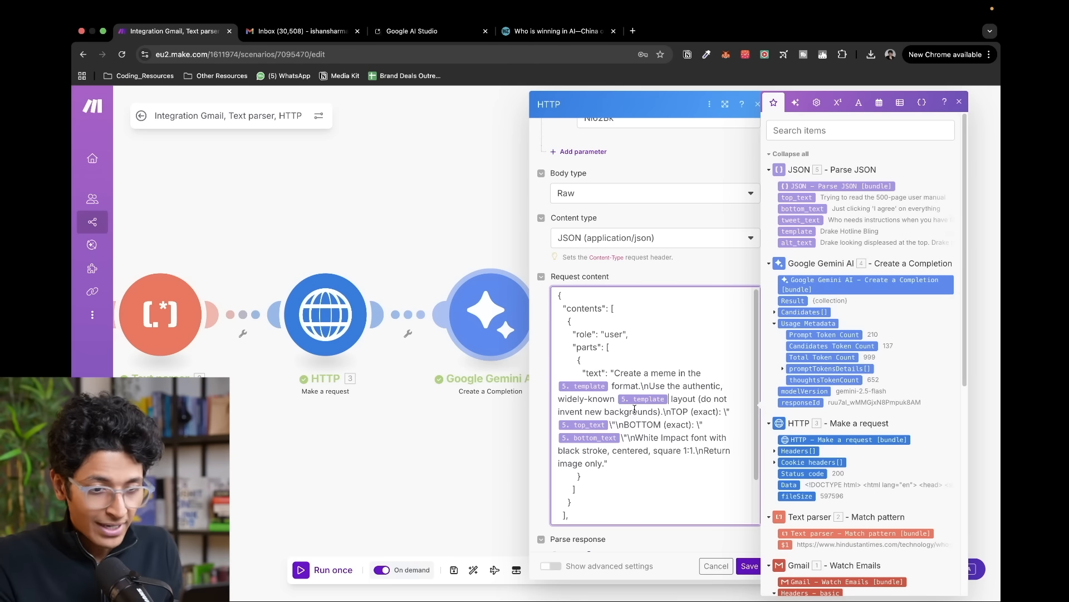
{"action": "scroll", "coordinate": [680, 410], "scroll_direction": "down", "scroll_amount": 2}
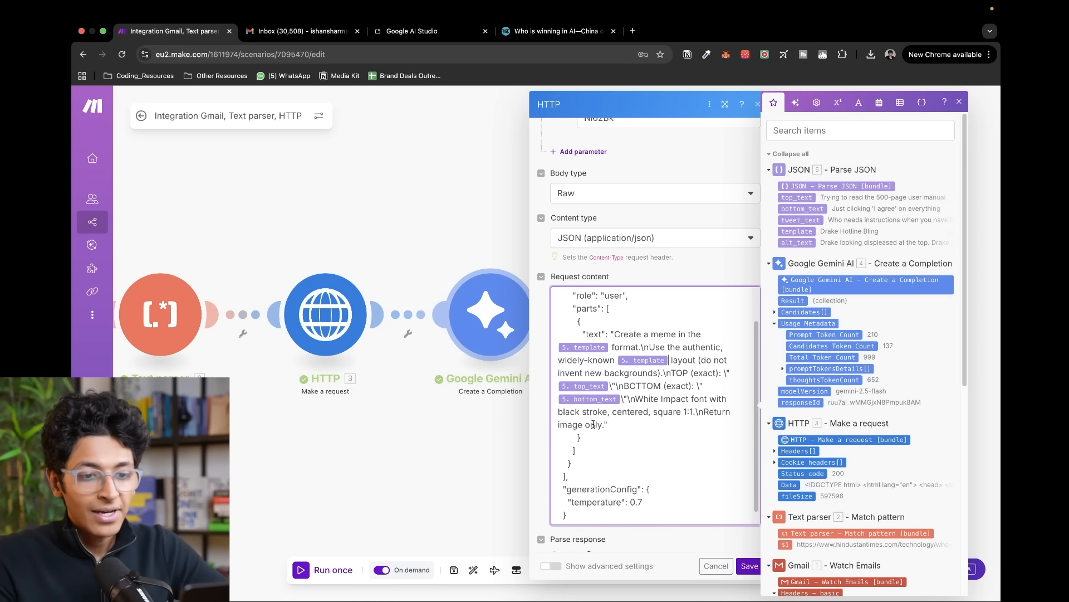
{"action": "scroll", "coordinate": [593, 424], "scroll_direction": "up", "scroll_amount": 3}
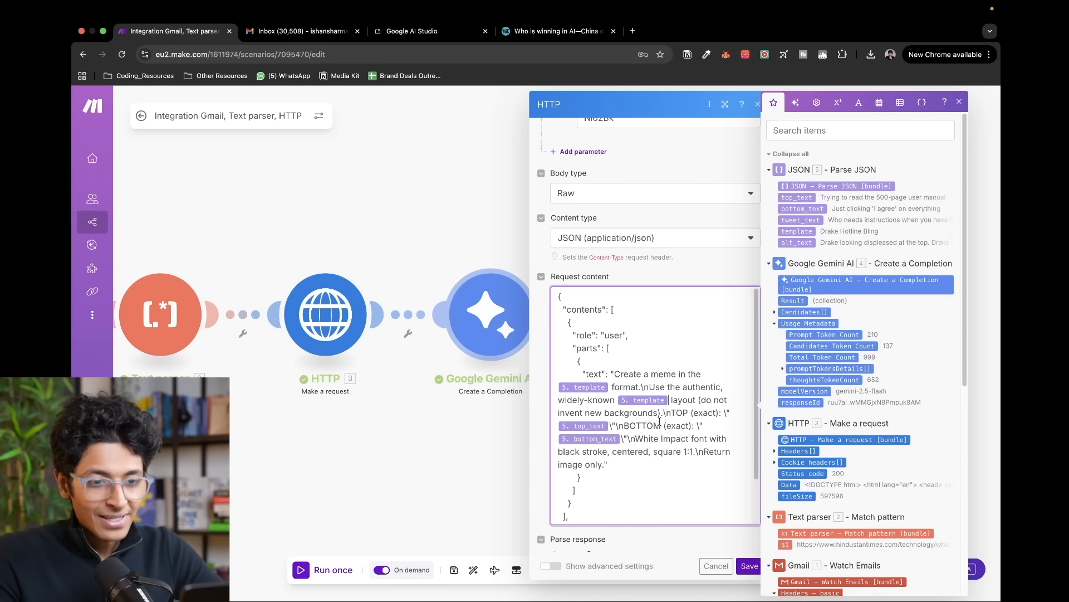
{"action": "scroll", "coordinate": [660, 421], "scroll_direction": "down", "scroll_amount": 5}
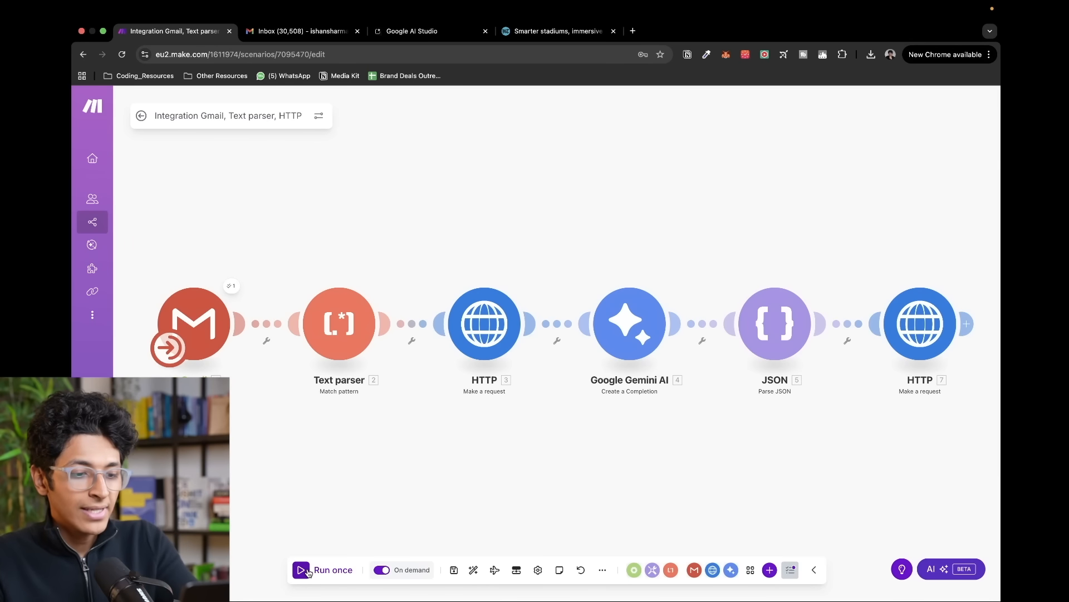
Step: Run the scenario once and open HTTP module 7's results showing status 200
{"action": "left_click", "coordinate": [303, 571]}
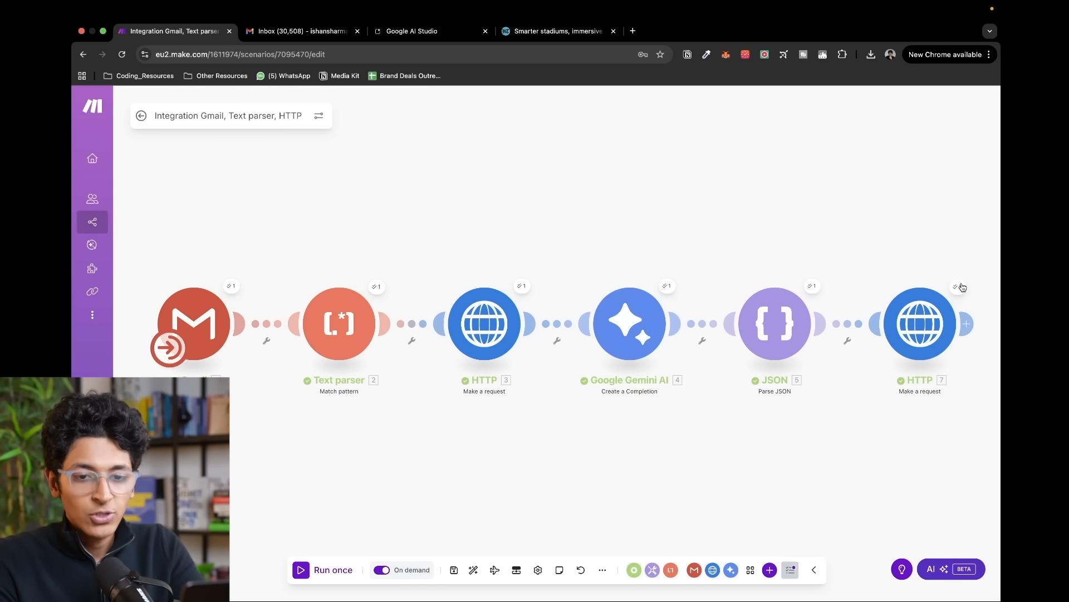
{"action": "left_click", "coordinate": [958, 289]}
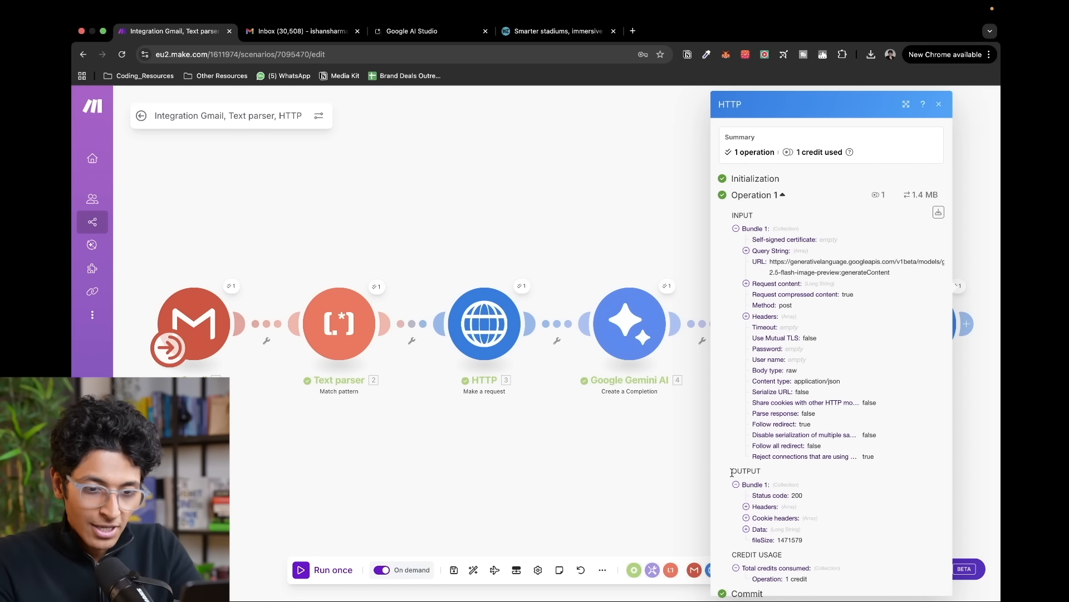
Step: Expand the response Data and inspect the base64 image/png string, 1471579 characters long
{"action": "left_click", "coordinate": [747, 529]}
{"action": "scroll", "coordinate": [765, 532], "scroll_direction": "down", "scroll_amount": 5}
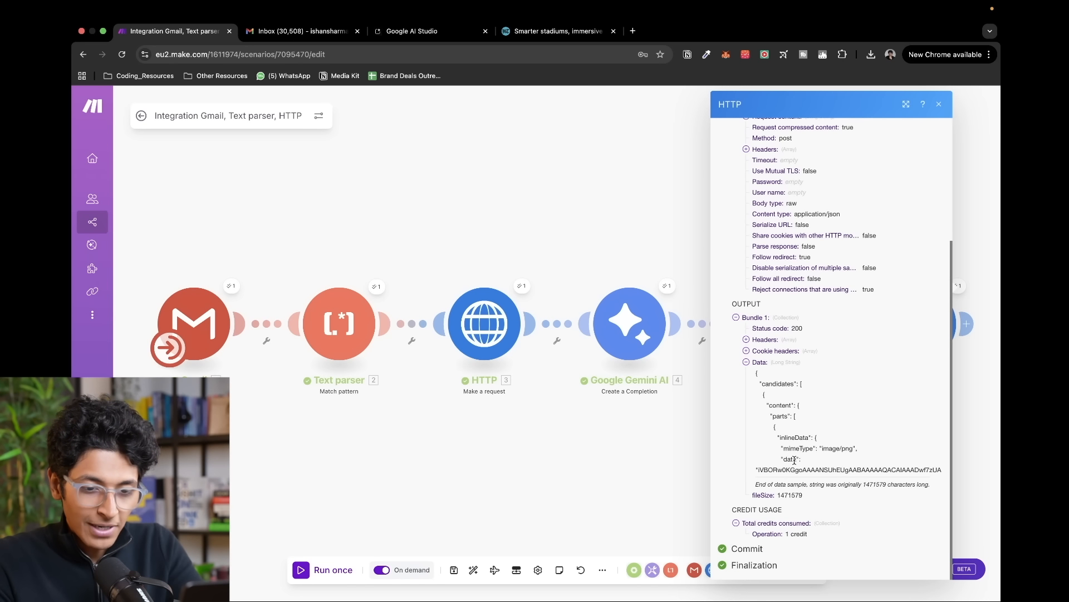
{"action": "left_click_drag", "start_coordinate": [783, 457], "coordinate": [796, 458]}
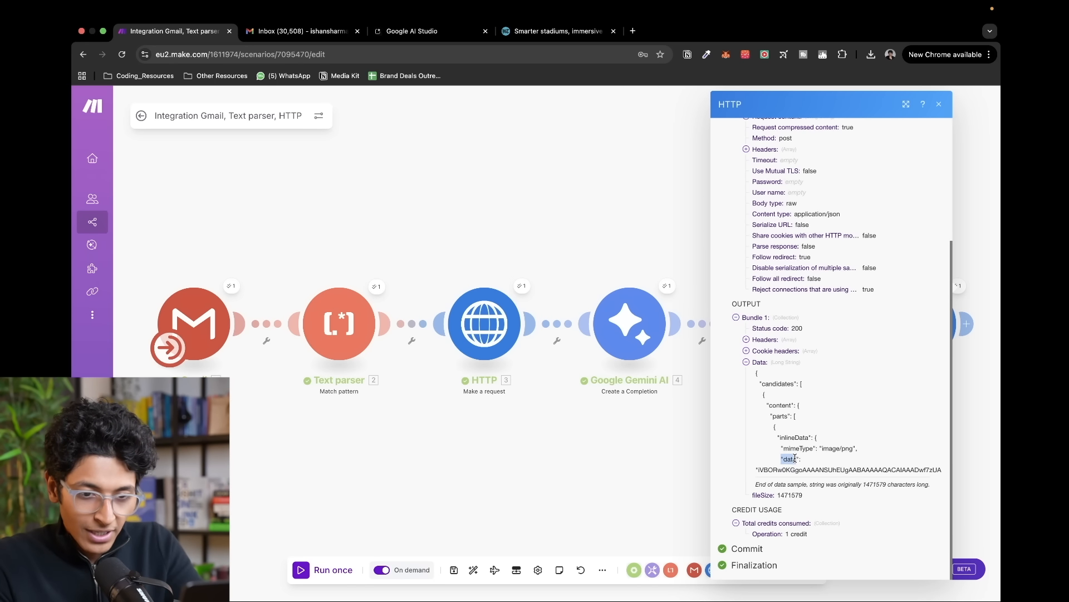
{"action": "scroll", "coordinate": [795, 457], "scroll_direction": "up", "scroll_amount": 5}
{"action": "scroll", "coordinate": [723, 441], "scroll_direction": "down", "scroll_amount": 2}
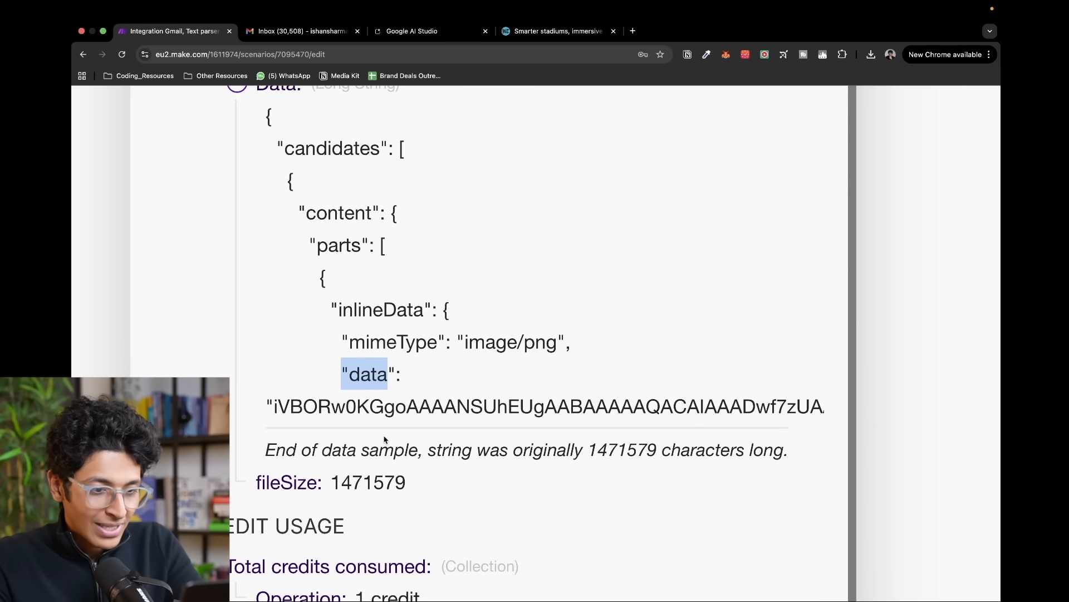
{"action": "left_click_drag", "start_coordinate": [273, 407], "coordinate": [765, 408]}
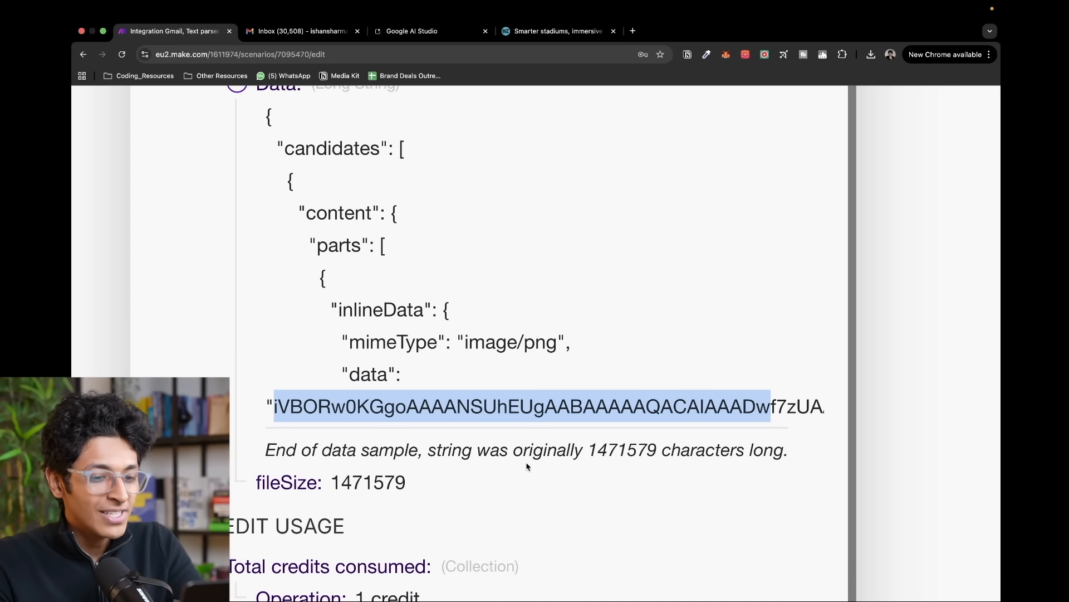
{"action": "left_click_drag", "start_coordinate": [426, 449], "coordinate": [783, 452]}
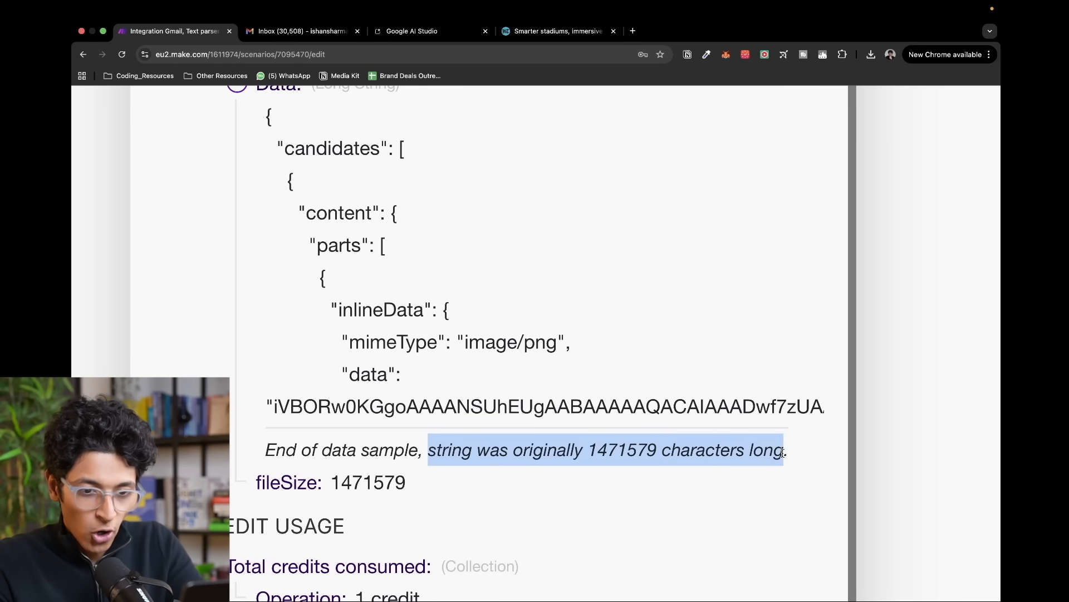
{"action": "left_click", "coordinate": [742, 447]}
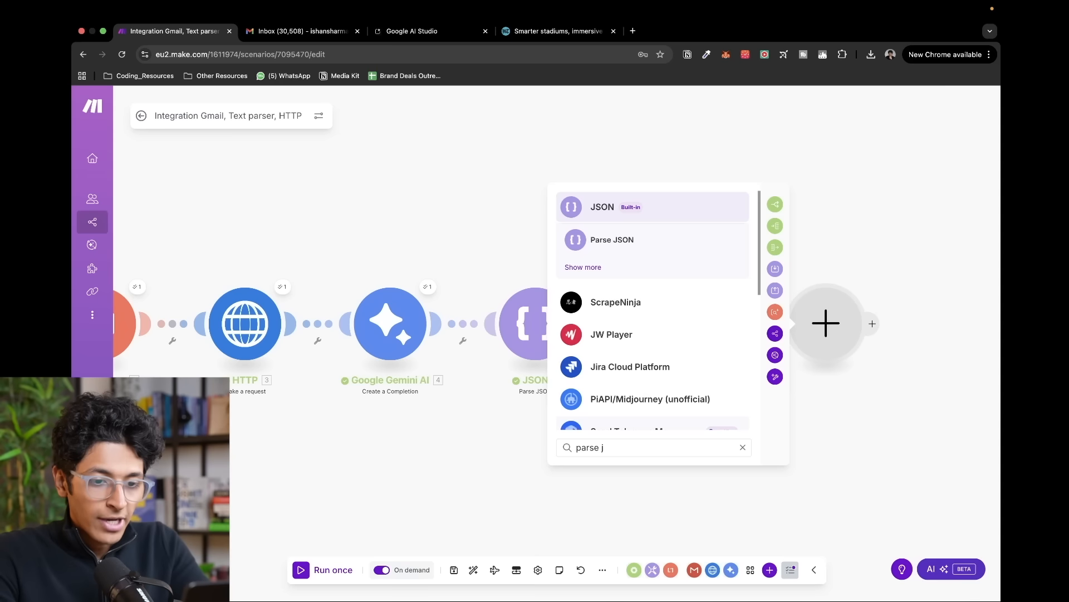
Step: Add a Parse JSON module after the HTTP call and open, then close, its new data structure setup
{"action": "type", "text": "son"}
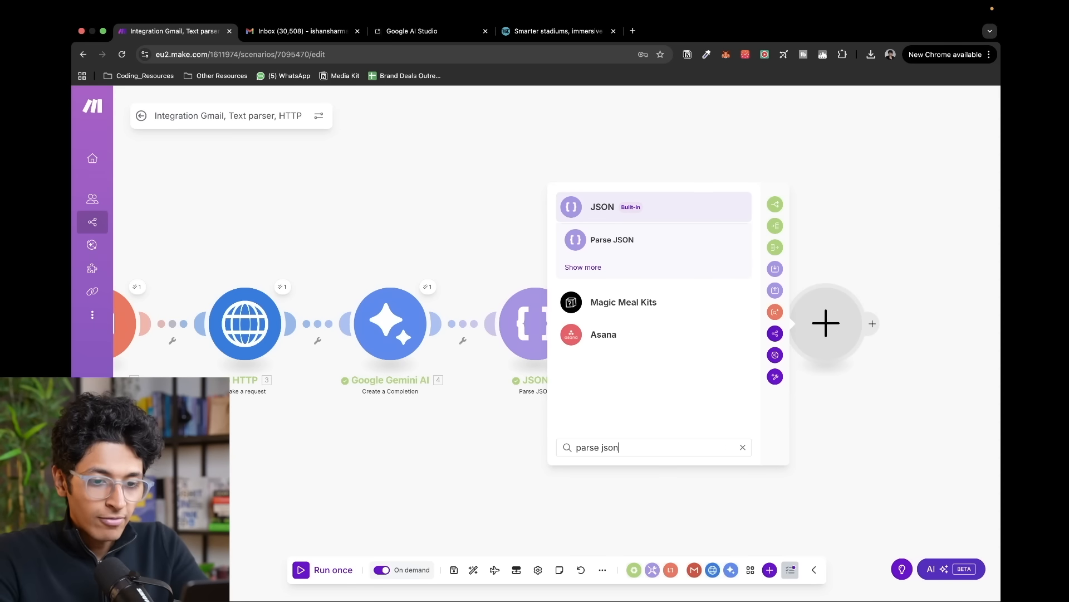
{"action": "left_click", "coordinate": [660, 236]}
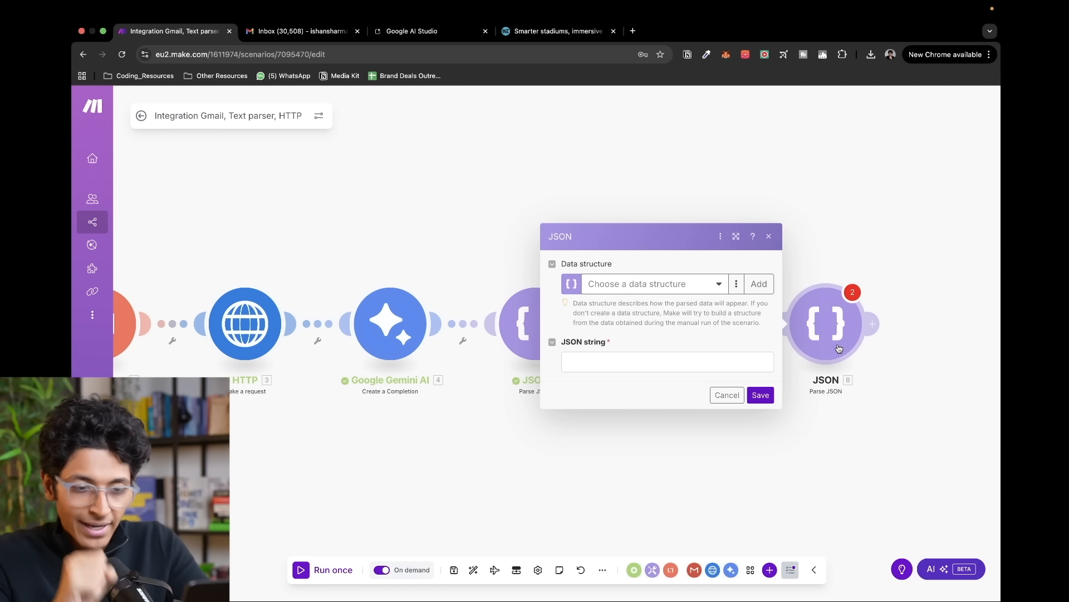
{"action": "left_click", "coordinate": [719, 284]}
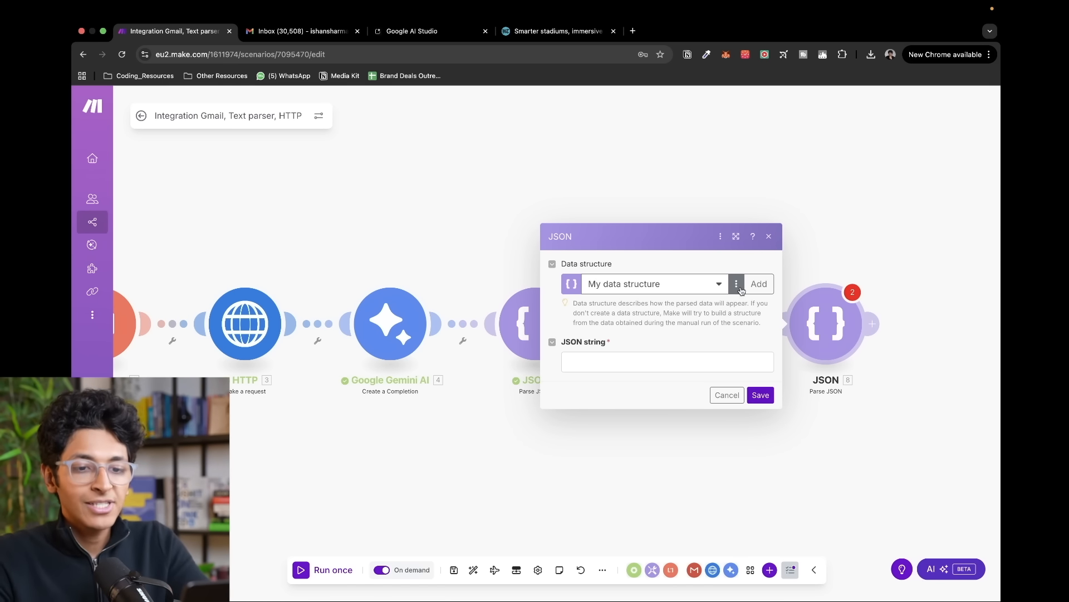
{"action": "left_click", "coordinate": [758, 285]}
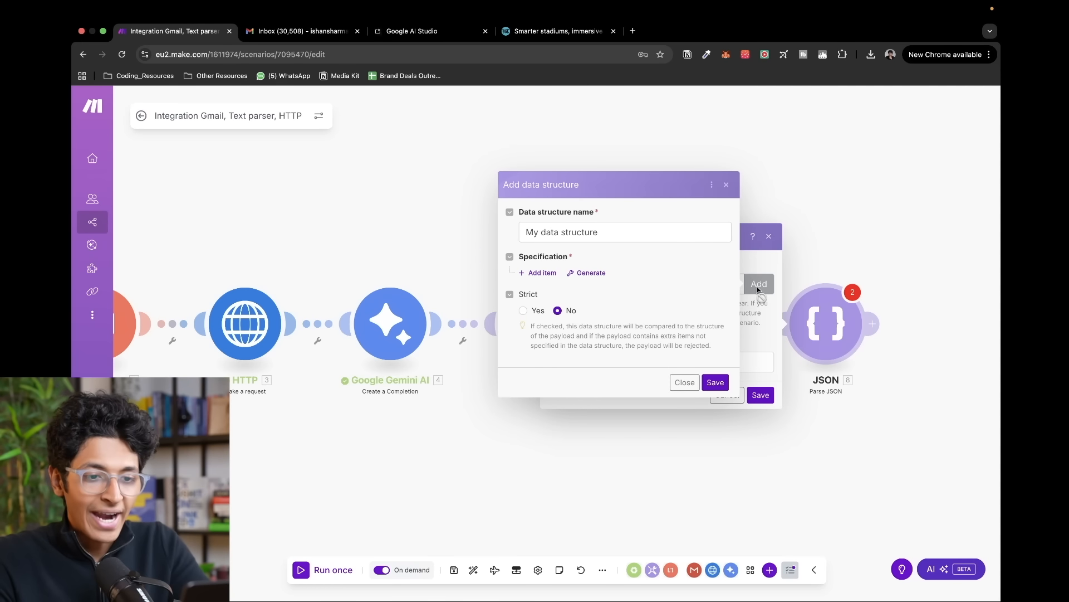
{"action": "left_click", "coordinate": [582, 273]}
{"action": "left_click", "coordinate": [671, 274]}
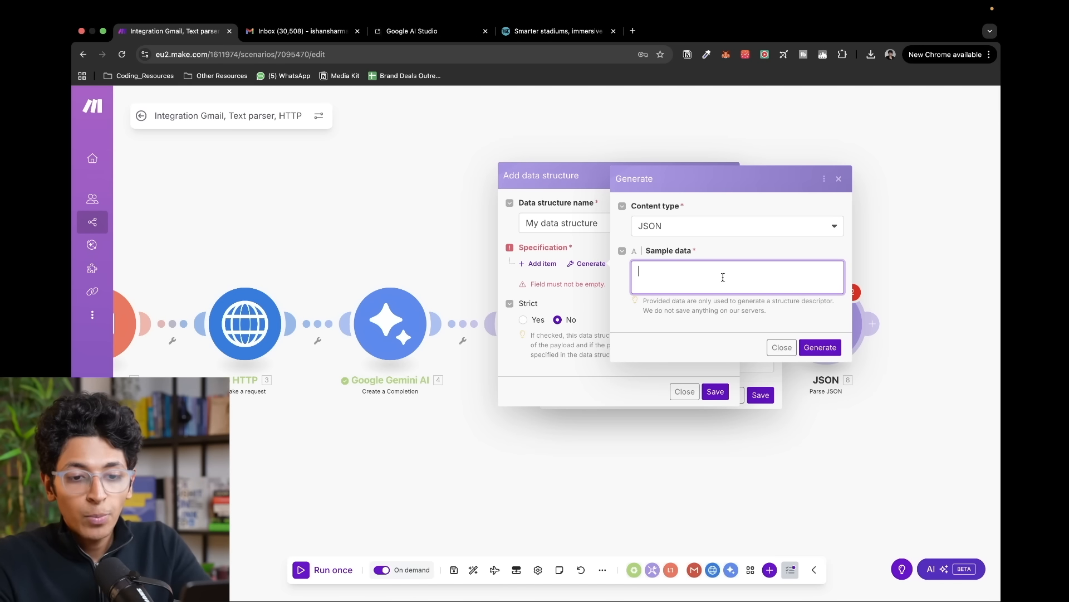
{"action": "left_click", "coordinate": [839, 179]}
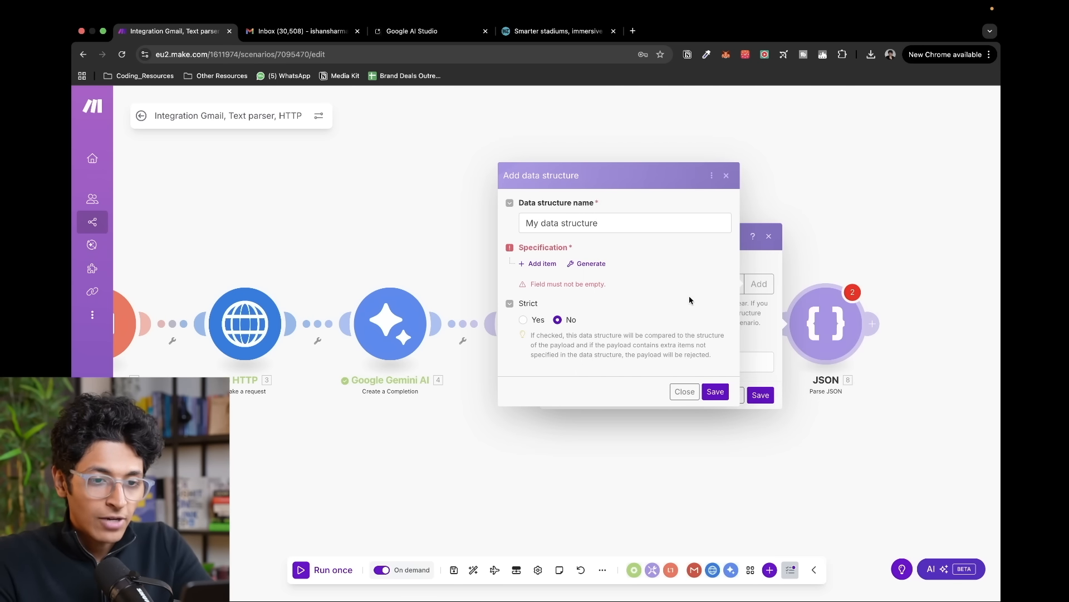
{"action": "left_click", "coordinate": [725, 177]}
Step: Open the existing data structure and review its candidates, content, parts, inline_data and data fields
{"action": "left_click", "coordinate": [718, 285]}
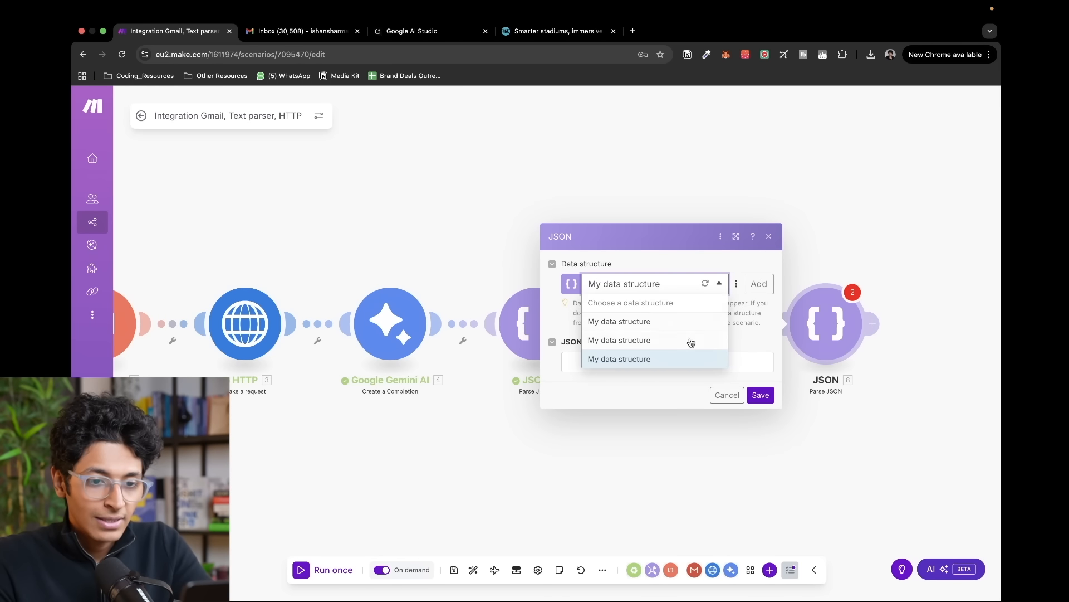
{"action": "left_click", "coordinate": [690, 358]}
{"action": "left_click", "coordinate": [737, 284]}
{"action": "left_click", "coordinate": [730, 304]}
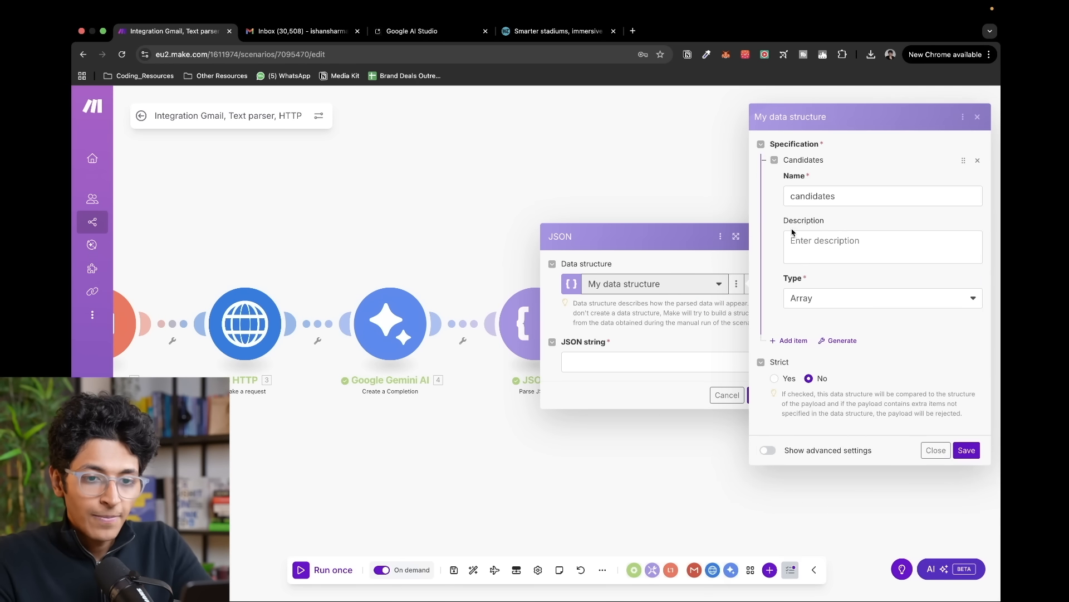
{"action": "double_click", "coordinate": [809, 183]}
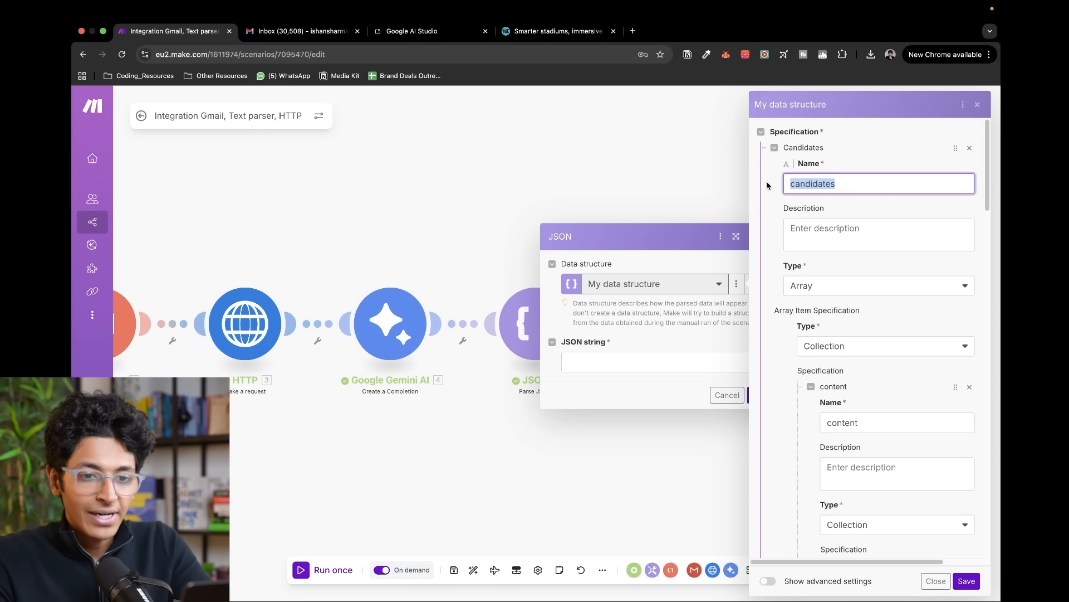
{"action": "scroll", "coordinate": [817, 347], "scroll_direction": "down", "scroll_amount": 2}
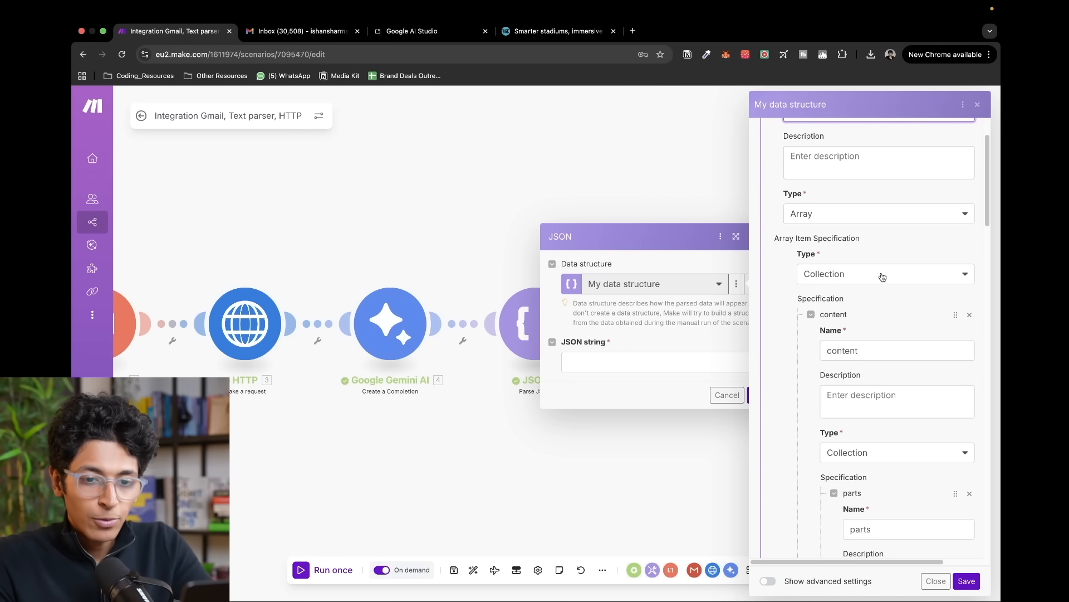
{"action": "scroll", "coordinate": [883, 277], "scroll_direction": "down", "scroll_amount": 3}
{"action": "left_click", "coordinate": [871, 246]}
{"action": "left_click_drag", "start_coordinate": [871, 246], "coordinate": [824, 246]}
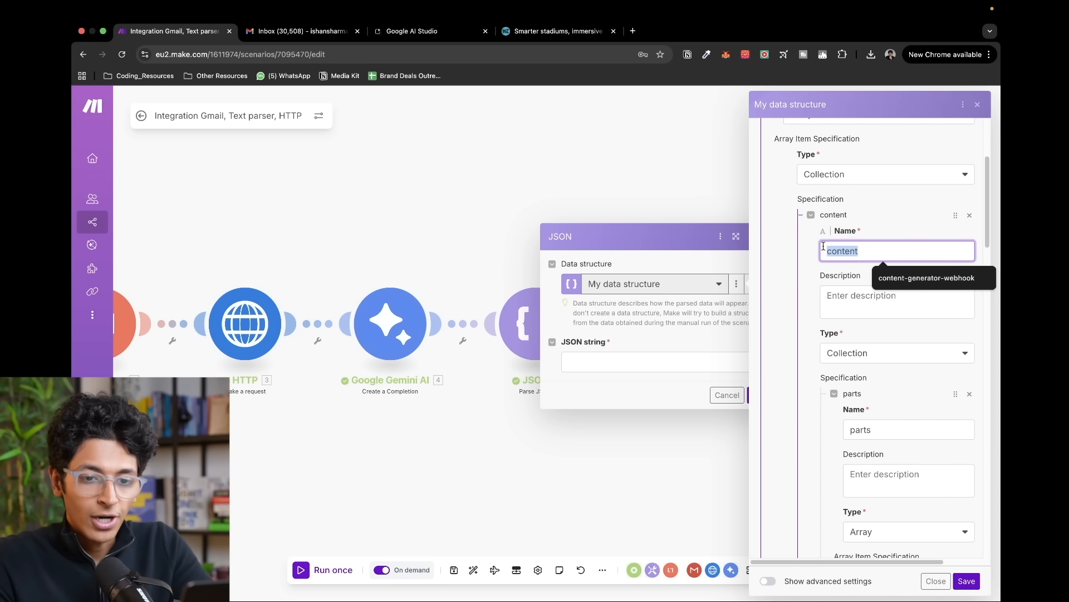
{"action": "left_click_drag", "start_coordinate": [880, 430], "coordinate": [843, 431]}
{"action": "scroll", "coordinate": [841, 432], "scroll_direction": "down", "scroll_amount": 3}
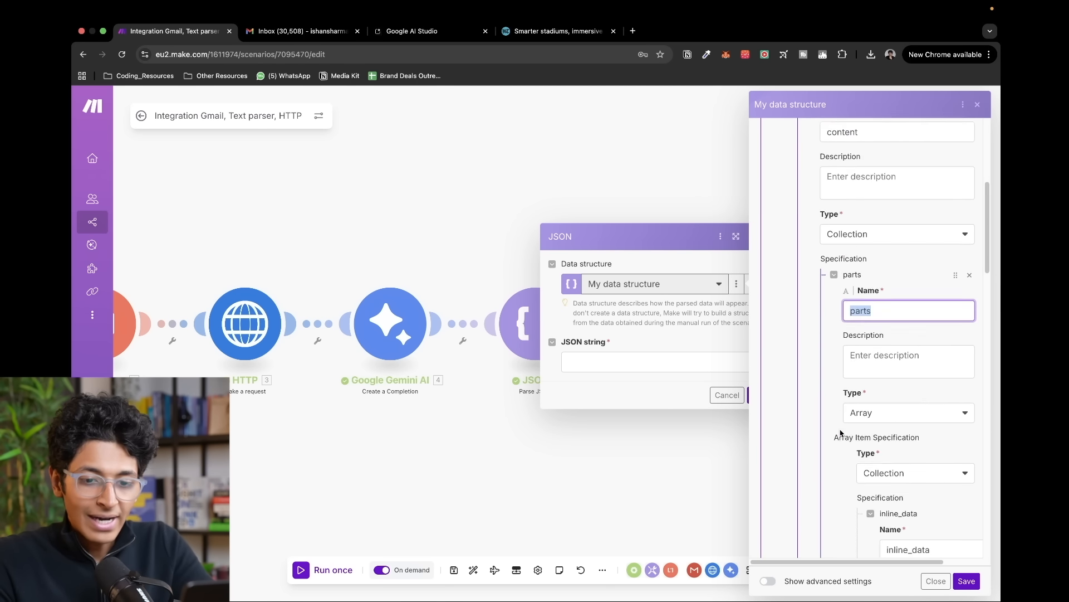
{"action": "scroll", "coordinate": [841, 432], "scroll_direction": "down", "scroll_amount": 2}
{"action": "left_click_drag", "start_coordinate": [931, 490], "coordinate": [882, 491]}
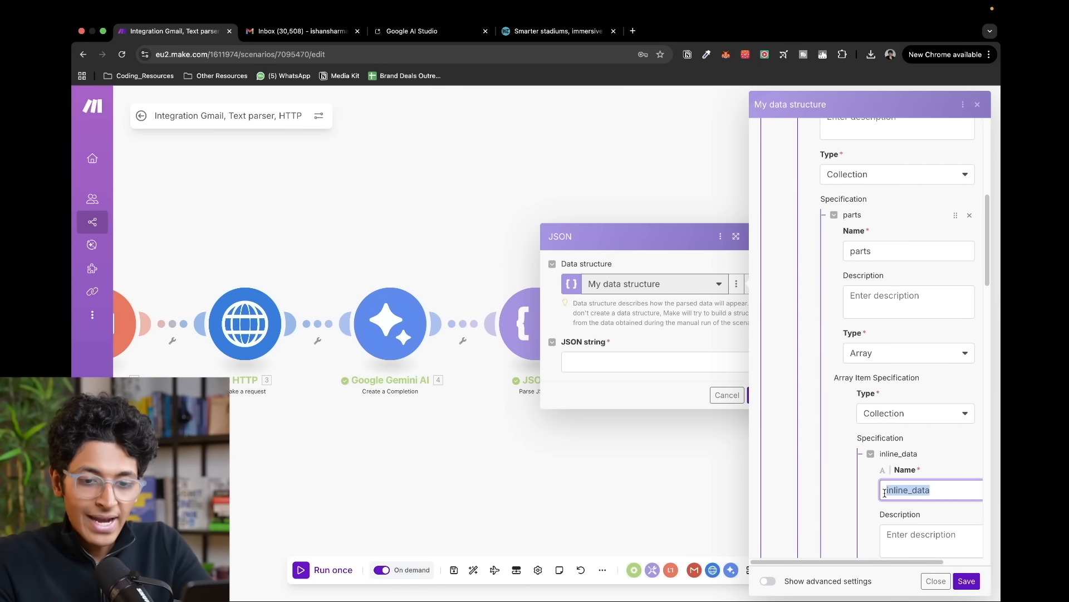
{"action": "scroll", "coordinate": [882, 493], "scroll_direction": "down", "scroll_amount": 5}
{"action": "scroll", "coordinate": [882, 494], "scroll_direction": "down", "scroll_amount": 1}
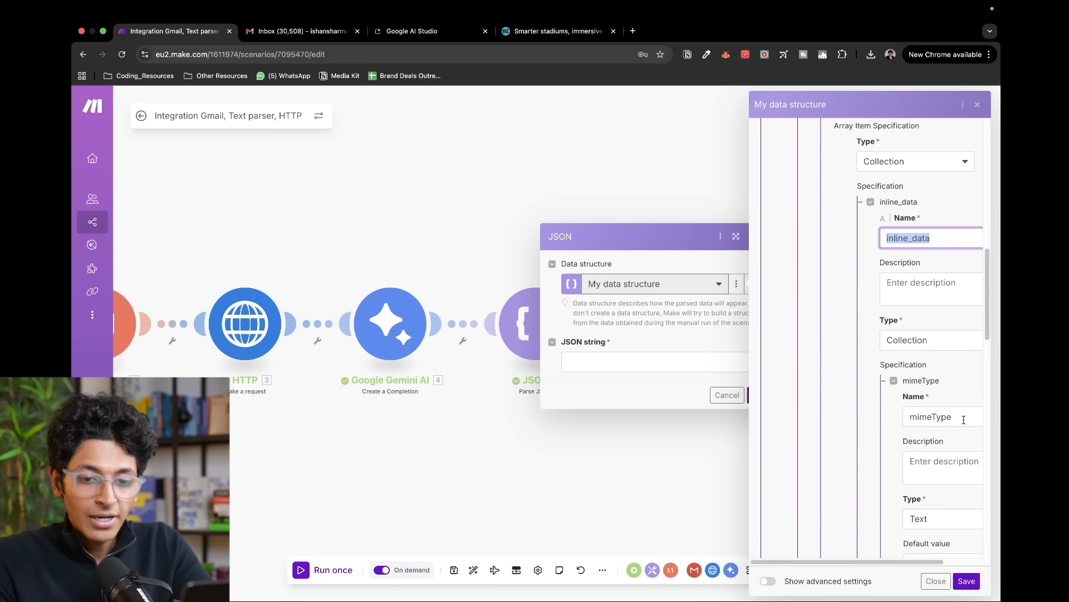
{"action": "left_click_drag", "start_coordinate": [964, 420], "coordinate": [904, 419]}
{"action": "scroll", "coordinate": [902, 422], "scroll_direction": "down", "scroll_amount": 3}
{"action": "scroll", "coordinate": [928, 453], "scroll_direction": "down", "scroll_amount": 3}
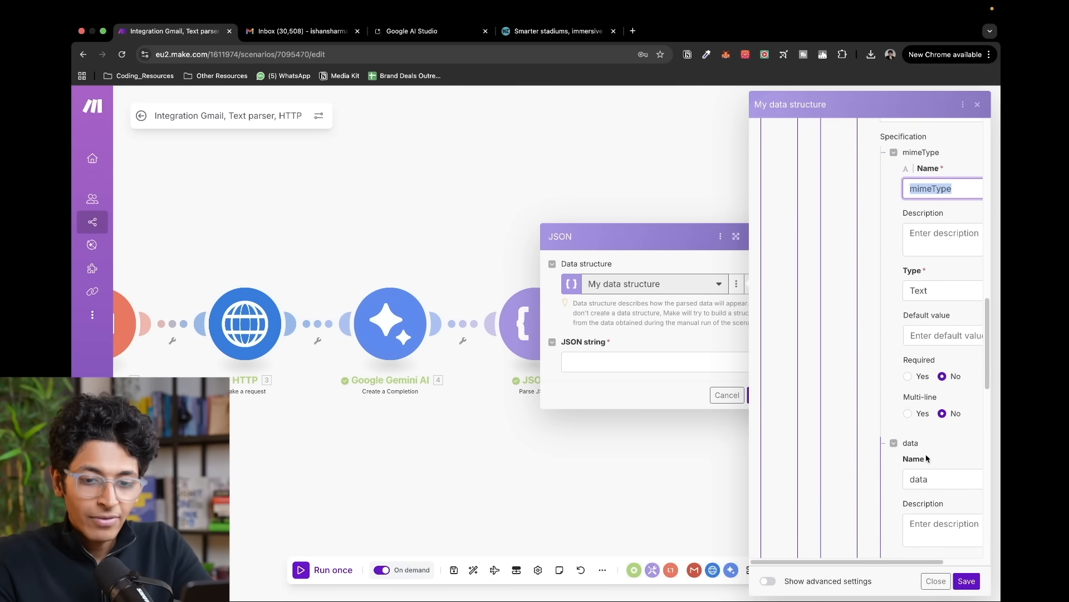
{"action": "double_click", "coordinate": [916, 477]}
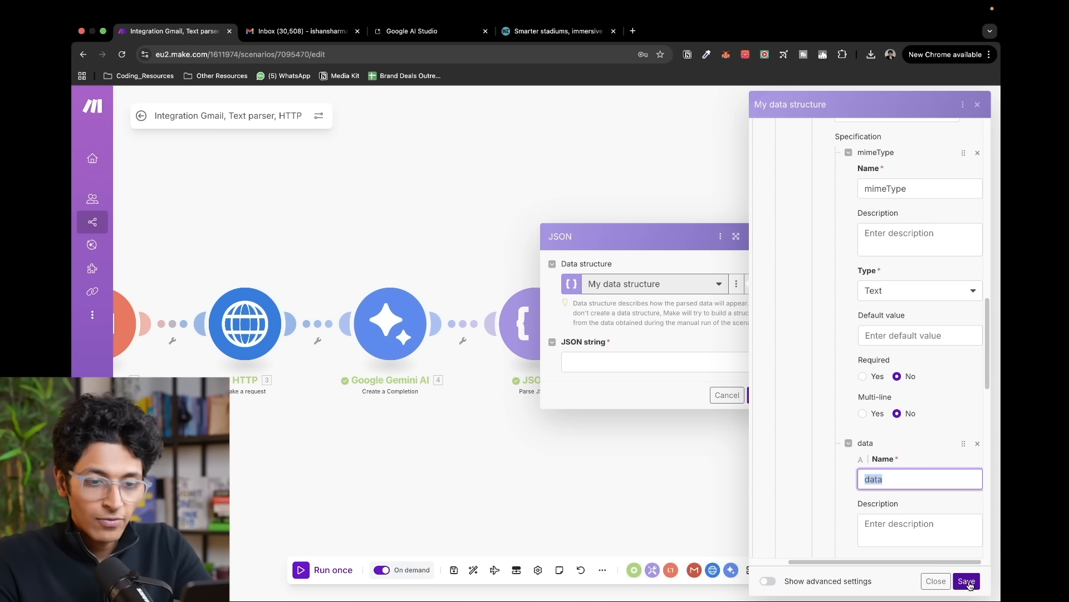
Step: Save the structure, map HTTP 7's Data into the JSON string and save the module
{"action": "left_click", "coordinate": [625, 362]}
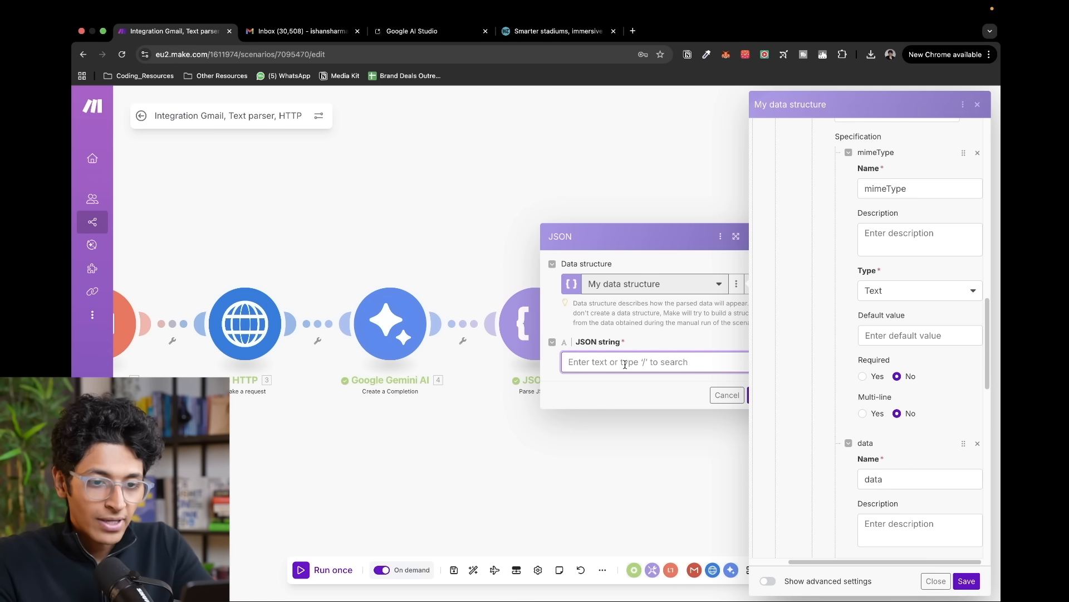
{"action": "left_click", "coordinate": [966, 580]}
{"action": "left_click", "coordinate": [655, 363]}
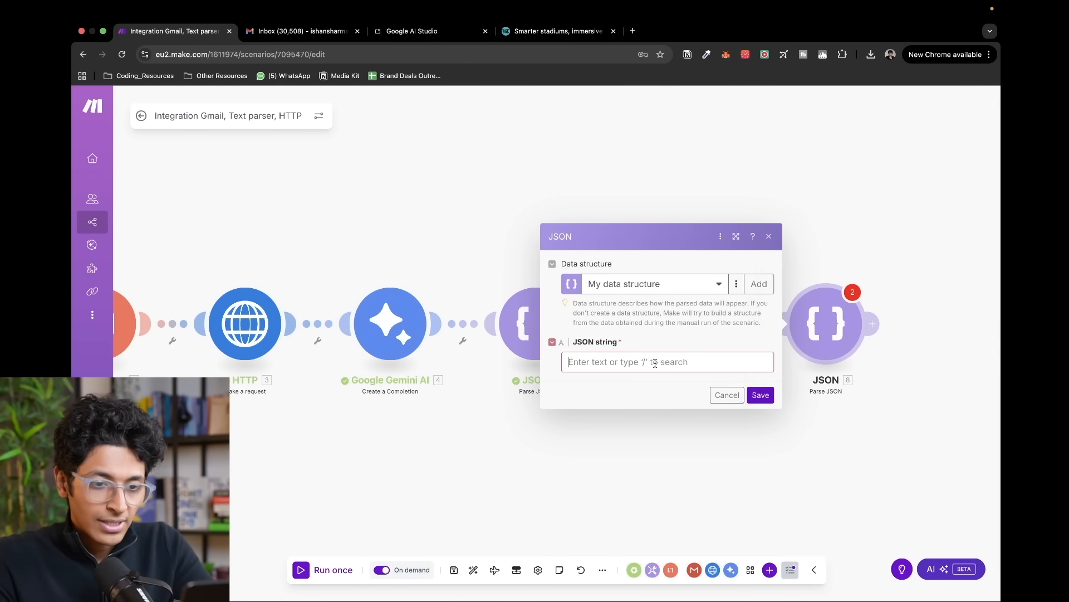
{"action": "left_click_drag", "start_coordinate": [803, 233], "coordinate": [624, 362]}
{"action": "left_click", "coordinate": [721, 336]}
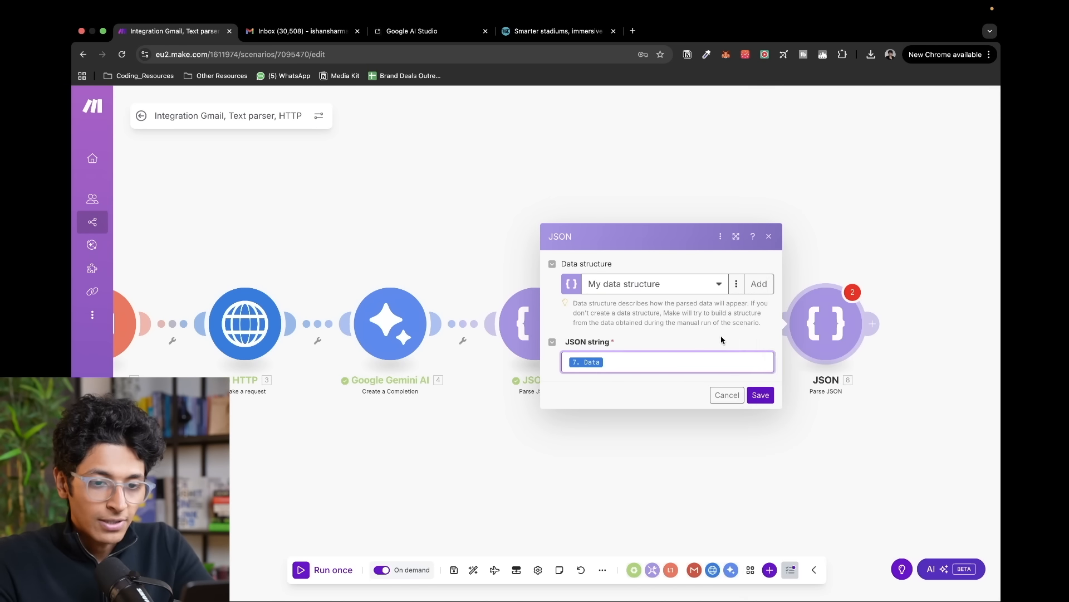
{"action": "left_click", "coordinate": [760, 395]}
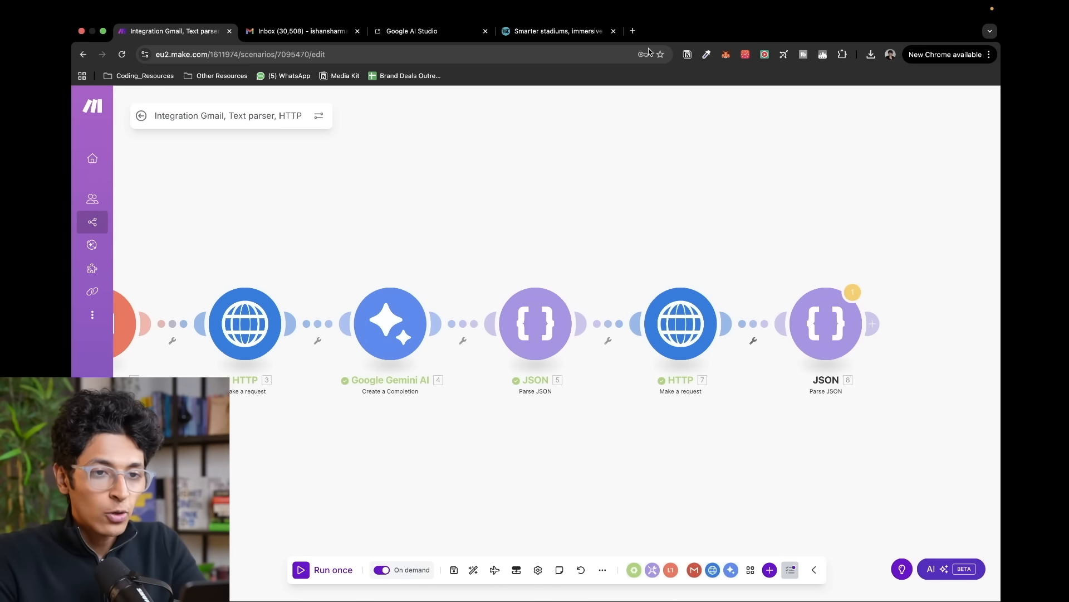
{"action": "left_click", "coordinate": [633, 31]}
Step: Search for Cloudinary, log in with Google and view the console dashboard's cloud name
{"action": "type", "text": "cloudinary"}
{"action": "key", "text": "Return"}
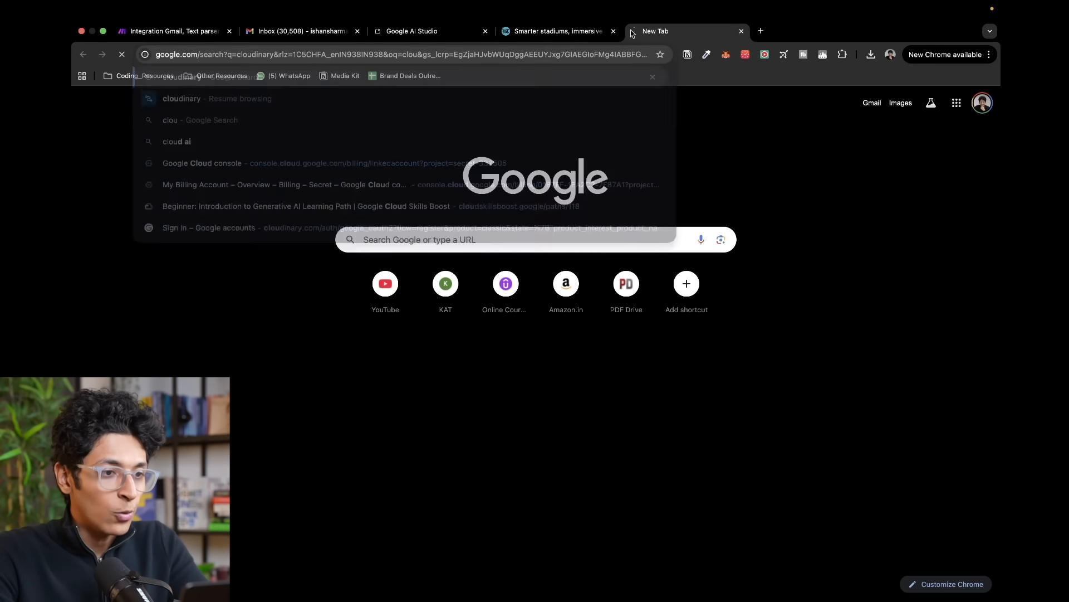
{"action": "left_click", "coordinate": [189, 233]}
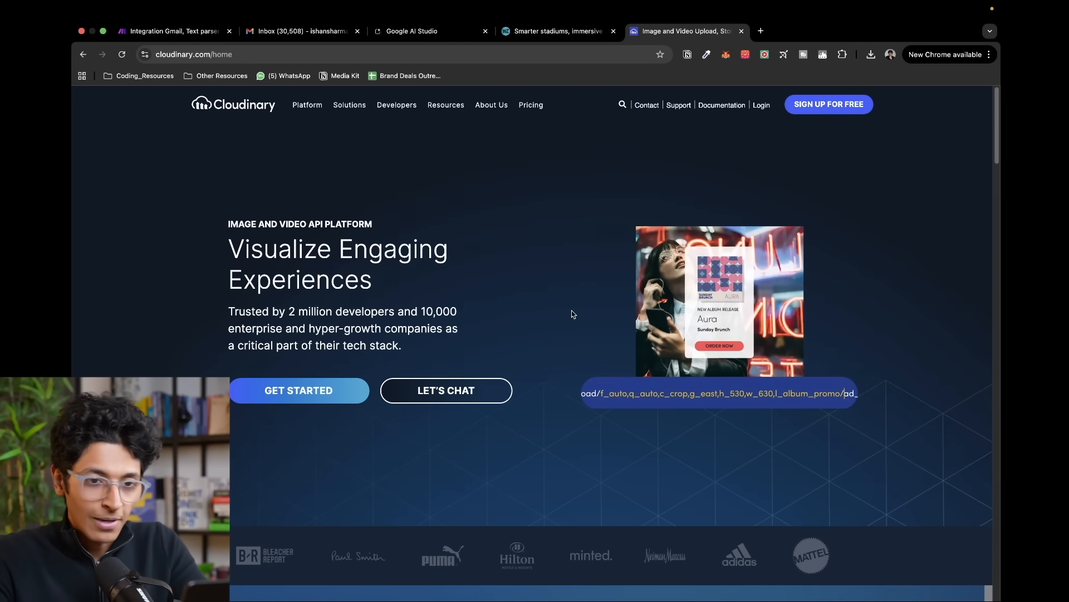
{"action": "left_click", "coordinate": [762, 105]}
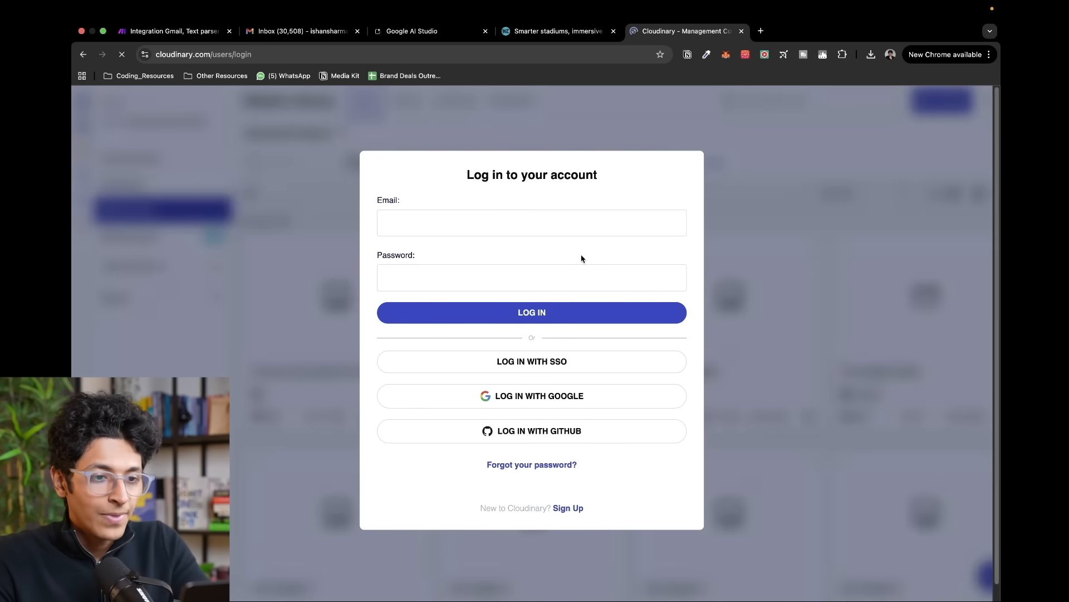
{"action": "left_click", "coordinate": [535, 396]}
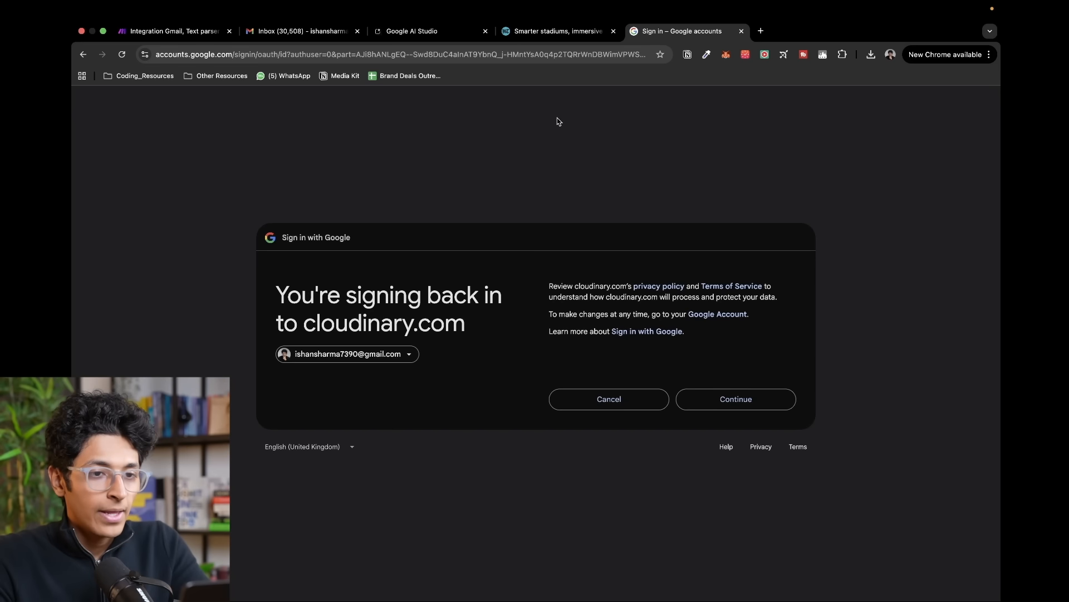
{"action": "left_click", "coordinate": [736, 398]}
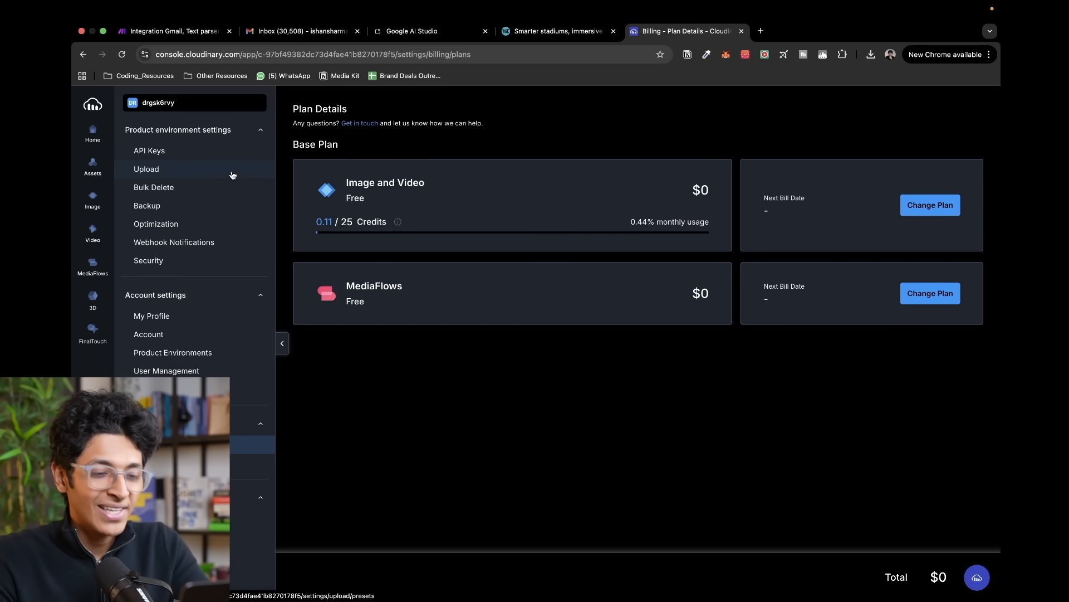
{"action": "scroll", "coordinate": [325, 243], "scroll_direction": "down", "scroll_amount": 1}
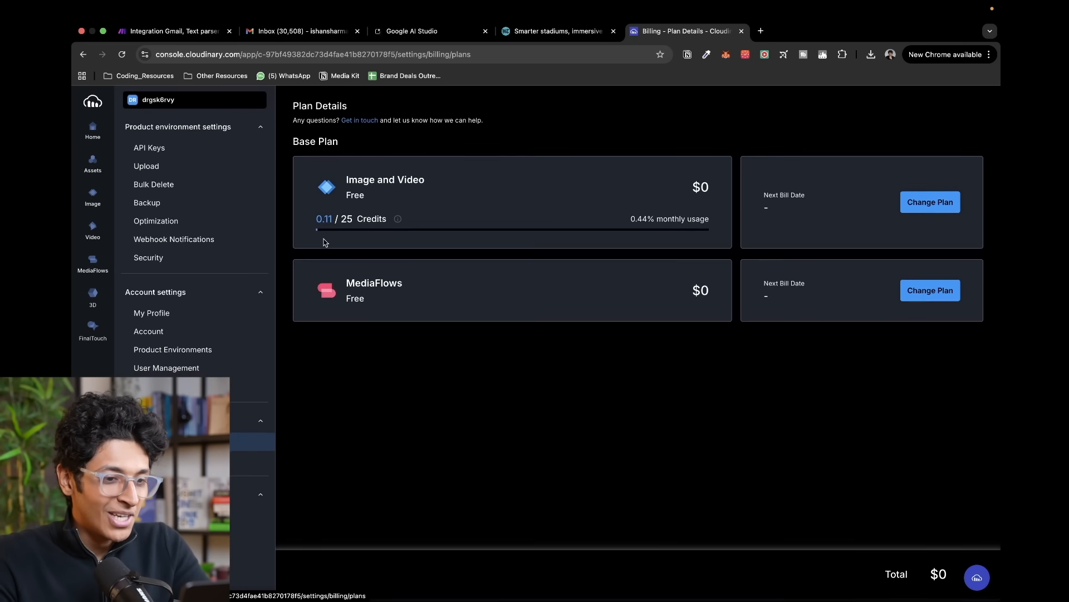
{"action": "left_click", "coordinate": [93, 133]}
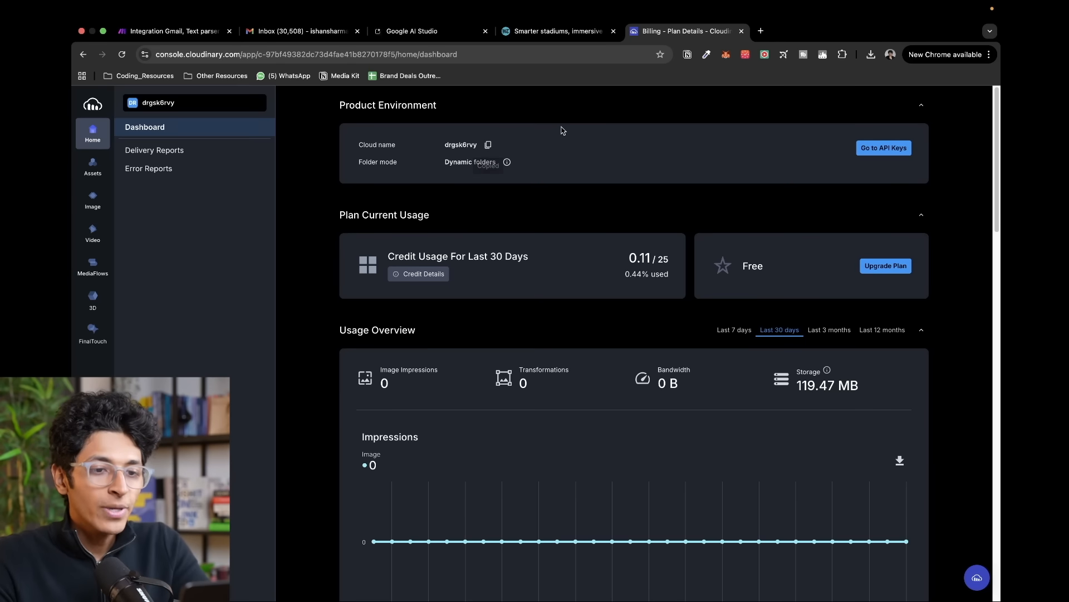
{"action": "left_click", "coordinate": [199, 34]}
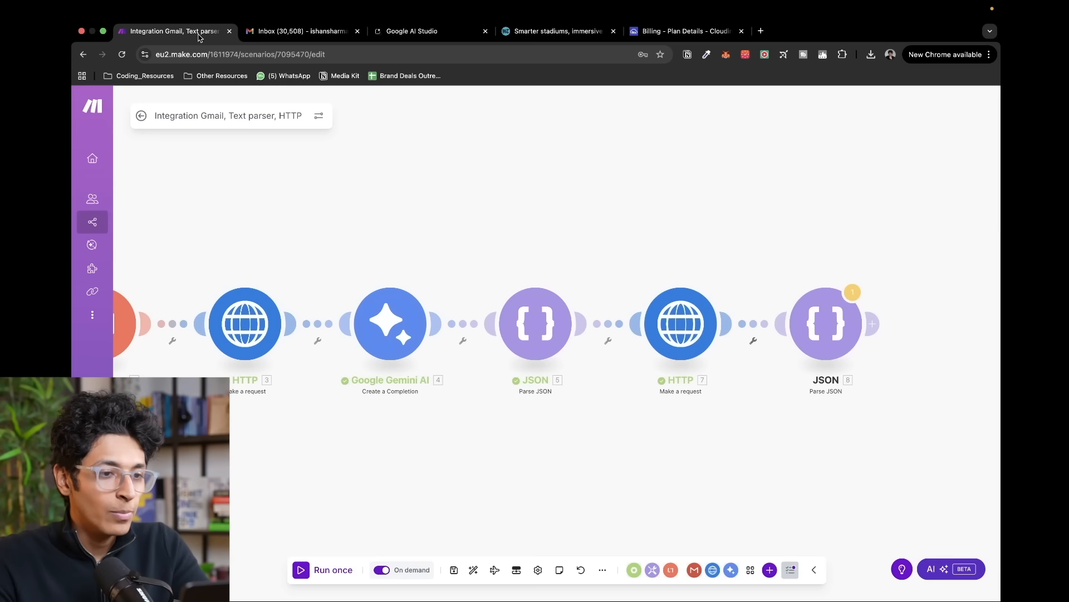
Step: Add an HTTP Make a request module after JSON 8 with method POST
{"action": "left_click", "coordinate": [883, 324]}
{"action": "left_click", "coordinate": [695, 258]}
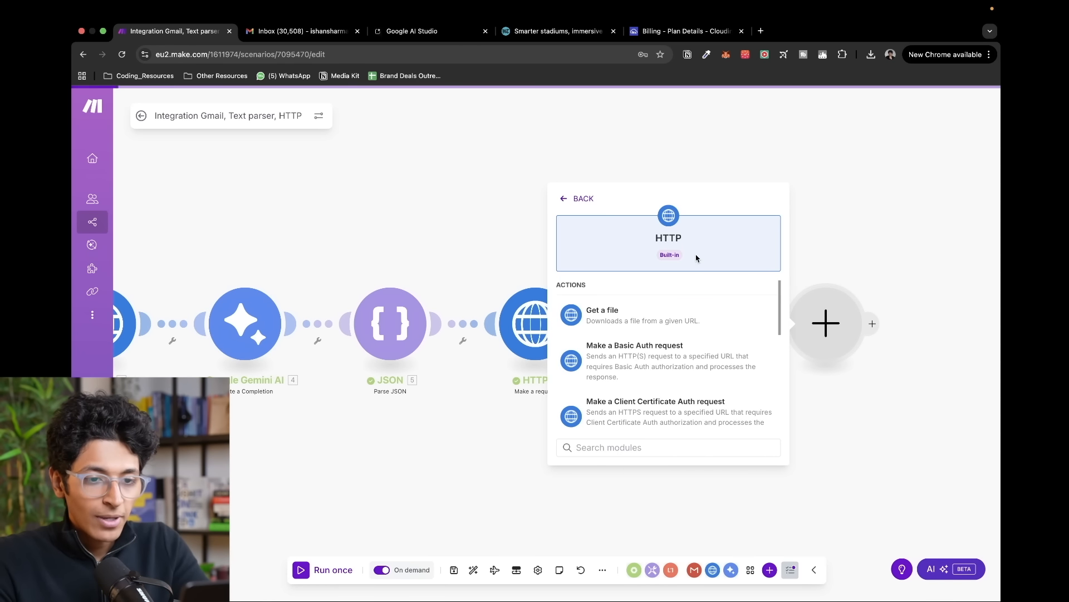
{"action": "scroll", "coordinate": [708, 341], "scroll_direction": "down", "scroll_amount": 3}
{"action": "scroll", "coordinate": [707, 342], "scroll_direction": "down", "scroll_amount": 2}
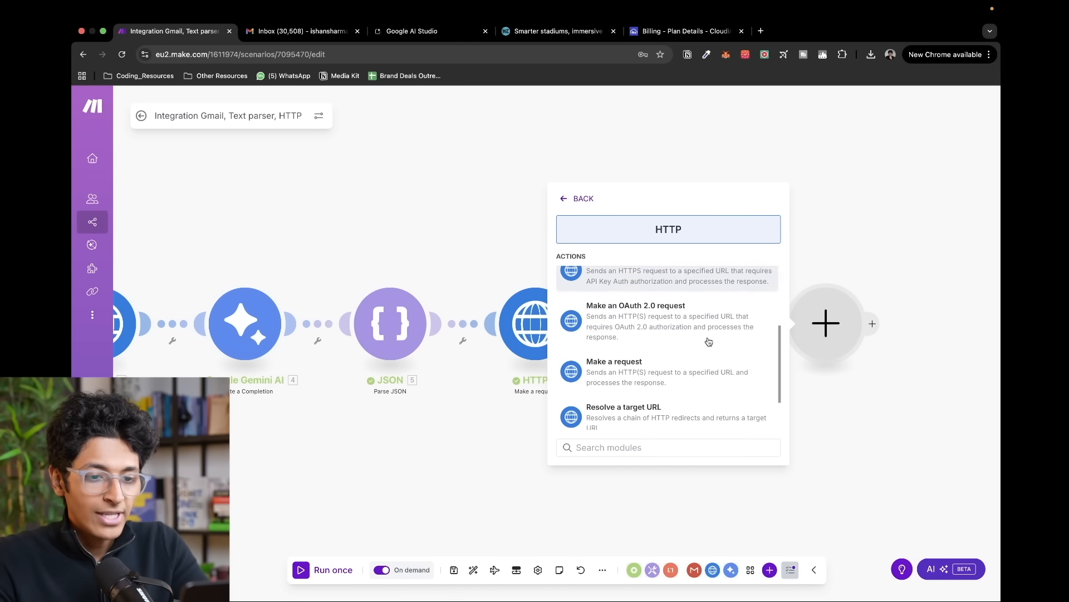
{"action": "left_click", "coordinate": [707, 348]}
{"action": "left_click", "coordinate": [687, 265]}
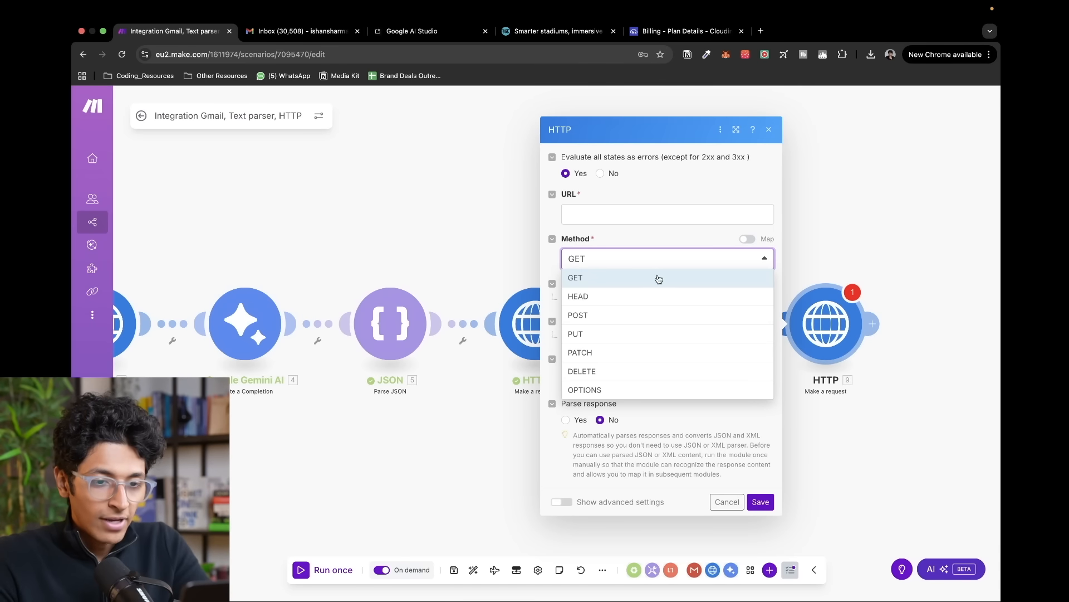
{"action": "left_click", "coordinate": [655, 315]}
Step: Paste the Cloudinary image upload URL and verify its cloud name against the Cloudinary console
{"action": "left_click", "coordinate": [646, 217]}
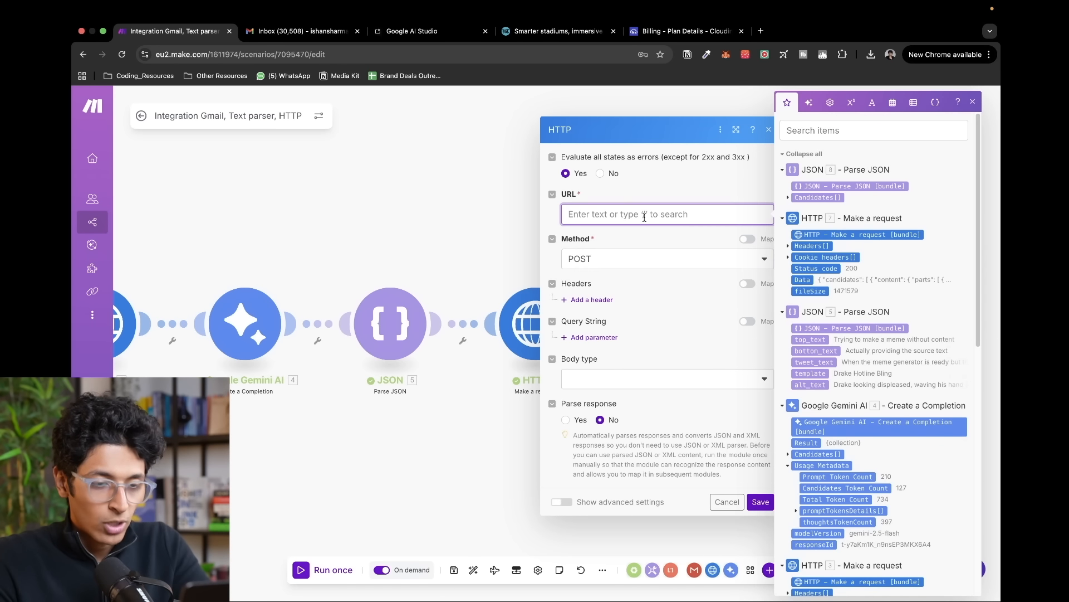
{"action": "type", "text": "https://api.cloudinary.com/v1_1/drgsk6rvy/image/upload"}
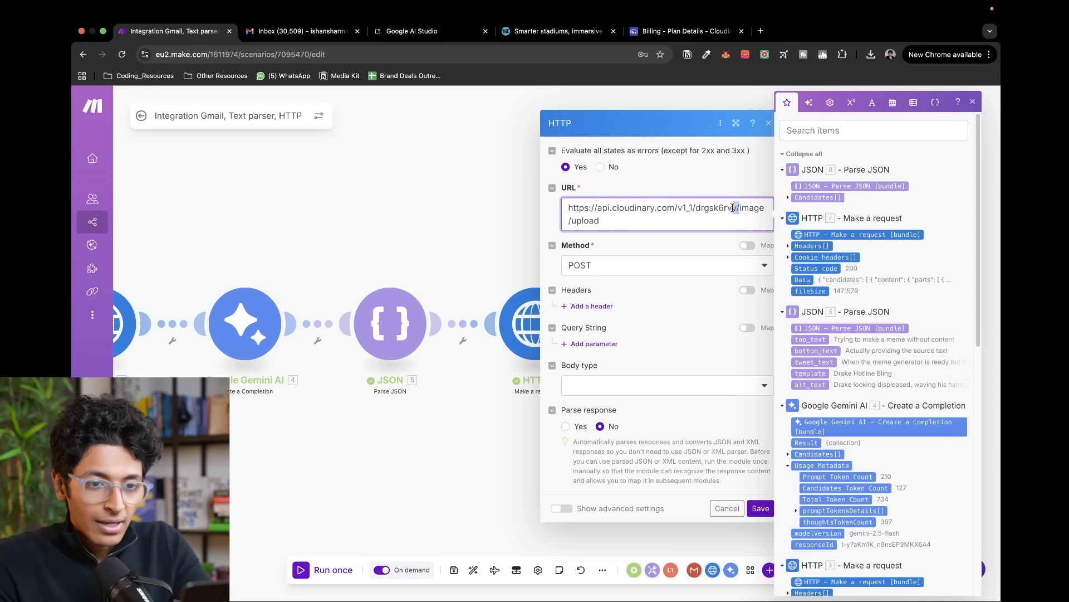
{"action": "left_click_drag", "start_coordinate": [737, 208], "coordinate": [715, 209]}
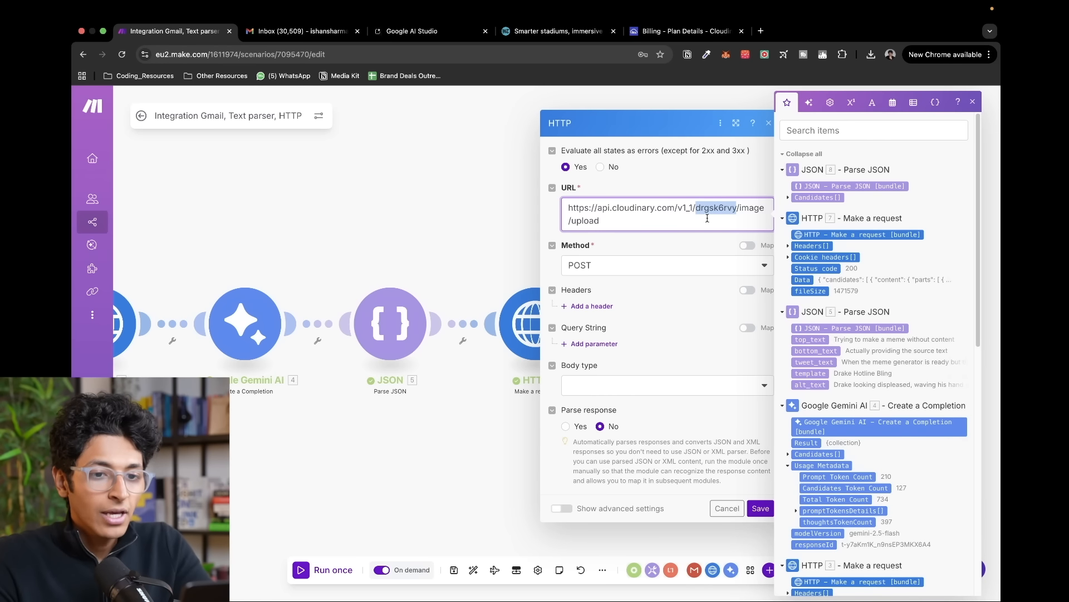
{"action": "left_click", "coordinate": [667, 35]}
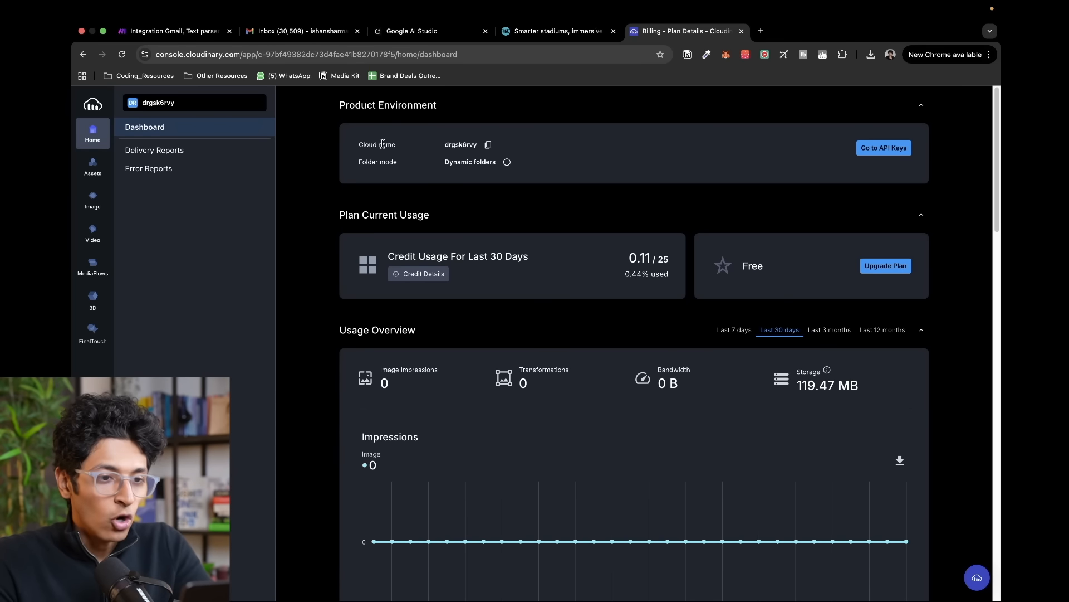
{"action": "scroll", "coordinate": [383, 144], "scroll_direction": "up", "scroll_amount": 5}
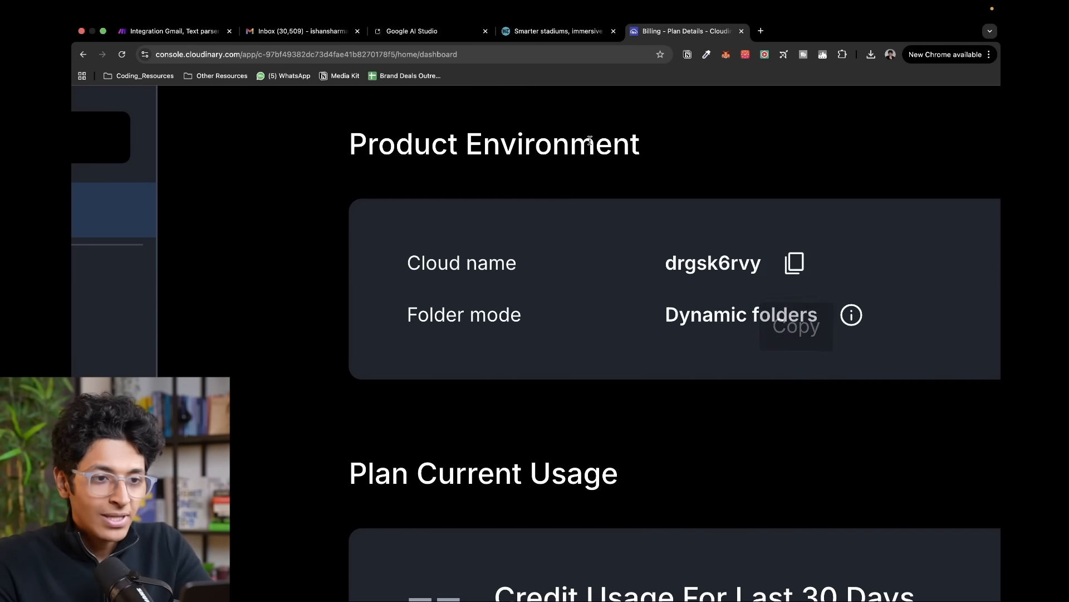
{"action": "left_click", "coordinate": [173, 32]}
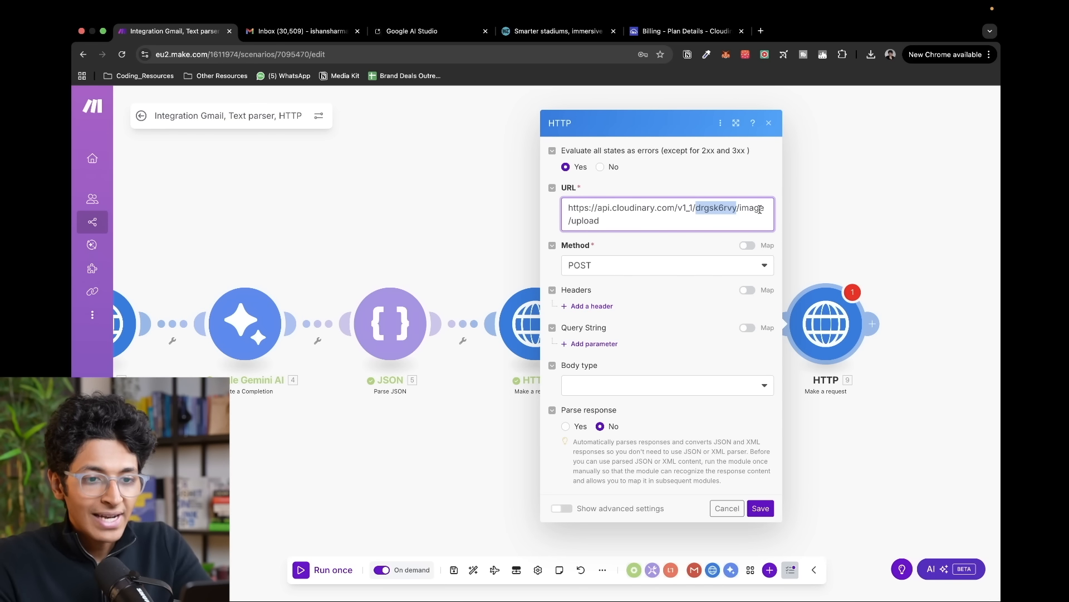
Step: Switch the Cloudinary request body to multipart/form-data and add a Text field keyed upload_preset
{"action": "left_click", "coordinate": [683, 385]}
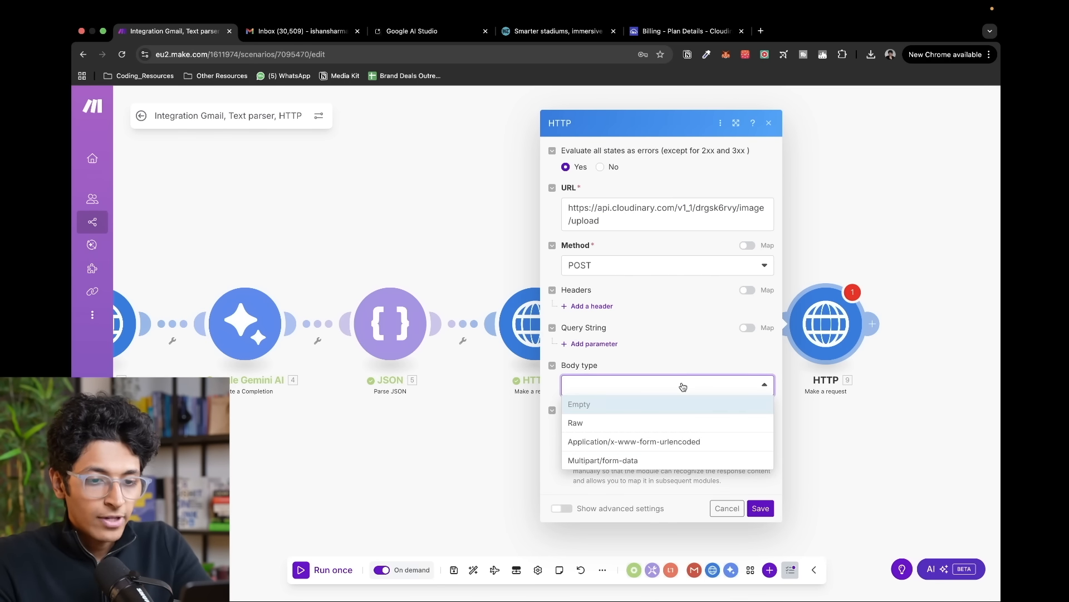
{"action": "left_click", "coordinate": [685, 460]}
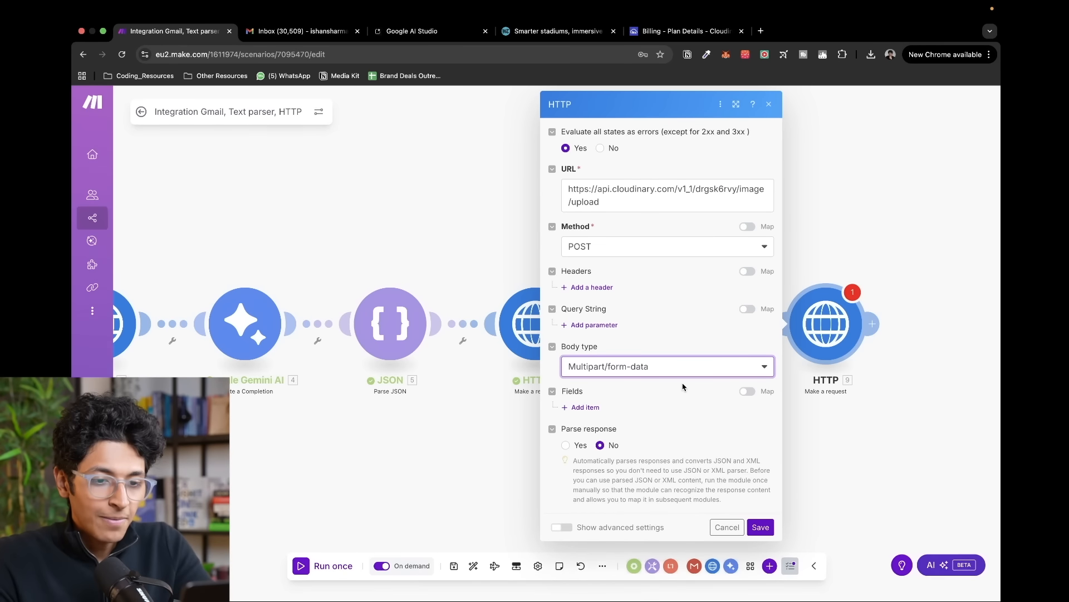
{"action": "left_click", "coordinate": [584, 408]}
{"action": "scroll", "coordinate": [685, 396], "scroll_direction": "down", "scroll_amount": 1}
{"action": "left_click", "coordinate": [666, 412]}
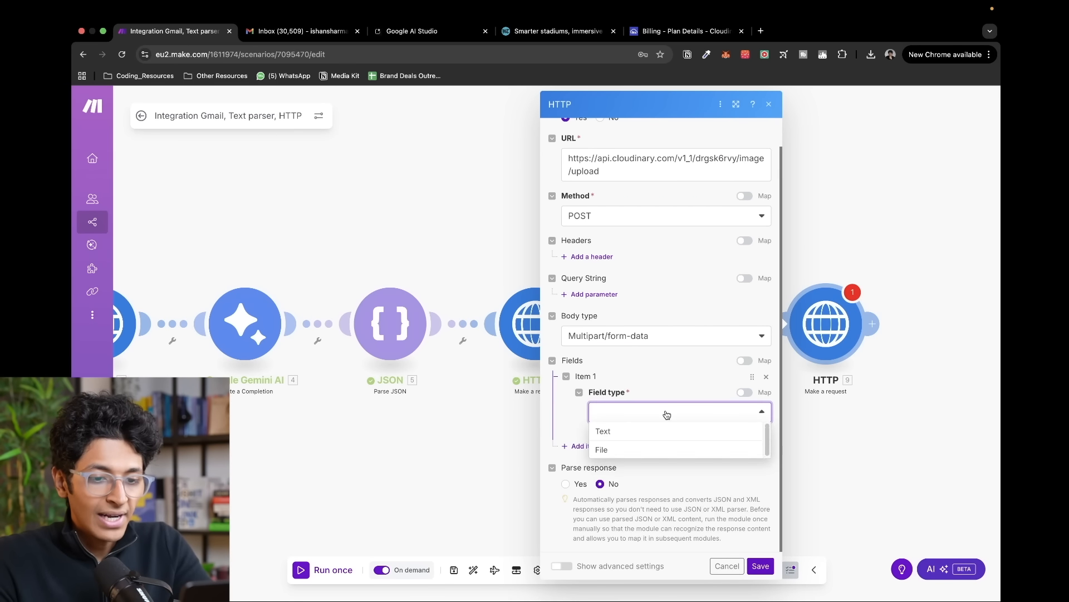
{"action": "left_click", "coordinate": [661, 435]}
{"action": "left_click", "coordinate": [649, 458]}
{"action": "type", "text": "uplo"}
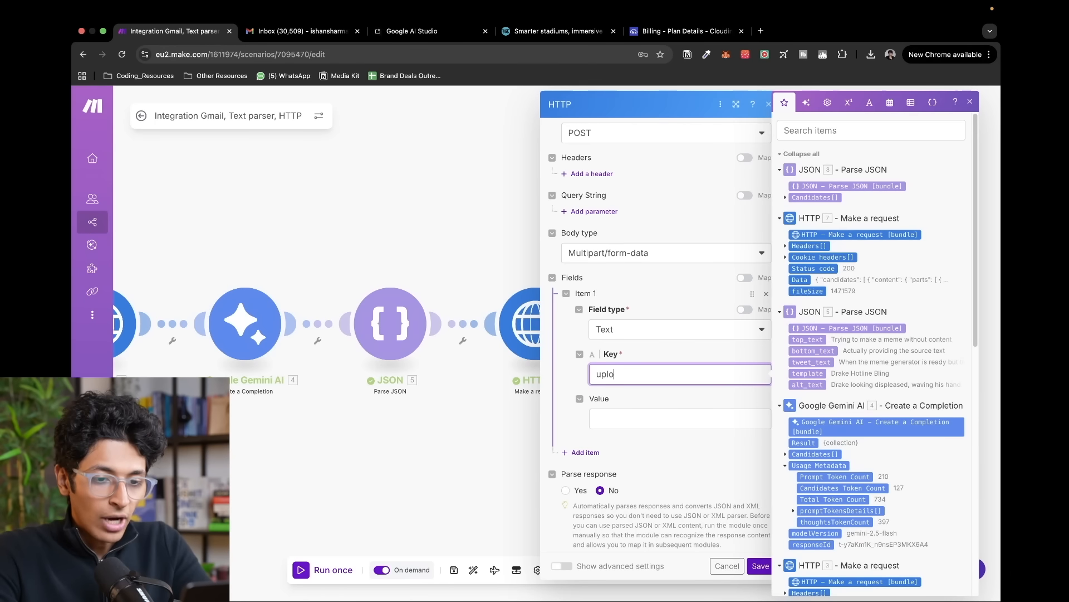
{"action": "type", "text": "ad_prese"}
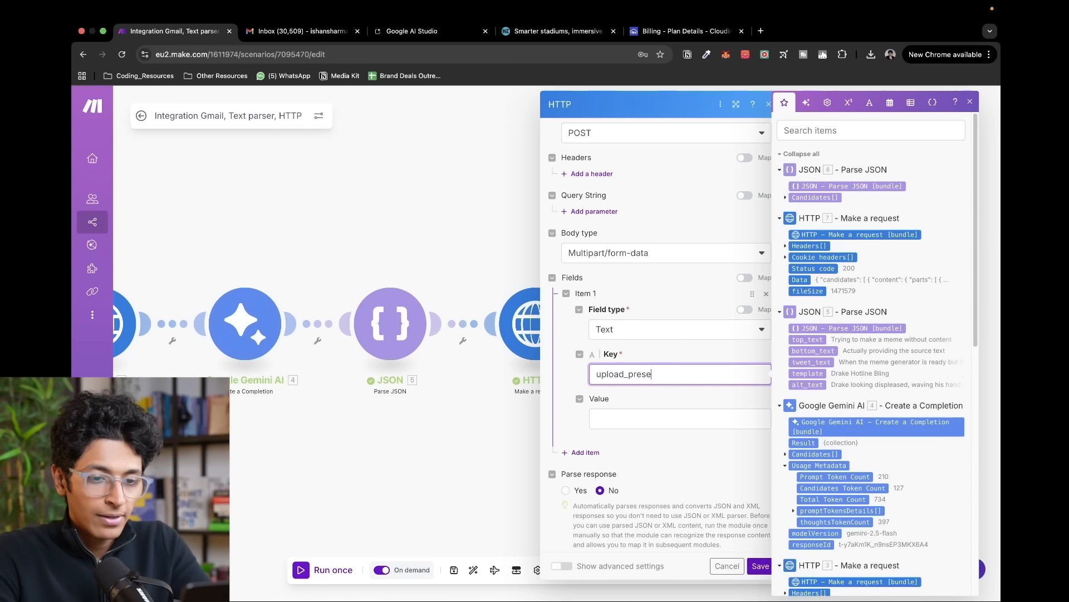
{"action": "type", "text": "t"}
{"action": "left_click", "coordinate": [630, 422]}
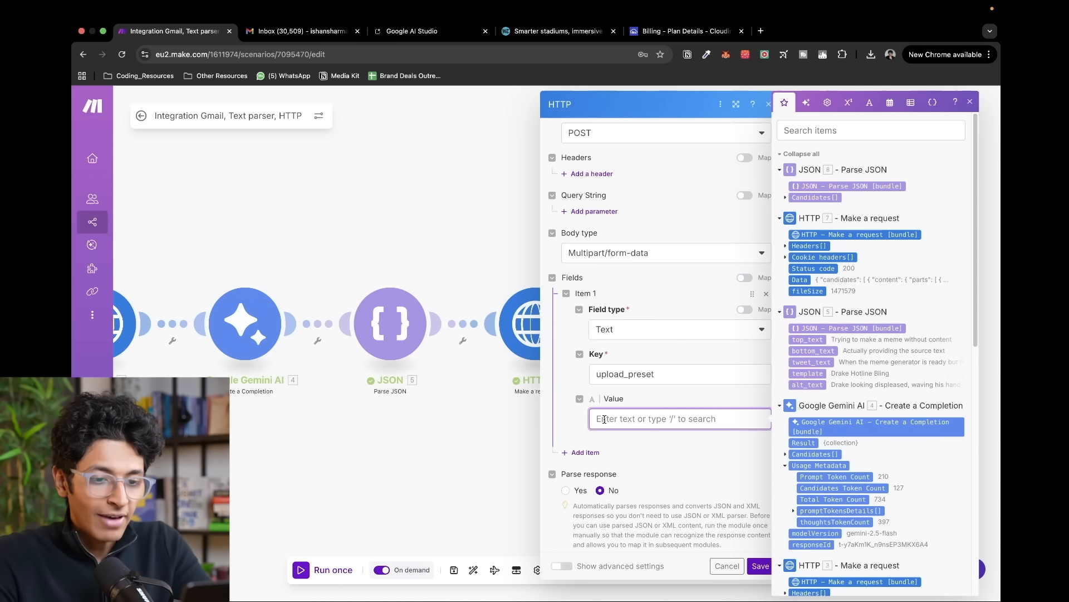
{"action": "left_click", "coordinate": [676, 32]}
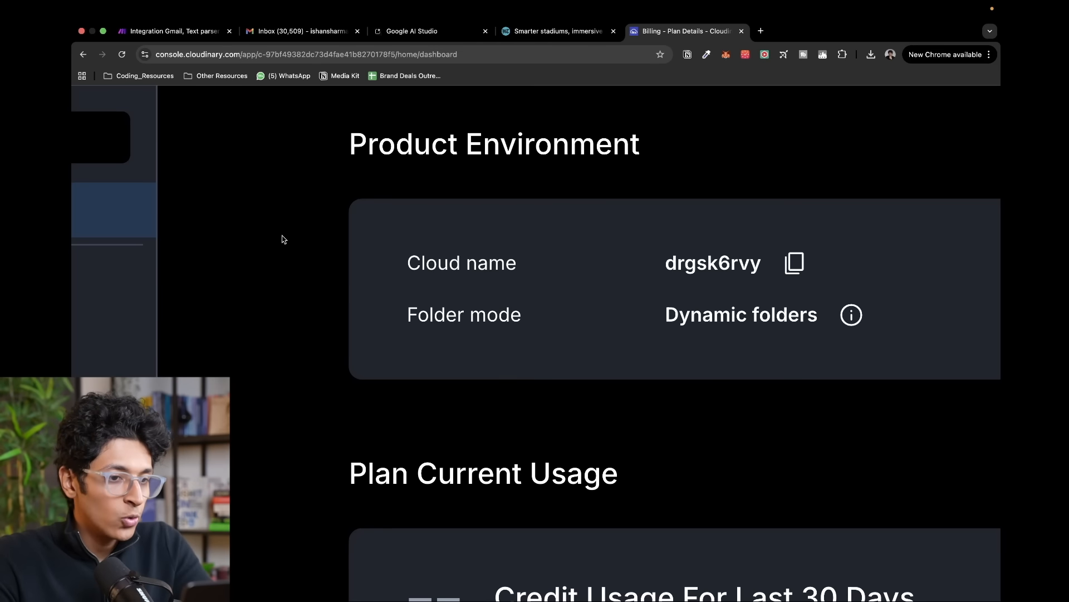
Step: Check the signing modes under Settings > Upload, then copy the unsigned preset name mmstkifz
{"action": "scroll", "coordinate": [284, 240], "scroll_direction": "down", "scroll_amount": 5}
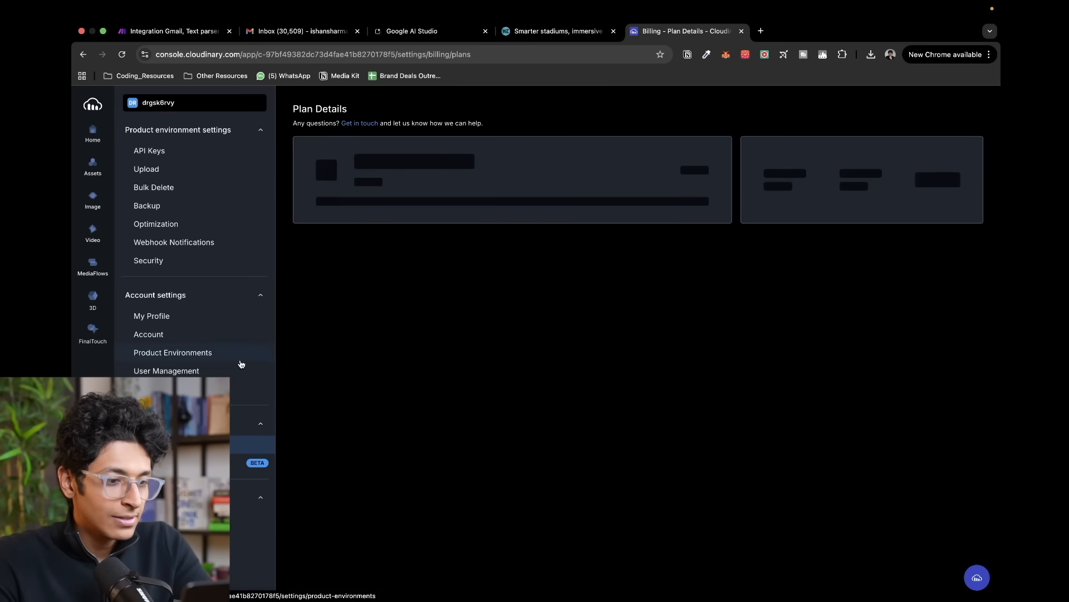
{"action": "left_click", "coordinate": [212, 173]}
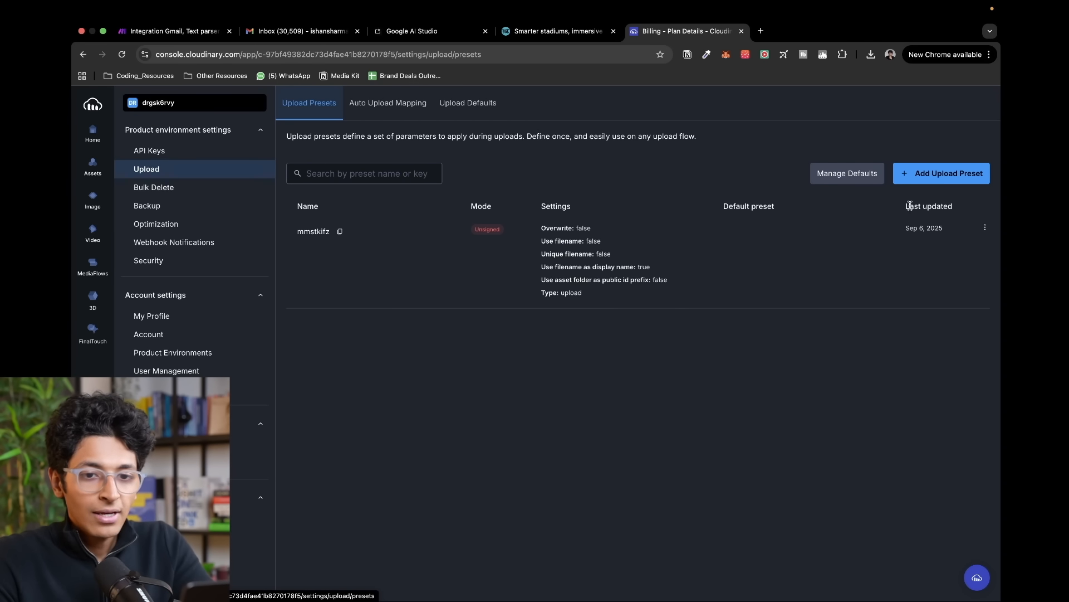
{"action": "left_click", "coordinate": [940, 180]}
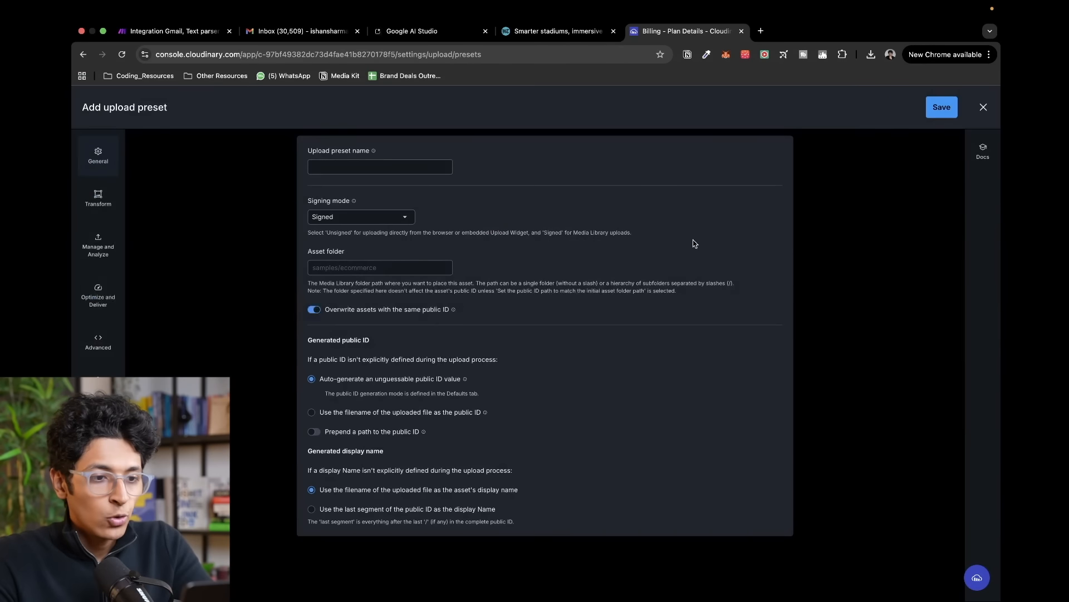
{"action": "left_click", "coordinate": [399, 219]}
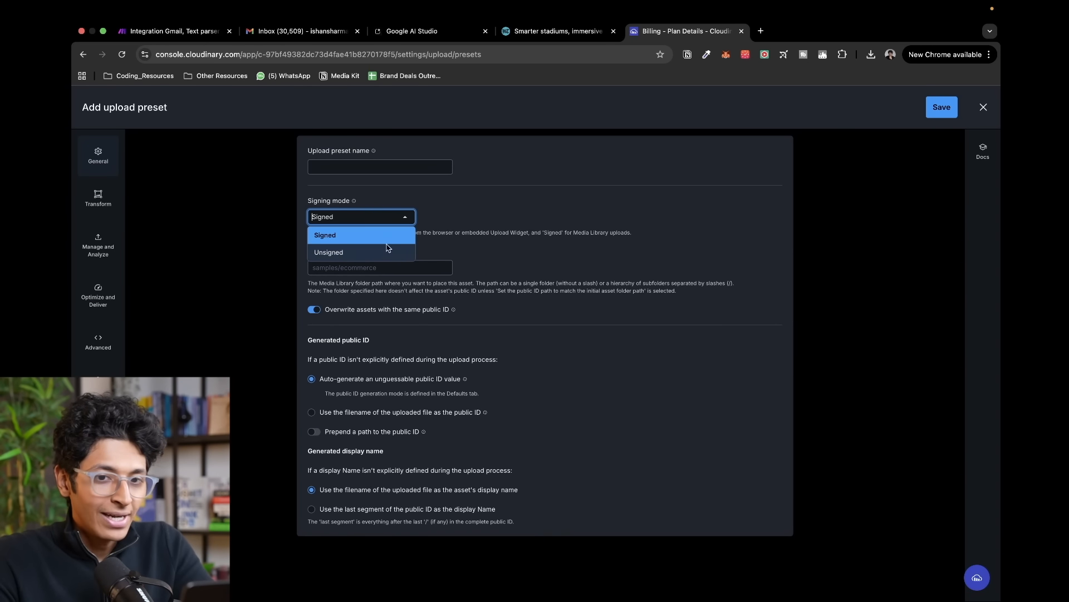
{"action": "left_click", "coordinate": [984, 107]}
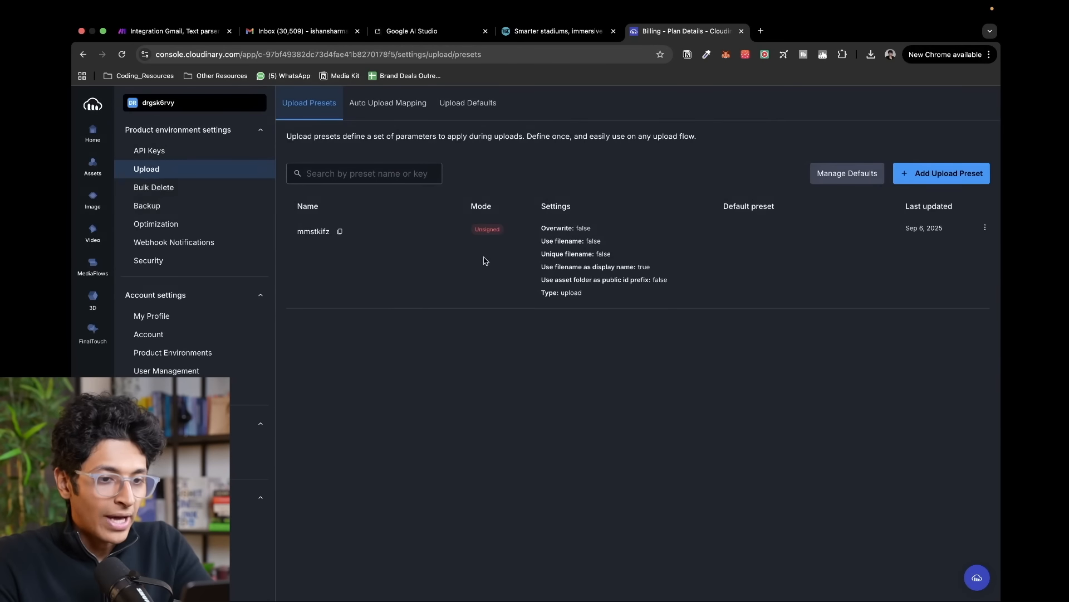
{"action": "left_click", "coordinate": [340, 233]}
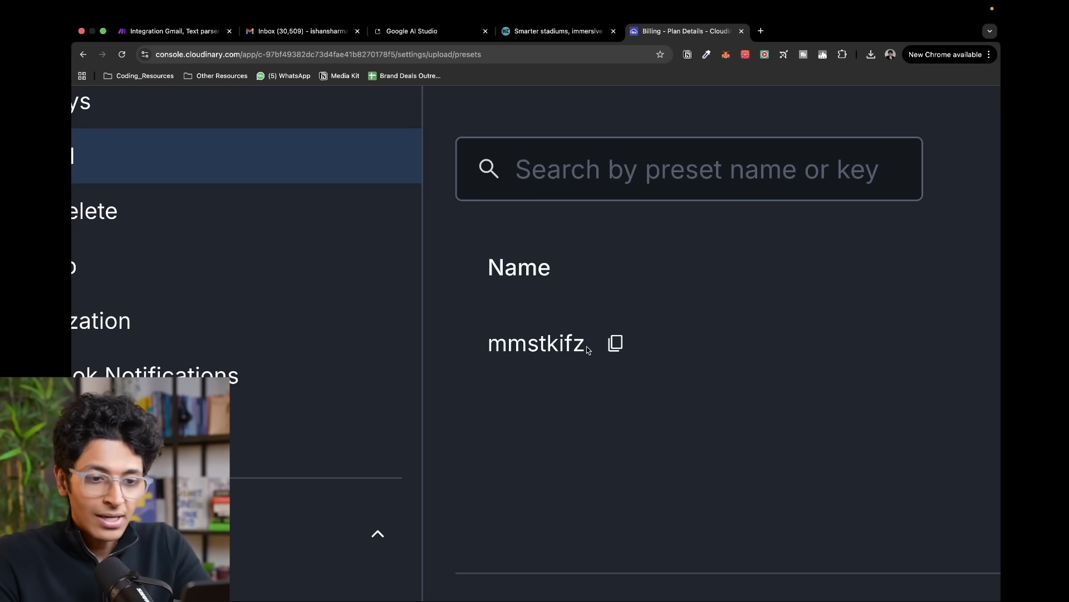
{"action": "left_click", "coordinate": [617, 345]}
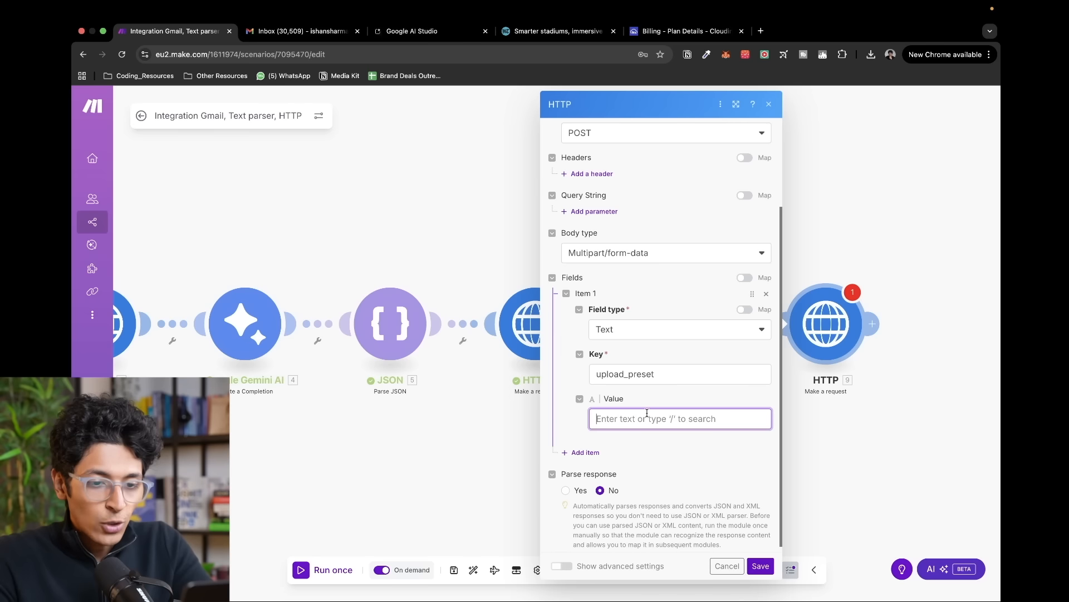
Step: Set the upload_preset value to mmstkifz and set Parse response to Yes
{"action": "key", "text": "super+v"}
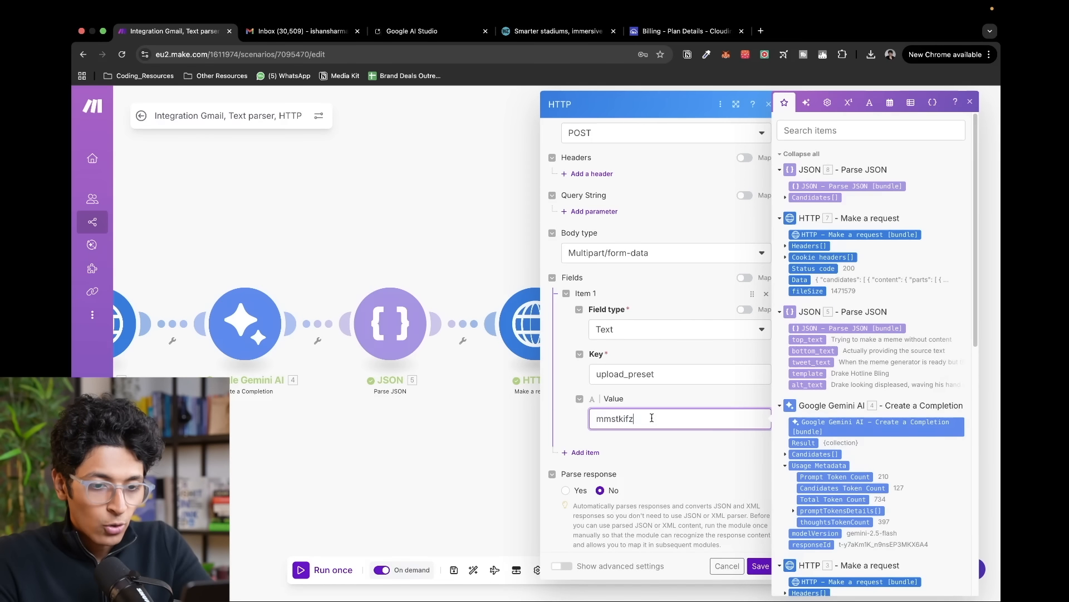
{"action": "left_click", "coordinate": [665, 395]}
{"action": "scroll", "coordinate": [580, 482], "scroll_direction": "down", "scroll_amount": 1}
{"action": "left_click", "coordinate": [566, 485]}
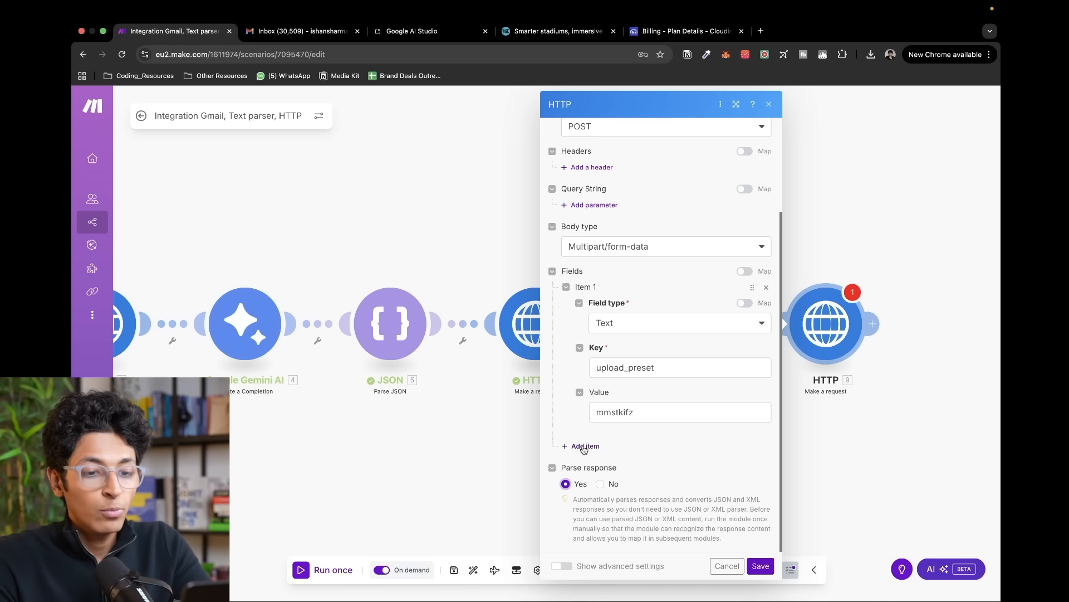
Step: Add a Text field keyed file, mapped to JSON 8's candidates content parts inline_data.data
{"action": "left_click", "coordinate": [584, 447]}
{"action": "left_click", "coordinate": [634, 432]}
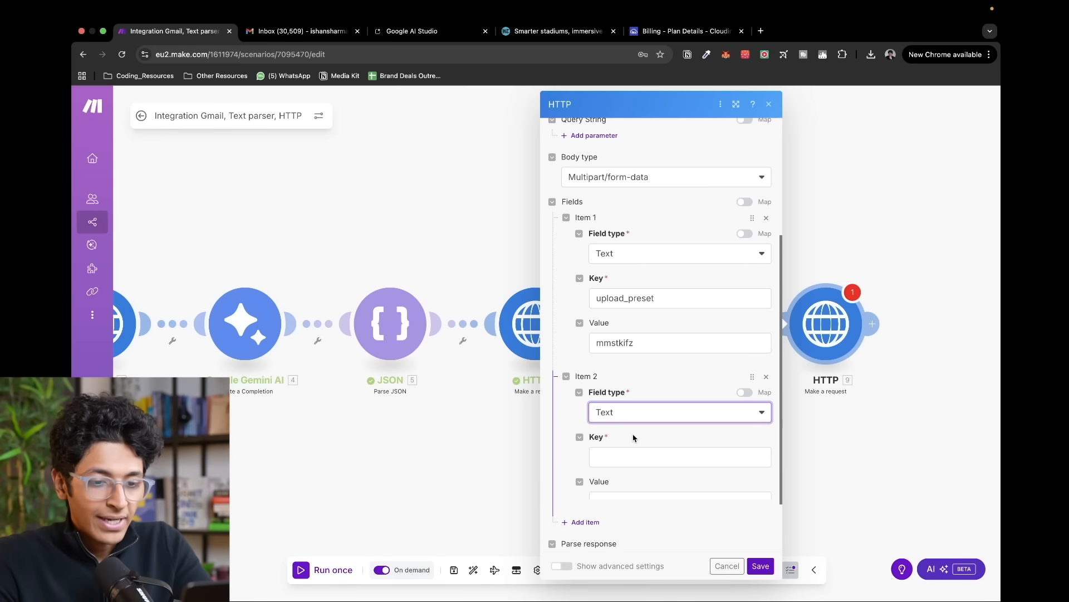
{"action": "left_click", "coordinate": [635, 457]}
{"action": "type", "text": "file"}
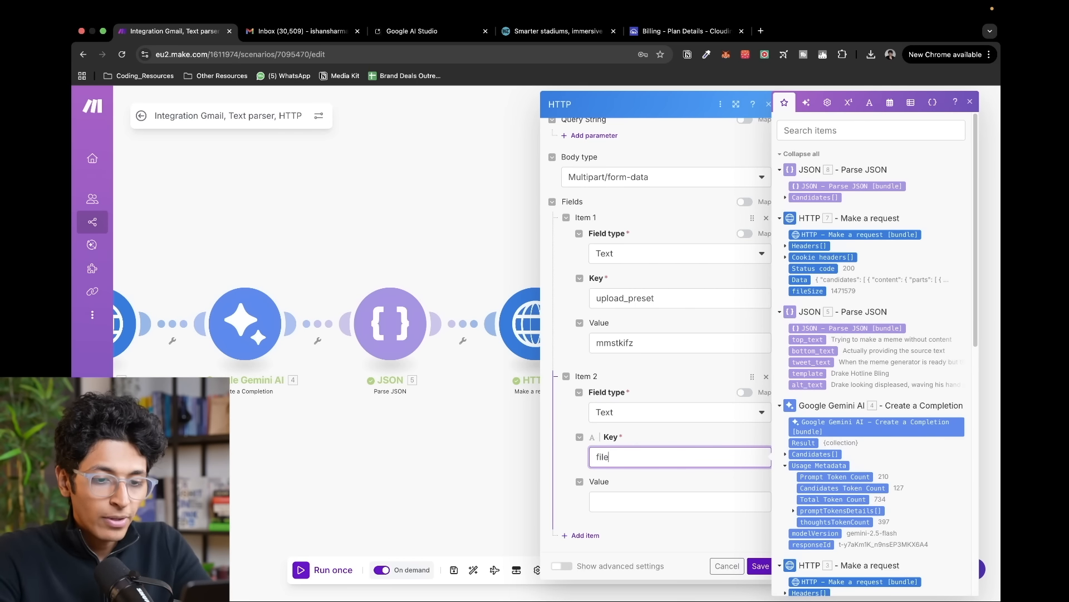
{"action": "left_click", "coordinate": [569, 460]}
{"action": "left_click", "coordinate": [623, 501]}
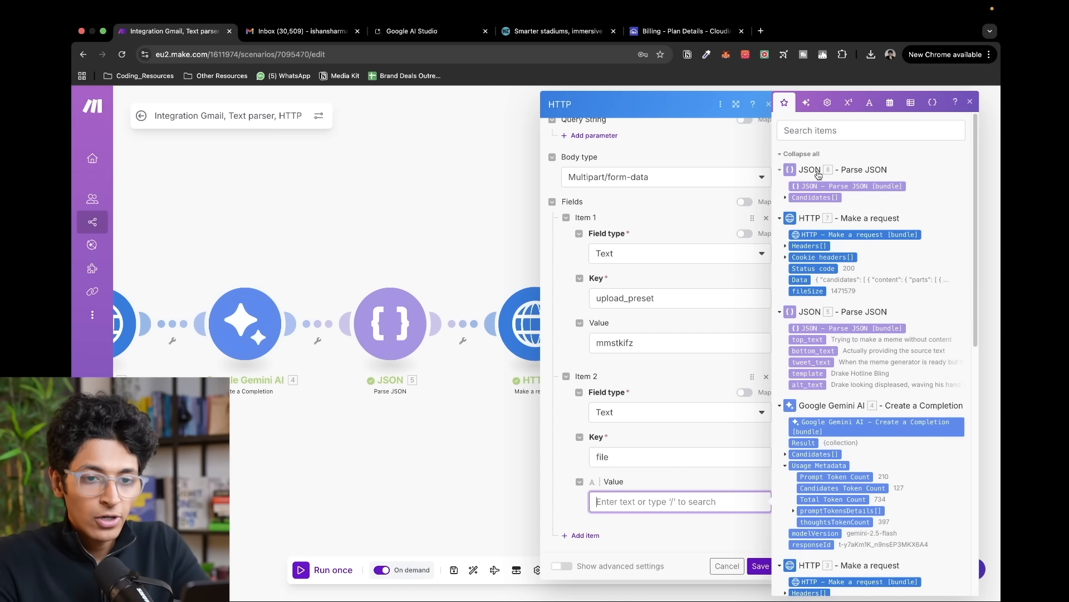
{"action": "left_click", "coordinate": [786, 198]}
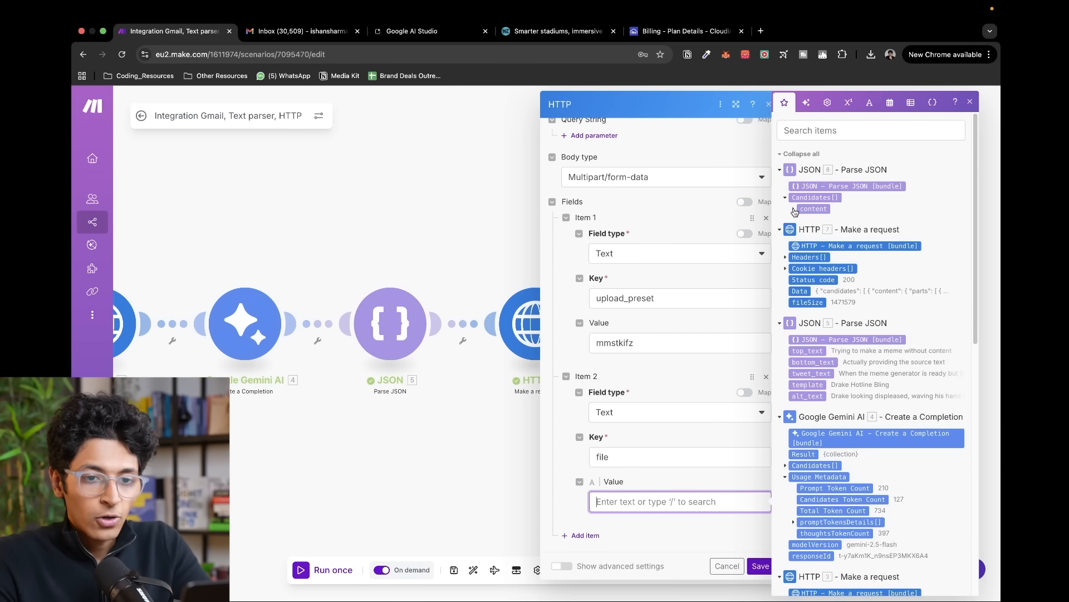
{"action": "left_click", "coordinate": [794, 208]}
{"action": "left_click", "coordinate": [802, 220]}
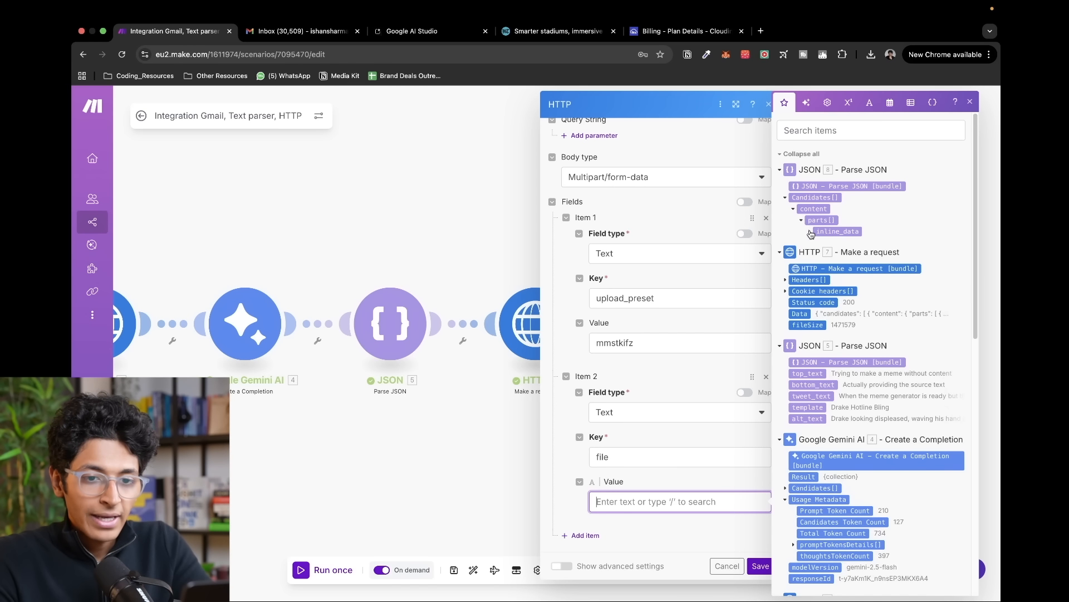
{"action": "left_click", "coordinate": [810, 232]}
{"action": "left_click", "coordinate": [831, 254]}
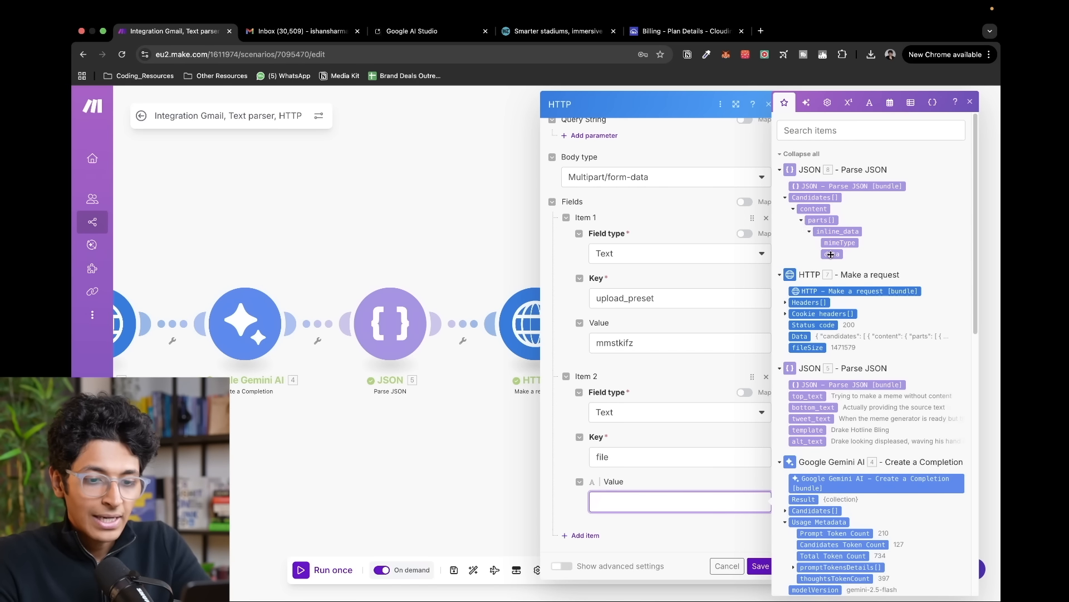
{"action": "left_click", "coordinate": [677, 478]}
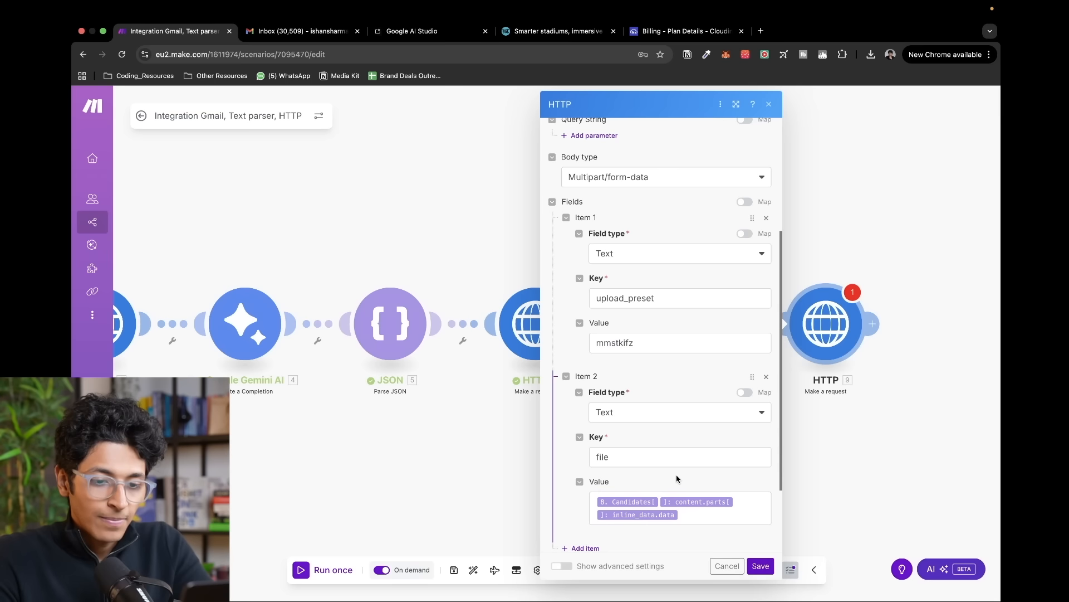
Step: Close the HTTP module settings and run the scenario once
{"action": "scroll", "coordinate": [678, 479], "scroll_direction": "down", "scroll_amount": 3}
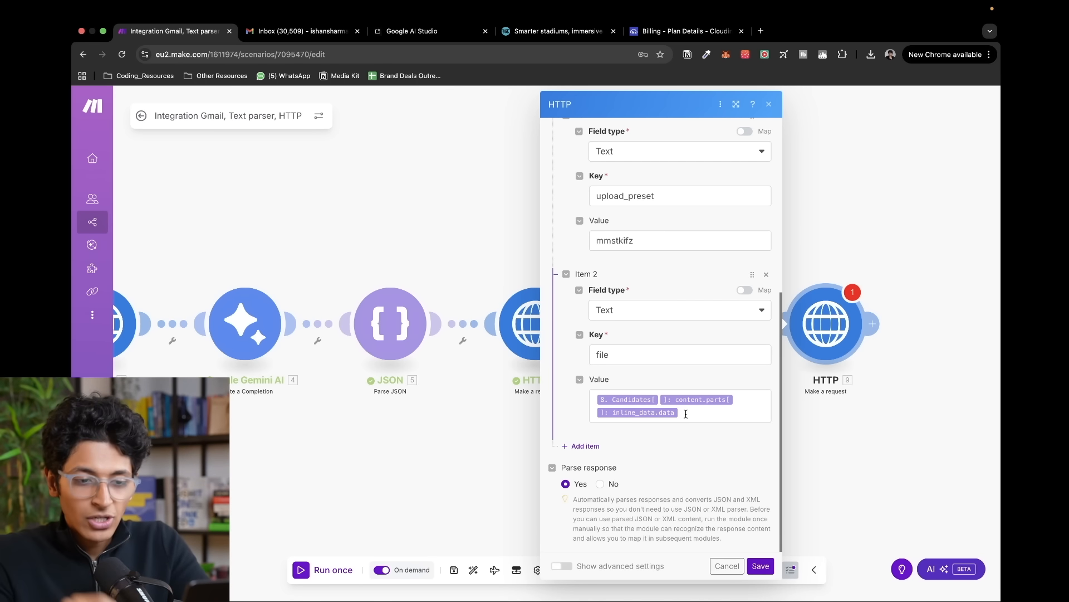
{"action": "scroll", "coordinate": [692, 376], "scroll_direction": "up", "scroll_amount": 8}
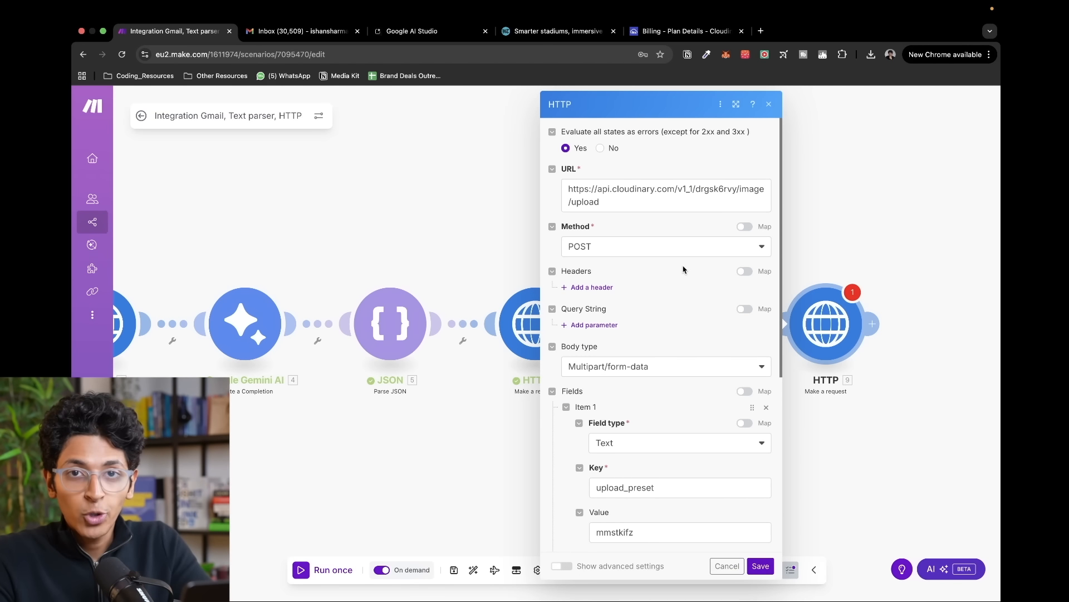
{"action": "key", "text": "Escape"}
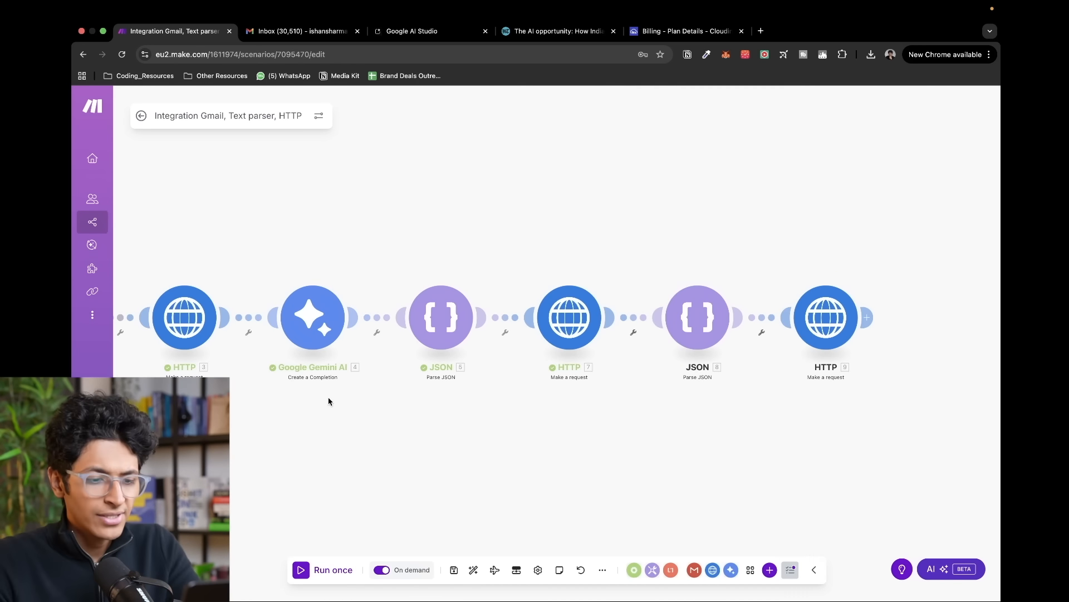
{"action": "left_click", "coordinate": [302, 569]}
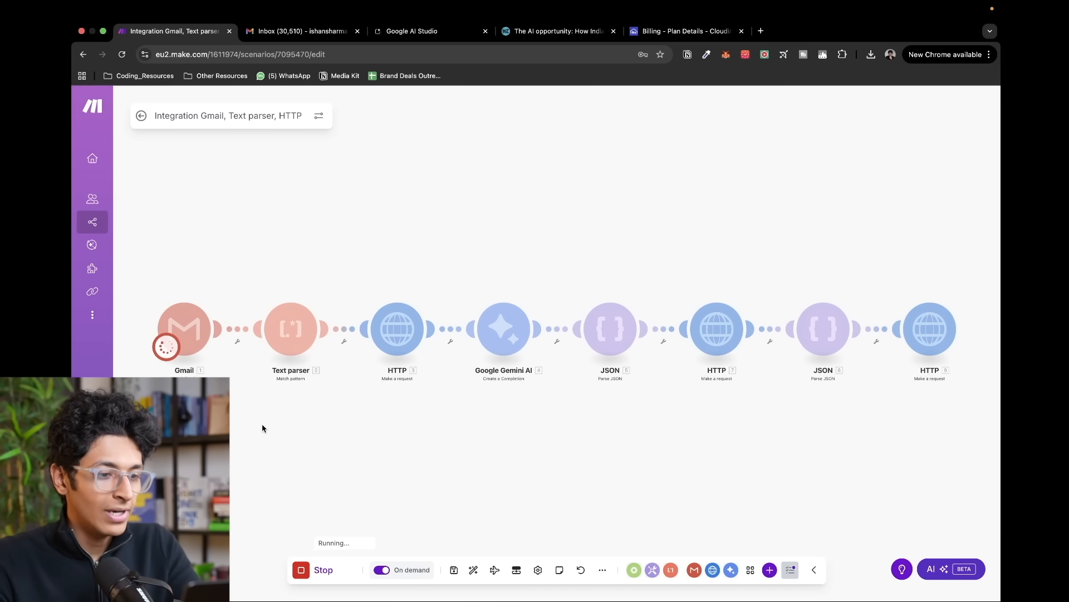
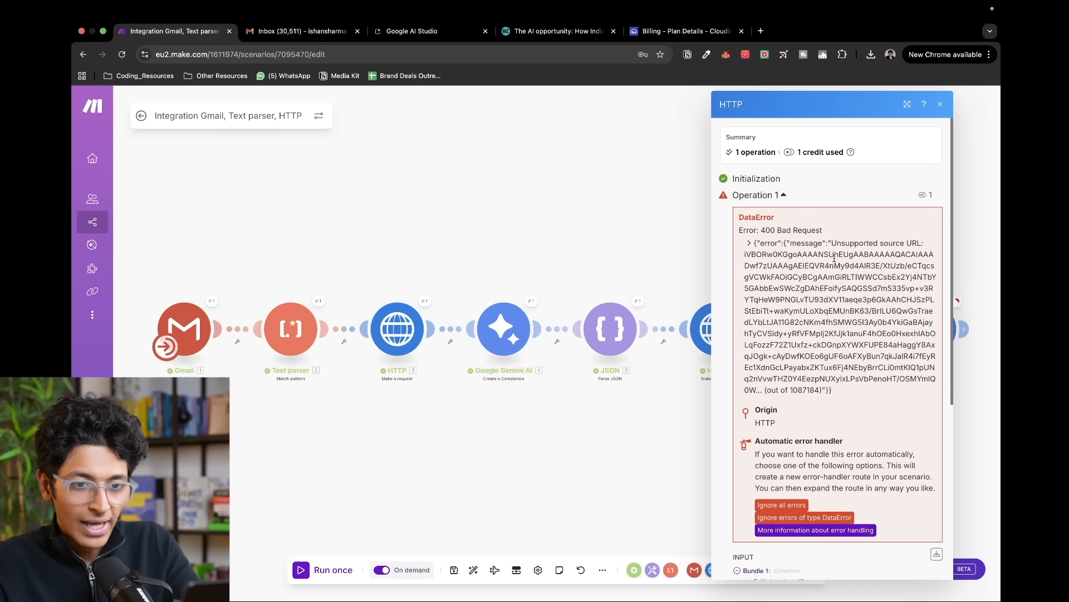
Step: Copy ChatGPT's suggested data:image/png;base64 file value and return to the Make scenario
{"action": "scroll", "coordinate": [839, 322], "scroll_direction": "down", "scroll_amount": 2}
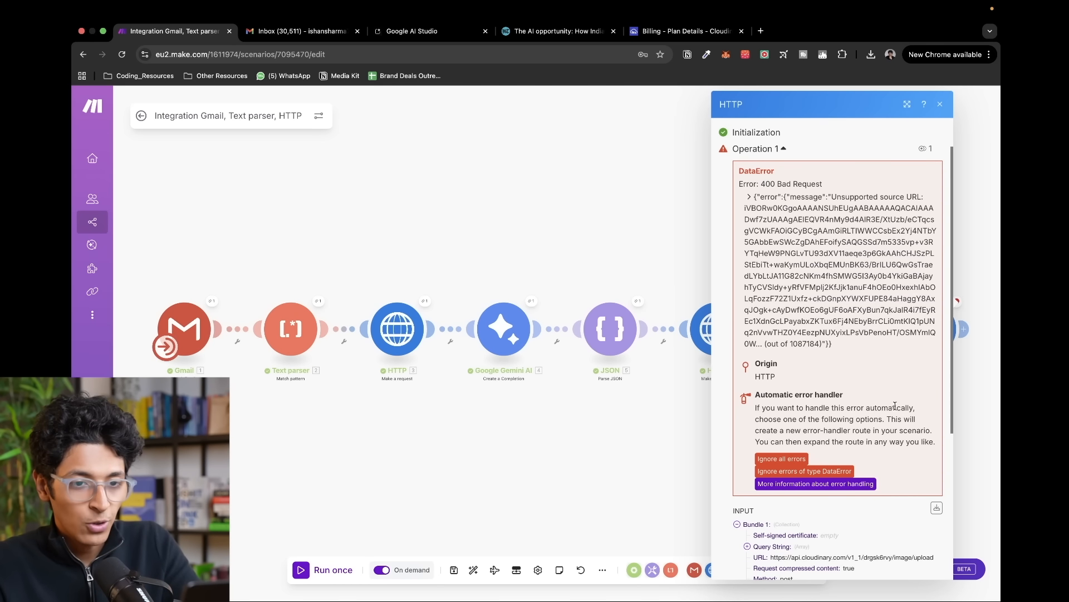
{"action": "scroll", "coordinate": [904, 377], "scroll_direction": "up", "scroll_amount": 2}
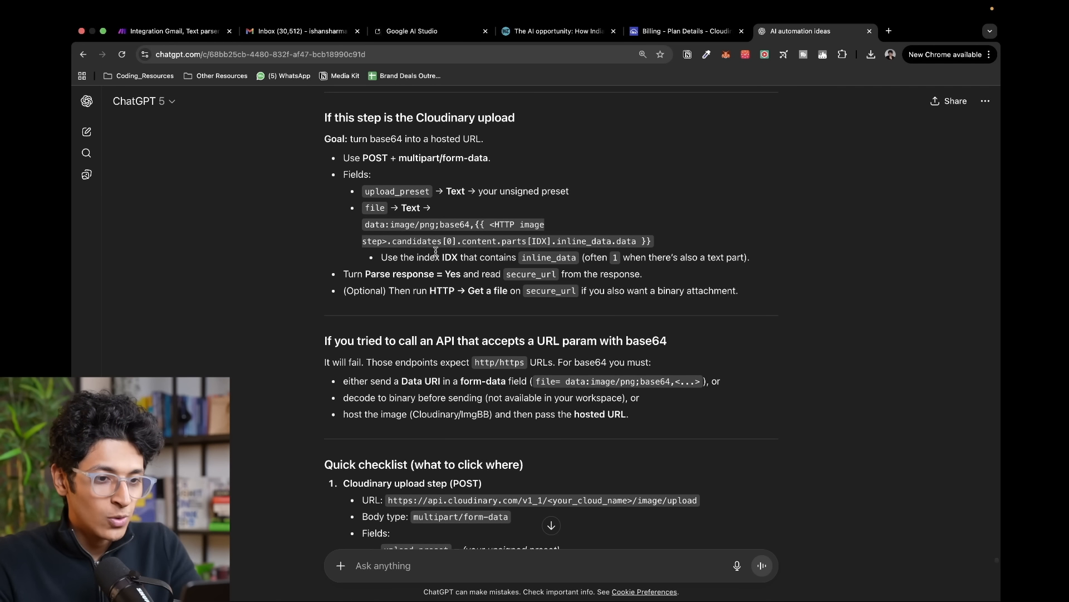
{"action": "left_click_drag", "start_coordinate": [365, 222], "coordinate": [653, 240]}
{"action": "left_click", "coordinate": [654, 240]}
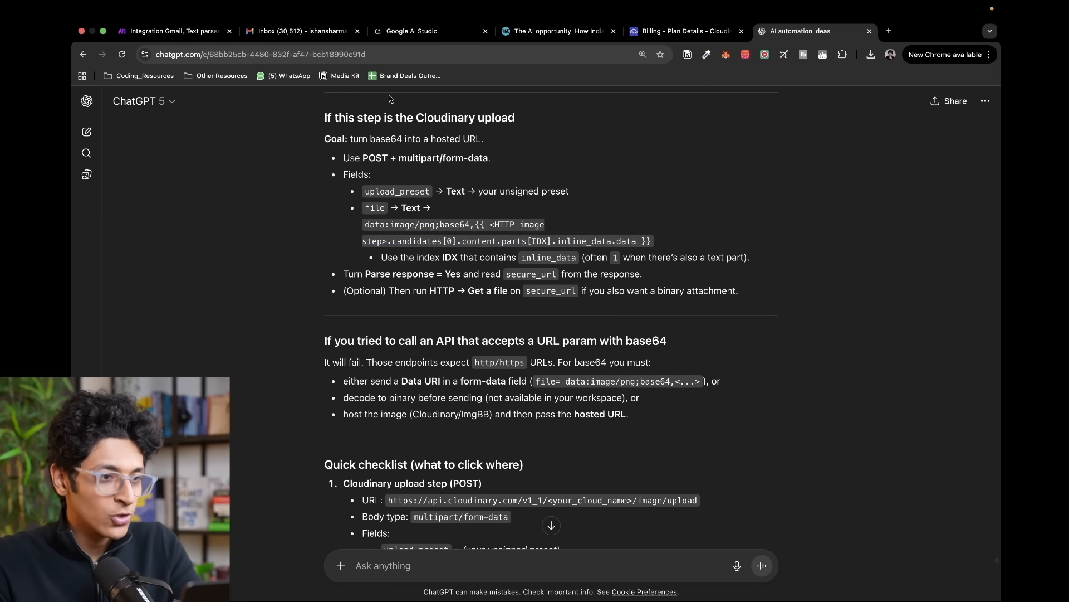
{"action": "left_click", "coordinate": [189, 32]}
Step: Paste the data:image/png;base64, prefix into the upload's file value, removing the old mapped pills
{"action": "left_click", "coordinate": [930, 329]}
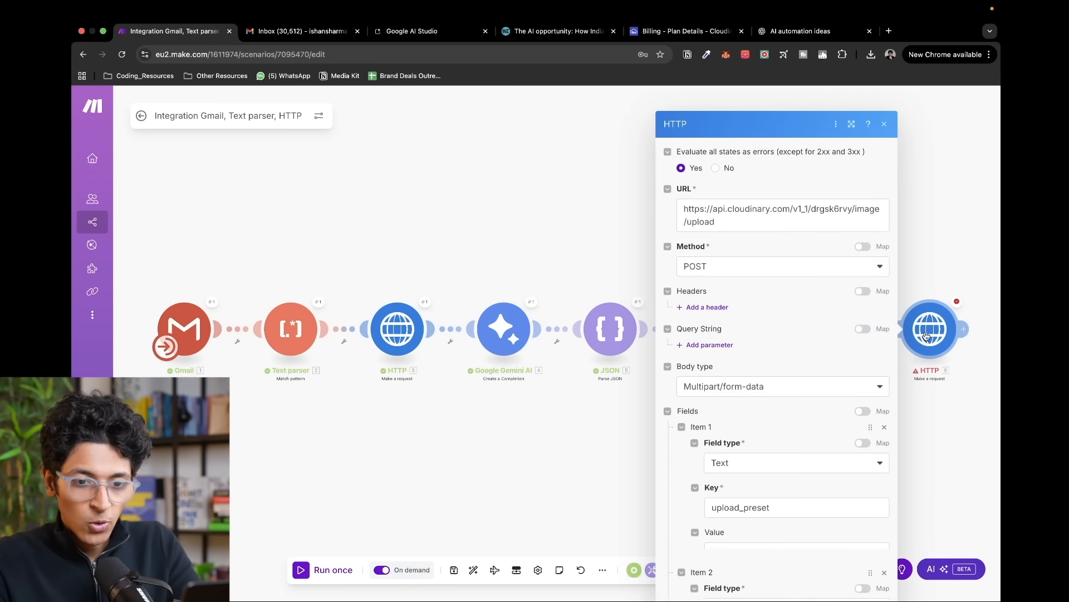
{"action": "scroll", "coordinate": [778, 456], "scroll_direction": "down", "scroll_amount": 3}
{"action": "scroll", "coordinate": [777, 457], "scroll_direction": "down", "scroll_amount": 3}
{"action": "left_click", "coordinate": [708, 443]}
{"action": "type", "text": "data:image/png;base64,{{22.candidates[].content.parts[].inlineData.data}}"}
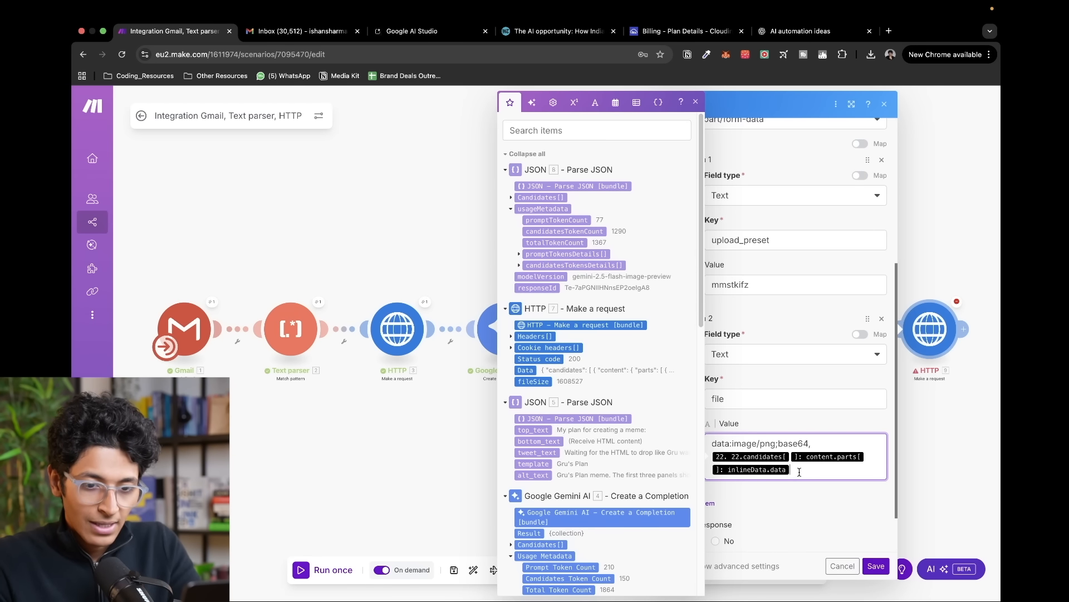
{"action": "key", "text": "BackSpace"}
{"action": "key", "text": "BackSpace"}
{"action": "key", "text": "BackSpace"}
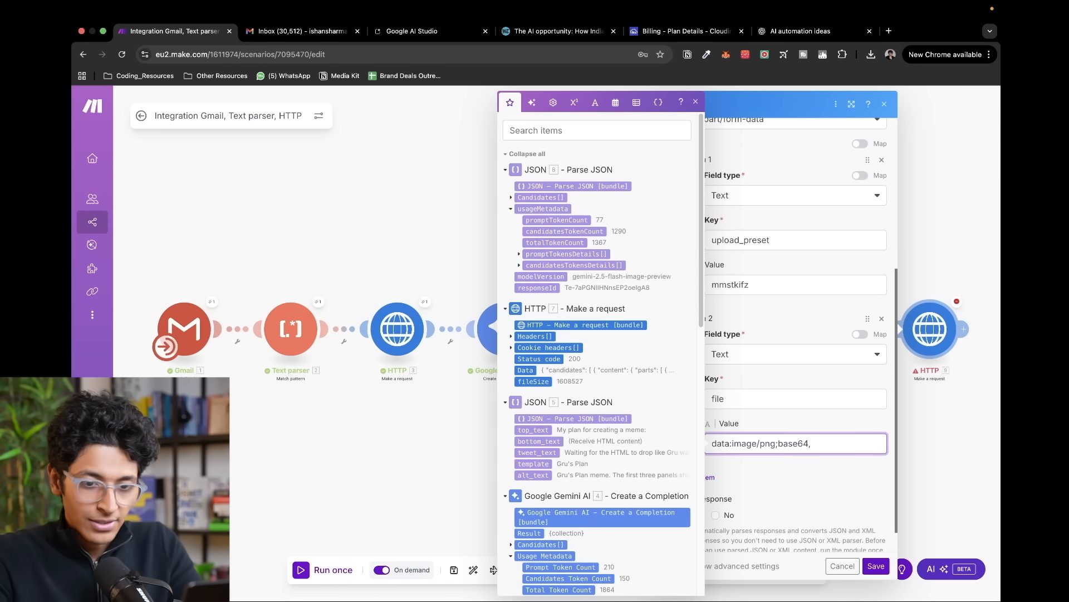
Step: Map JSON 8 Candidates > content > parts > inlineData > data after the prefix and save
{"action": "left_click", "coordinate": [511, 199]}
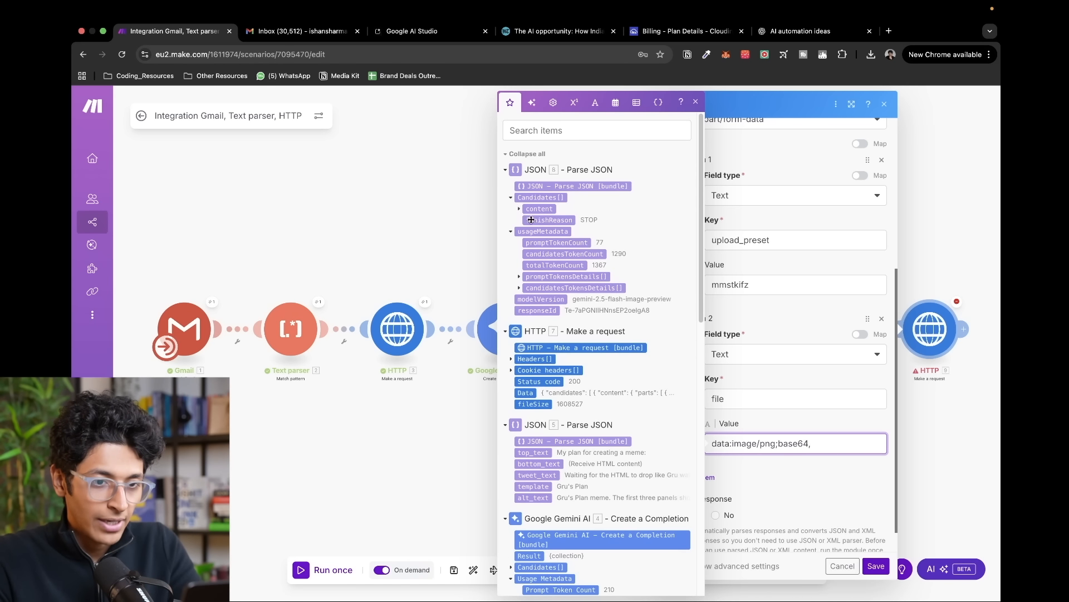
{"action": "left_click", "coordinate": [520, 210]}
{"action": "left_click", "coordinate": [528, 221]}
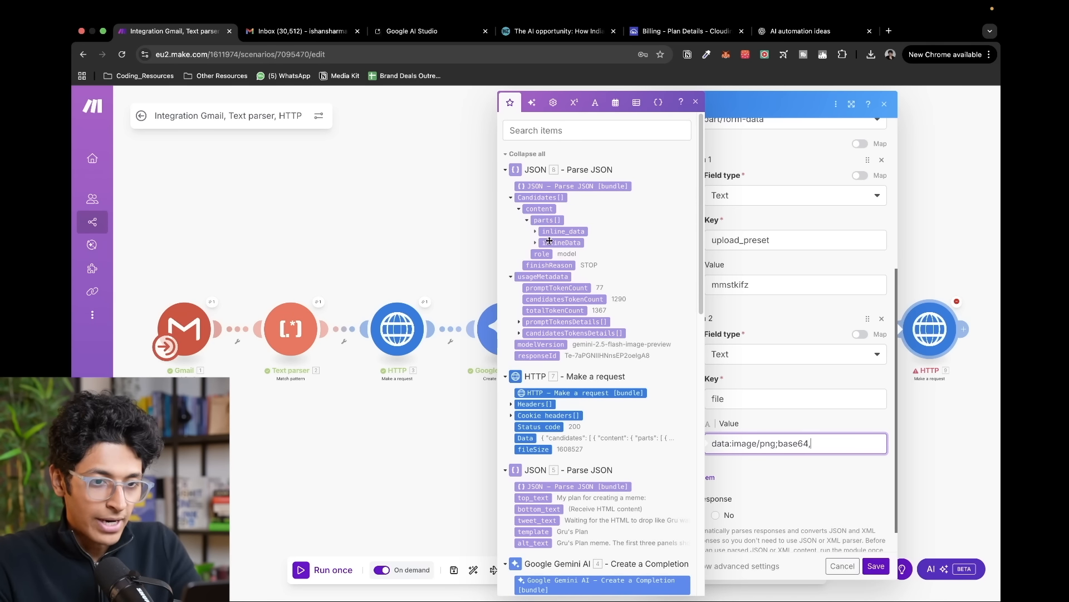
{"action": "left_click", "coordinate": [536, 243]}
{"action": "left_click", "coordinate": [560, 263]}
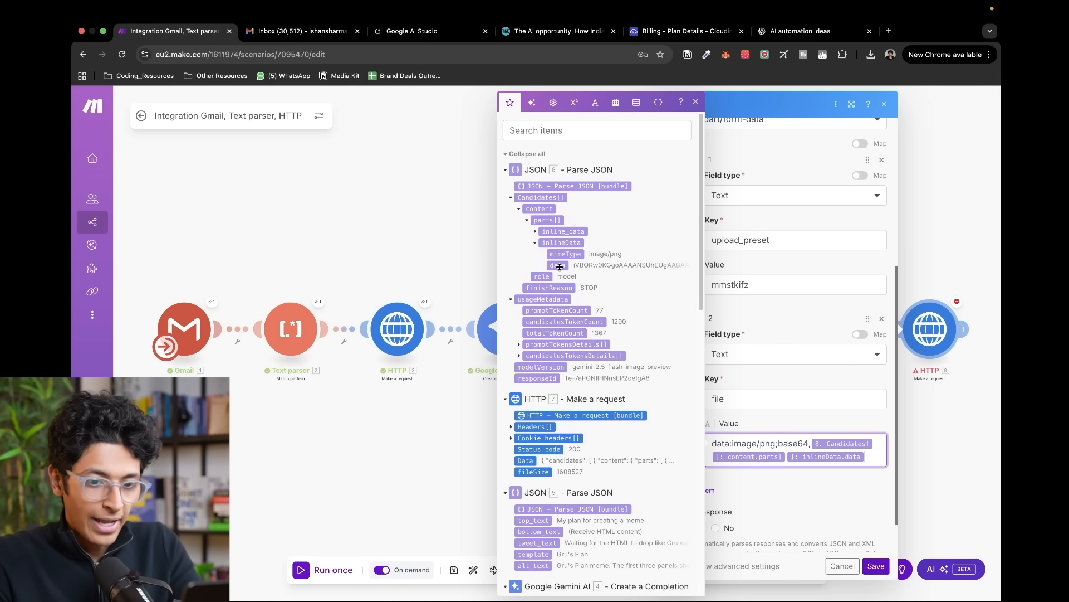
{"action": "left_click", "coordinate": [763, 426]}
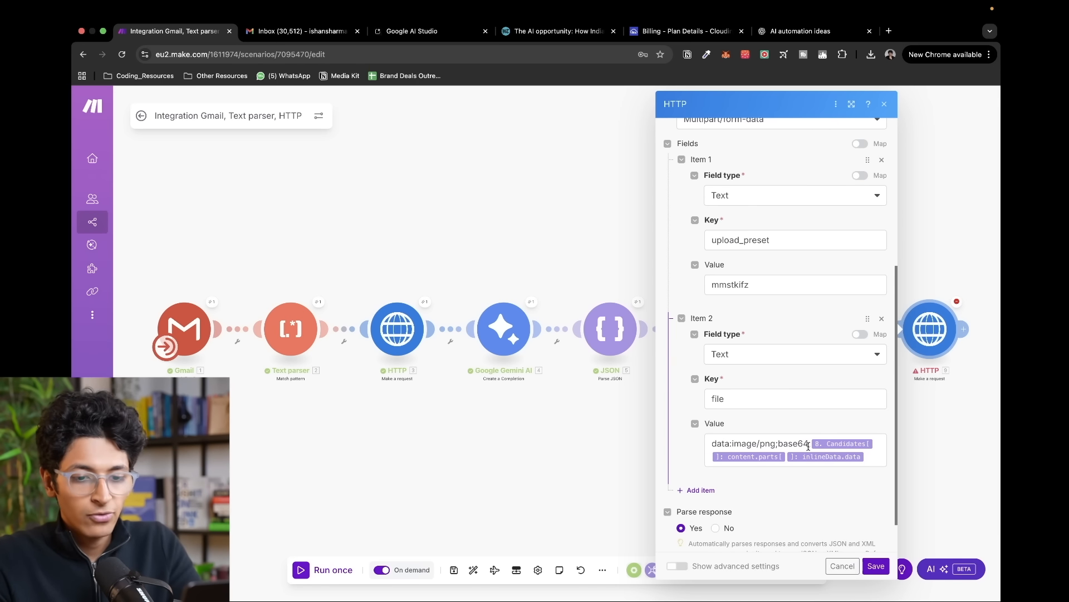
{"action": "scroll", "coordinate": [852, 523], "scroll_direction": "down", "scroll_amount": 1}
{"action": "left_click", "coordinate": [875, 566]}
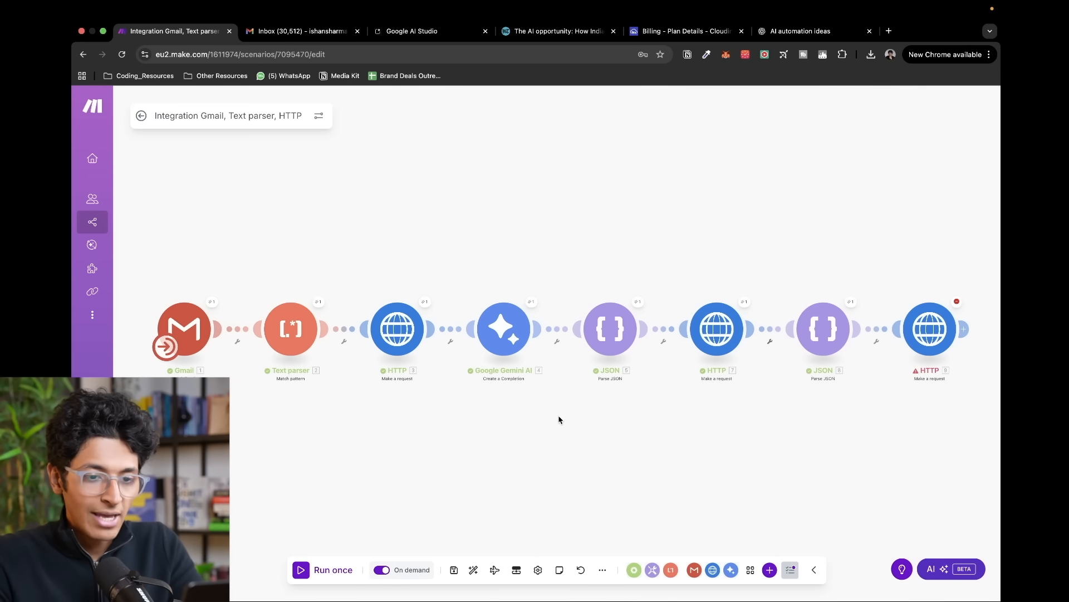
Step: Run the scenario once and expand the Cloudinary upload module's returned Data
{"action": "left_click", "coordinate": [302, 568]}
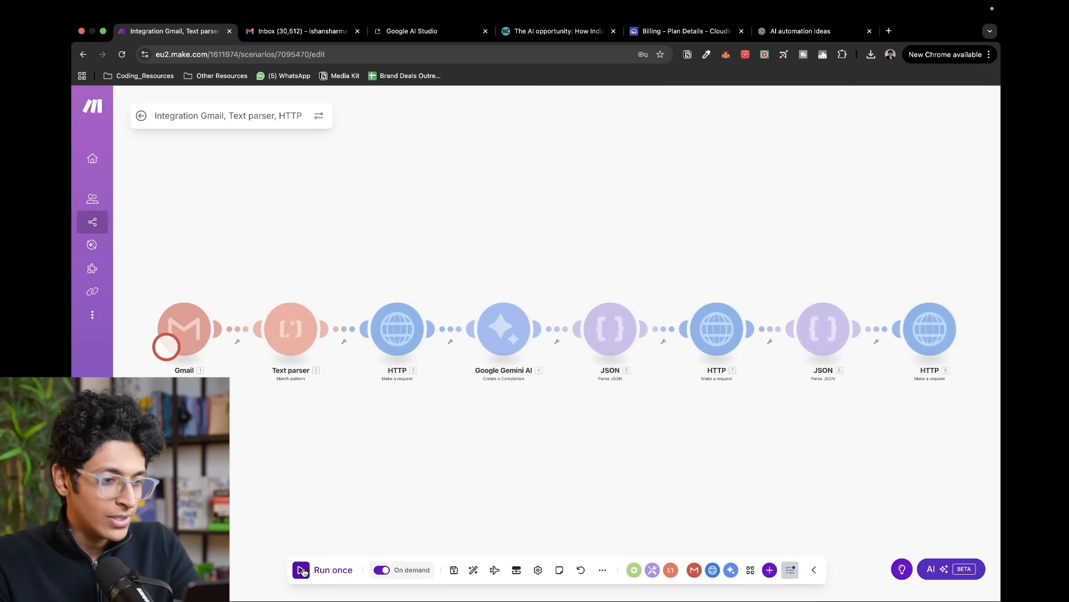
{"action": "left_click", "coordinate": [958, 304]}
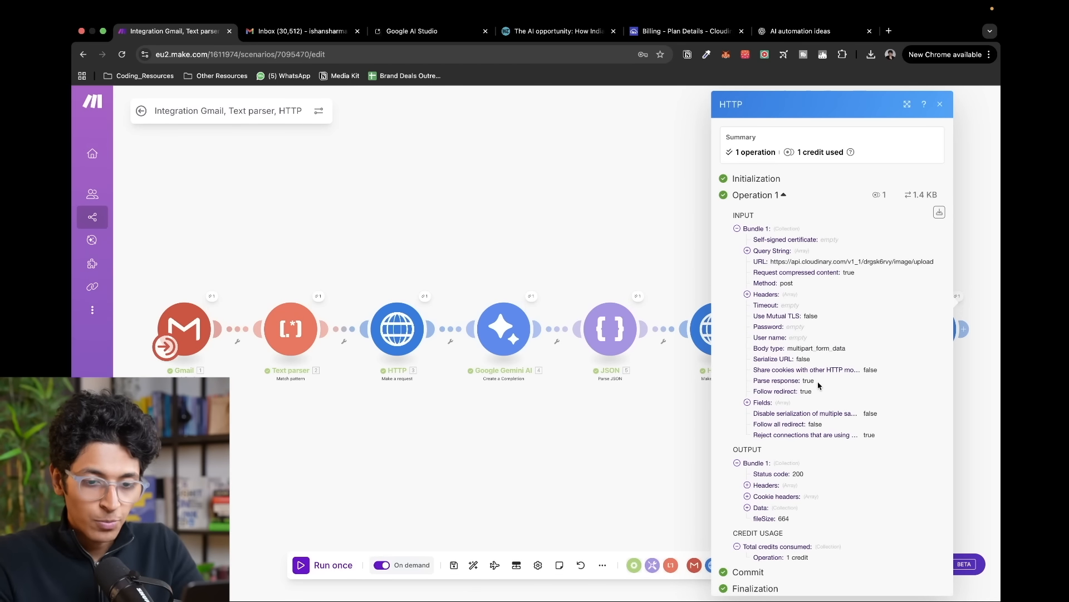
{"action": "left_click", "coordinate": [747, 507]}
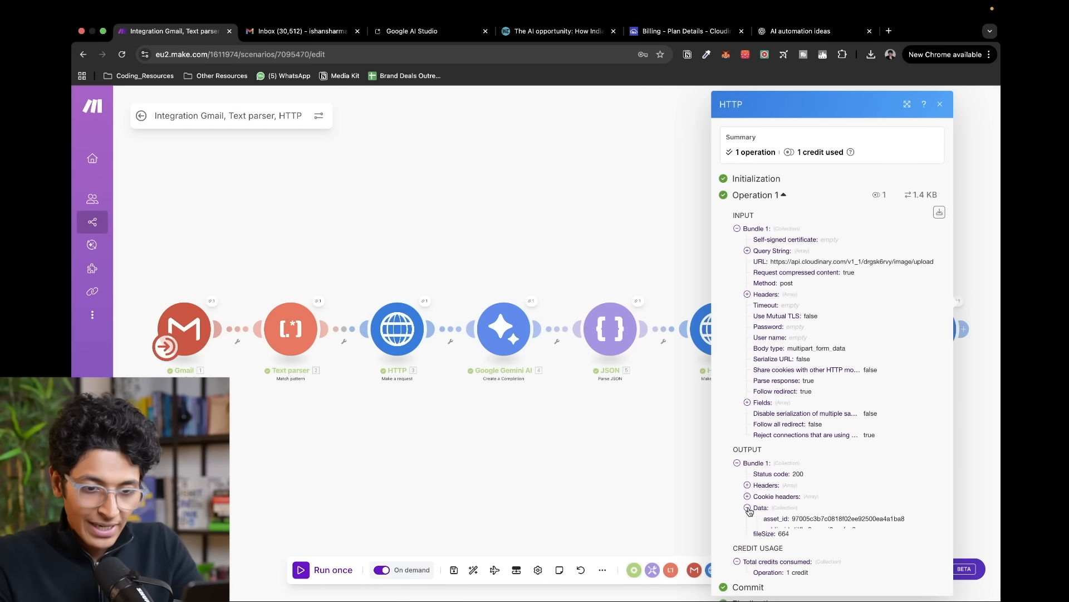
{"action": "scroll", "coordinate": [749, 512], "scroll_direction": "down", "scroll_amount": 2}
{"action": "scroll", "coordinate": [749, 511], "scroll_direction": "down", "scroll_amount": 3}
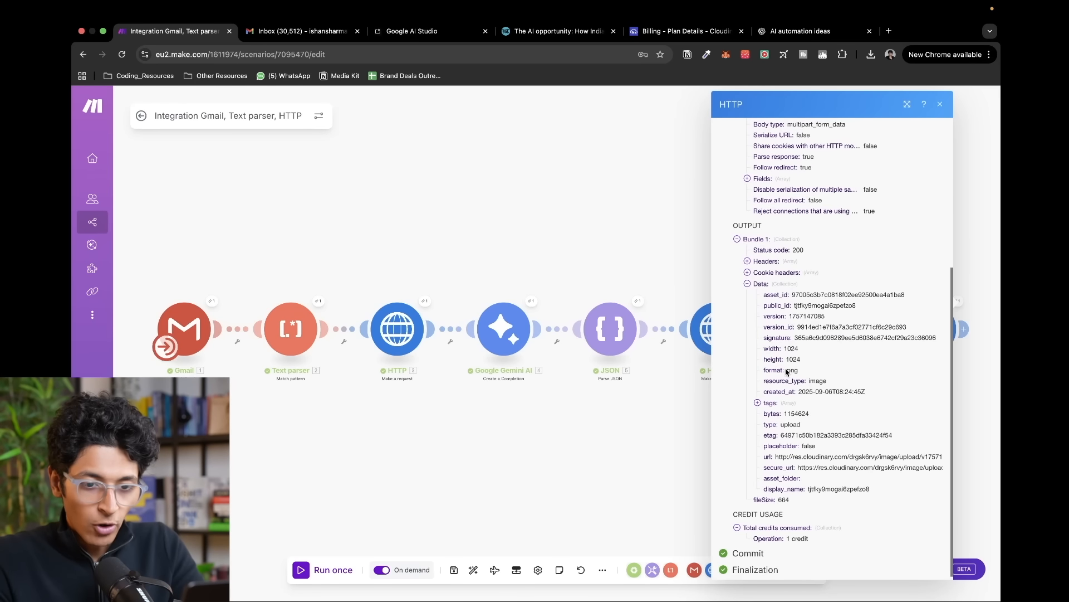
{"action": "scroll", "coordinate": [807, 459], "scroll_direction": "up", "scroll_amount": 5}
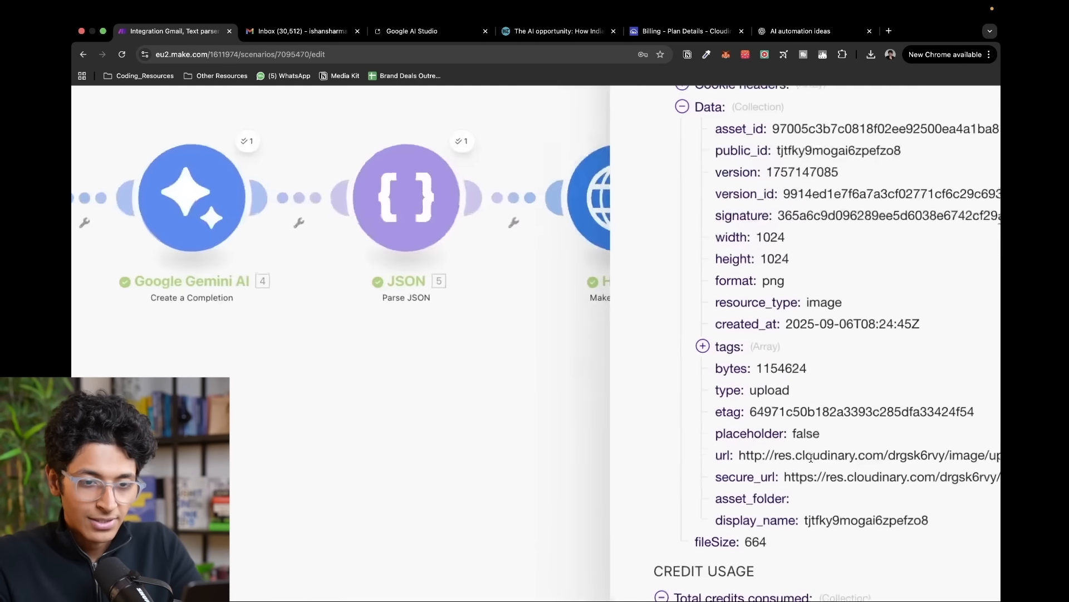
{"action": "scroll", "coordinate": [811, 458], "scroll_direction": "right", "scroll_amount": 2}
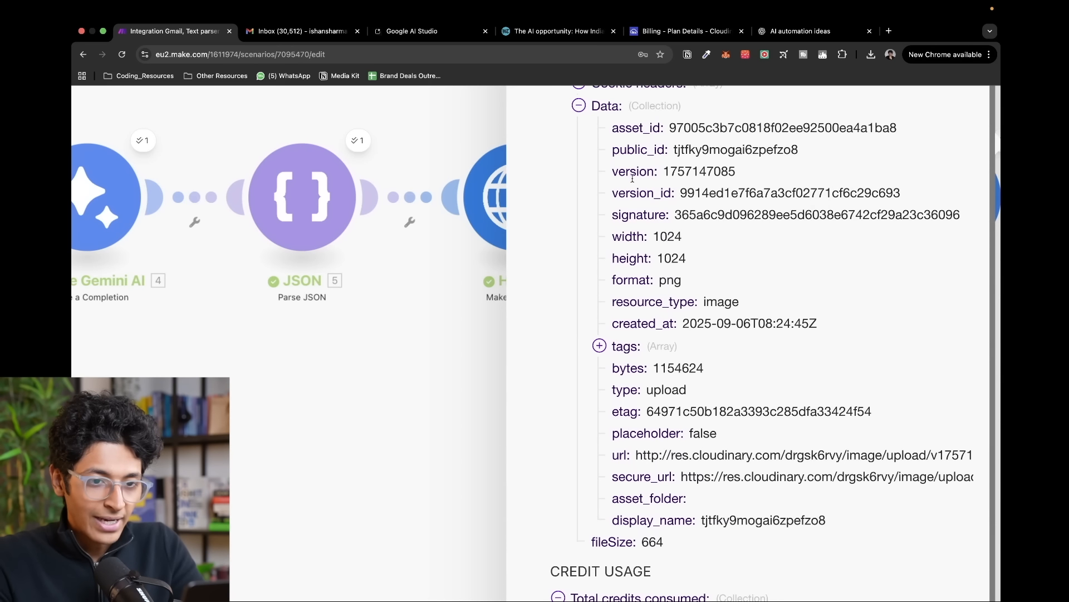
Step: Check the output's 1024×1024 size, png format and hosted secure_url
{"action": "left_click_drag", "start_coordinate": [613, 236], "coordinate": [695, 269]}
{"action": "triple_click", "coordinate": [659, 280]}
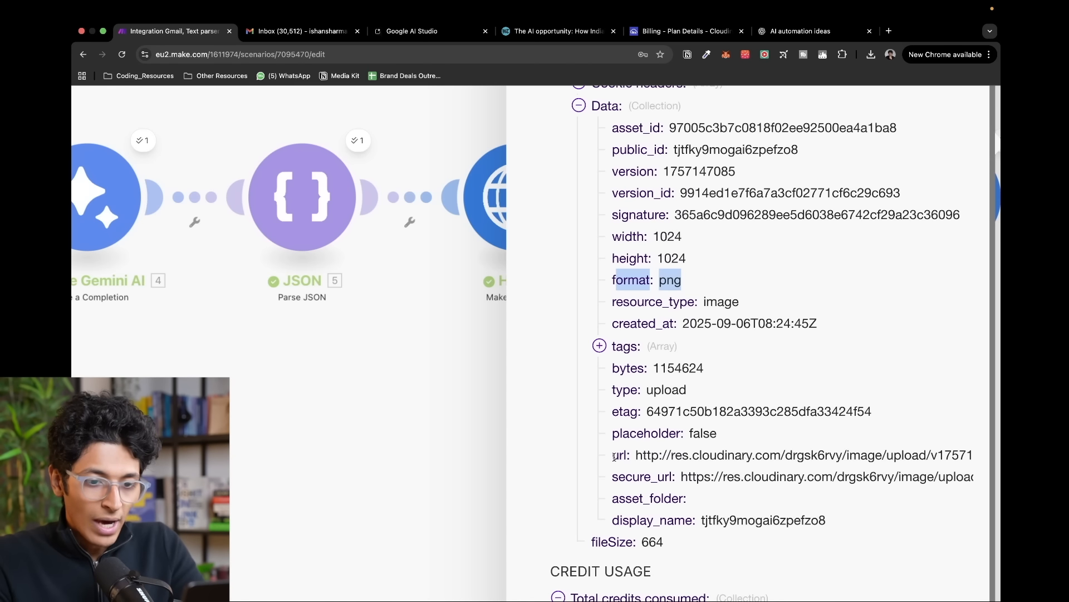
{"action": "left_click_drag", "start_coordinate": [615, 456], "coordinate": [794, 456]}
{"action": "left_click", "coordinate": [756, 456]}
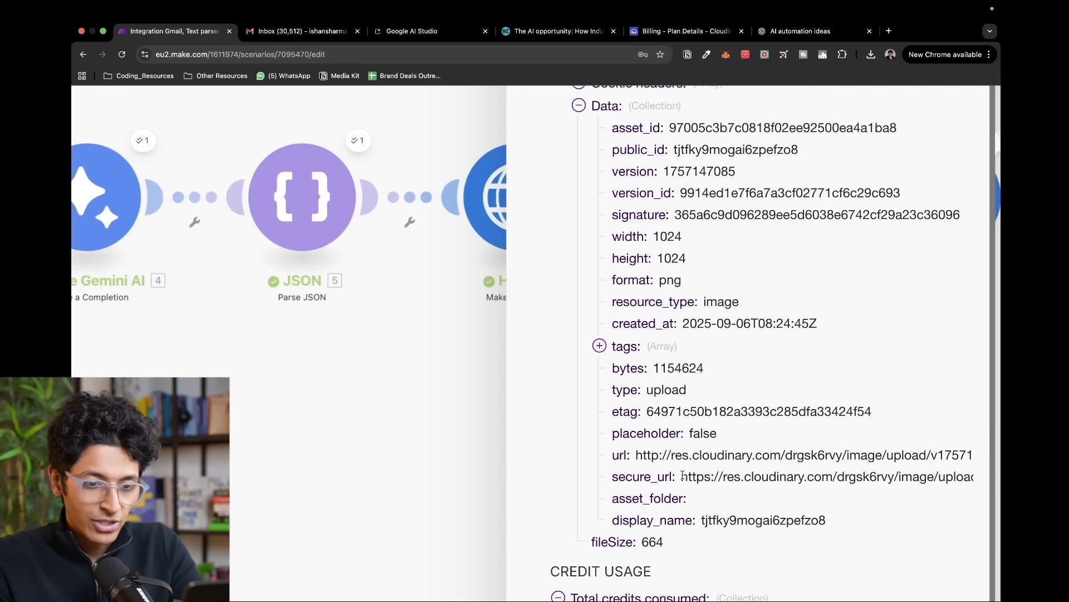
{"action": "left_click_drag", "start_coordinate": [683, 476], "coordinate": [790, 477]}
{"action": "left_click", "coordinate": [727, 492]}
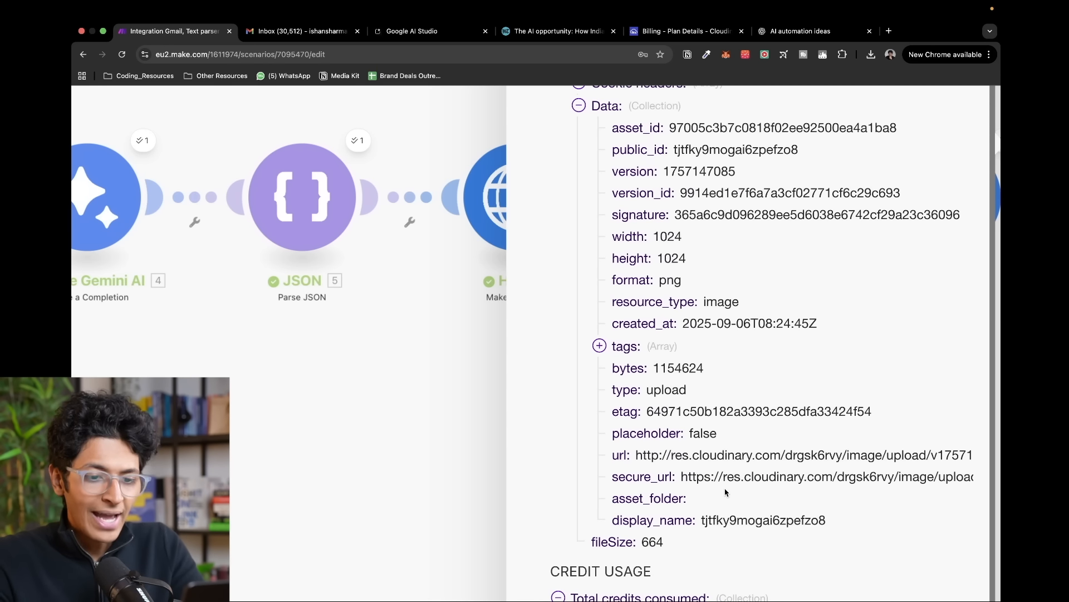
{"action": "scroll", "coordinate": [726, 492], "scroll_direction": "down", "scroll_amount": 5}
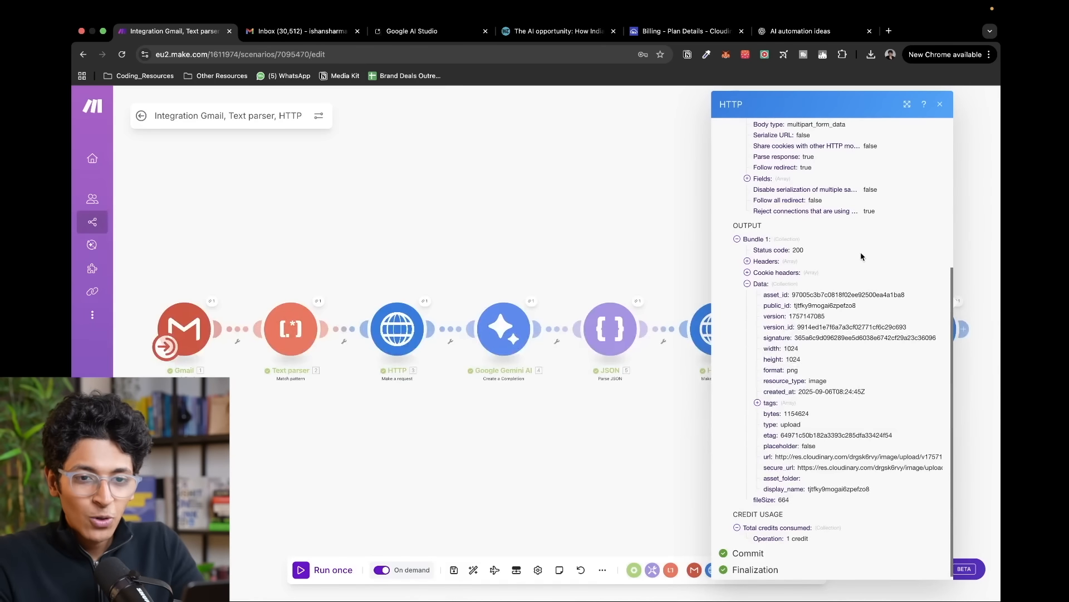
{"action": "left_click", "coordinate": [941, 105]}
{"action": "scroll", "coordinate": [802, 270], "scroll_direction": "right", "scroll_amount": 10}
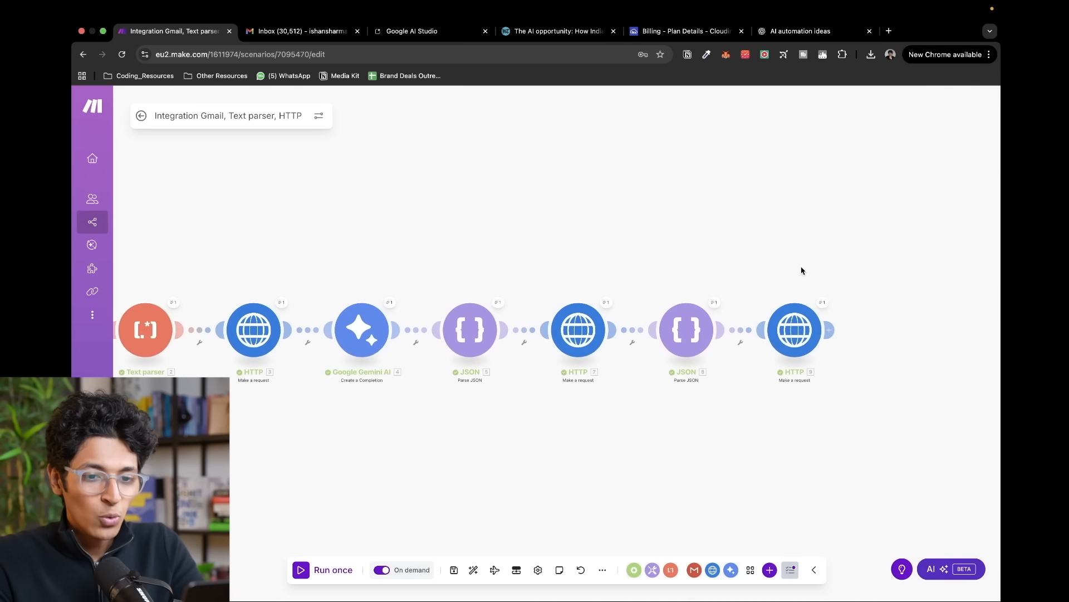
Step: Add an HTTP Get a file module with URL mapped to 9. data: secure_url, and save it
{"action": "left_click", "coordinate": [653, 332]}
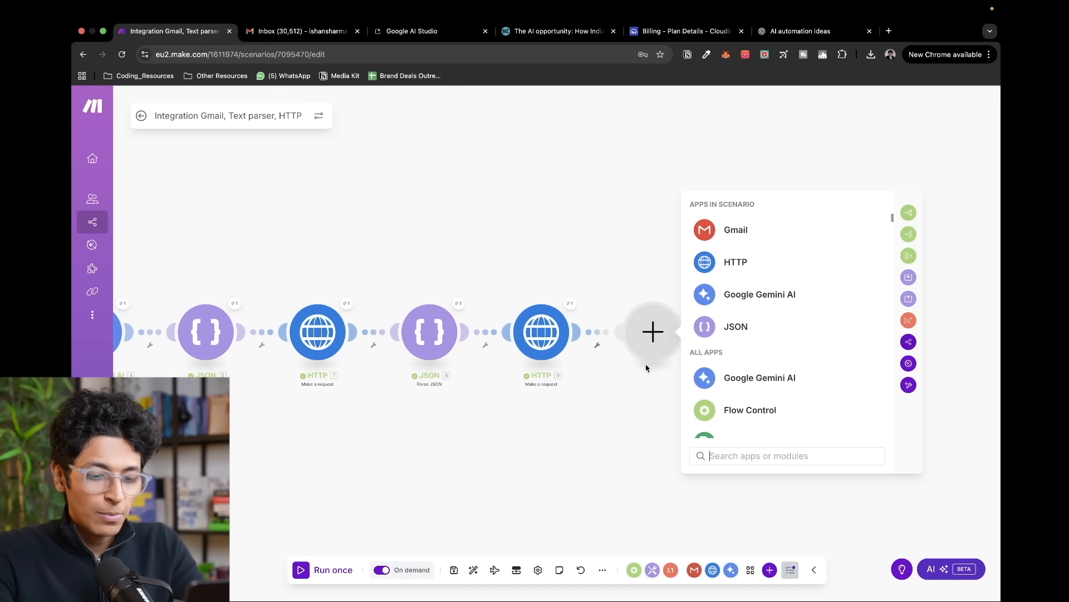
{"action": "type", "text": "http"}
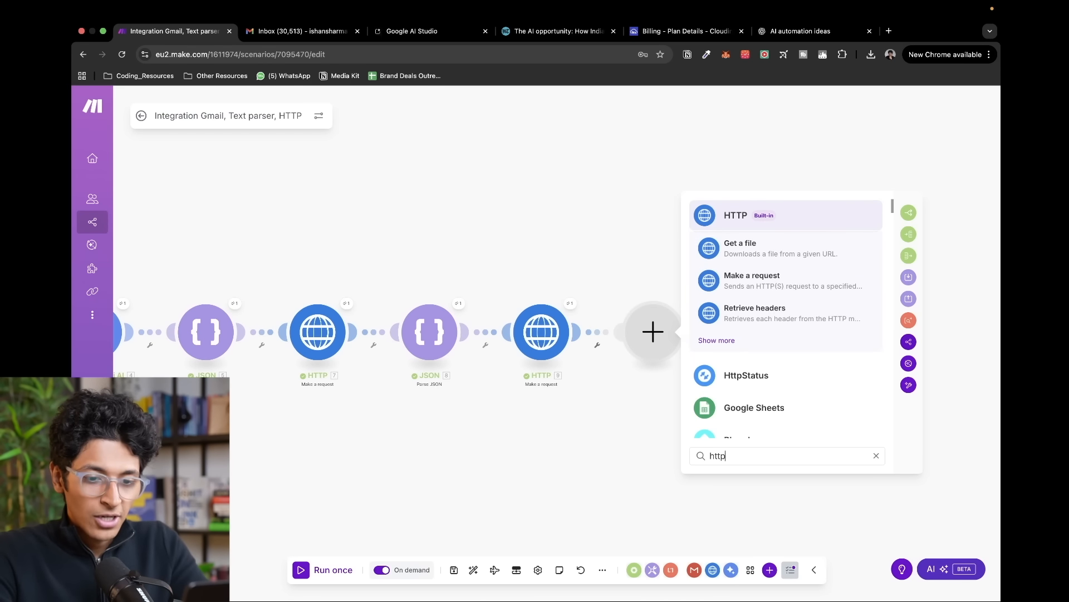
{"action": "left_click", "coordinate": [744, 248]}
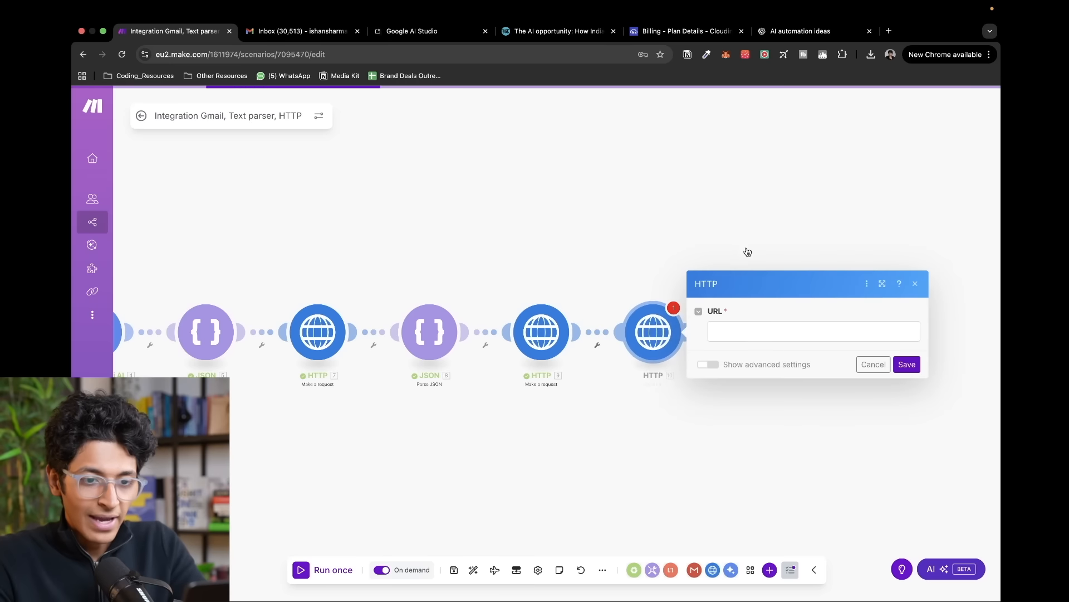
{"action": "left_click", "coordinate": [763, 333]}
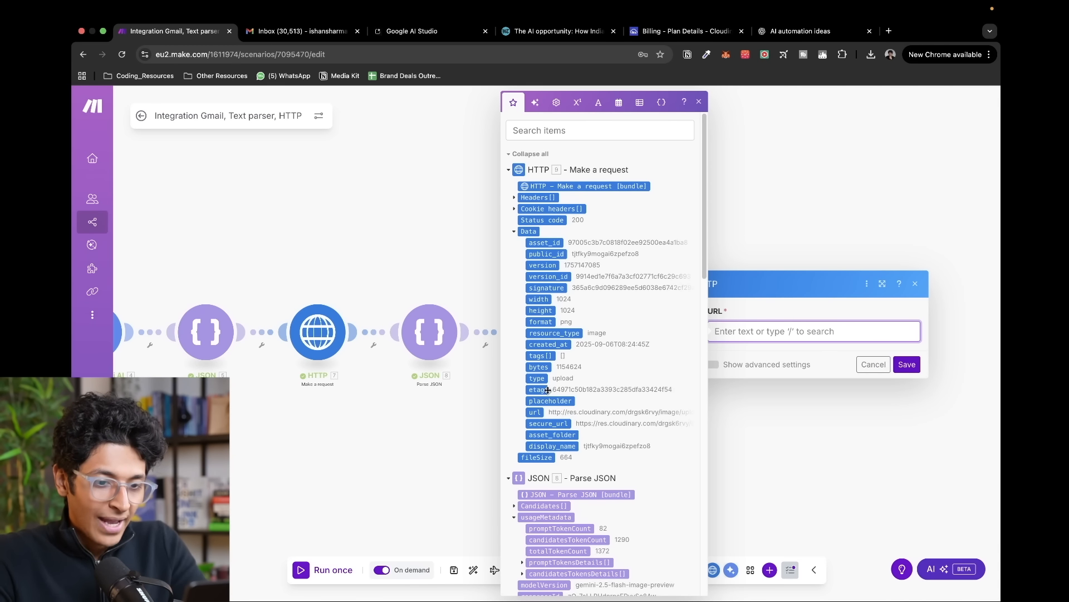
{"action": "left_click", "coordinate": [546, 421]}
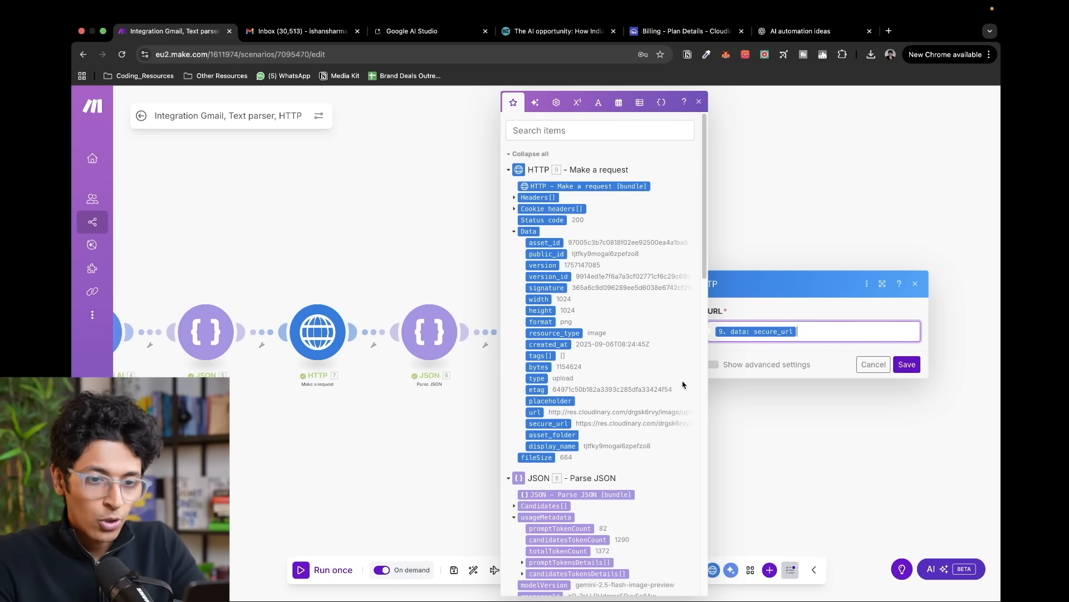
{"action": "left_click", "coordinate": [735, 372]}
{"action": "left_click", "coordinate": [708, 365]}
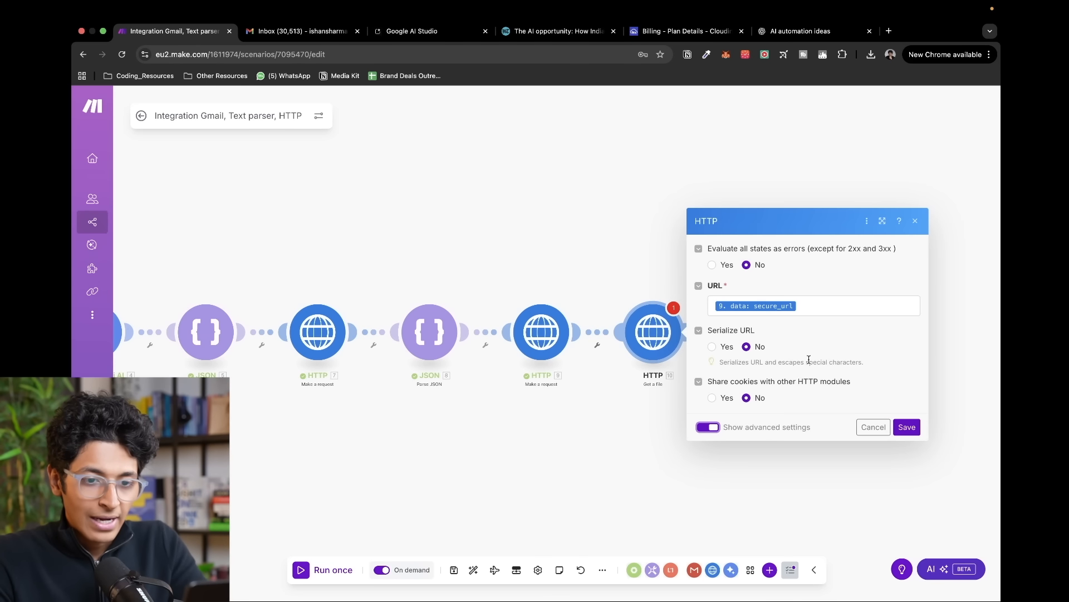
{"action": "left_click", "coordinate": [907, 427]}
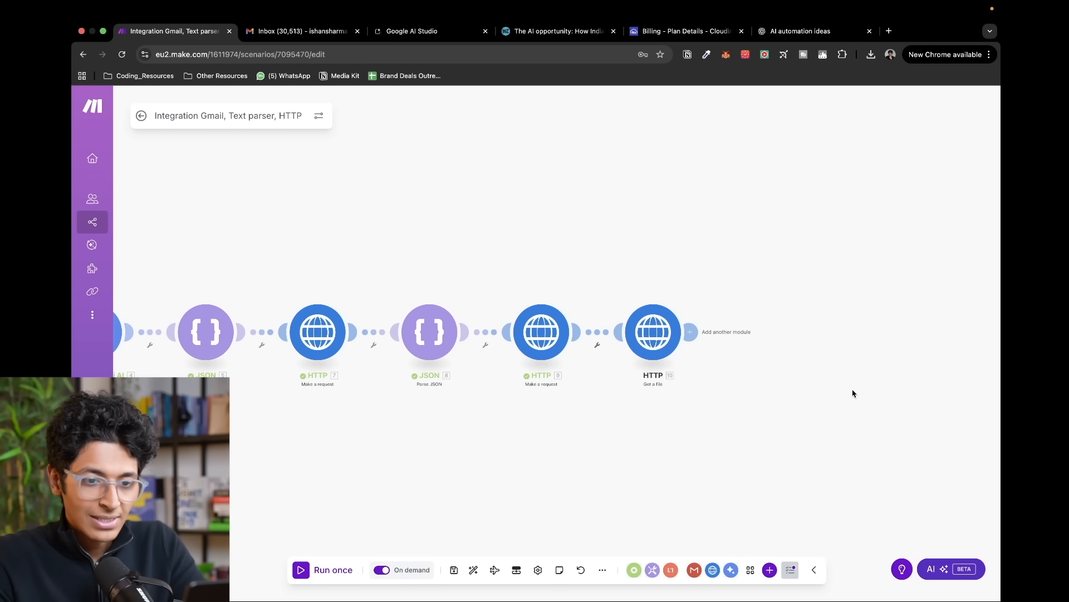
Step: Add a Gmail Send an Email module using the second Gmail connection
{"action": "left_click", "coordinate": [689, 332]}
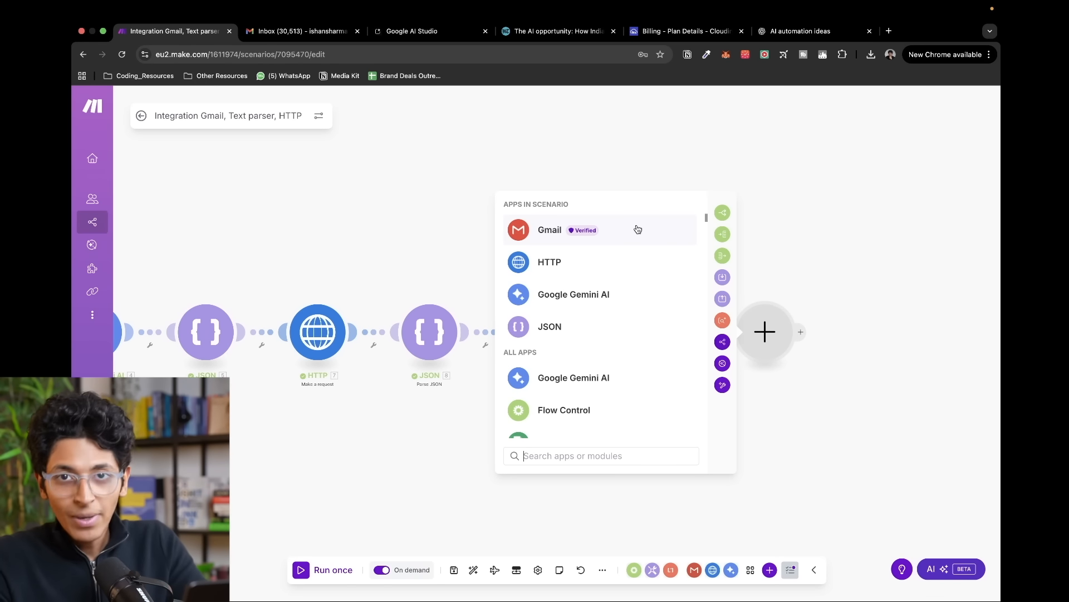
{"action": "left_click", "coordinate": [638, 229]}
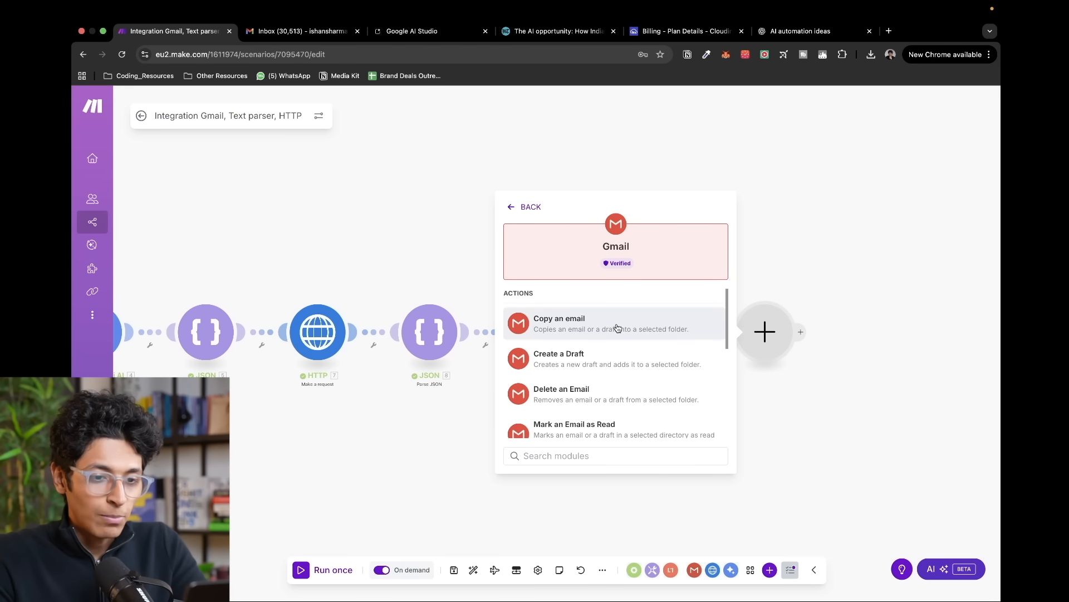
{"action": "scroll", "coordinate": [638, 411], "scroll_direction": "down", "scroll_amount": 3}
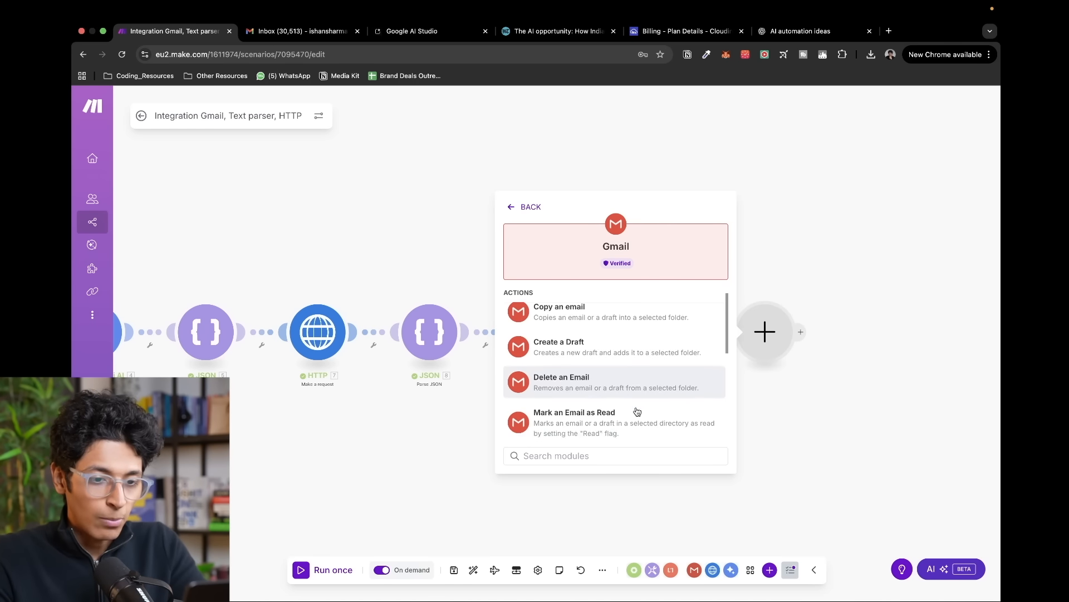
{"action": "scroll", "coordinate": [637, 410], "scroll_direction": "down", "scroll_amount": 2}
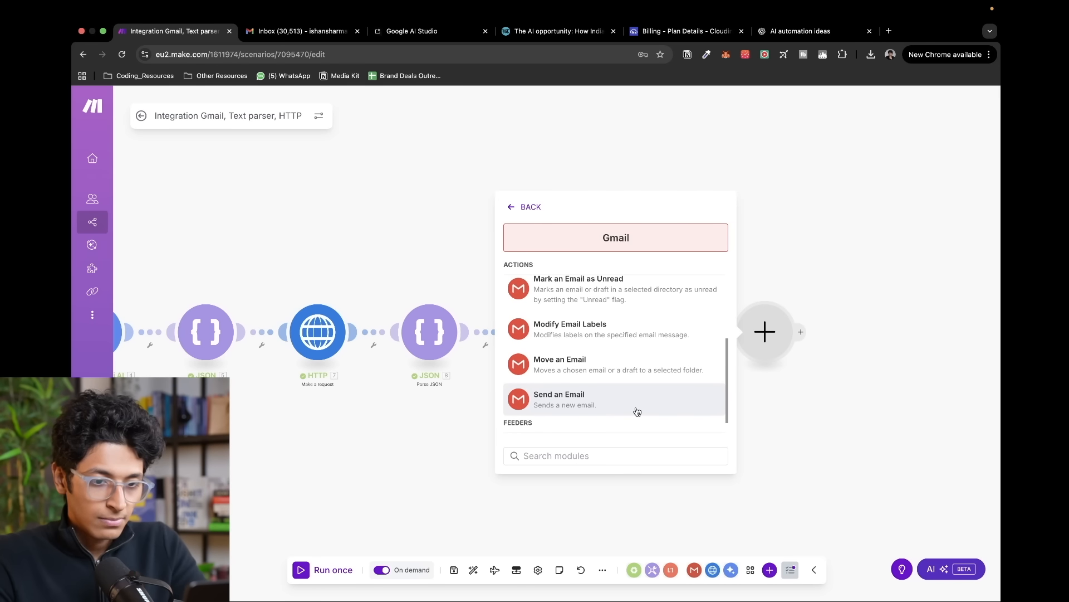
{"action": "left_click", "coordinate": [611, 410]}
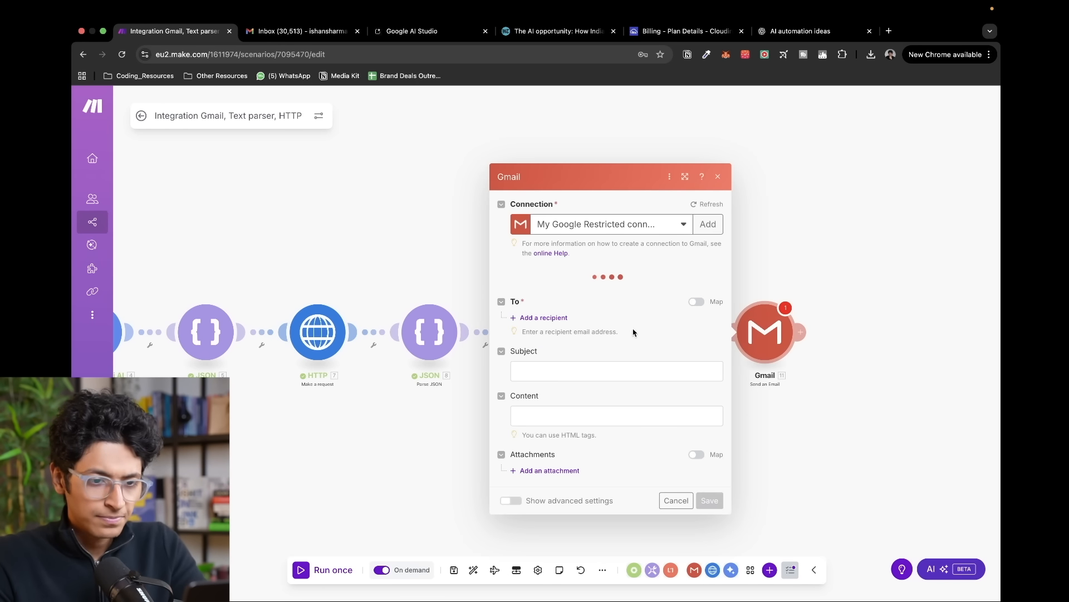
{"action": "left_click", "coordinate": [655, 230]}
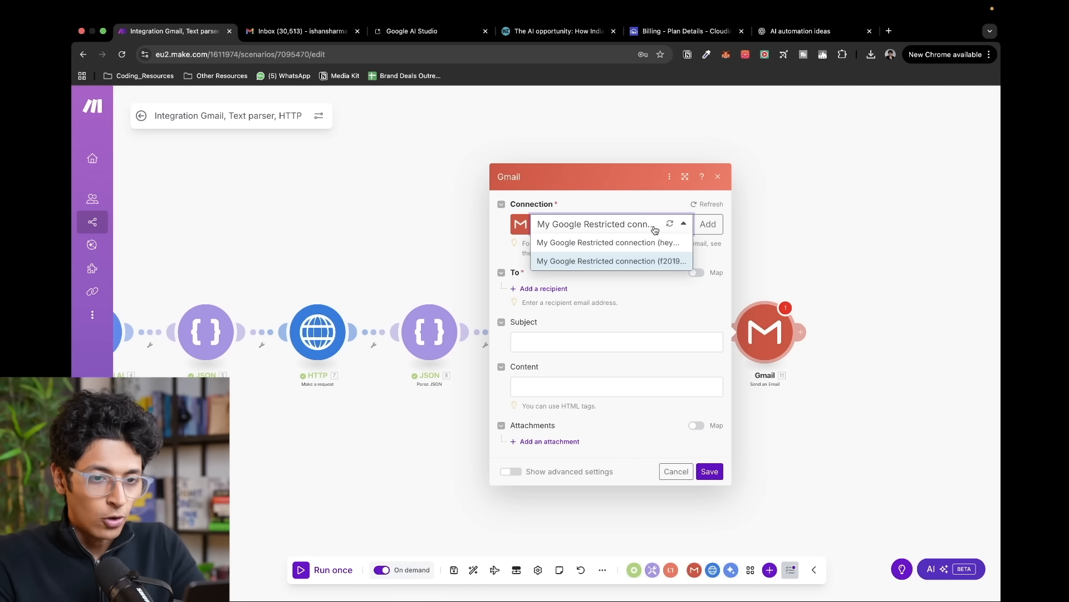
{"action": "left_click", "coordinate": [655, 261]}
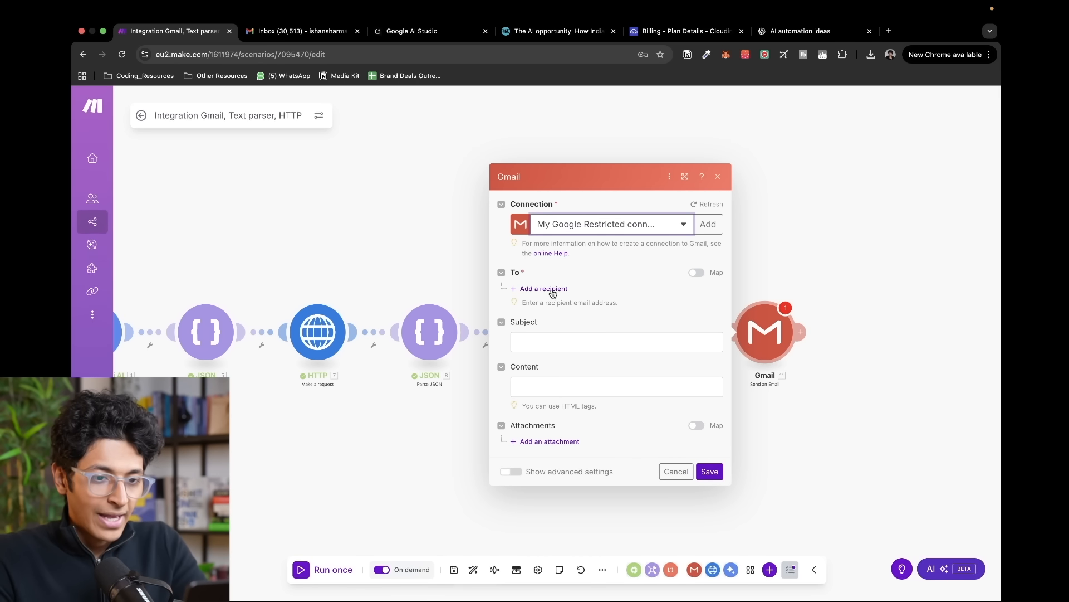
Step: Add the recipient's e-mail address as a To recipient
{"action": "left_click", "coordinate": [553, 289]}
{"action": "left_click", "coordinate": [588, 283]}
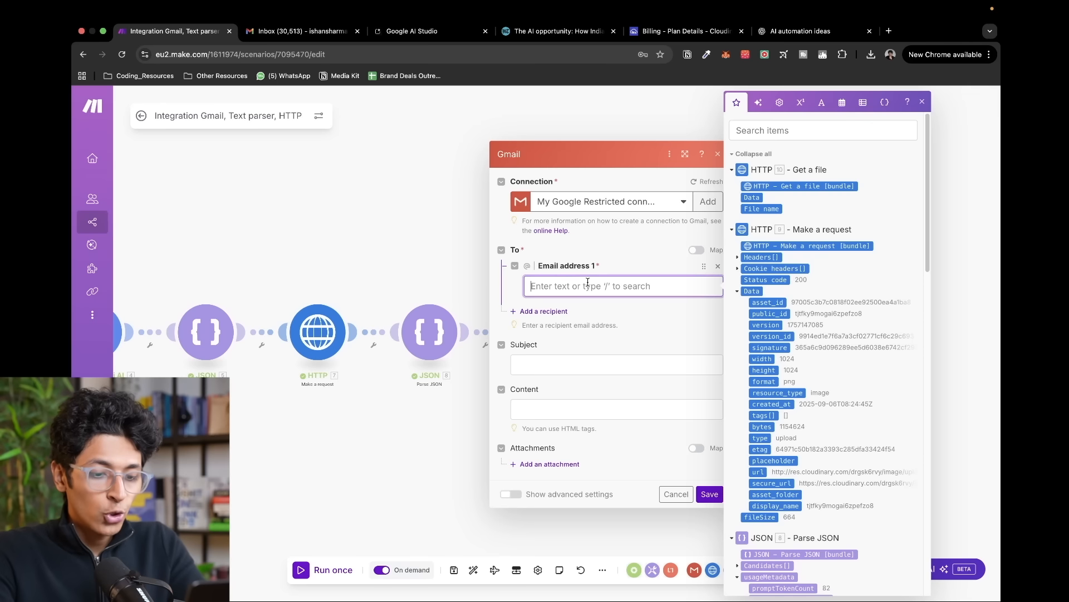
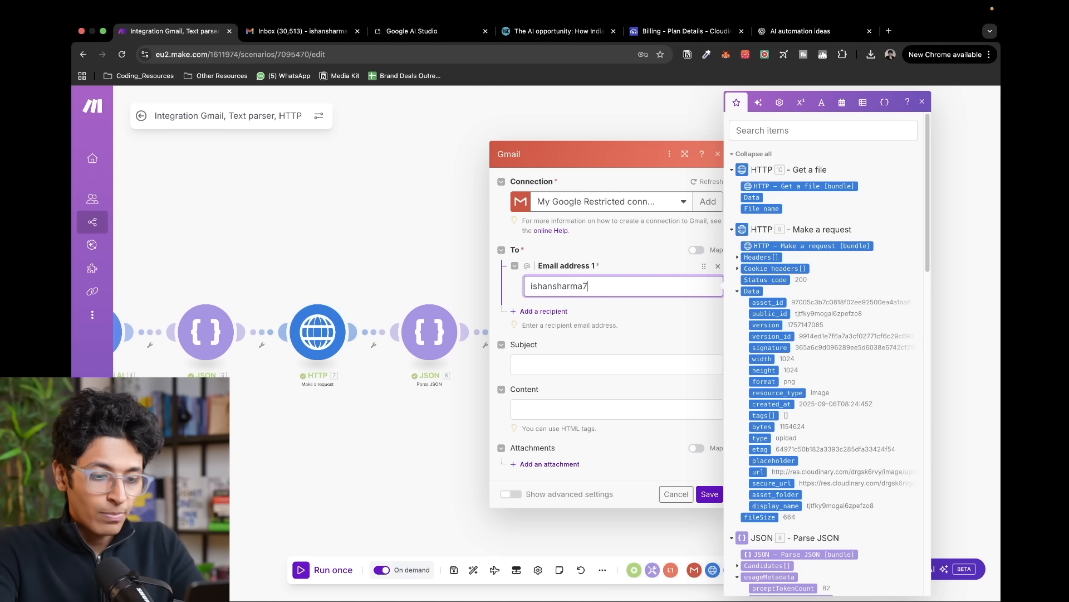
{"action": "left_click", "coordinate": [594, 316]}
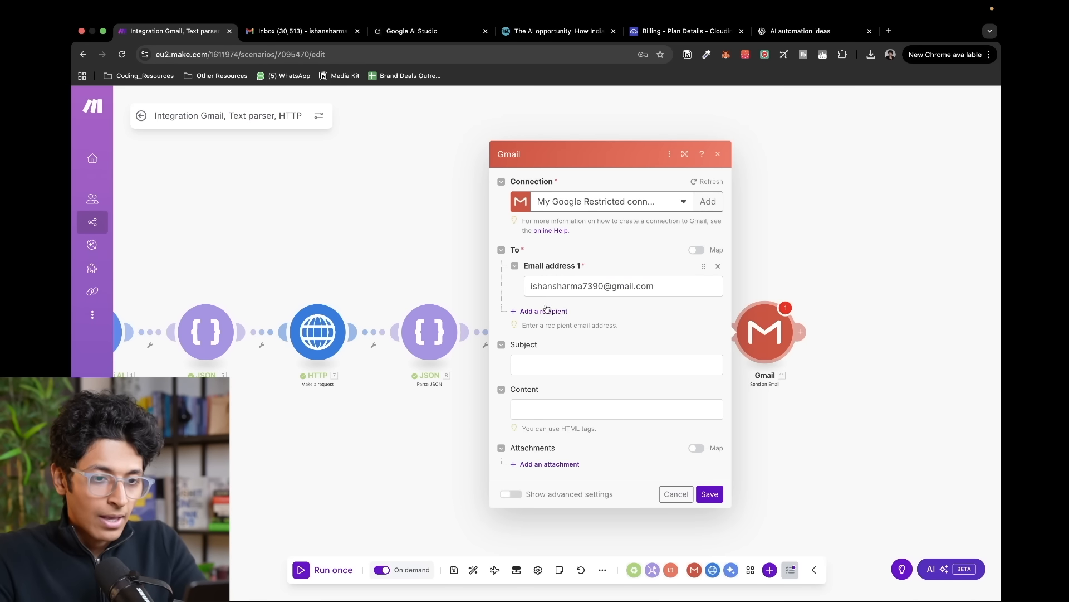
Step: Set the subject to the mapped meme template name followed by 'image is ready'
{"action": "left_click", "coordinate": [551, 365]}
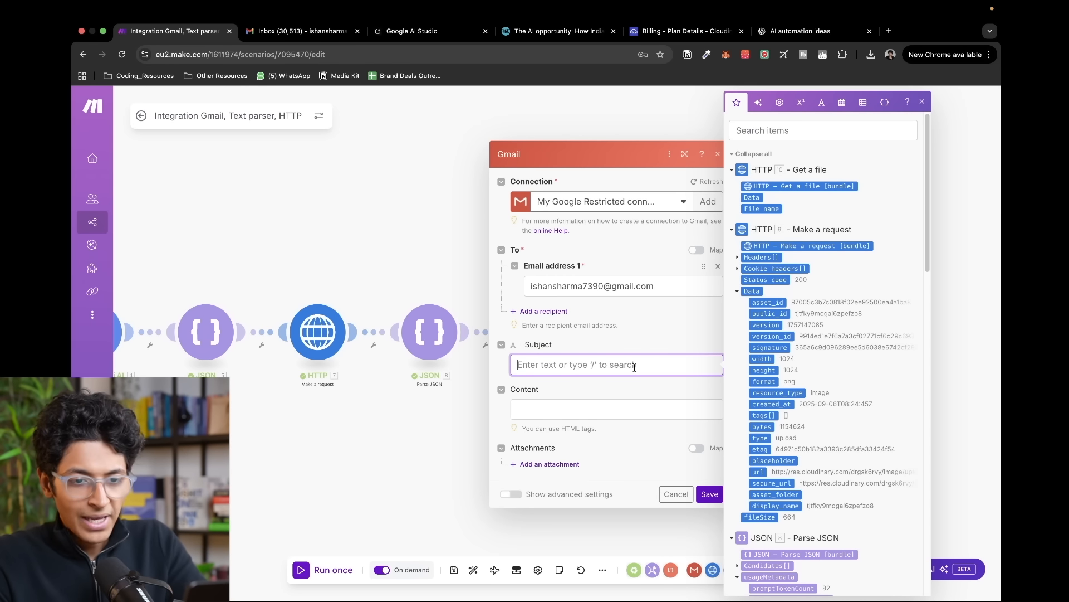
{"action": "scroll", "coordinate": [747, 379], "scroll_direction": "down", "scroll_amount": 5}
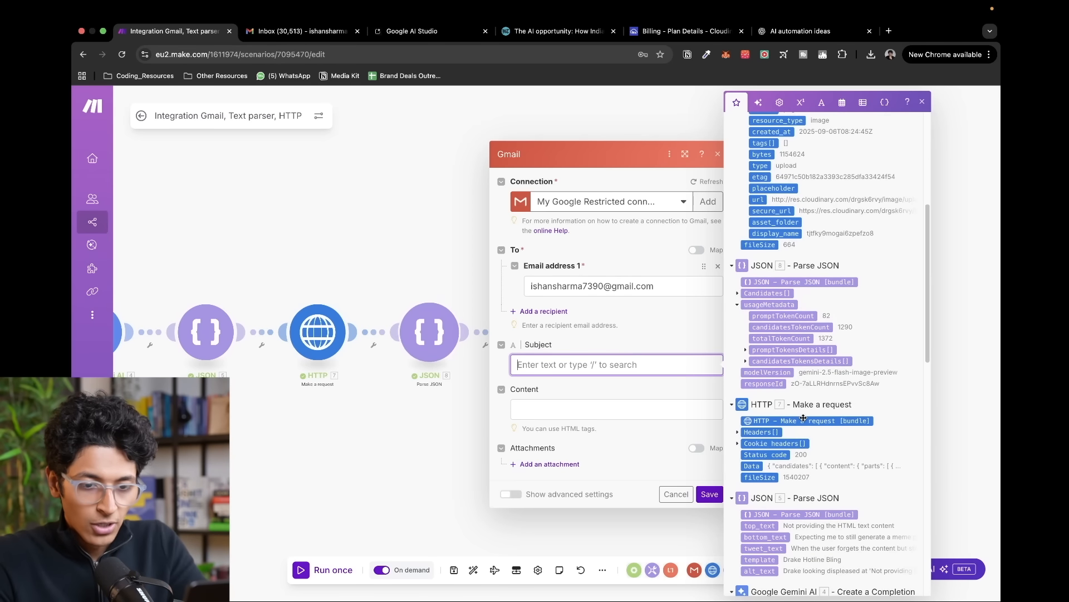
{"action": "scroll", "coordinate": [779, 455], "scroll_direction": "down", "scroll_amount": 2}
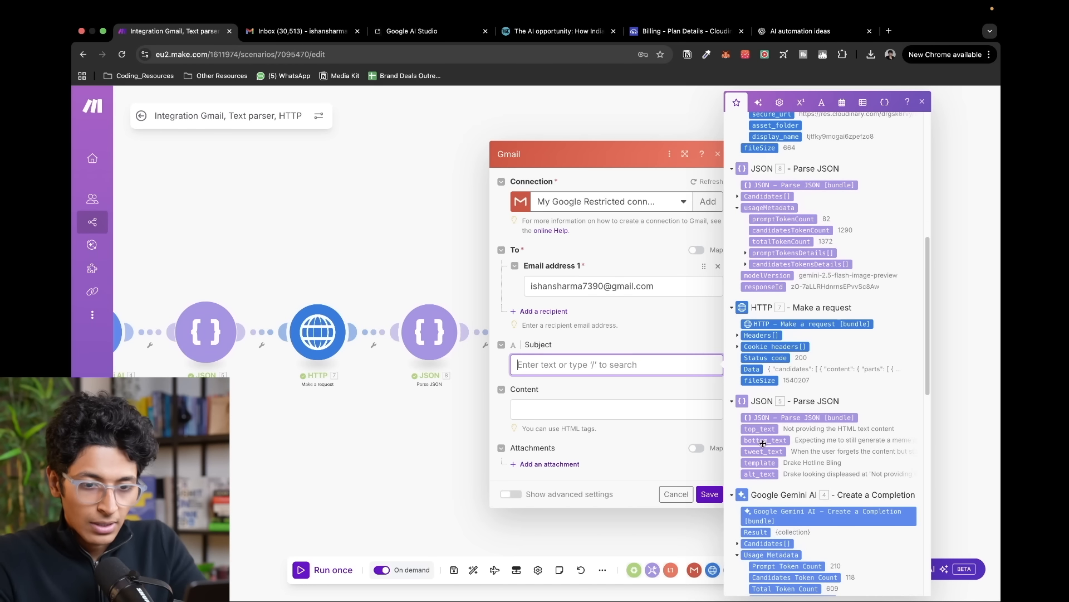
{"action": "left_click", "coordinate": [760, 462]}
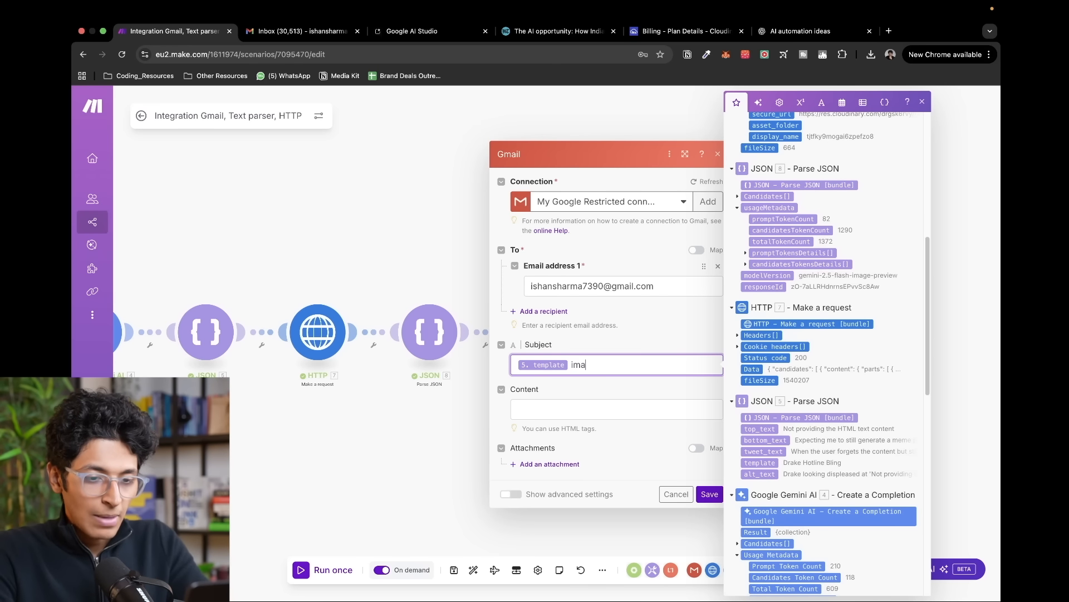
{"action": "type", "text": "image is g"}
{"action": "type", "text": "ady"}
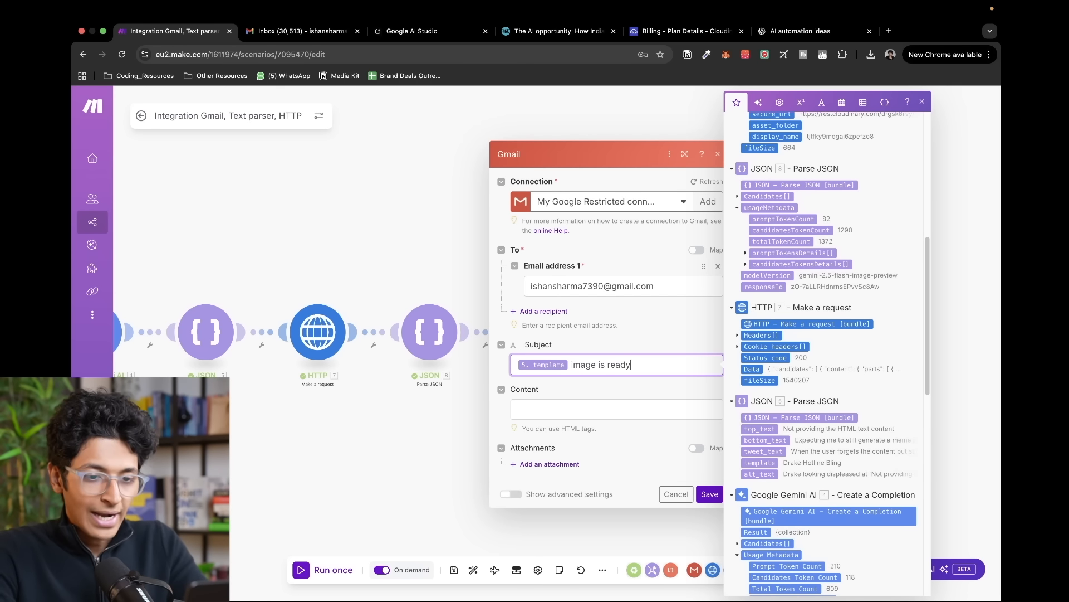
{"action": "left_click", "coordinate": [604, 387]}
Step: Paste the HTML body, map alt_text and tweet_text into it, and add an attachment item
{"action": "left_click", "coordinate": [569, 411]}
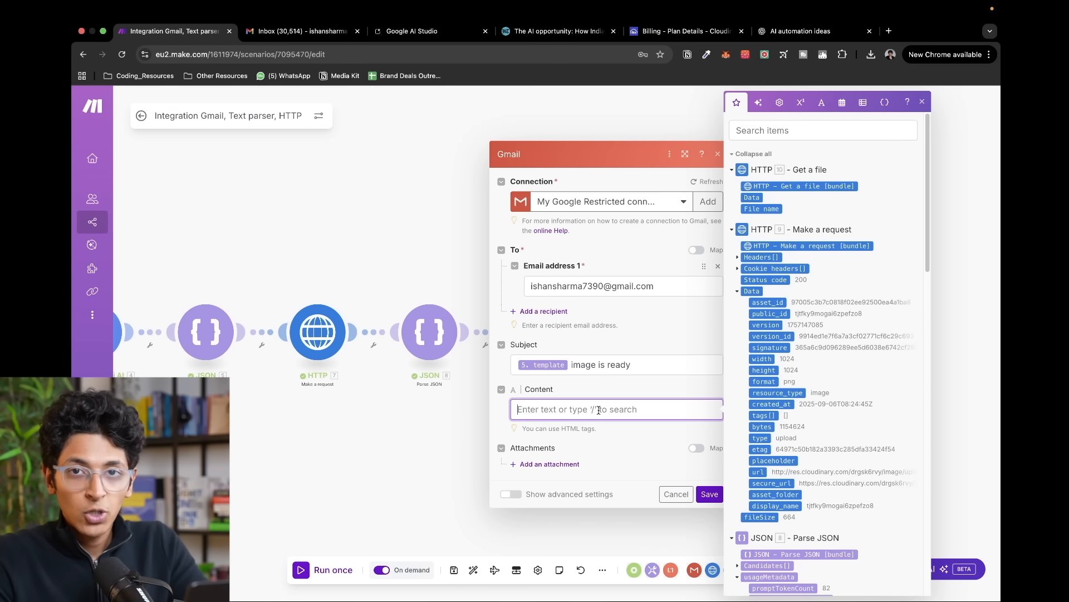
{"action": "type", "text": "<p>Hey Ishan, here's your meme 👇</p>   <img src=\"cid:ai_image\" alt=\"\" /> <p>Tweet caption: </p>"}
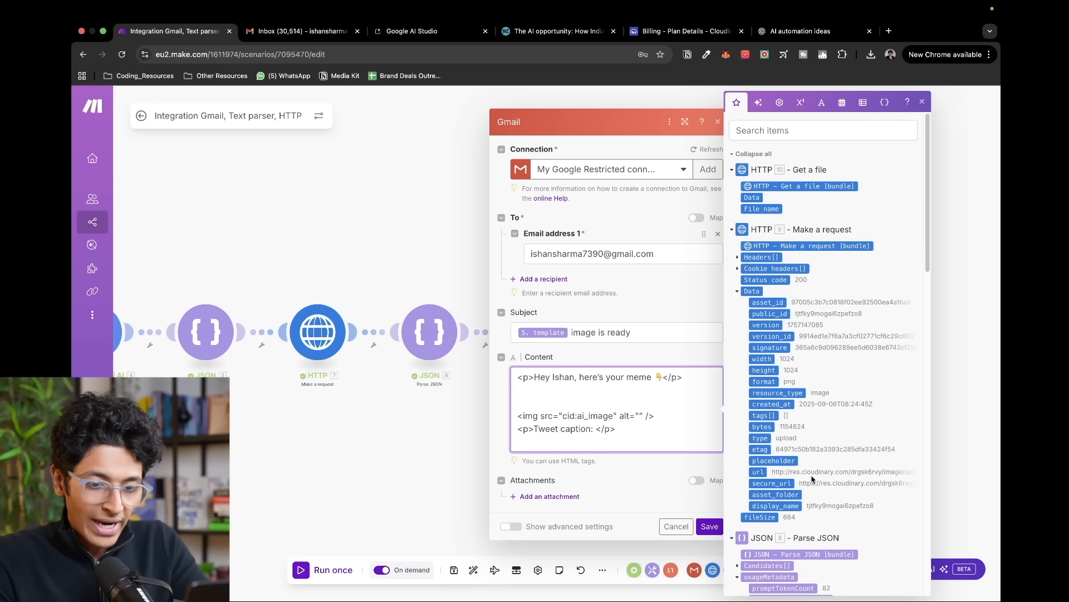
{"action": "scroll", "coordinate": [812, 478], "scroll_direction": "down", "scroll_amount": 6}
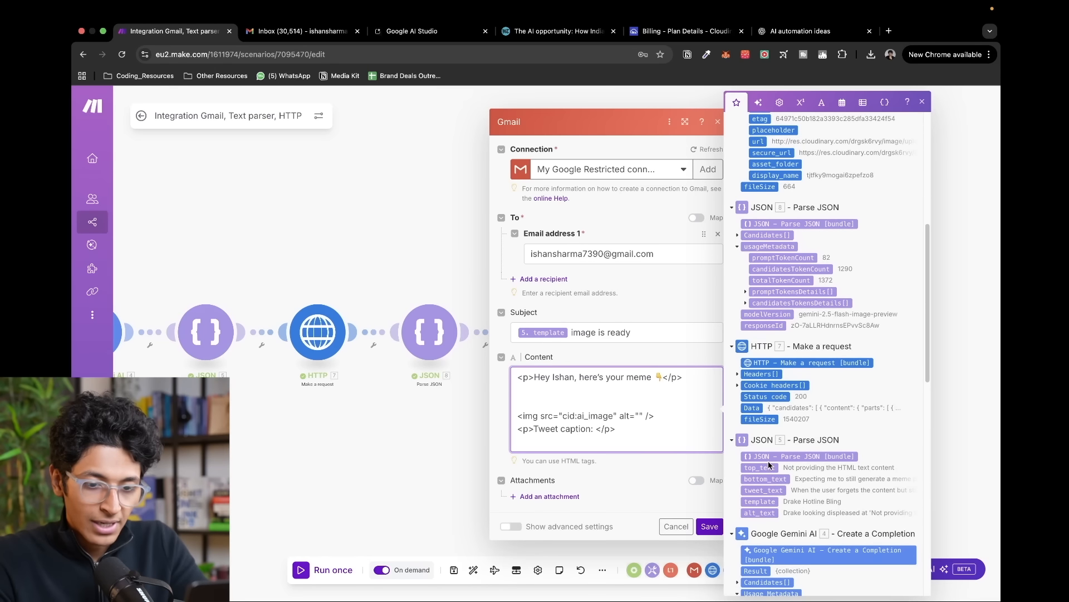
{"action": "left_click", "coordinate": [760, 512]}
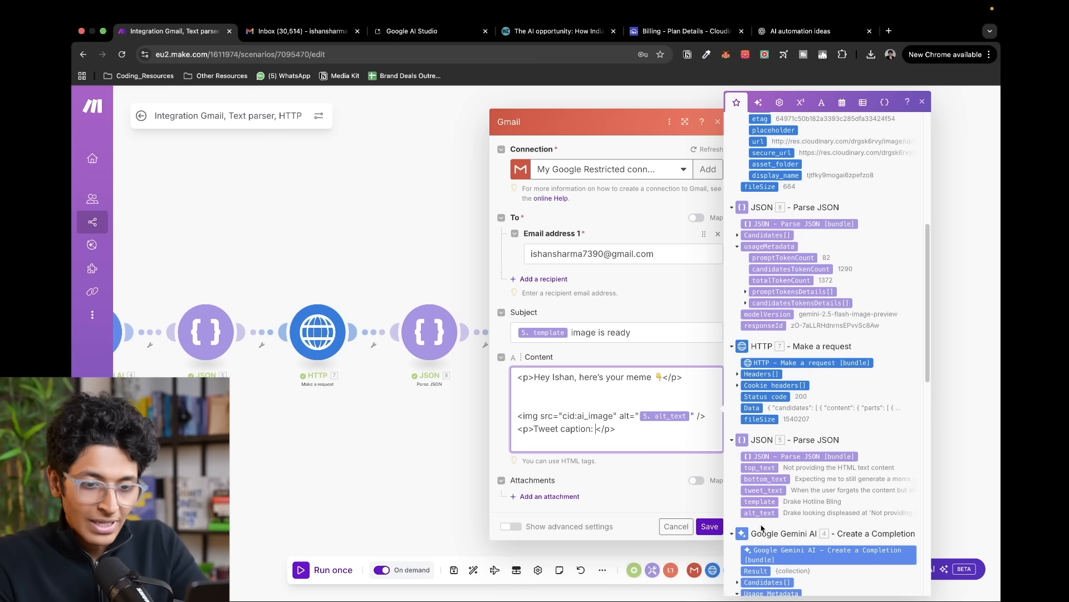
{"action": "left_click", "coordinate": [766, 490]}
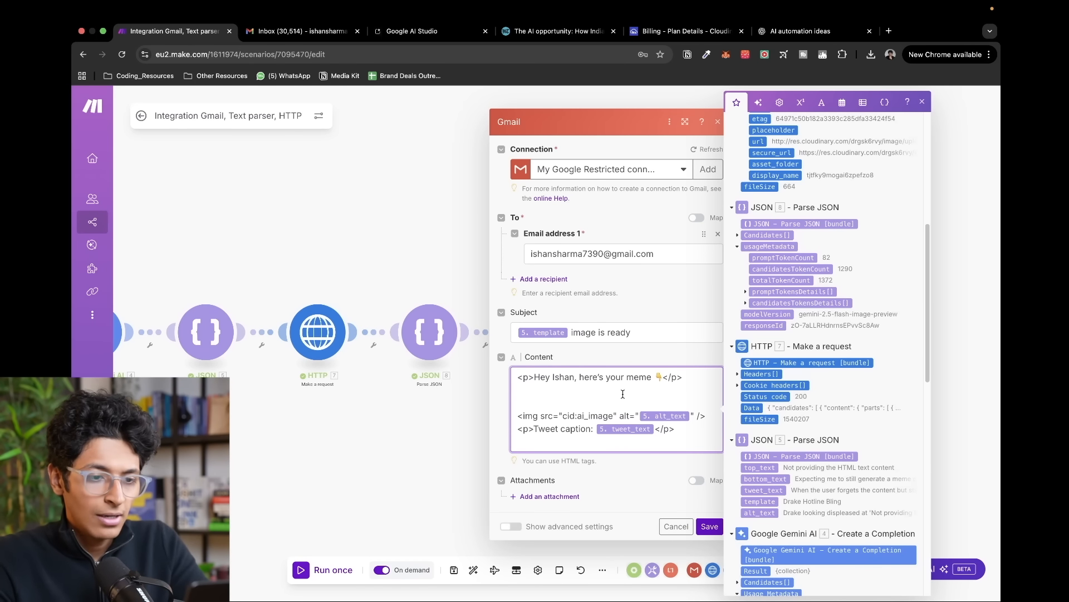
{"action": "left_click", "coordinate": [615, 464]}
{"action": "left_click", "coordinate": [531, 417]}
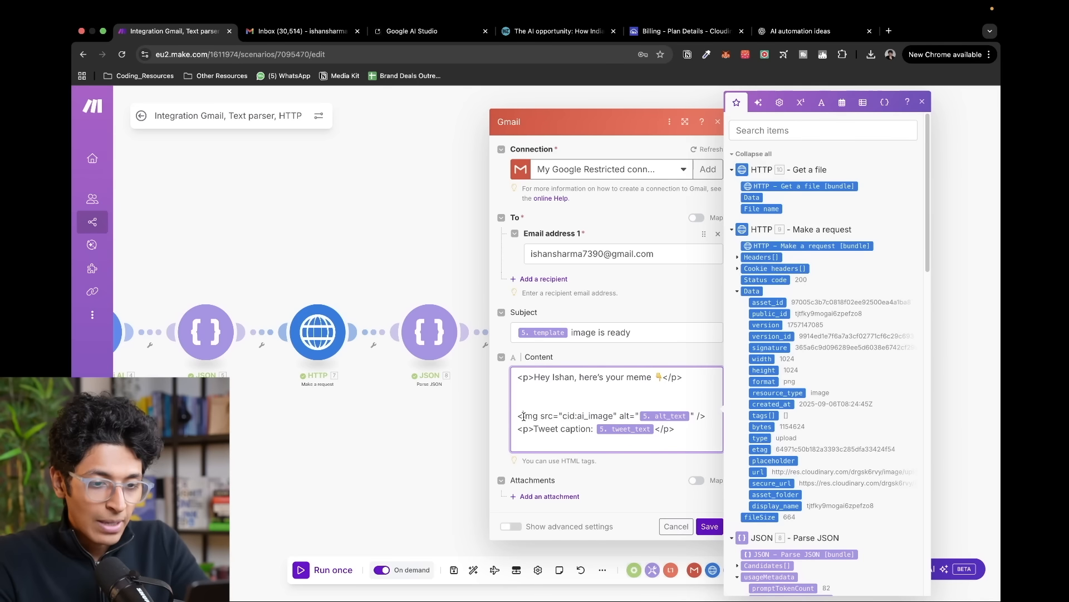
{"action": "left_click_drag", "start_coordinate": [523, 417], "coordinate": [572, 417]}
{"action": "left_click", "coordinate": [574, 417]}
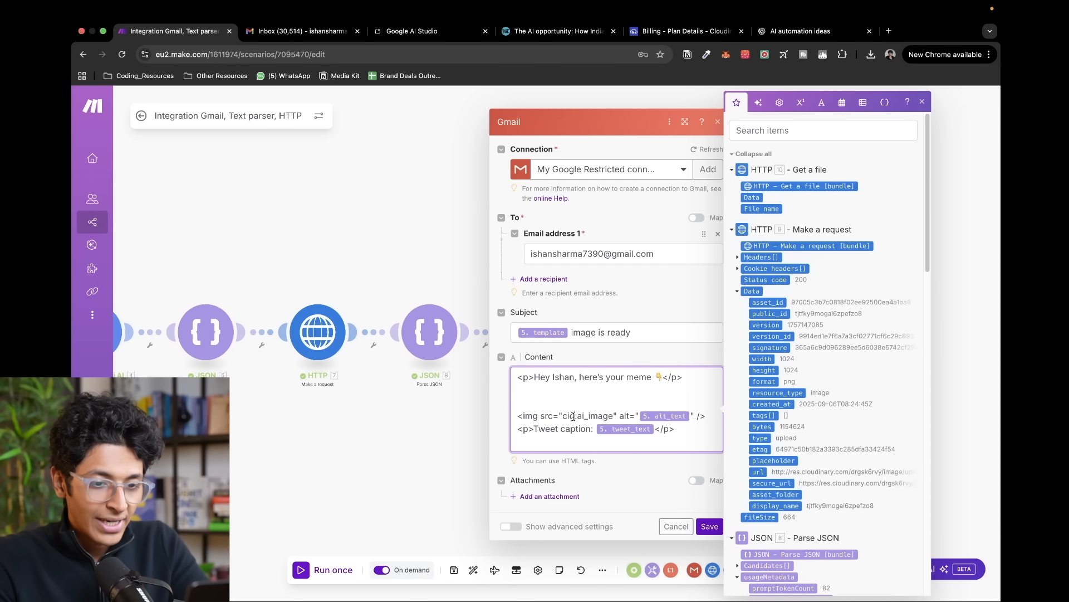
{"action": "left_click", "coordinate": [569, 497]}
{"action": "scroll", "coordinate": [630, 470], "scroll_direction": "down", "scroll_amount": 3}
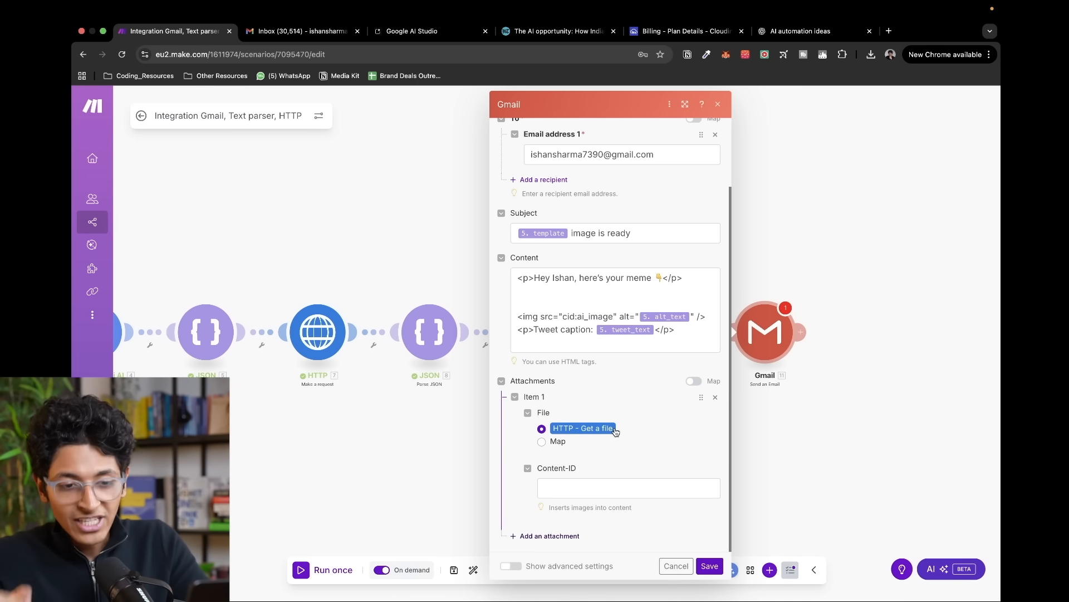
Step: Set the attachment Content-ID to ai_image, matching cid:ai_image in the body, and save
{"action": "left_click", "coordinate": [582, 487]}
{"action": "type", "text": "ai"}
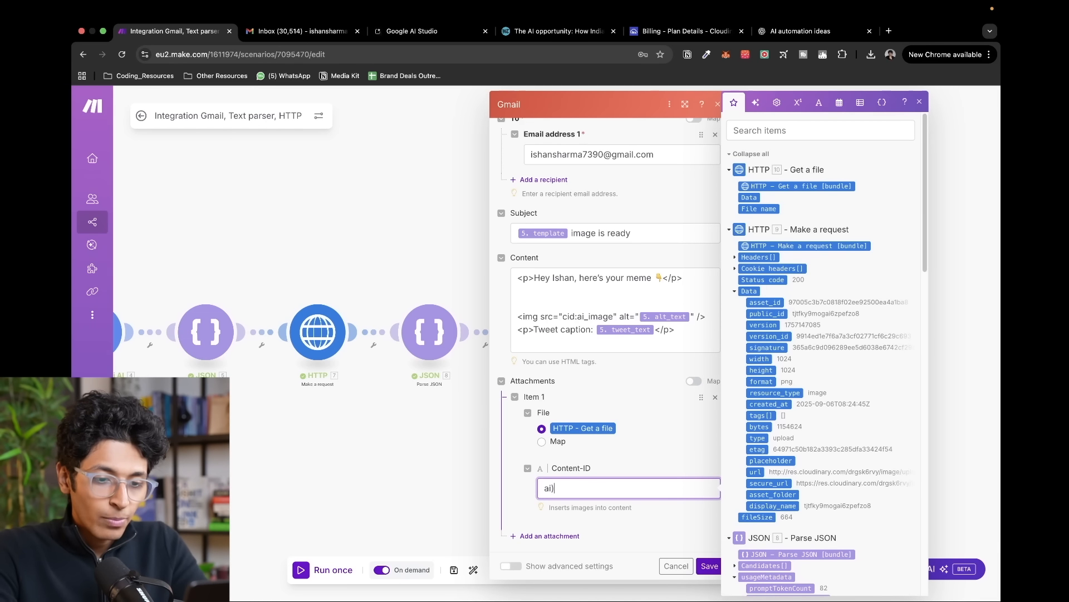
{"action": "type", "text": "_image"}
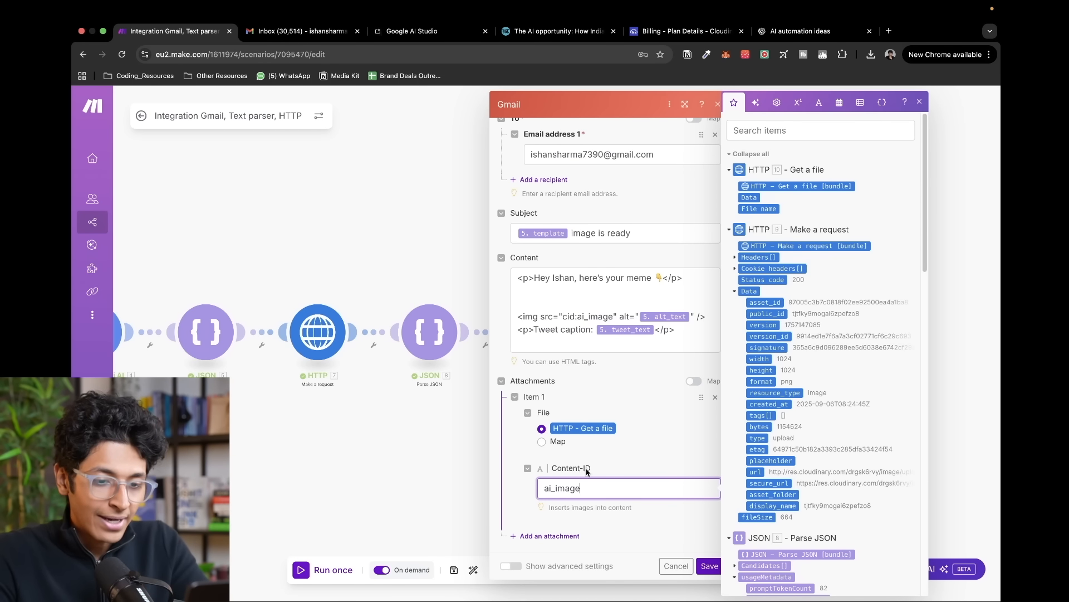
{"action": "left_click", "coordinate": [609, 377]}
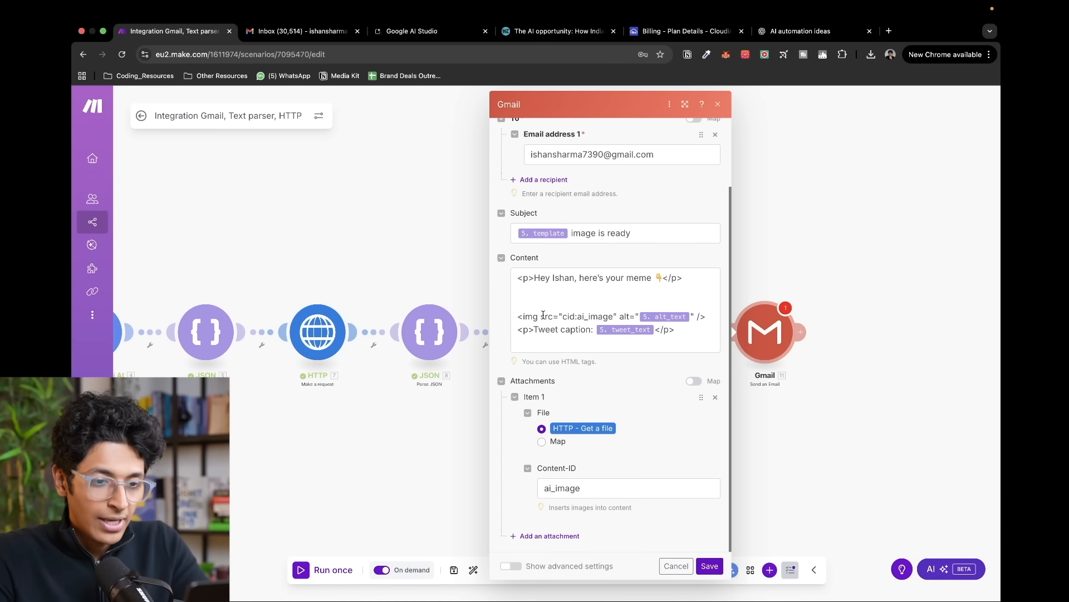
{"action": "left_click_drag", "start_coordinate": [525, 316], "coordinate": [609, 316]}
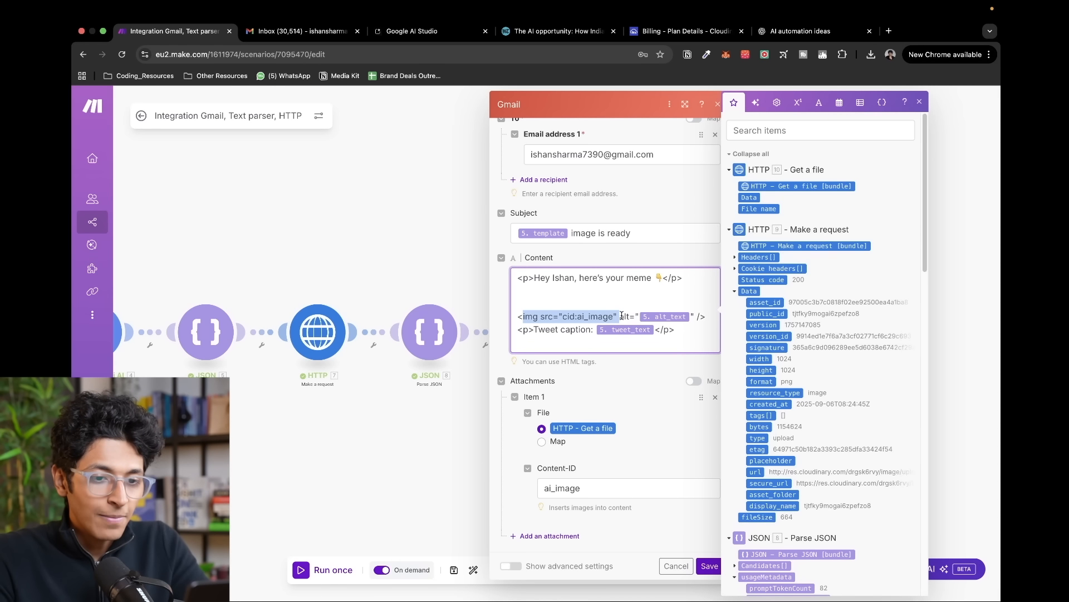
{"action": "left_click", "coordinate": [593, 319]}
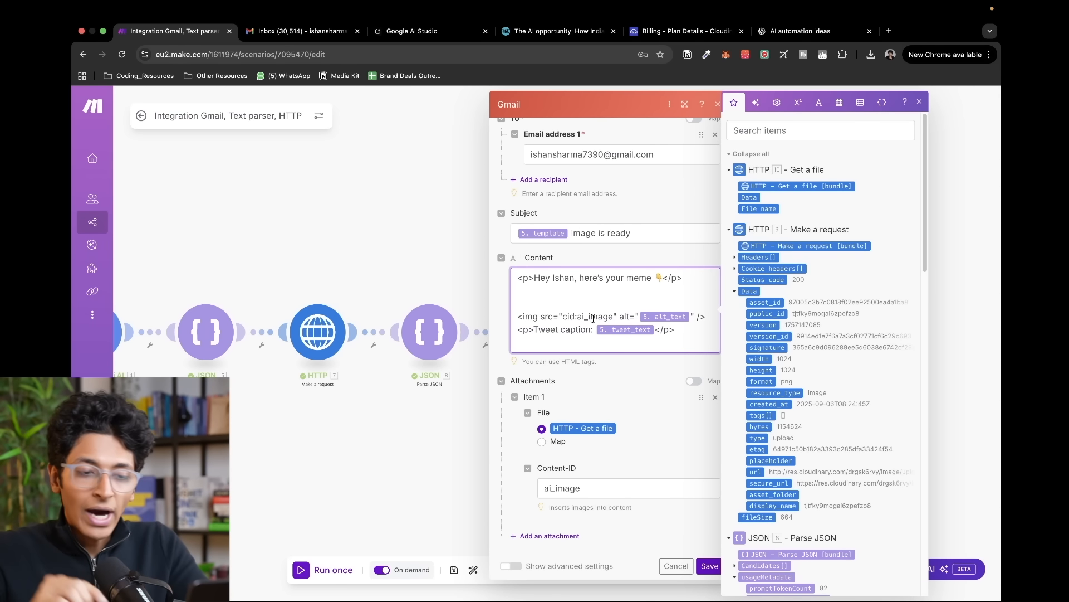
{"action": "left_click", "coordinate": [599, 368]}
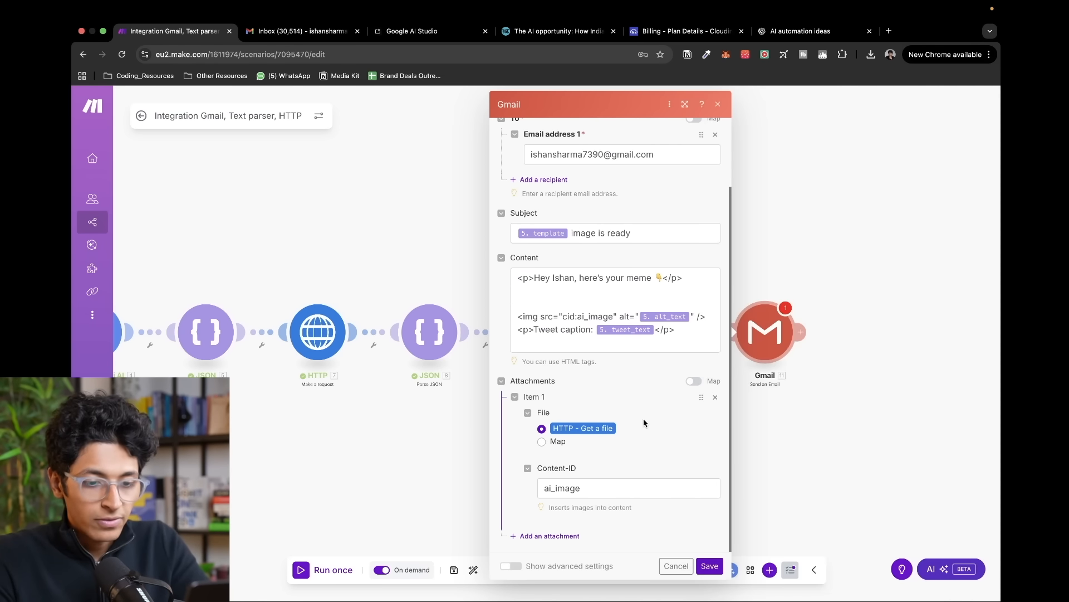
{"action": "left_click", "coordinate": [710, 568]}
Step: Copy the Hindustan Times article's web address from the address bar
{"action": "left_click", "coordinate": [557, 31]}
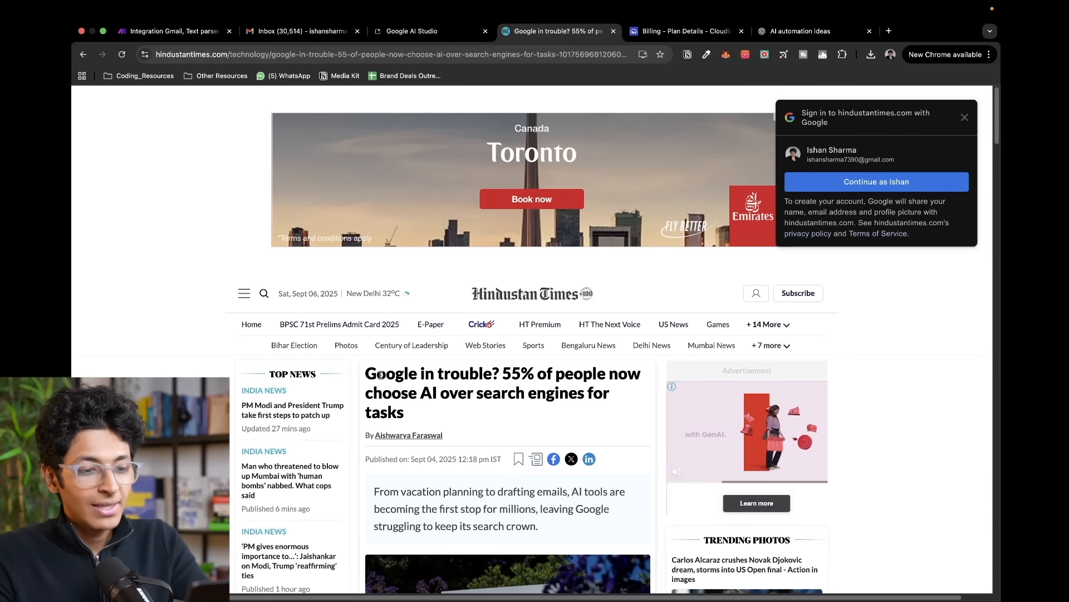
{"action": "left_click_drag", "start_coordinate": [367, 372], "coordinate": [539, 394]}
{"action": "left_click", "coordinate": [503, 411]}
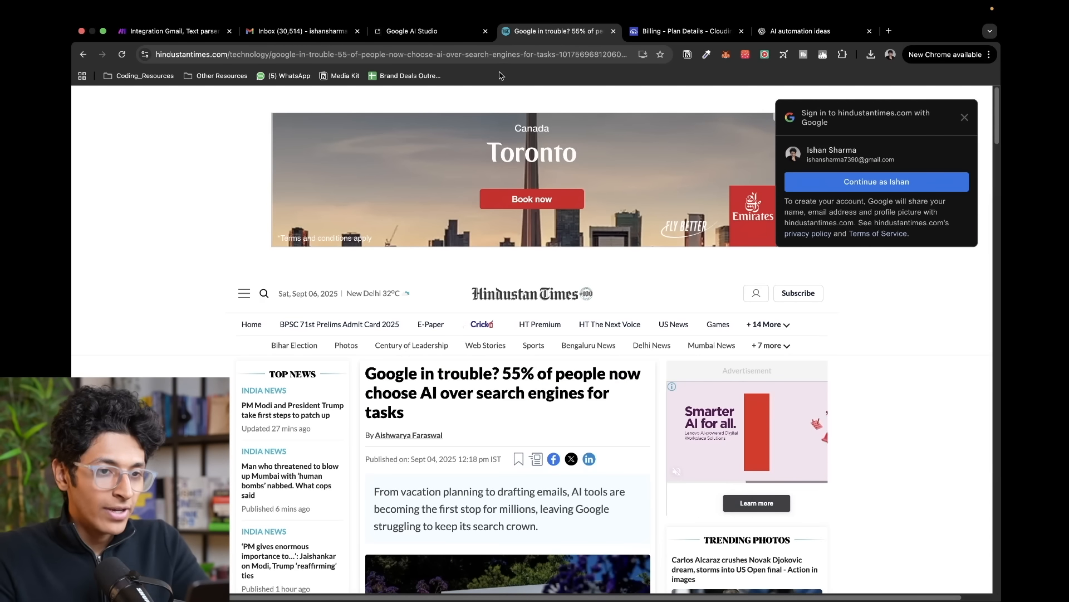
{"action": "left_click", "coordinate": [497, 56]}
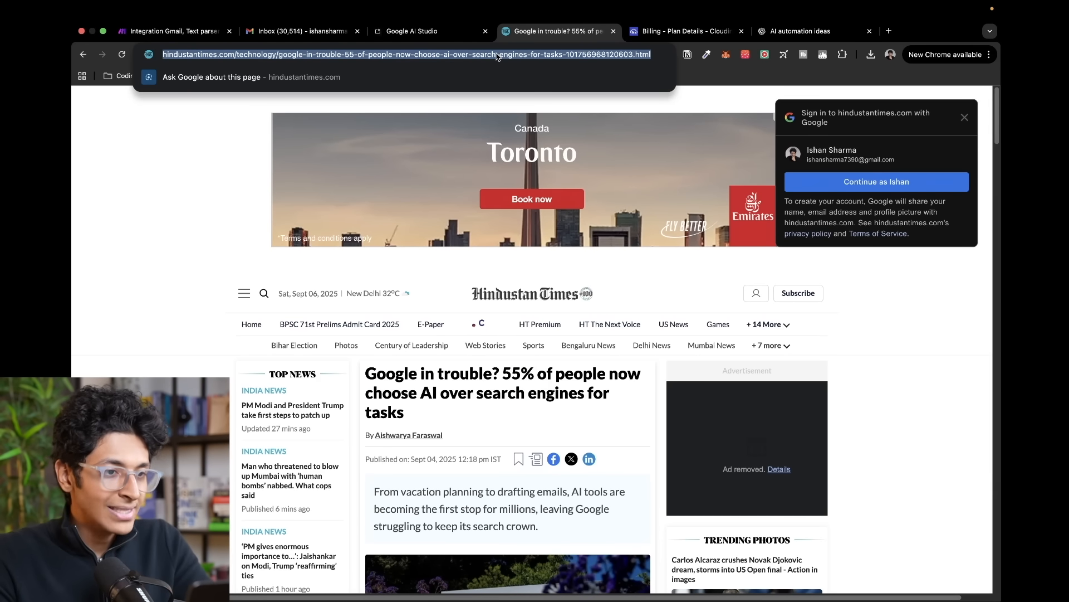
{"action": "left_click", "coordinate": [311, 33]}
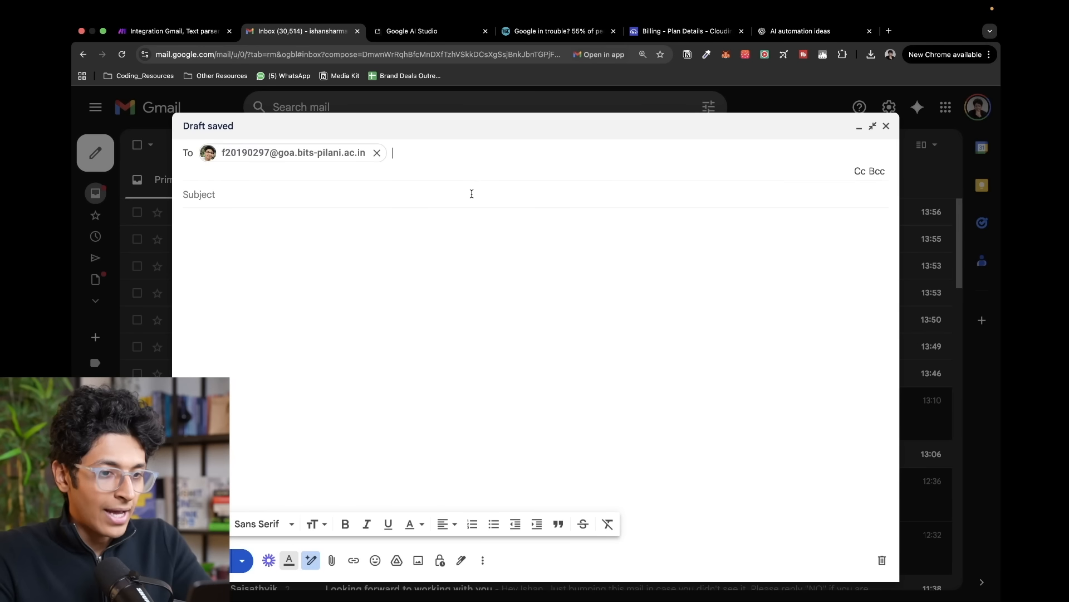
Step: Send a Gmail message titled 'headline ai' with the article link pasted as its body
{"action": "left_click", "coordinate": [472, 195]}
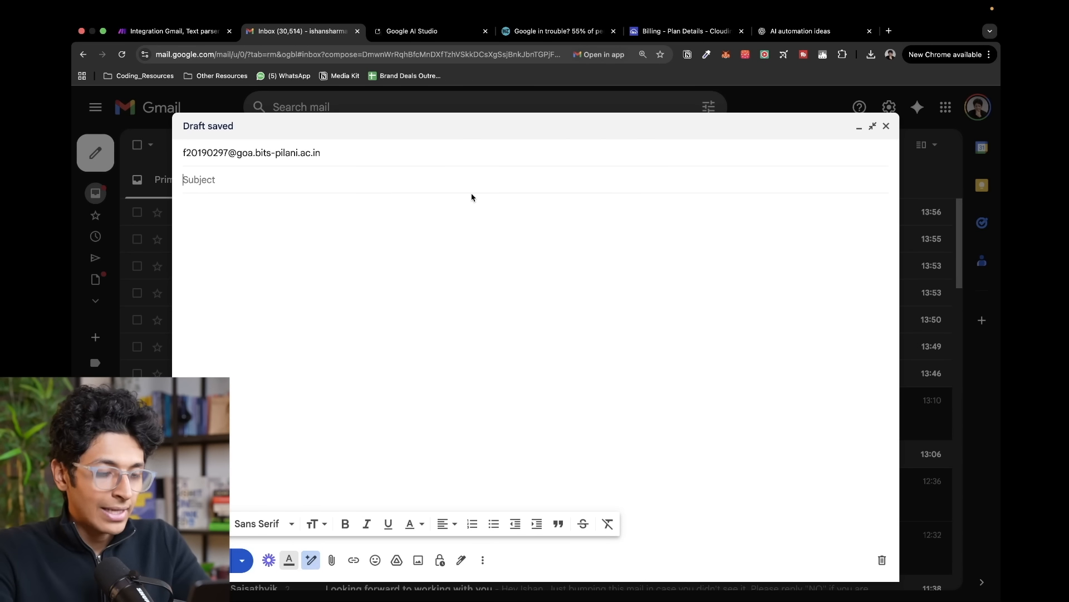
{"action": "type", "text": "head"}
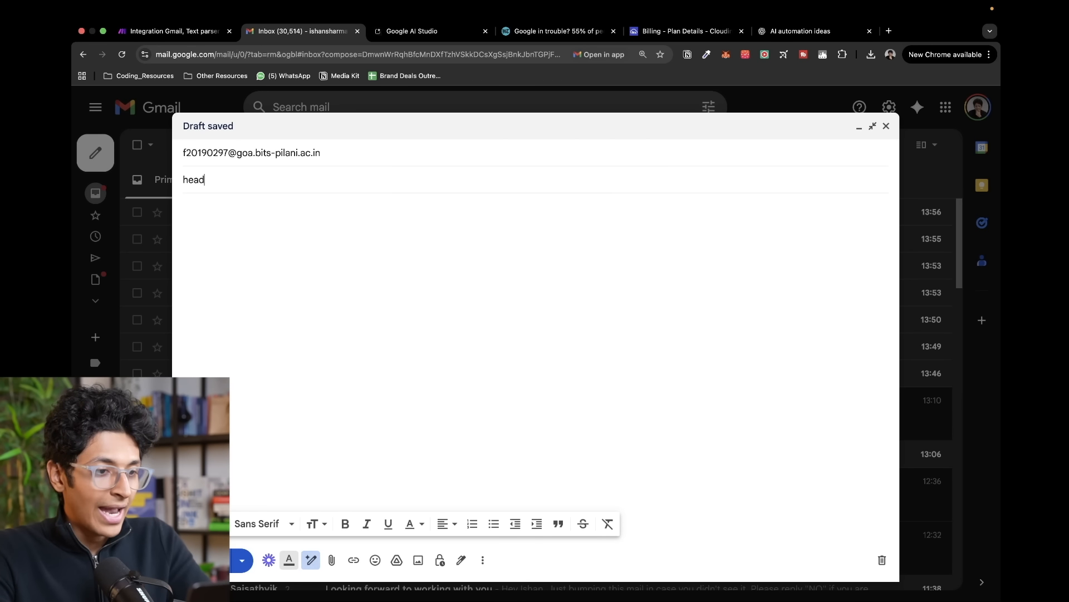
{"action": "type", "text": "line ai"}
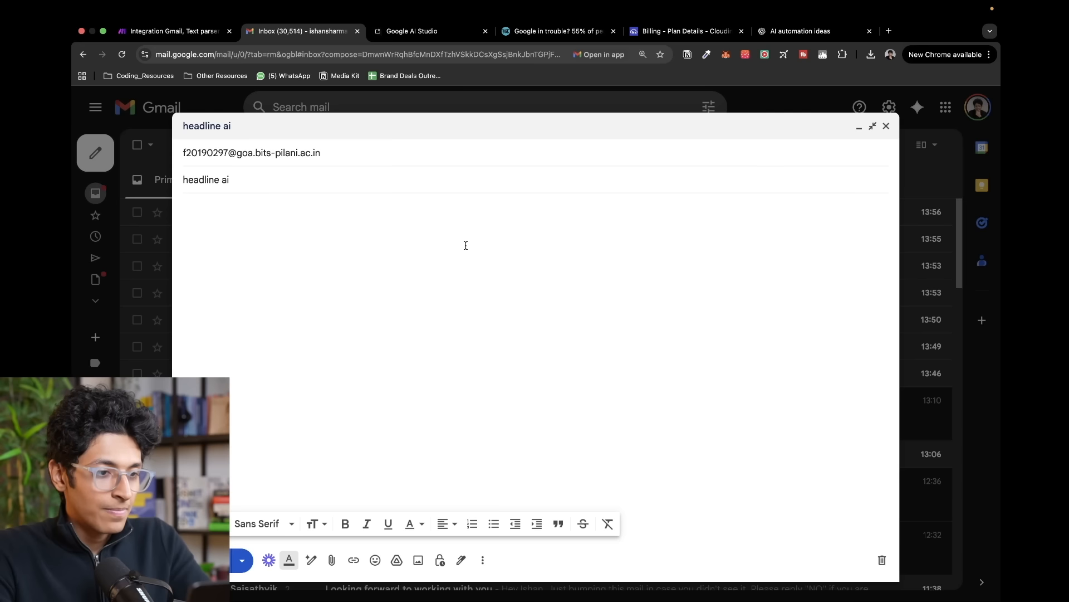
{"action": "left_click", "coordinate": [466, 246]}
{"action": "type", "text": "https://www.hindustantimes.com/technology/google-in-trouble-55-of-people-now-choose-ai-over-search-engines-for-tasks-101756968120603.html"}
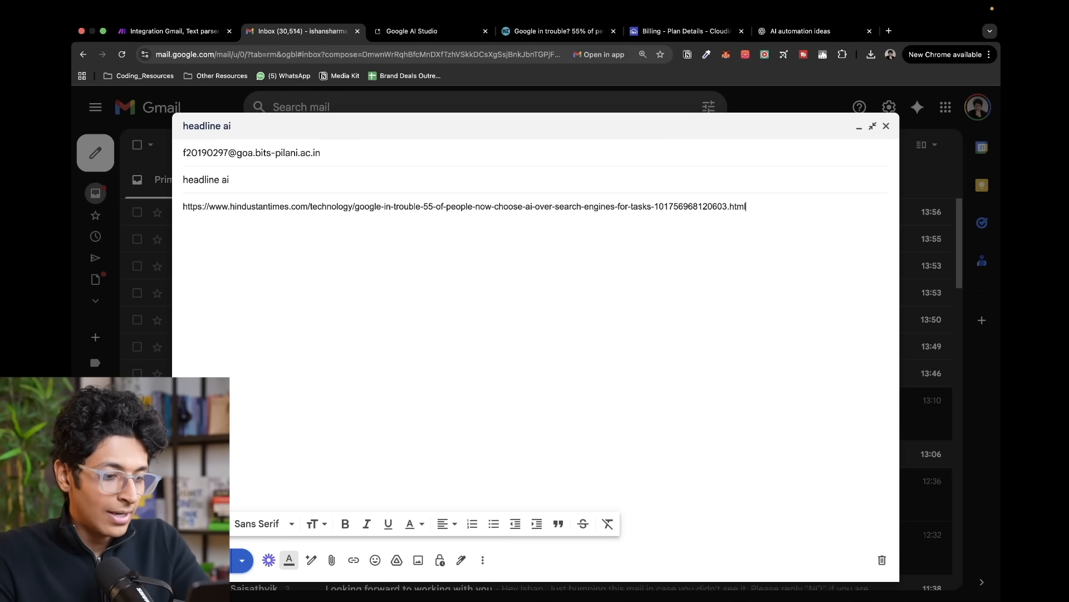
{"action": "key", "text": "super+Return"}
{"action": "key", "text": "super+1"}
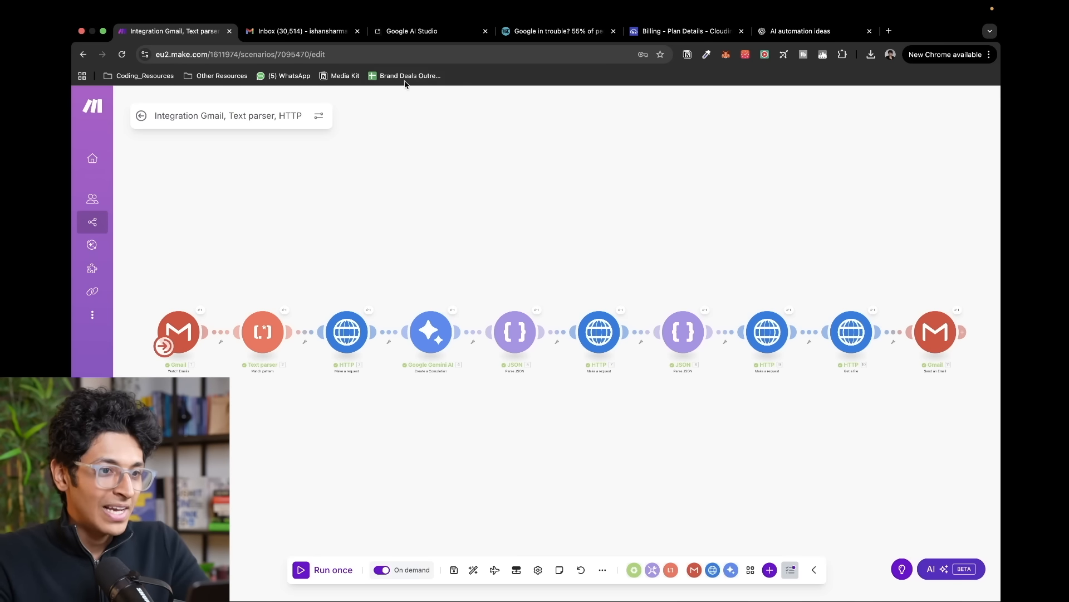
Step: Open the 'Distracted Boyfriend image is ready' email and download the meme as file (5).png
{"action": "left_click", "coordinate": [308, 32]}
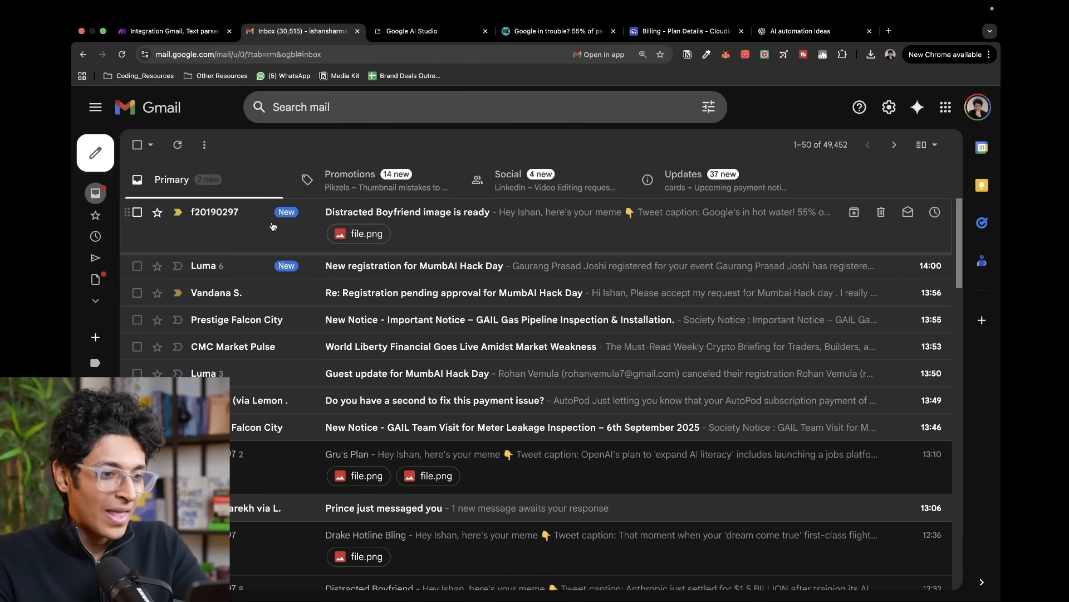
{"action": "left_click", "coordinate": [417, 211]}
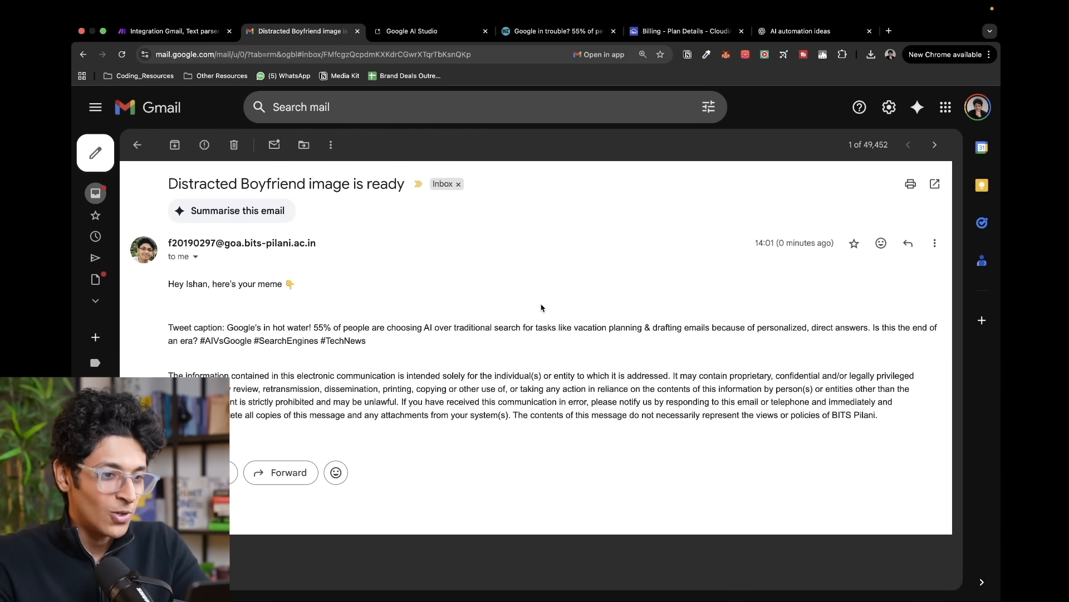
{"action": "scroll", "coordinate": [541, 307], "scroll_direction": "down", "scroll_amount": 5}
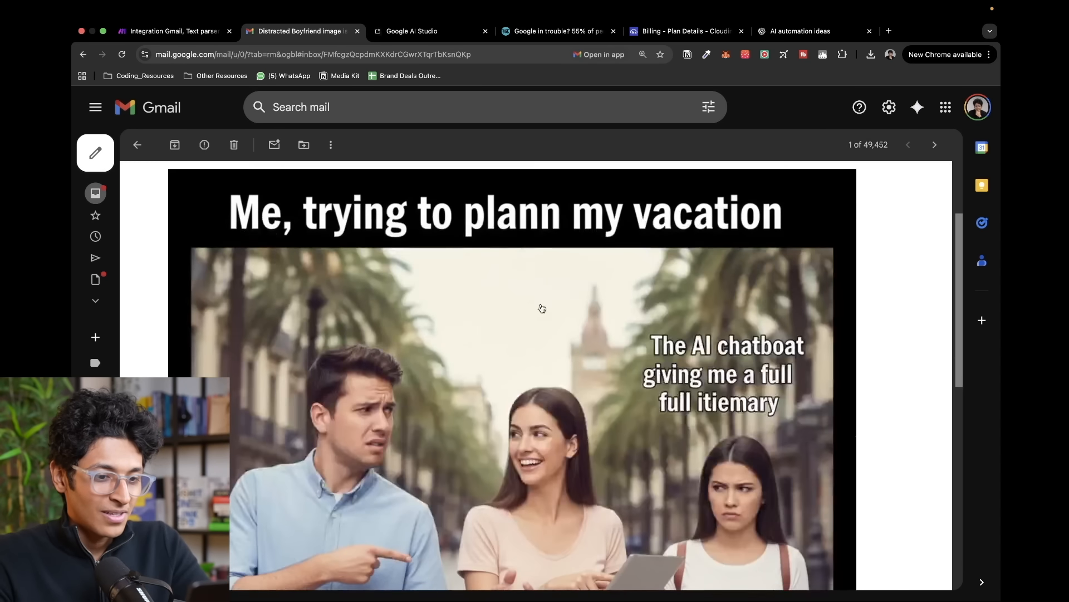
{"action": "scroll", "coordinate": [542, 308], "scroll_direction": "down", "scroll_amount": 6}
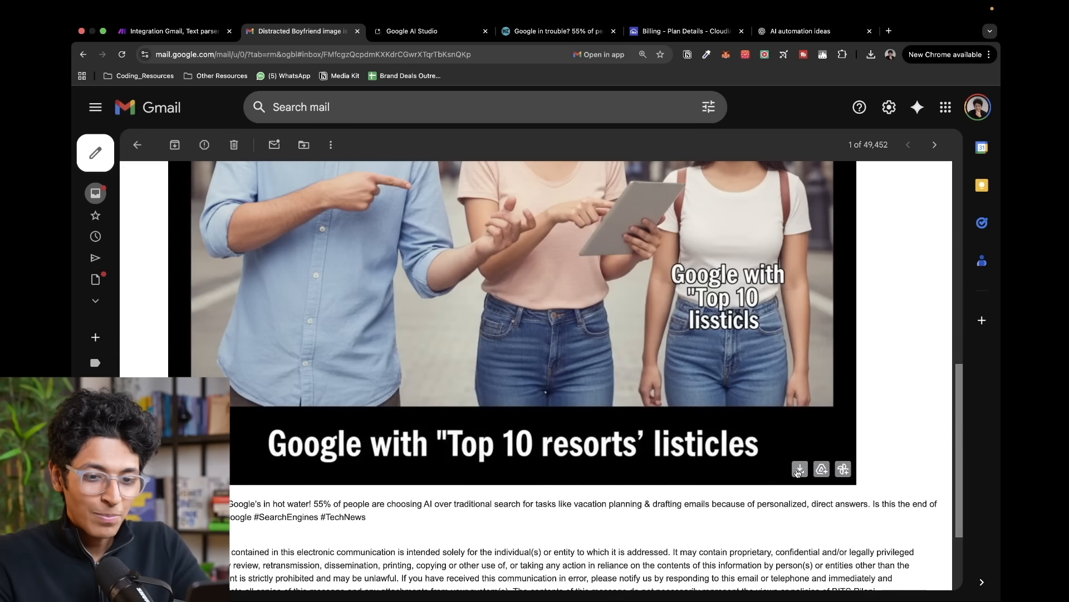
{"action": "left_click", "coordinate": [799, 469]}
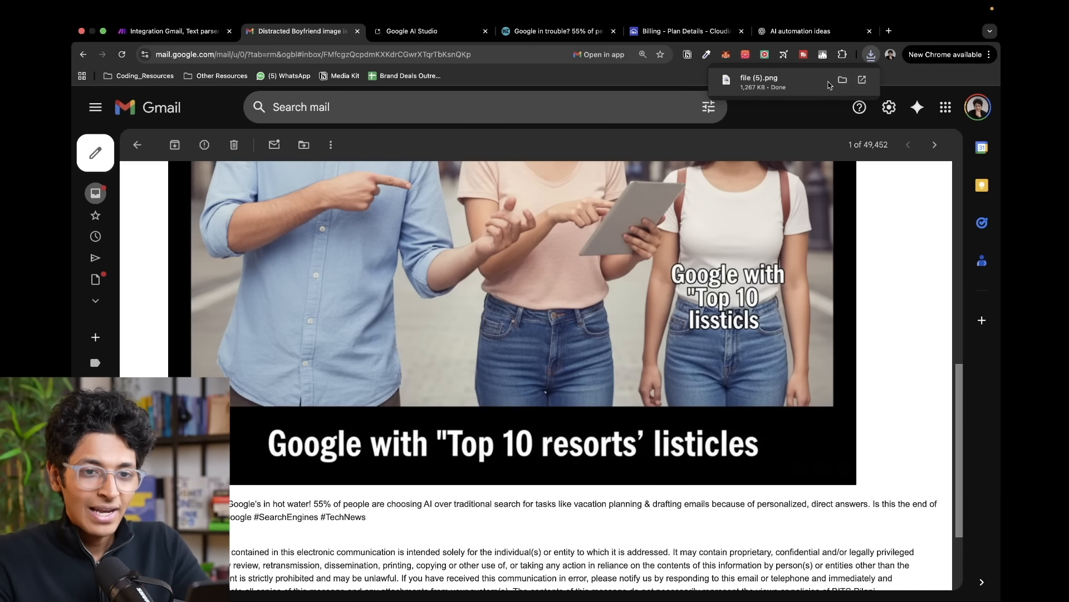
{"action": "left_click", "coordinate": [830, 84]}
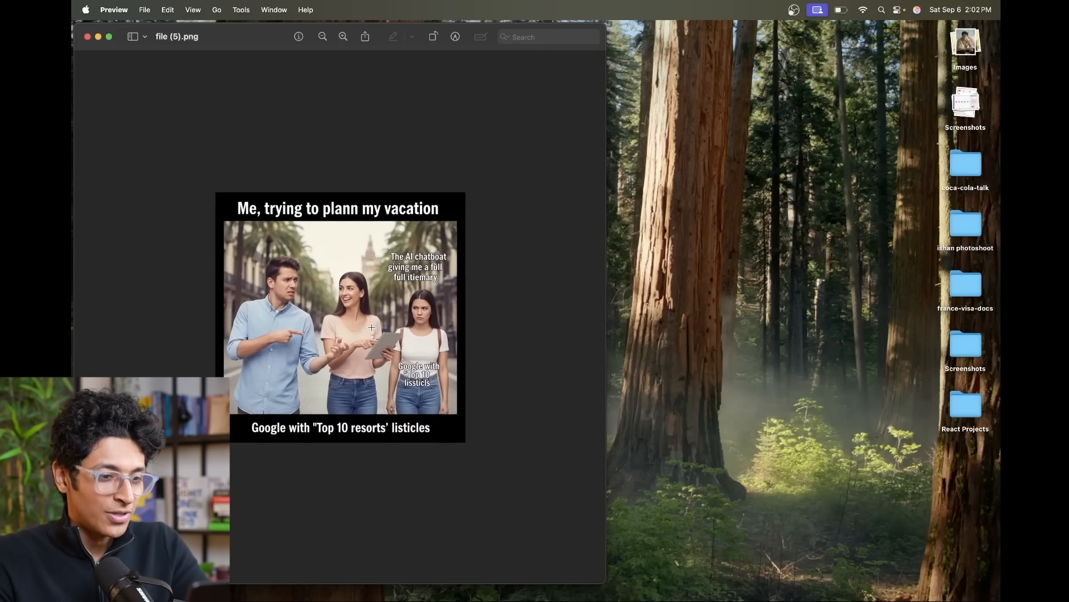
Step: Zoom into file (5).png in Preview to read the 'Me, trying to plann my vacation' captions
{"action": "scroll", "coordinate": [371, 327], "scroll_direction": "up", "scroll_amount": 5}
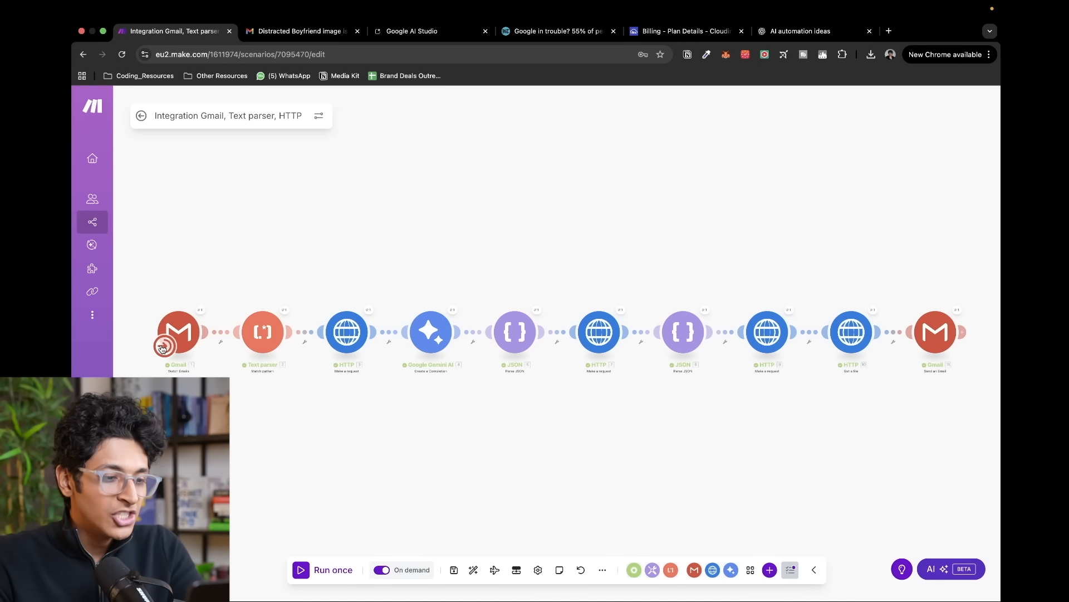
Step: Set the scenario's schedule to run Every day at 14:03
{"action": "left_click", "coordinate": [162, 348]}
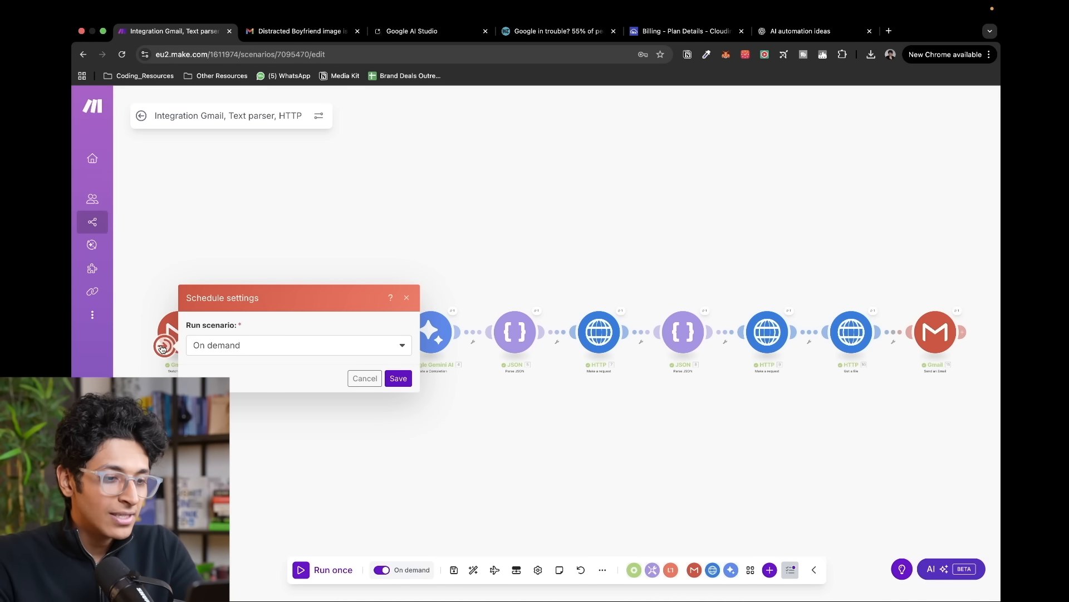
{"action": "left_click", "coordinate": [299, 349]}
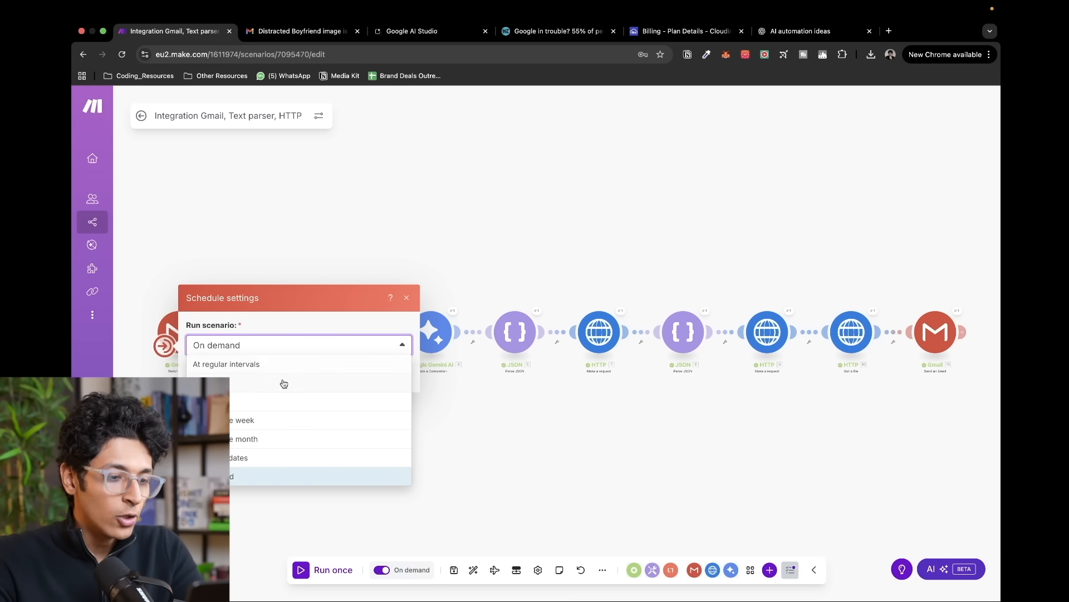
{"action": "left_click", "coordinate": [285, 367]}
{"action": "left_click", "coordinate": [269, 333]}
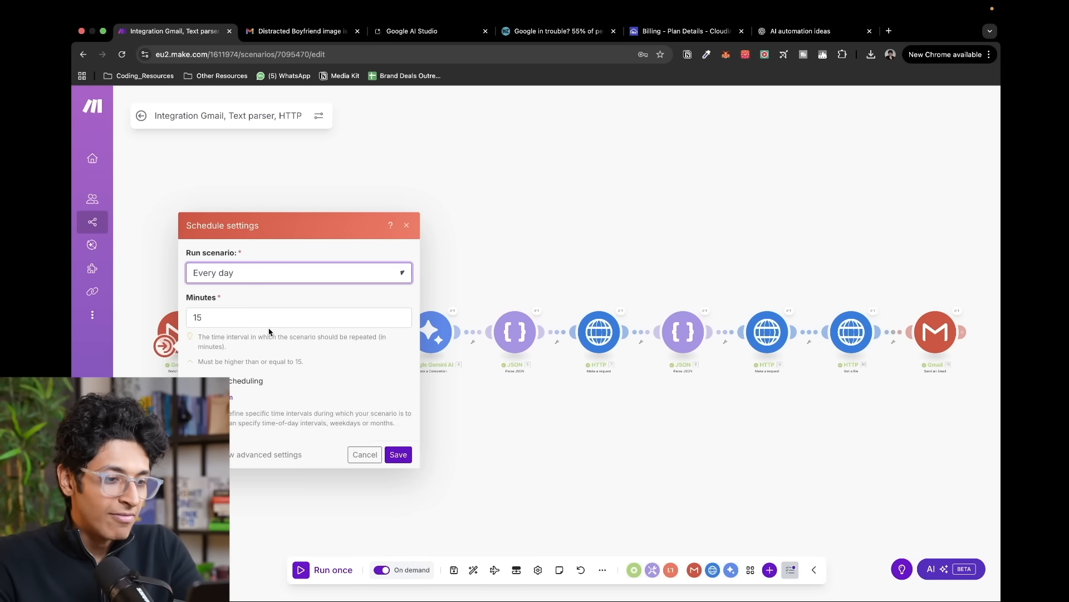
{"action": "left_click_drag", "start_coordinate": [233, 355], "coordinate": [195, 355]}
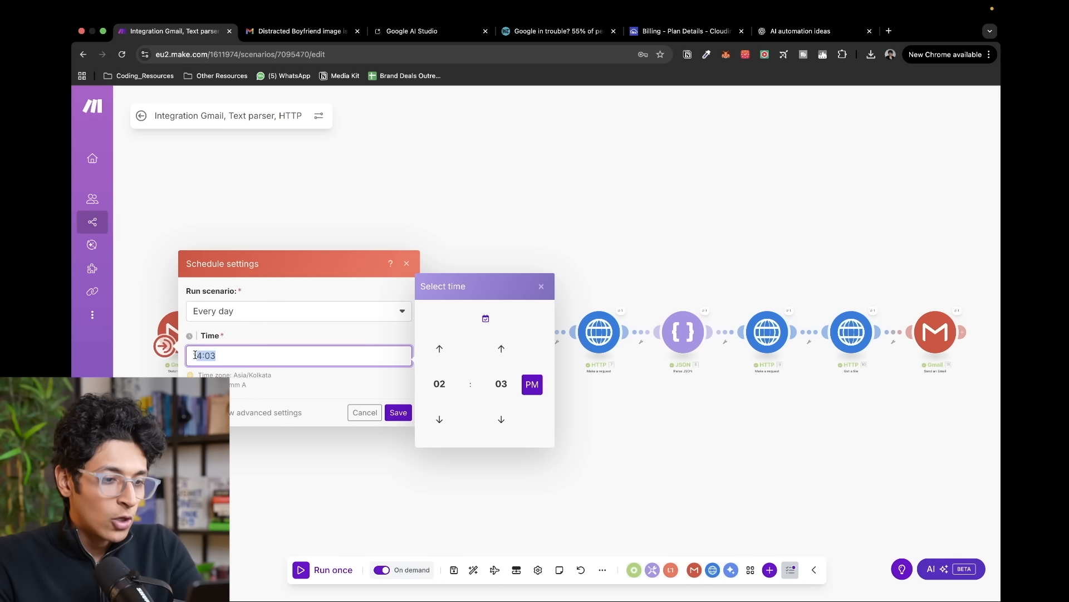